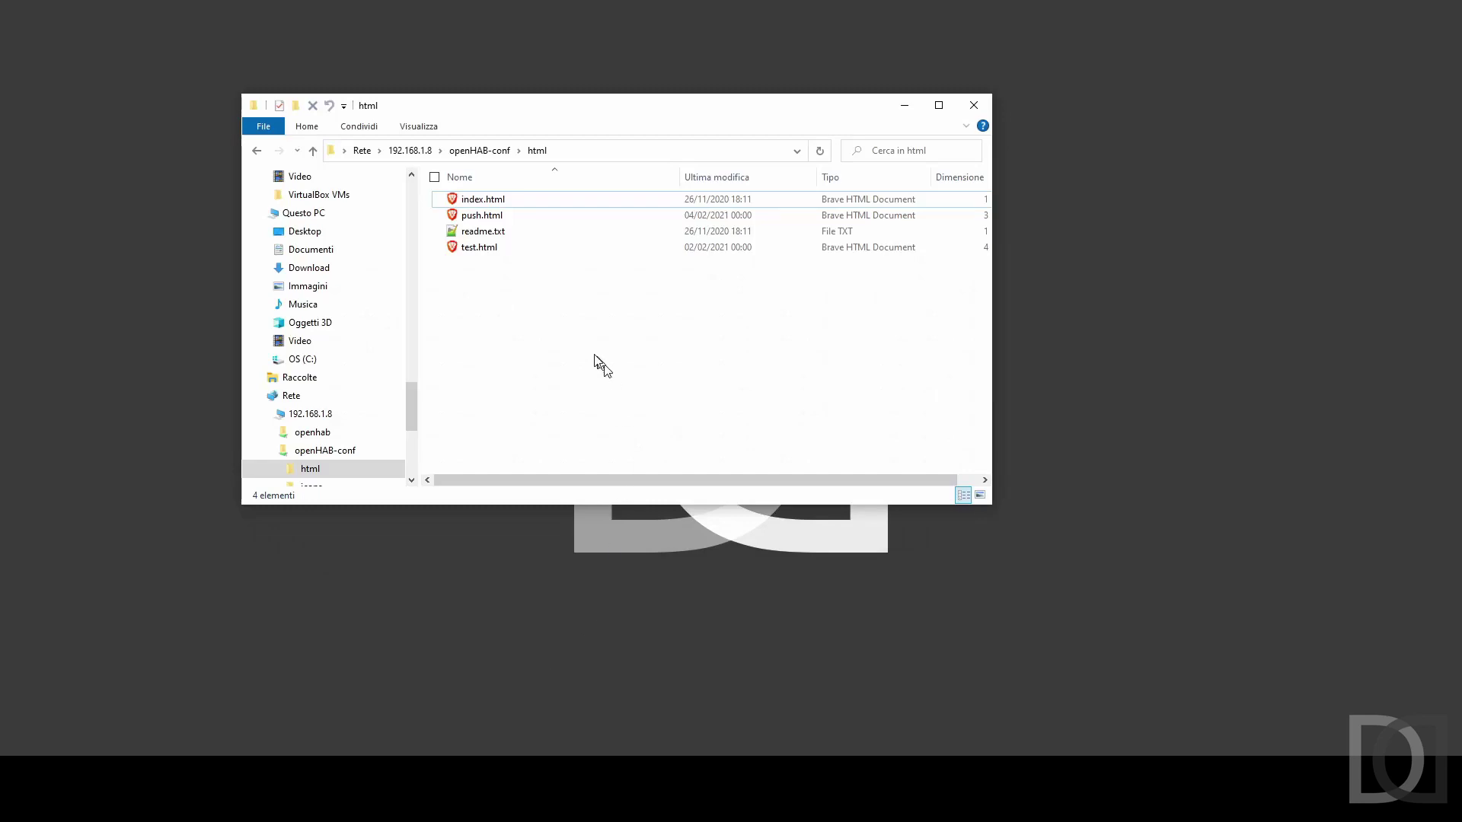
Create a new text document in the html folder and name it sensori.json
{"action": "right_click", "coordinate": [580, 349]}
{"action": "mouse_move", "coordinate": [477, 637]}
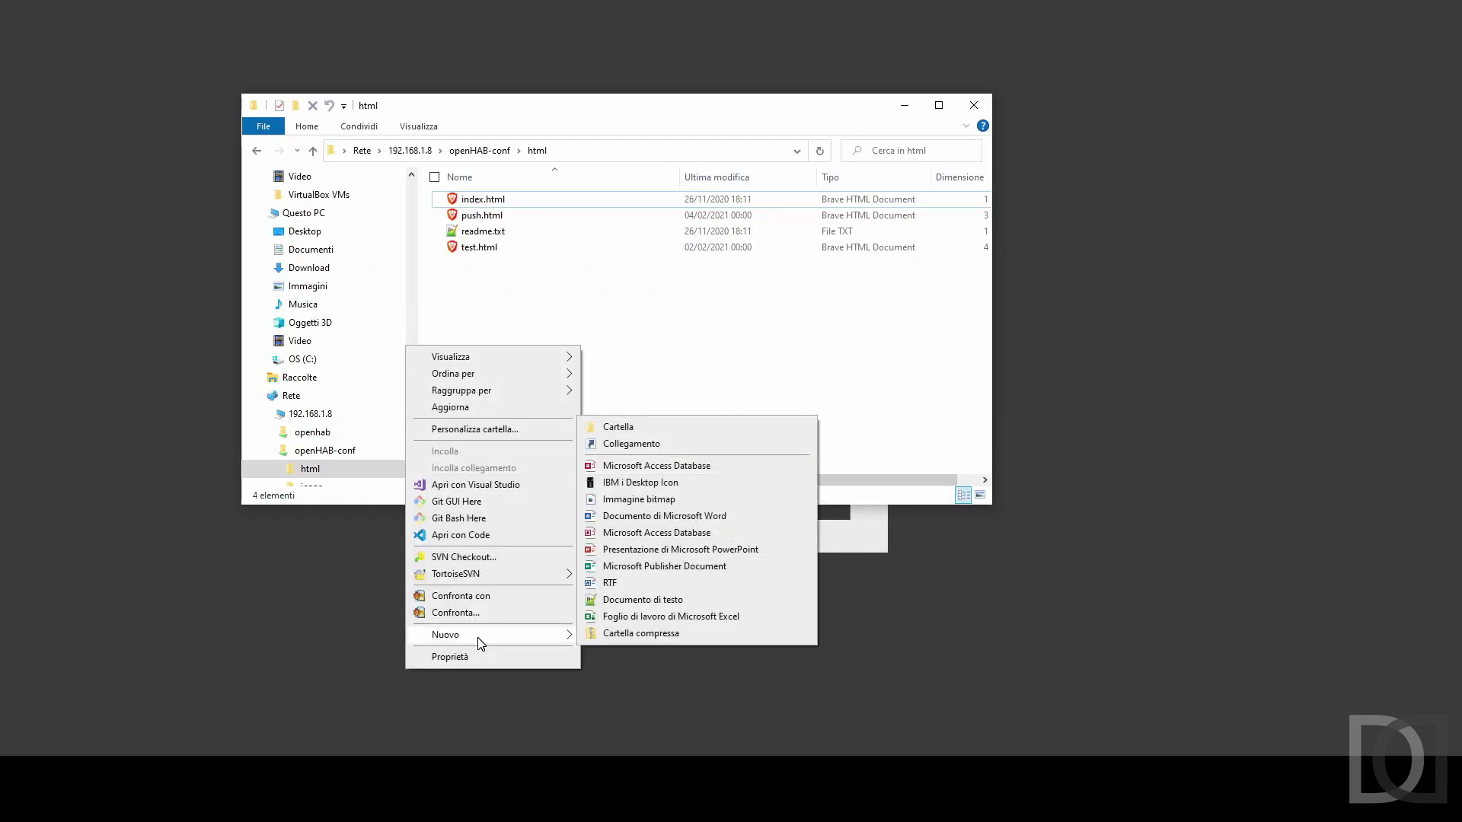
{"action": "left_click", "coordinate": [643, 600]}
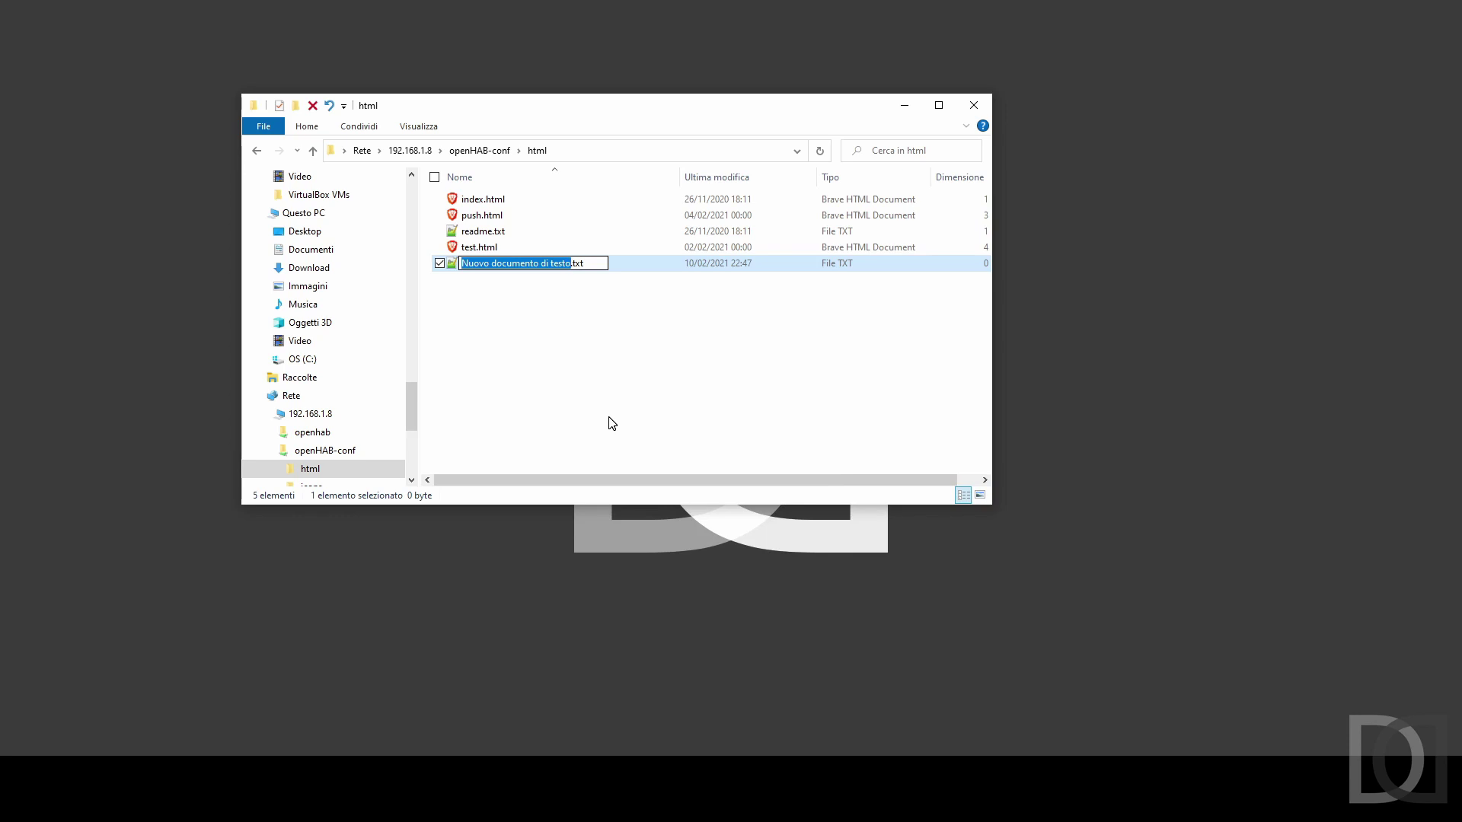
{"action": "type", "text": "alert."}
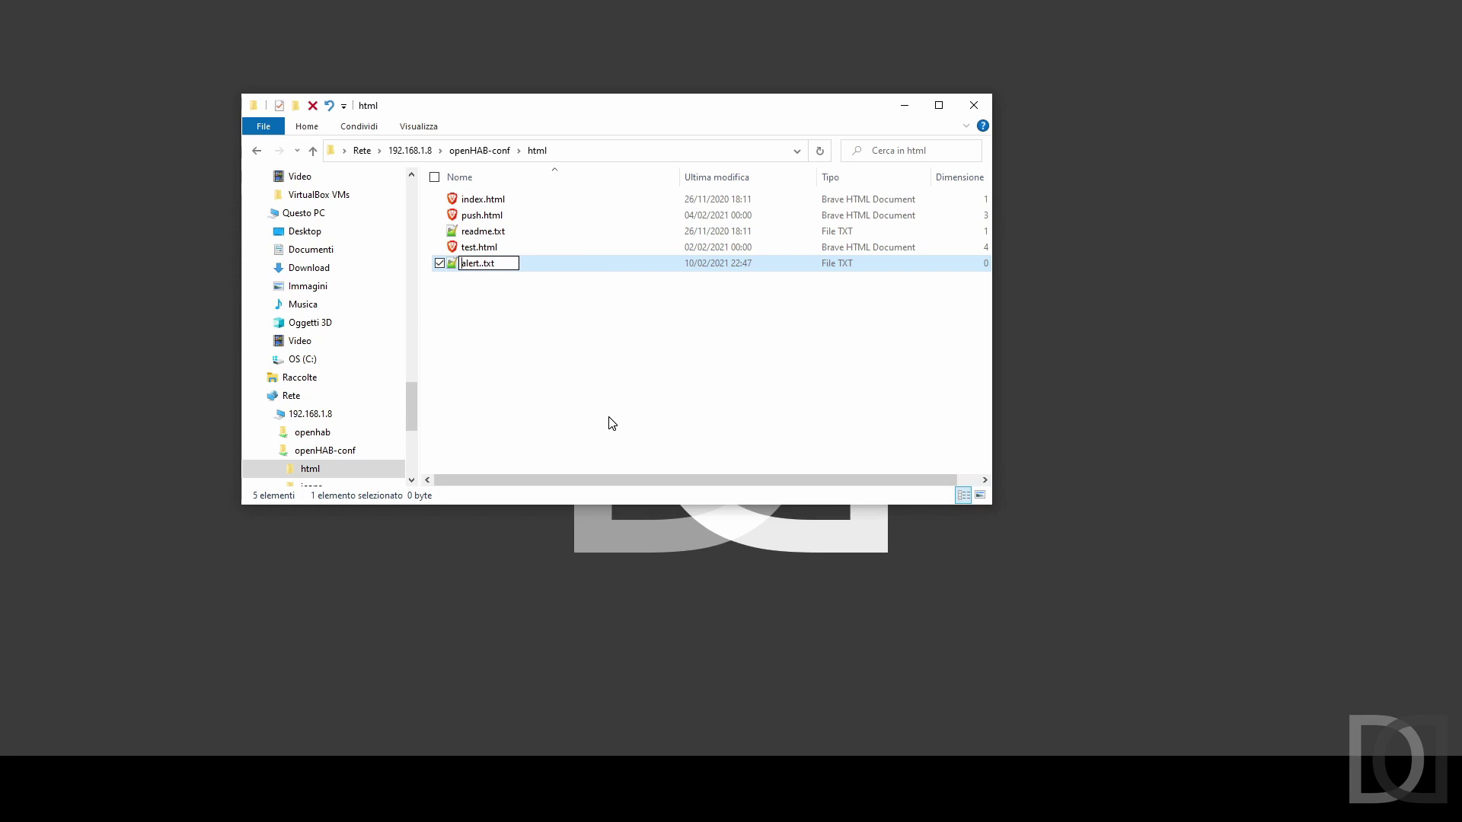
{"action": "key", "text": "ctrl+a"}
{"action": "key", "text": "BackSpace"}
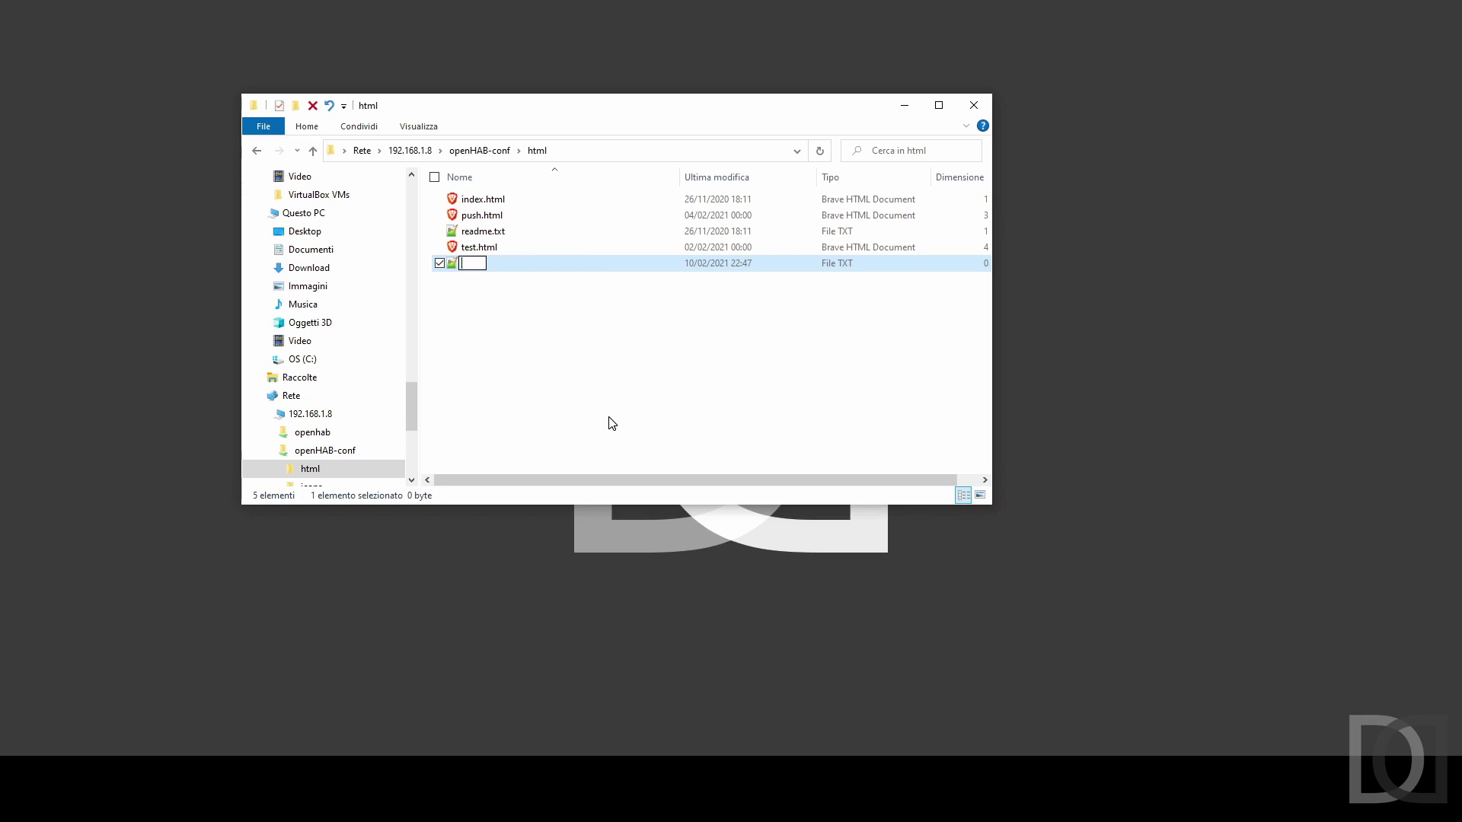
{"action": "type", "text": "sensori.json"}
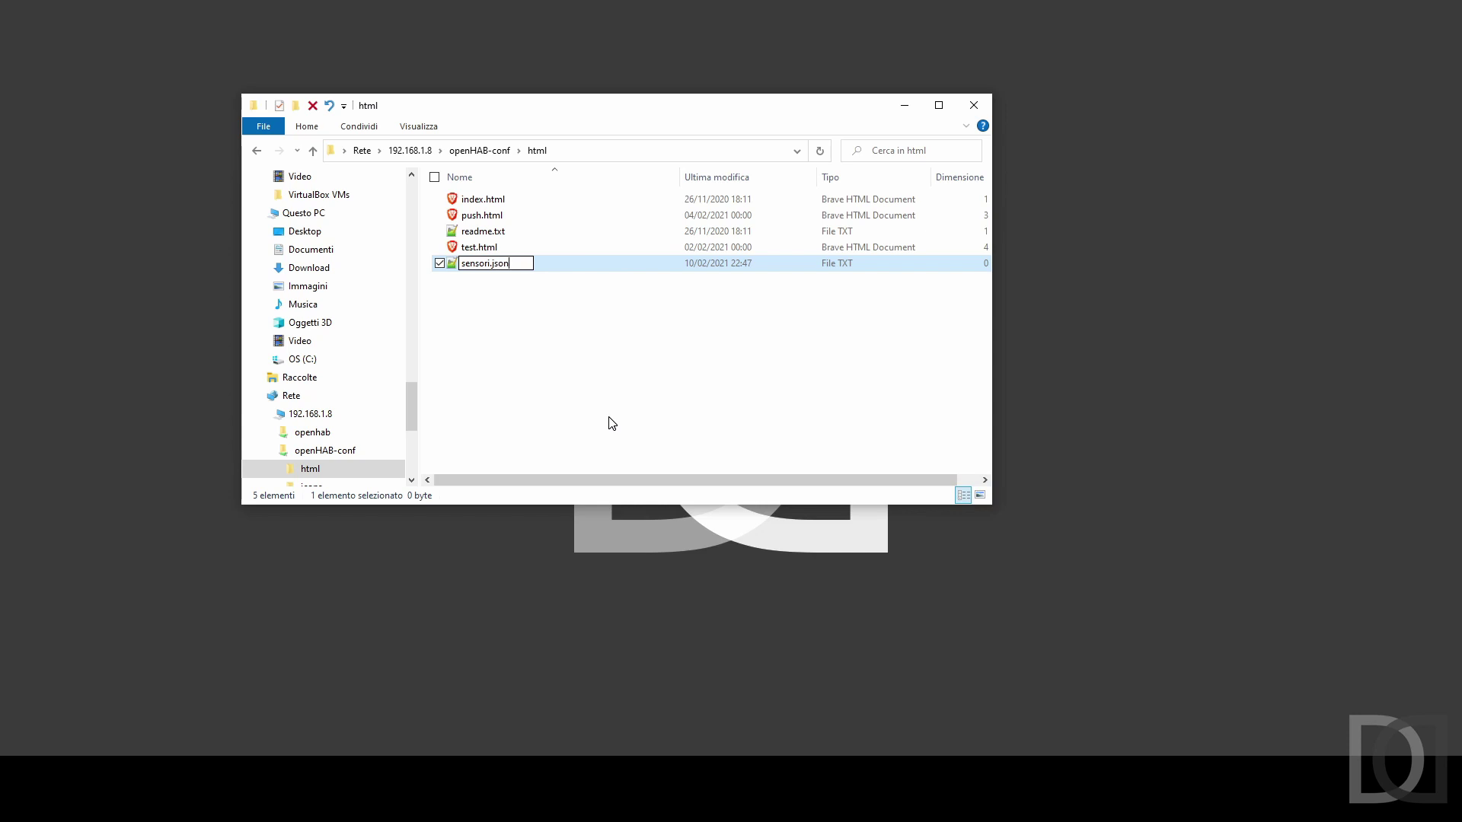
{"action": "key", "text": "Return"}
{"action": "left_click", "coordinate": [786, 409]}
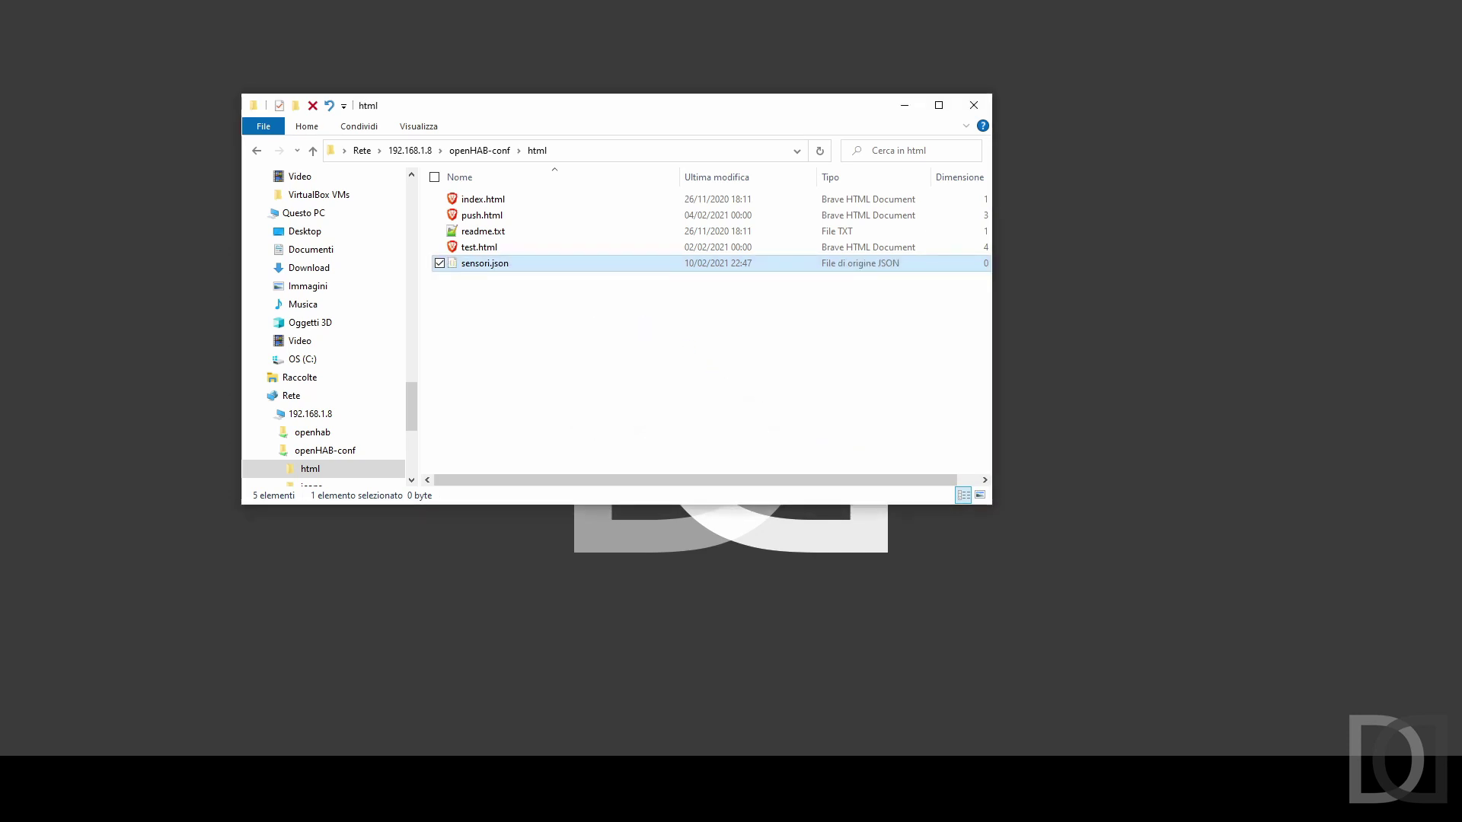
Open sensori.json in Visual Studio Code and start a root JSON object containing a "soggiorno" object
{"action": "right_click", "coordinate": [483, 265]}
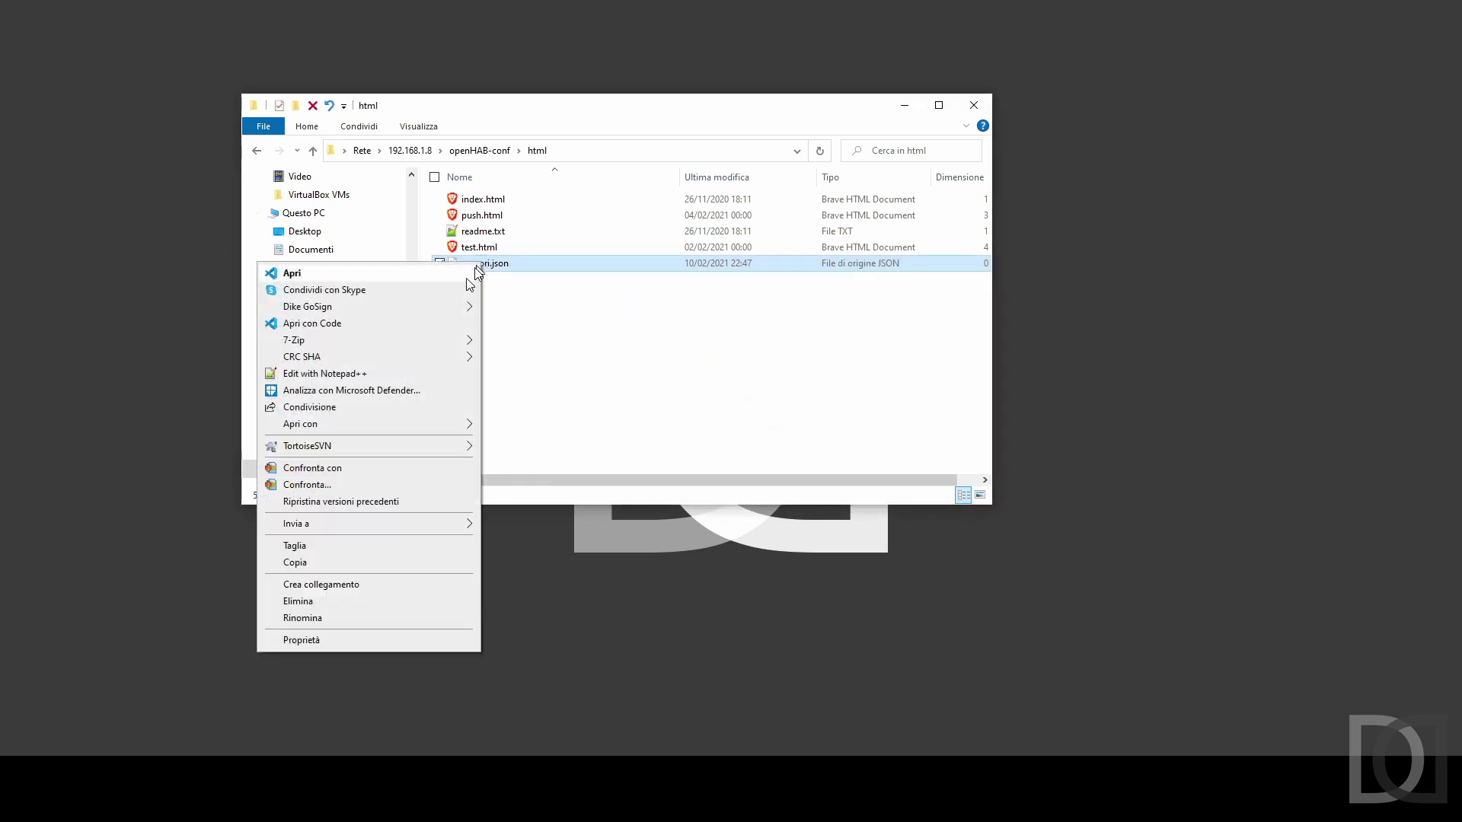
{"action": "left_click", "coordinate": [340, 323]}
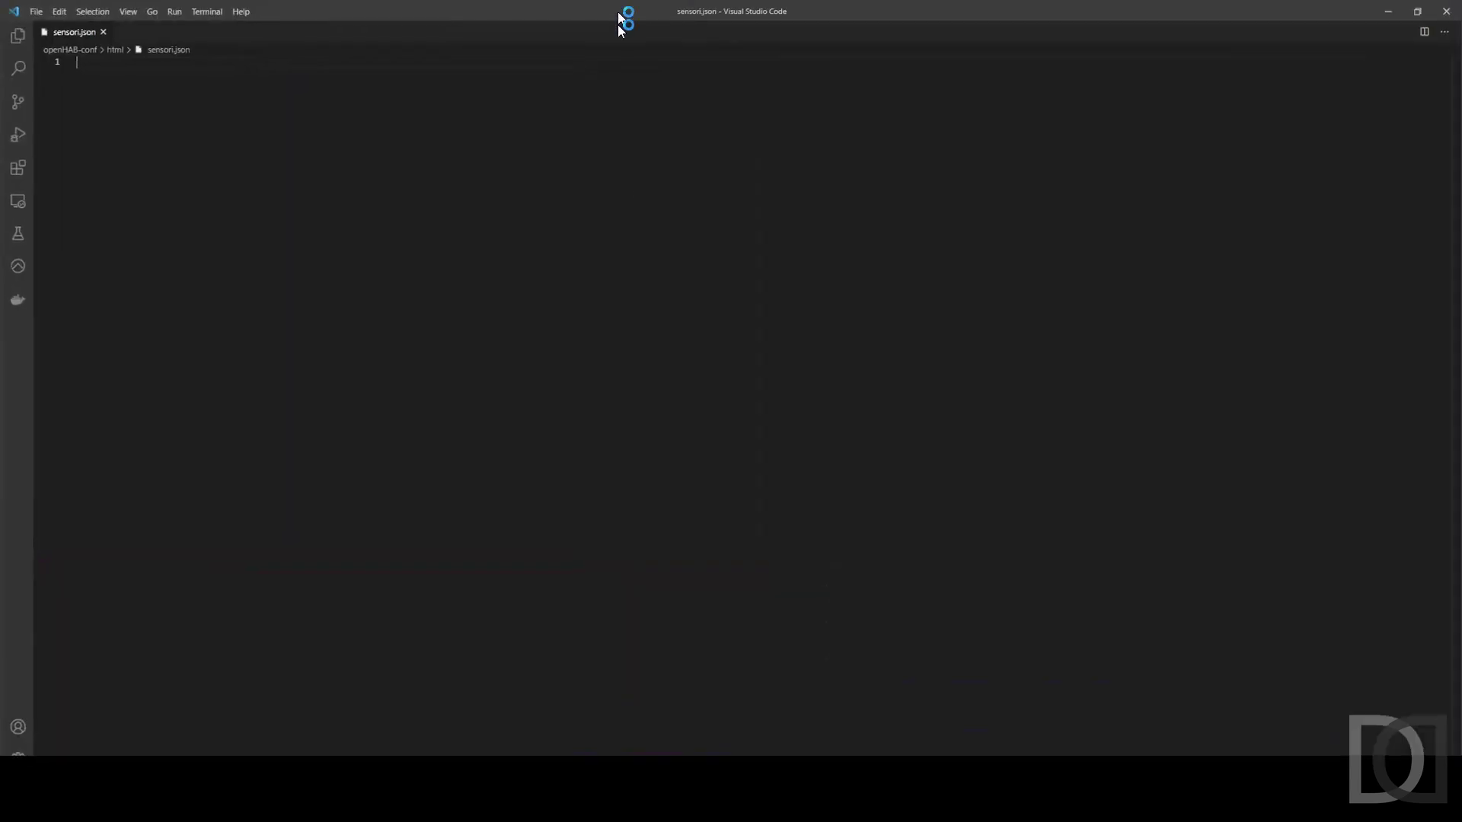
{"action": "type", "text": "{"}
{"action": "key", "text": "Return"}
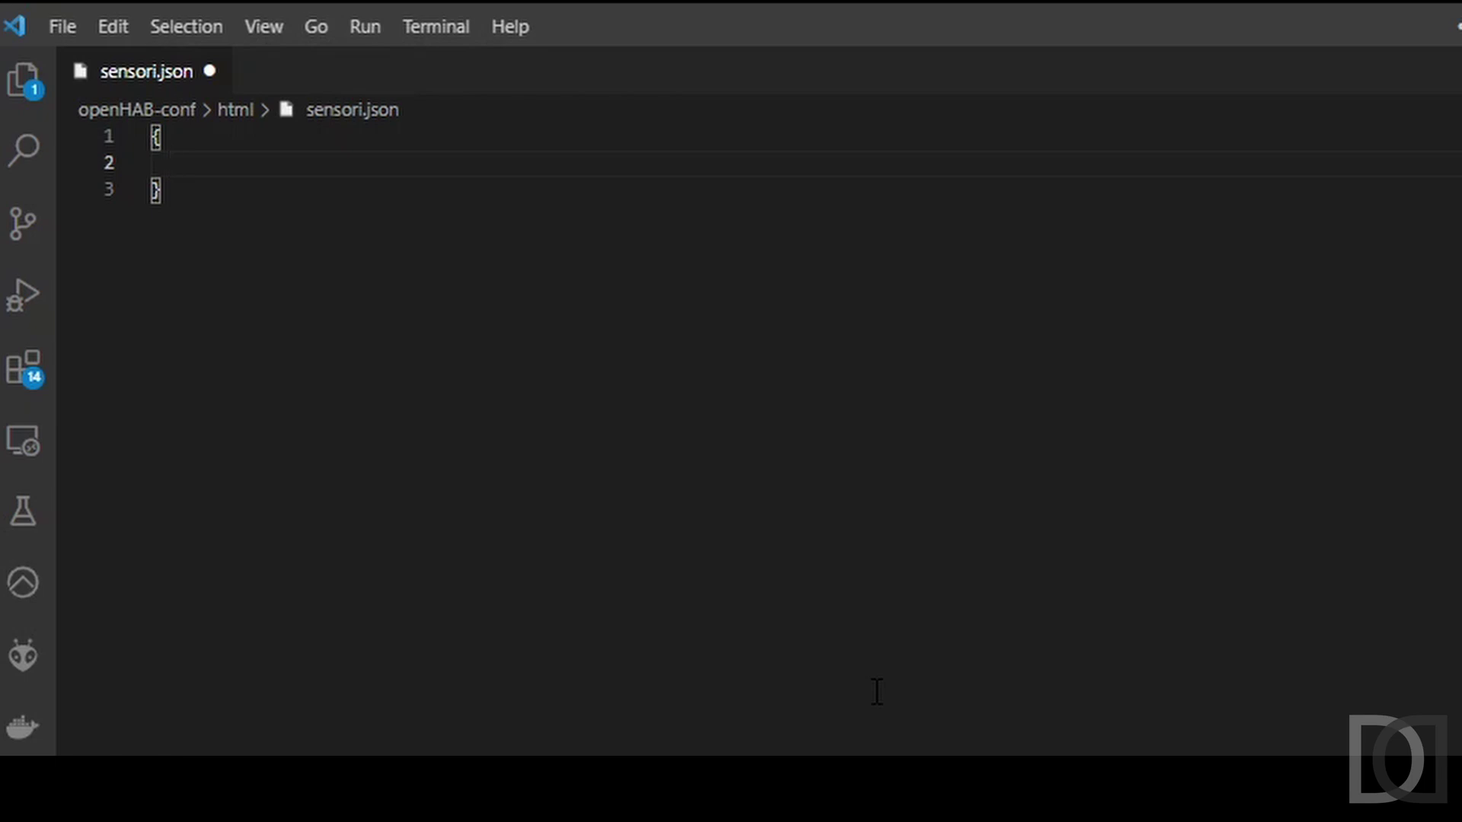
{"action": "type", "text": "\"soggiorno"}
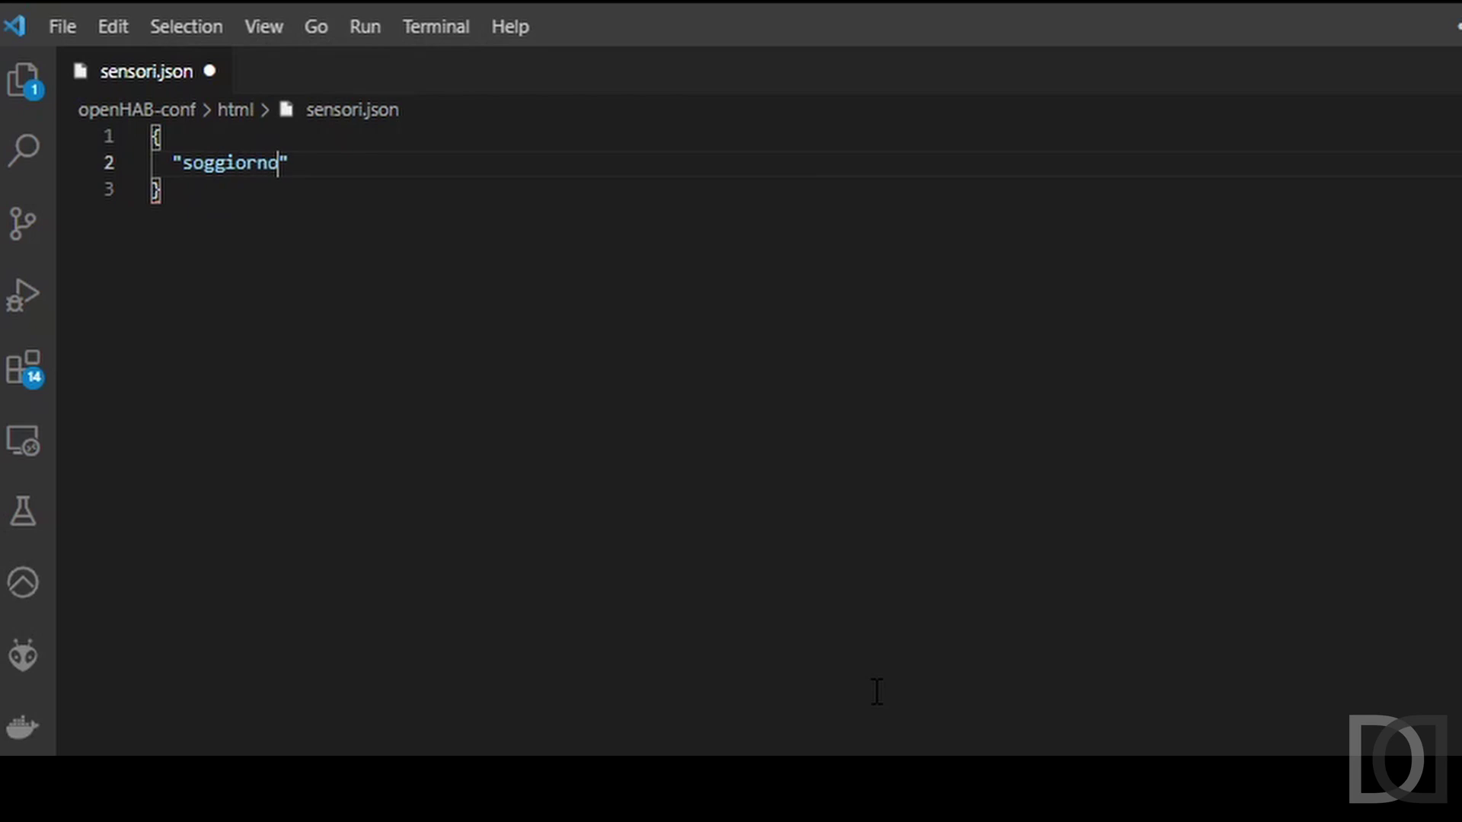
{"action": "type", "text": "\": {"}
{"action": "key", "text": "Return"}
Add "finestra1" and "finestra2" to the "soggiorno" object, each with the value "OPEN"
{"action": "type", "text": "\"finestre"}
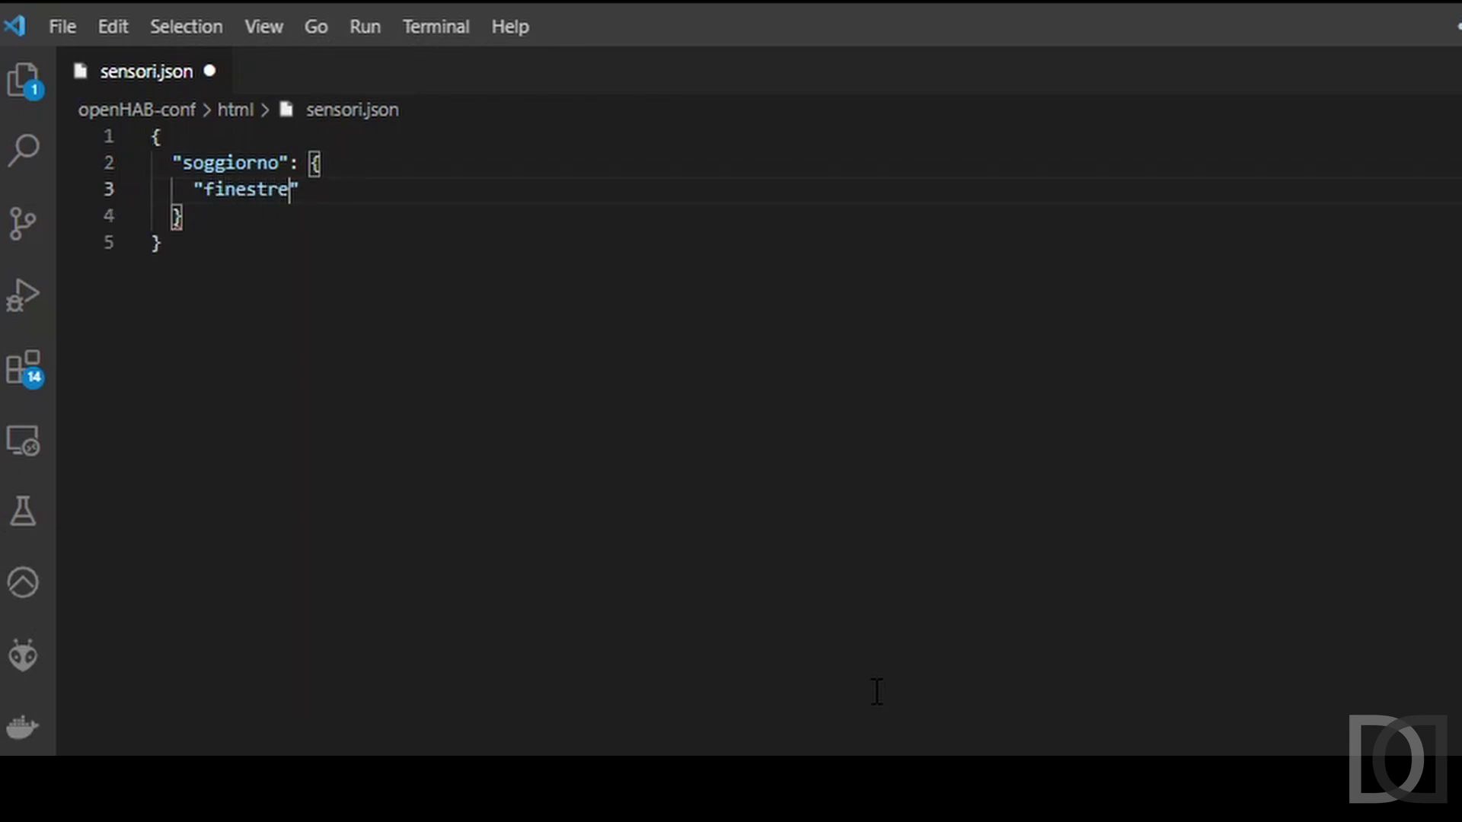
{"action": "key", "text": "BackSpace"}
{"action": "type", "text": "a1\": \"OPEN\","}
{"action": "key", "text": "Return"}
{"action": "type", "text": "\"din"}
{"action": "key", "text": "BackSpace"}
{"action": "key", "text": "BackSpace"}
{"action": "key", "text": "BackSpace"}
{"action": "type", "text": "finsetra"}
{"action": "key", "text": "BackSpace"}
{"action": "key", "text": "BackSpace"}
{"action": "key", "text": "BackSpace"}
{"action": "key", "text": "BackSpace"}
{"action": "key", "text": "BackSpace"}
{"action": "type", "text": "estra2\": \"OPEN\""}
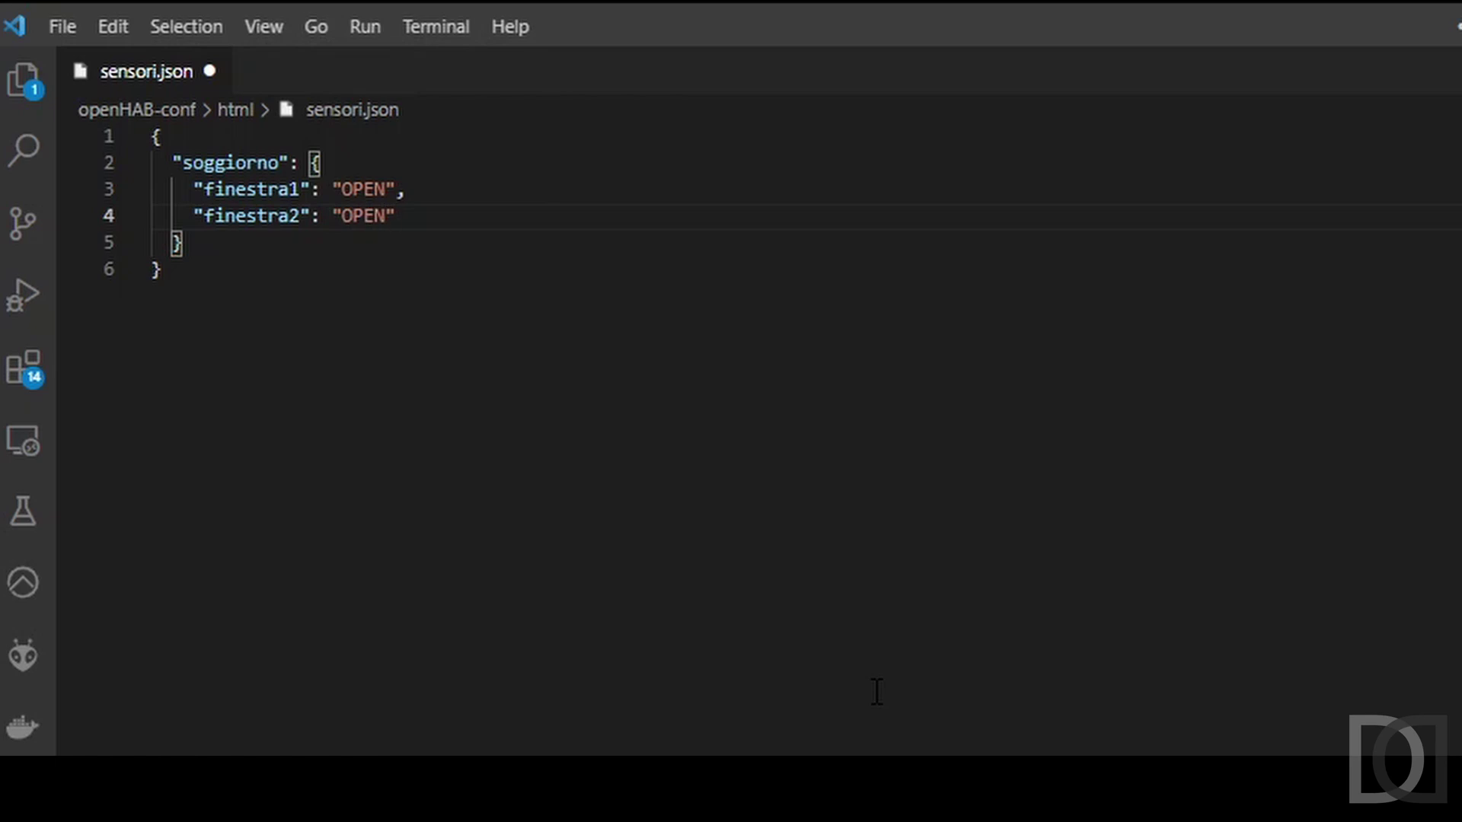
Add a "cucina" object after "soggiorno", containing "finestra1" with the value "OPEN"
{"action": "key", "text": "Down"}
{"action": "type", "text": ","}
{"action": "key", "text": "Return"}
{"action": "type", "text": "\""}
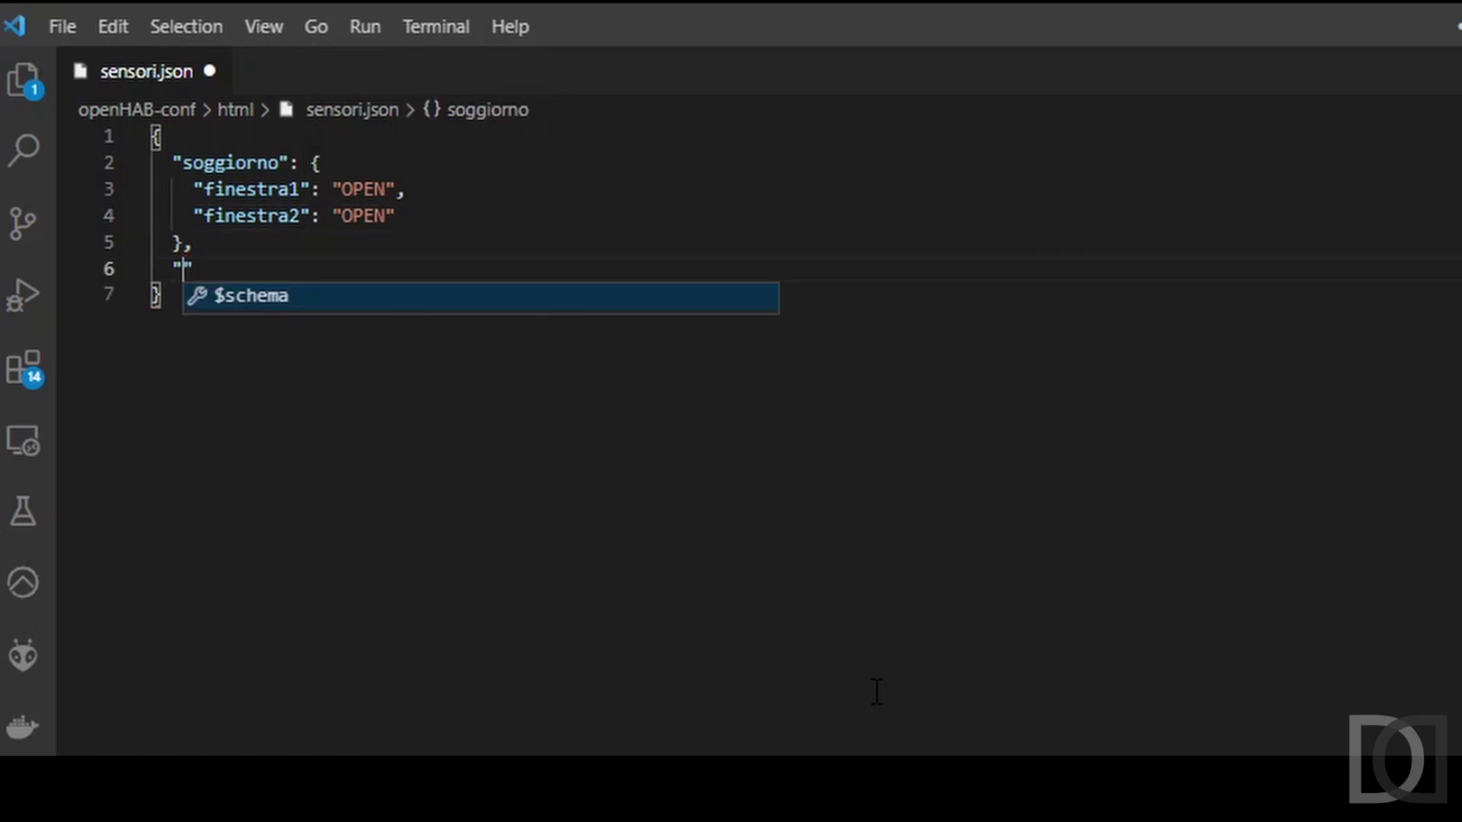
{"action": "type", "text": "cucina\": {"}
{"action": "key", "text": "Return"}
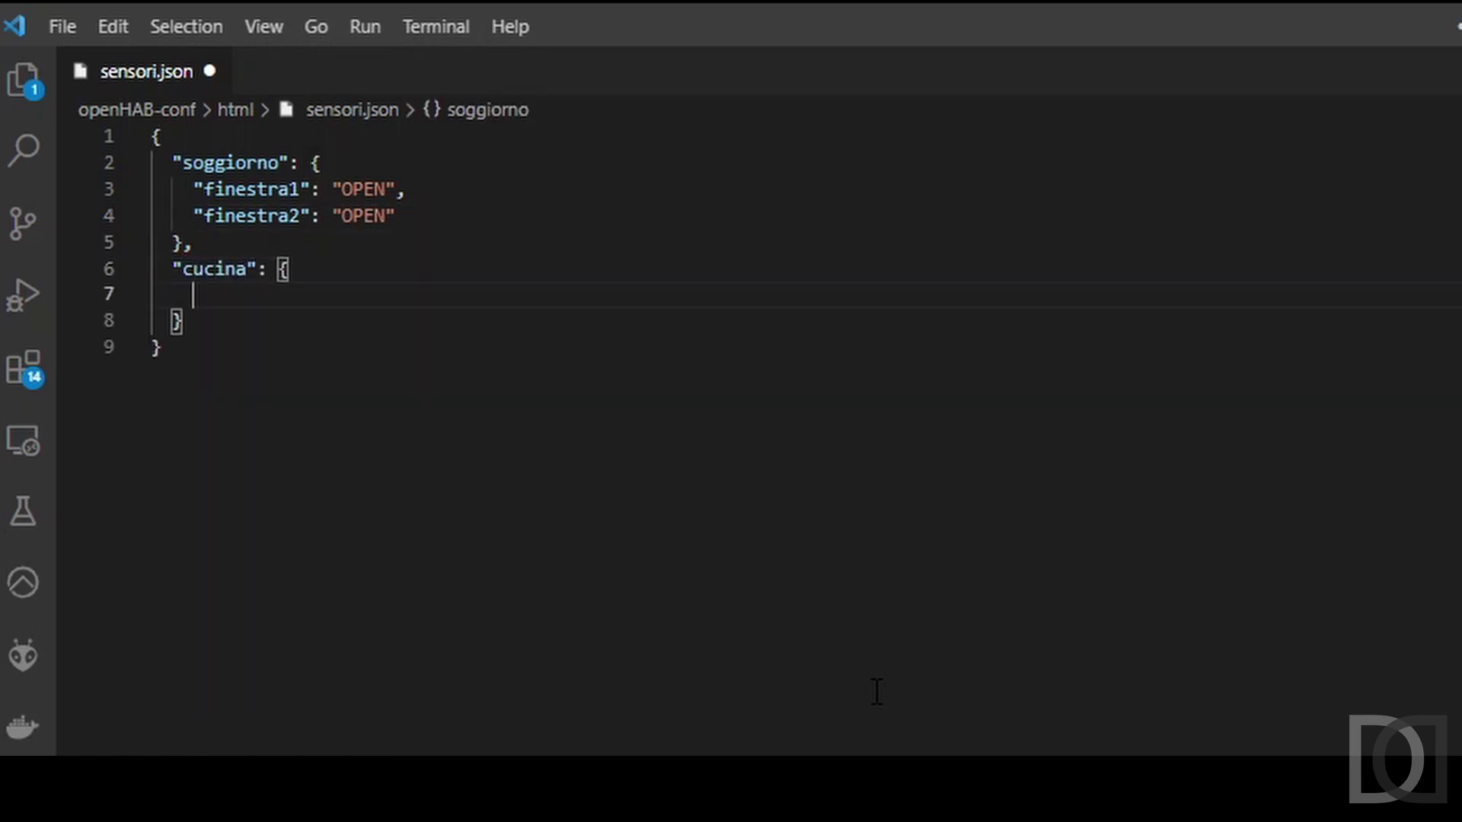
{"action": "type", "text": "\"finestra1"}
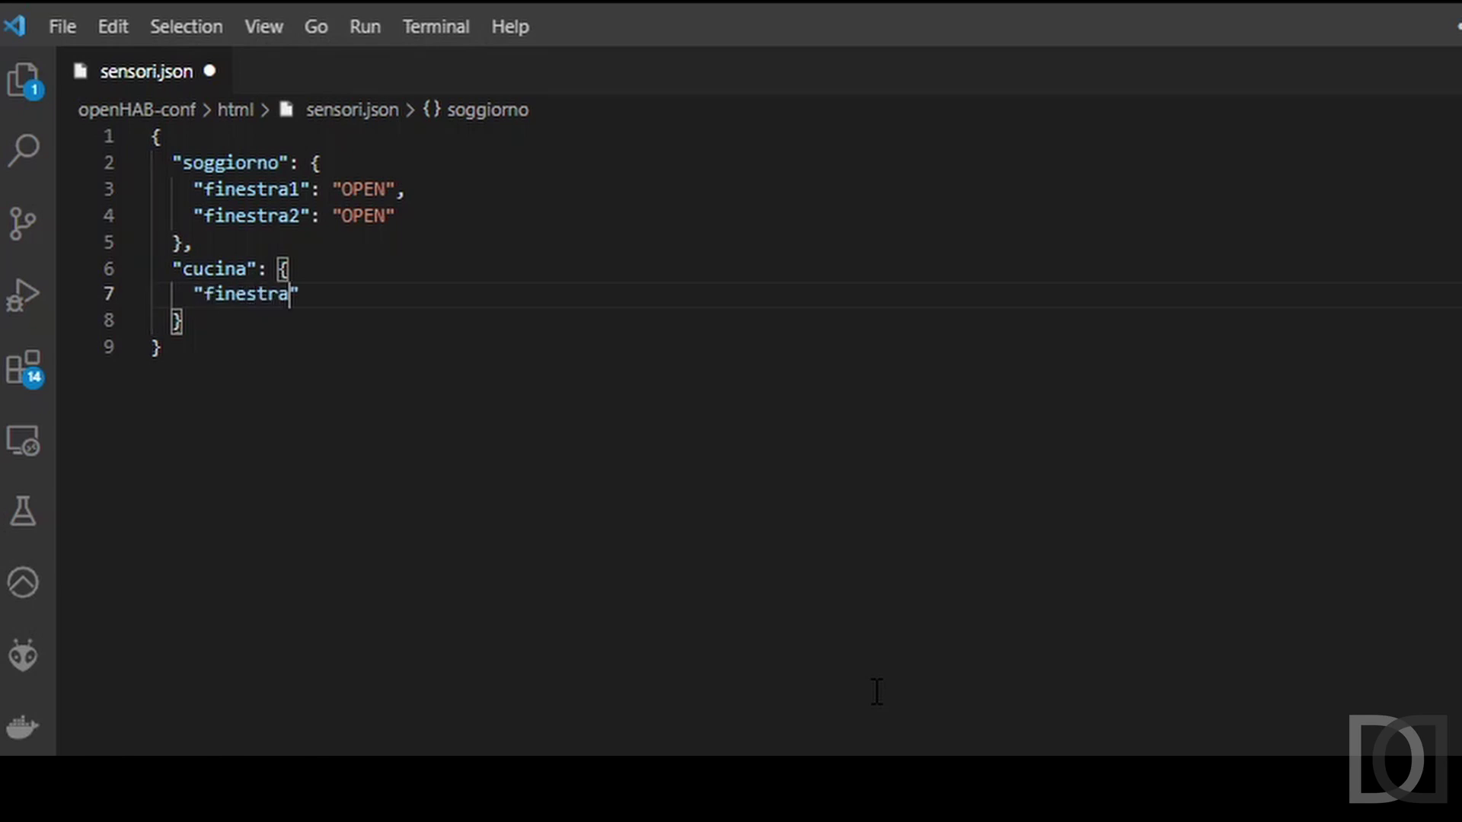
{"action": "type", "text": "\": \""}
{"action": "type", "text": "OPEN\","}
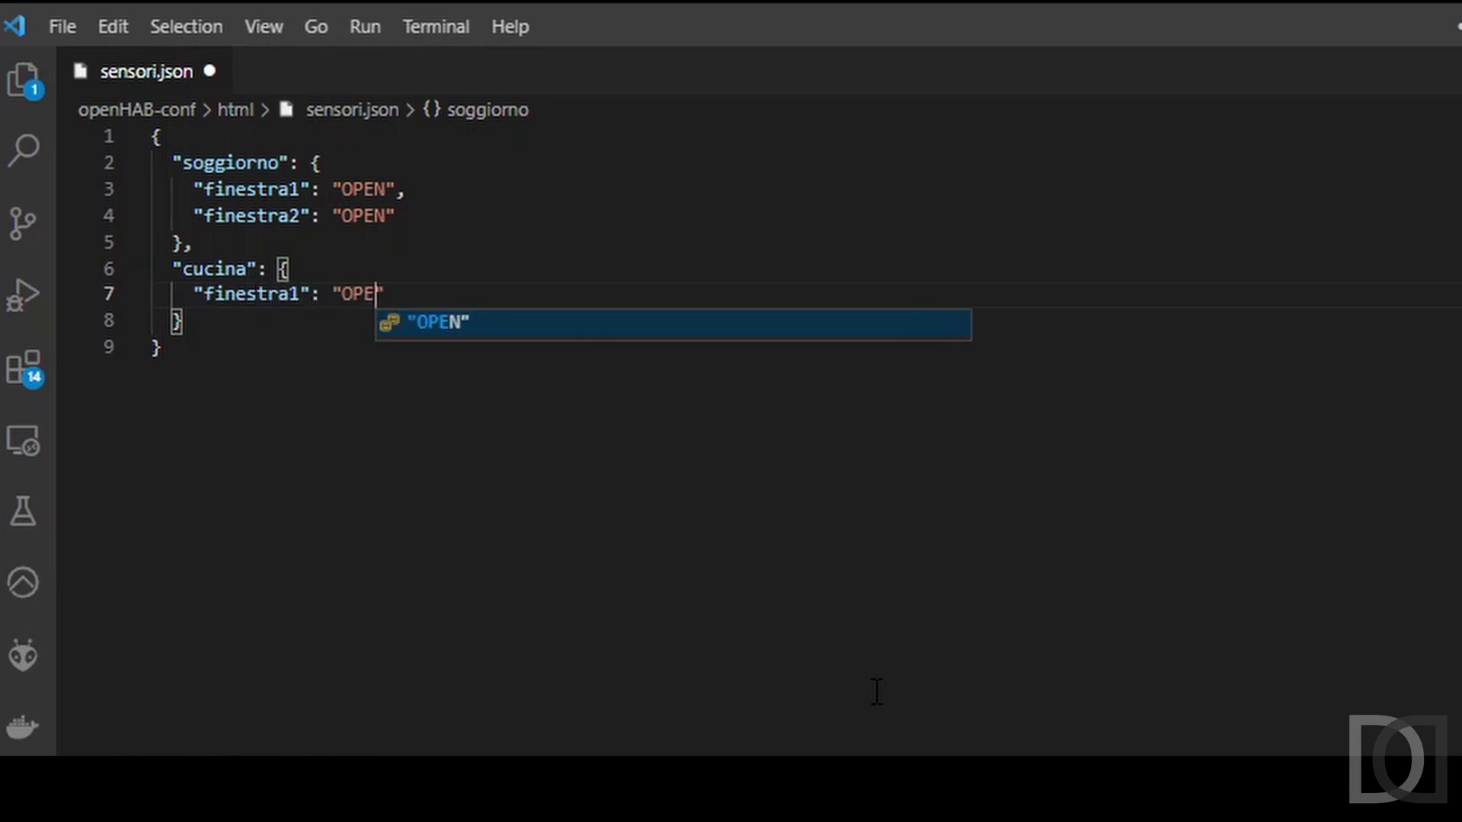
Add "finestra2" with the value "CLOSED" to the "cucina" object and save the file
{"action": "key", "text": "Return"}
{"action": "type", "text": "\"dinestr"}
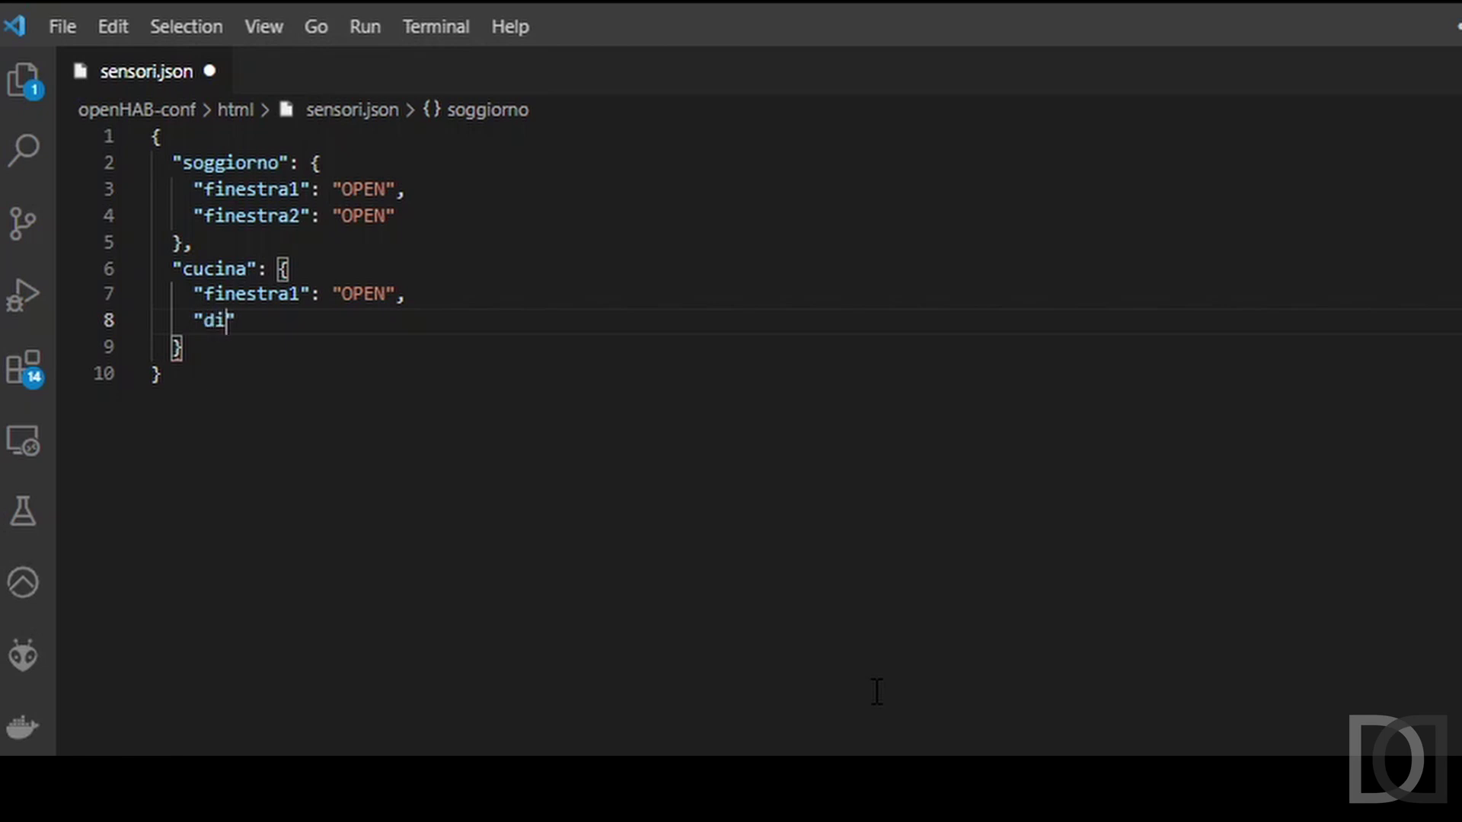
{"action": "key", "text": "ctrl+shift+Left"}
{"action": "type", "text": "inestra12"}
{"action": "key", "text": "BackSpace"}
{"action": "key", "text": "BackSpace"}
{"action": "type", "text": "2"}
{"action": "key", "text": "ctrl+Left"}
{"action": "type", "text": "f"}
{"action": "key", "text": "End"}
{"action": "type", "text": ": \"OPE"}
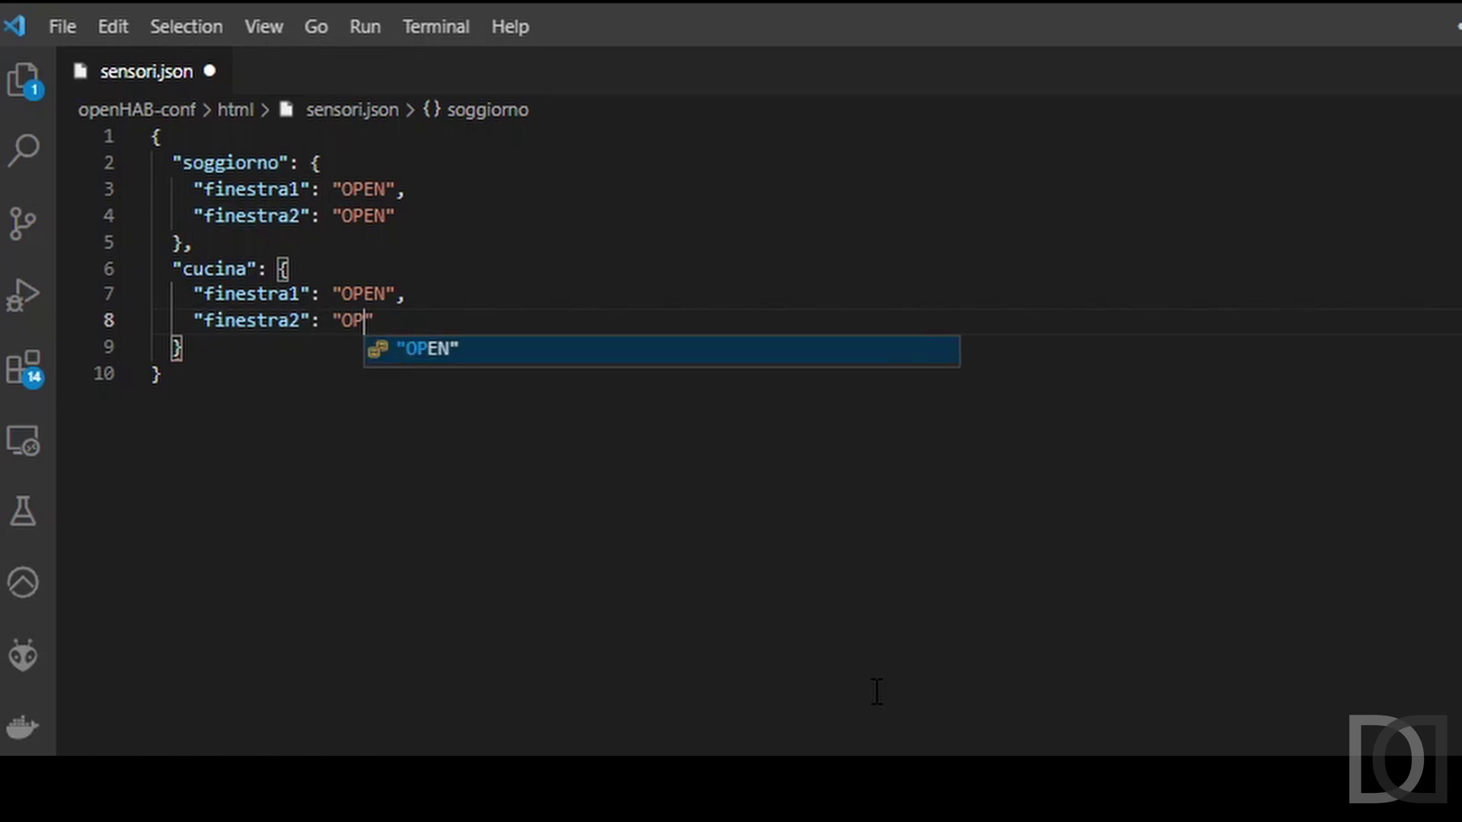
{"action": "key", "text": "BackSpace"}
{"action": "key", "text": "BackSpace"}
{"action": "key", "text": "BackSpace"}
{"action": "type", "text": "CLOSED"}
{"action": "key", "text": "End"}
{"action": "key", "text": "Down"}
{"action": "key", "text": "Down"}
{"action": "key", "text": "ctrl+s"}
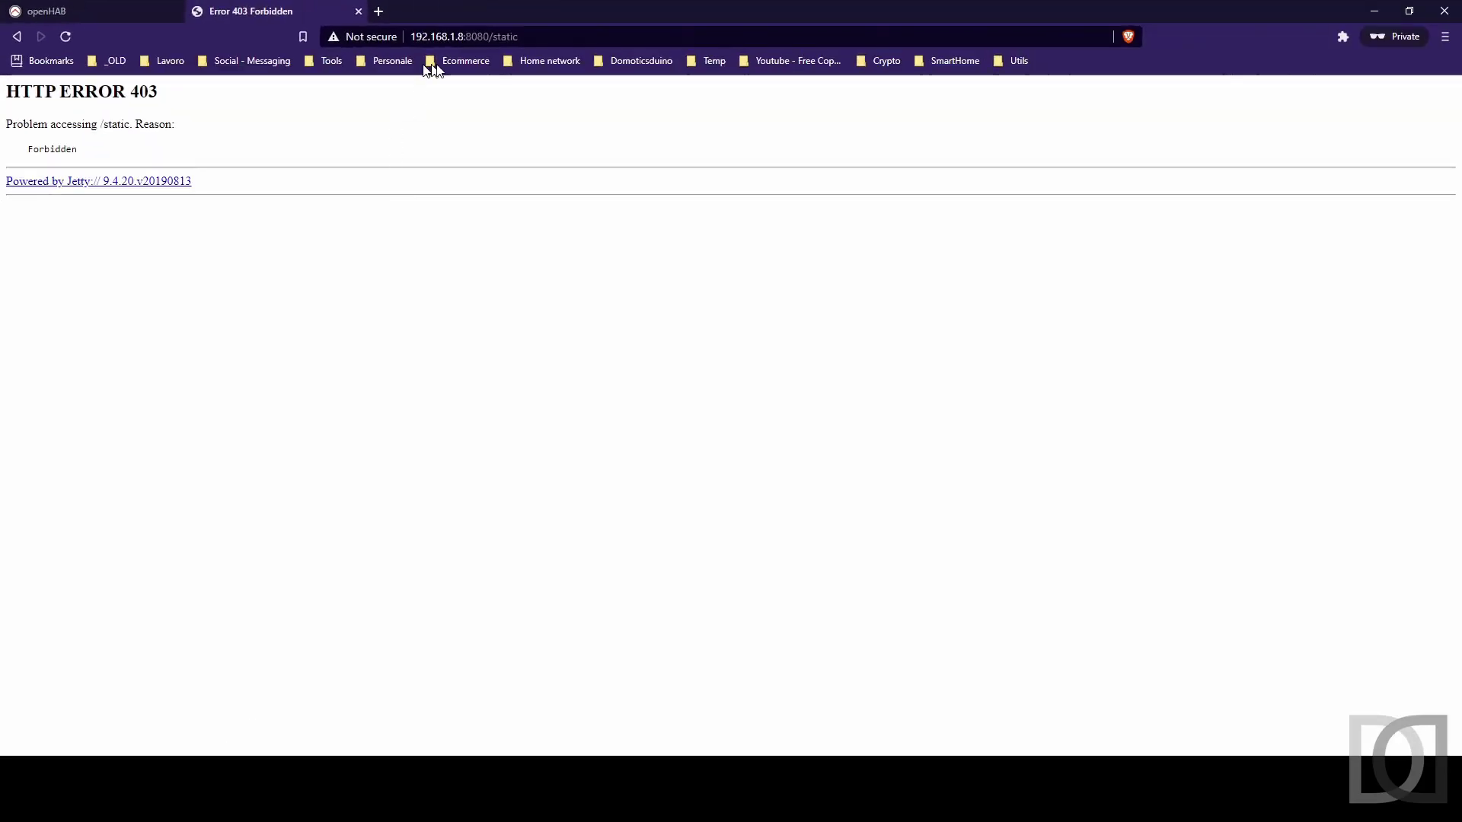
In the Brave browser, load 192.168.1.8:8080/static/sensori.json to view the served JSON file
{"action": "key", "text": "ctrl+l"}
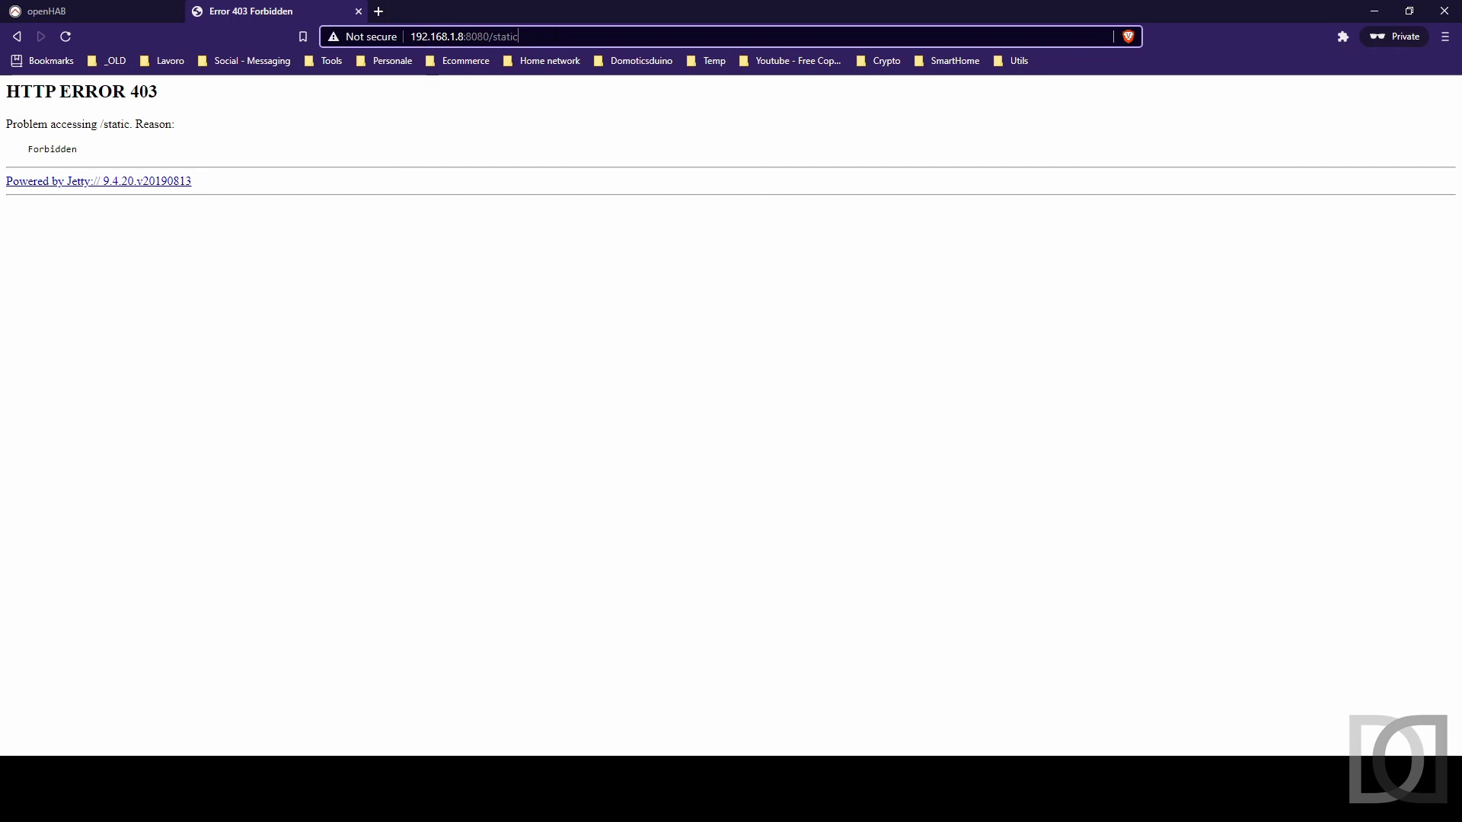
{"action": "type", "text": "/"}
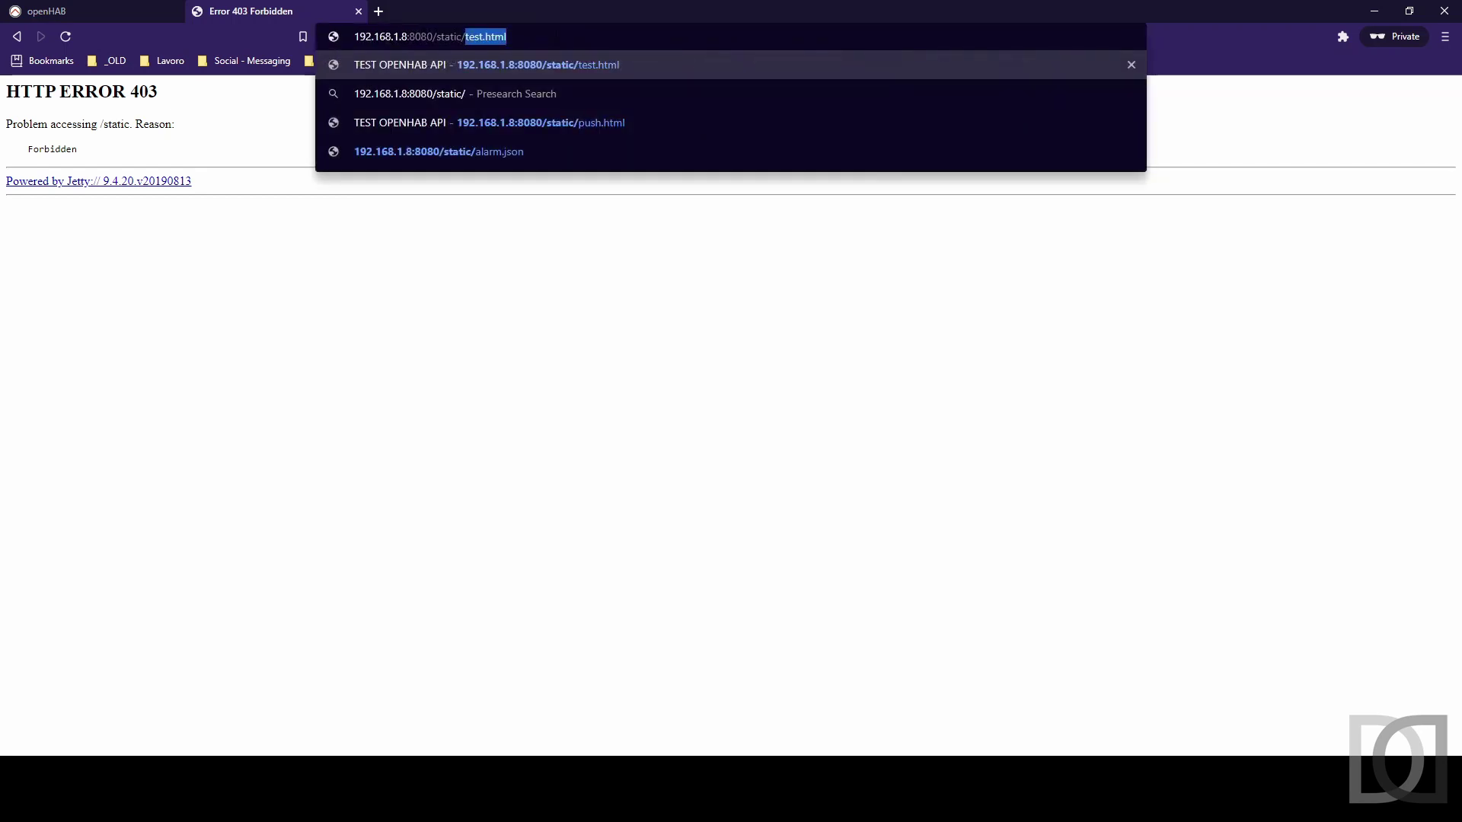
{"action": "type", "text": "se"}
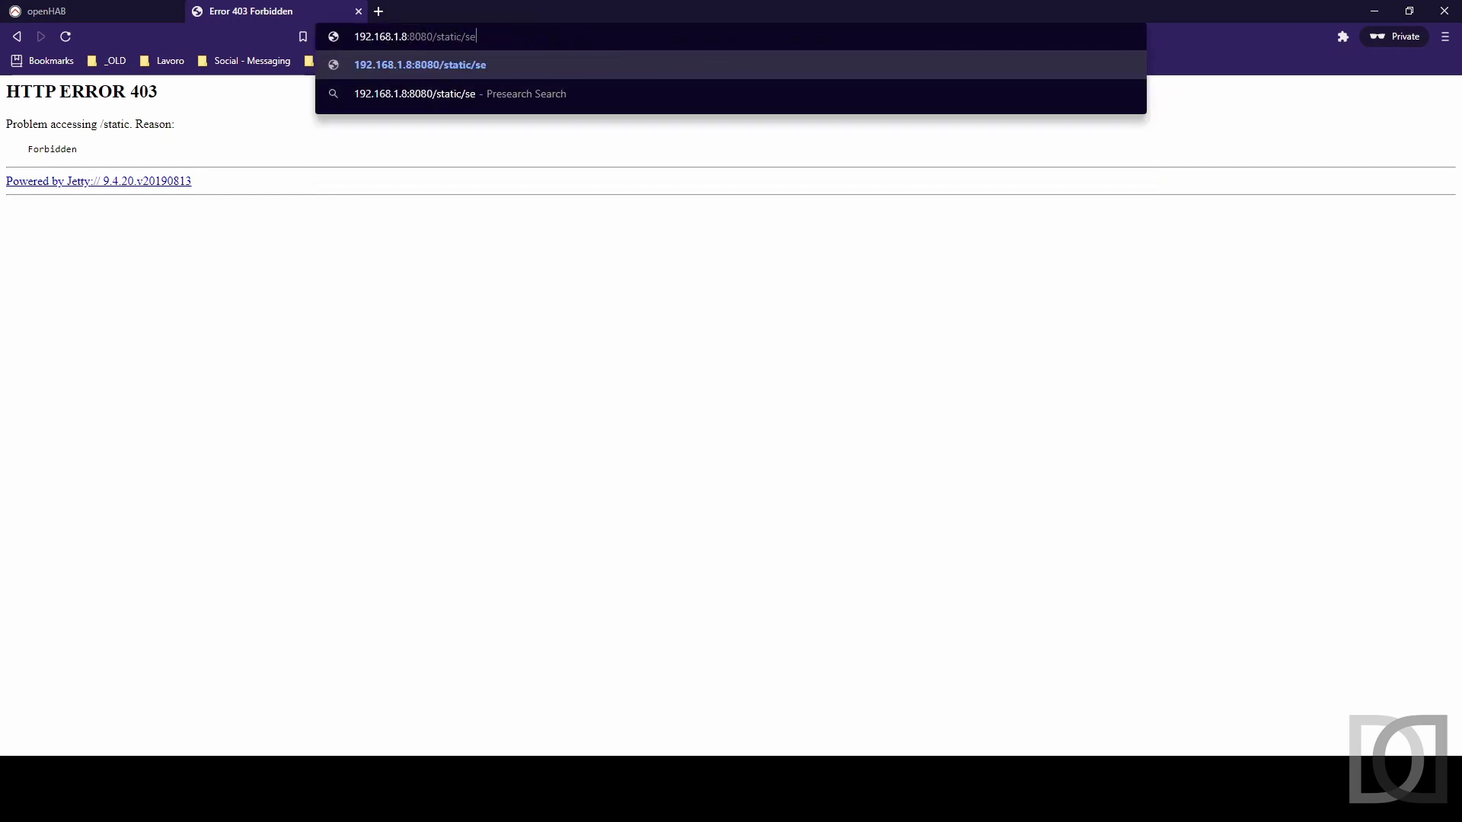
{"action": "type", "text": "nsori.json"}
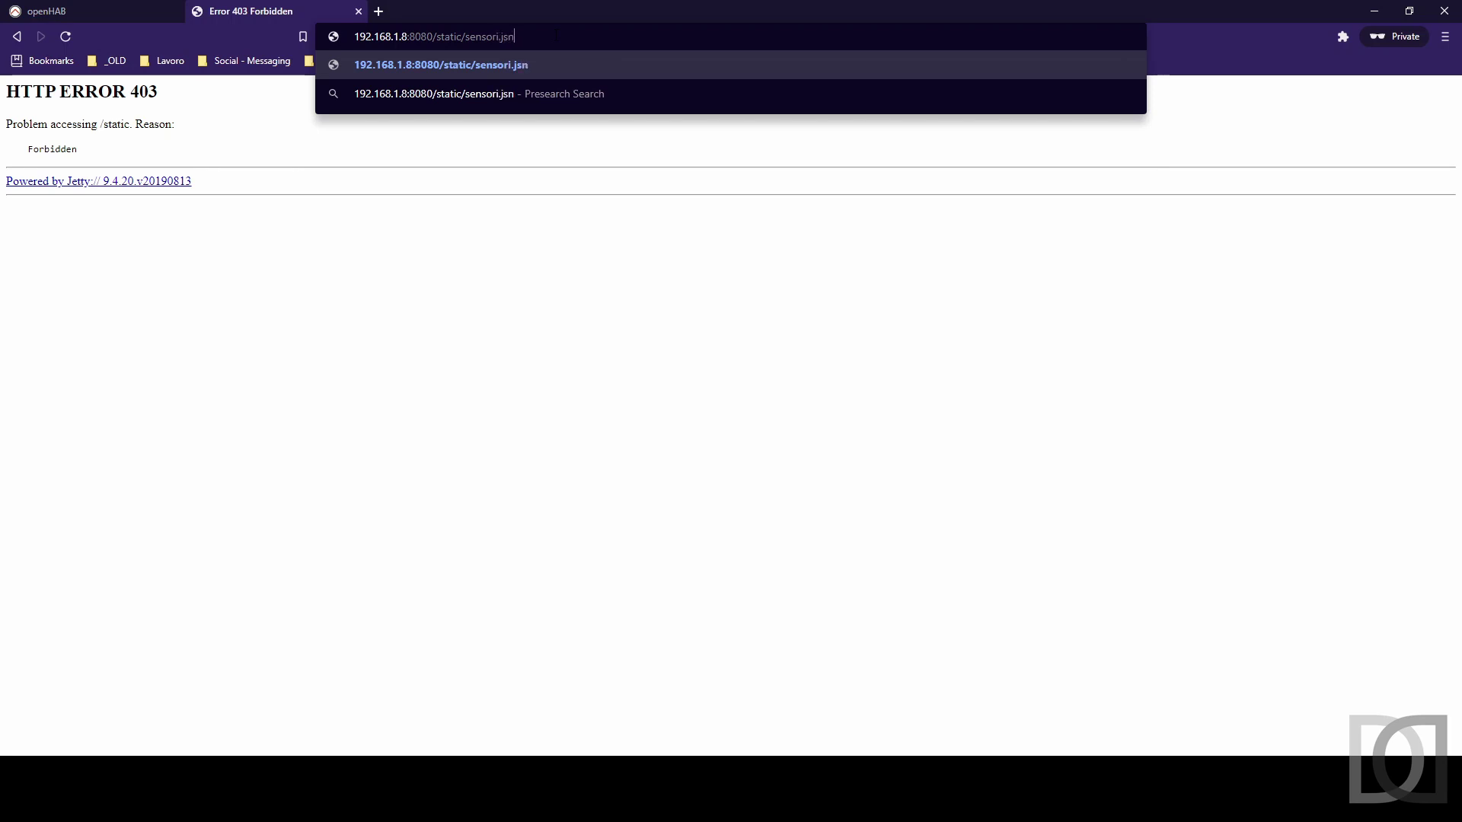
{"action": "key", "text": "Return"}
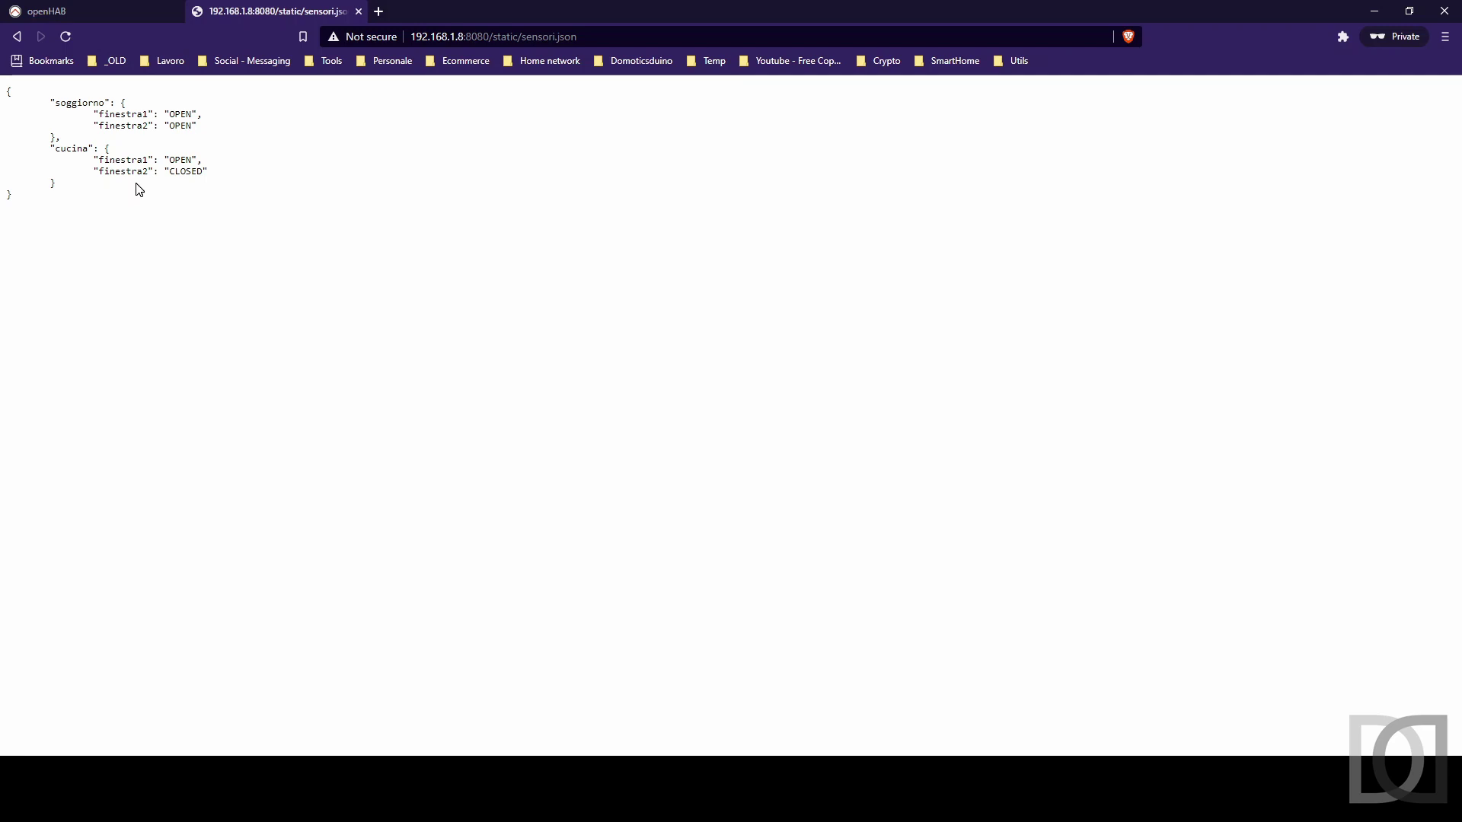
In openHAB, find the HTTP Binding by searching the available binding add-ons for "http", and install it
{"action": "left_click", "coordinate": [59, 10]}
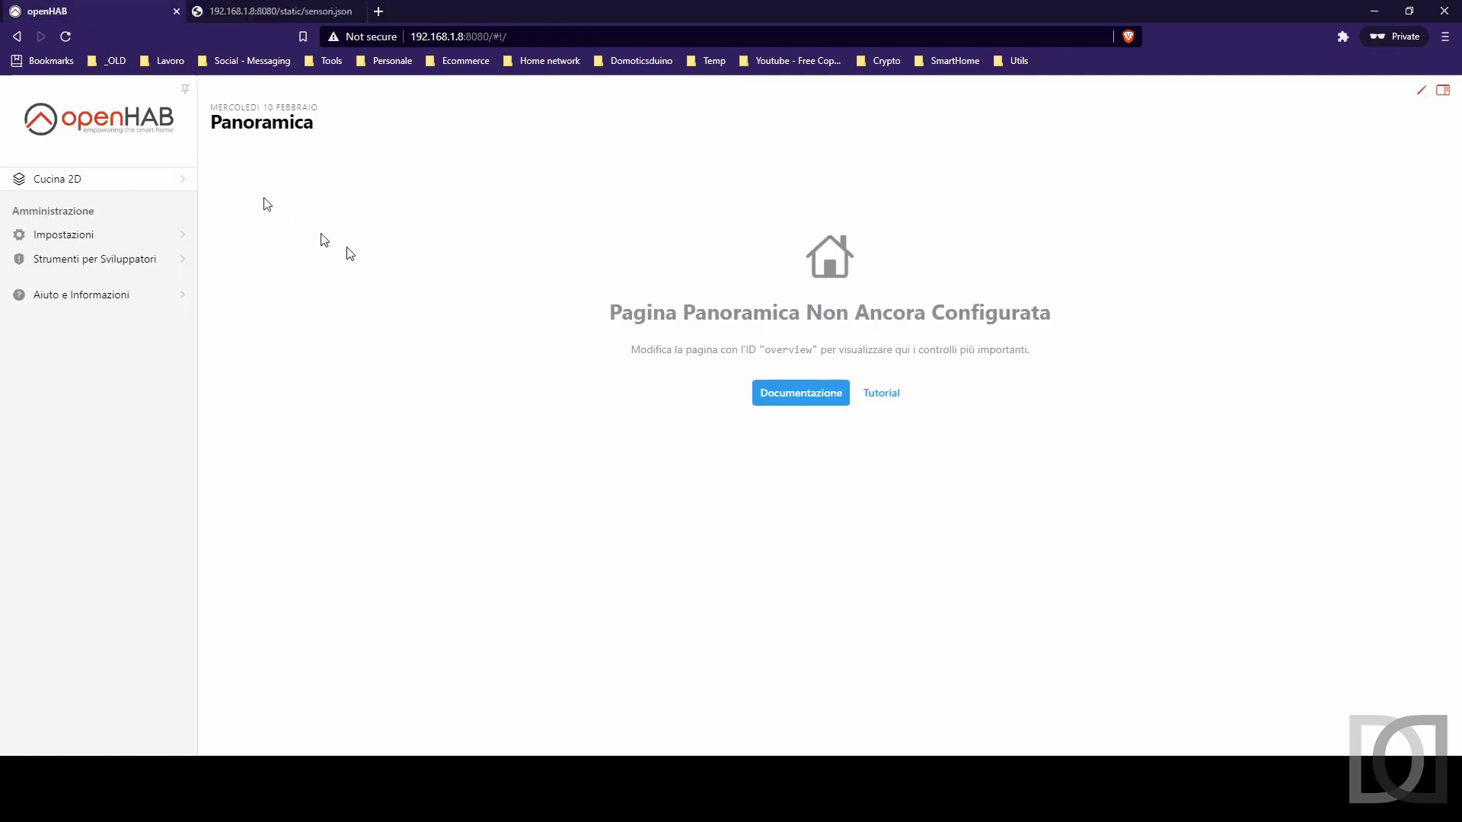
{"action": "left_click", "coordinate": [73, 236]}
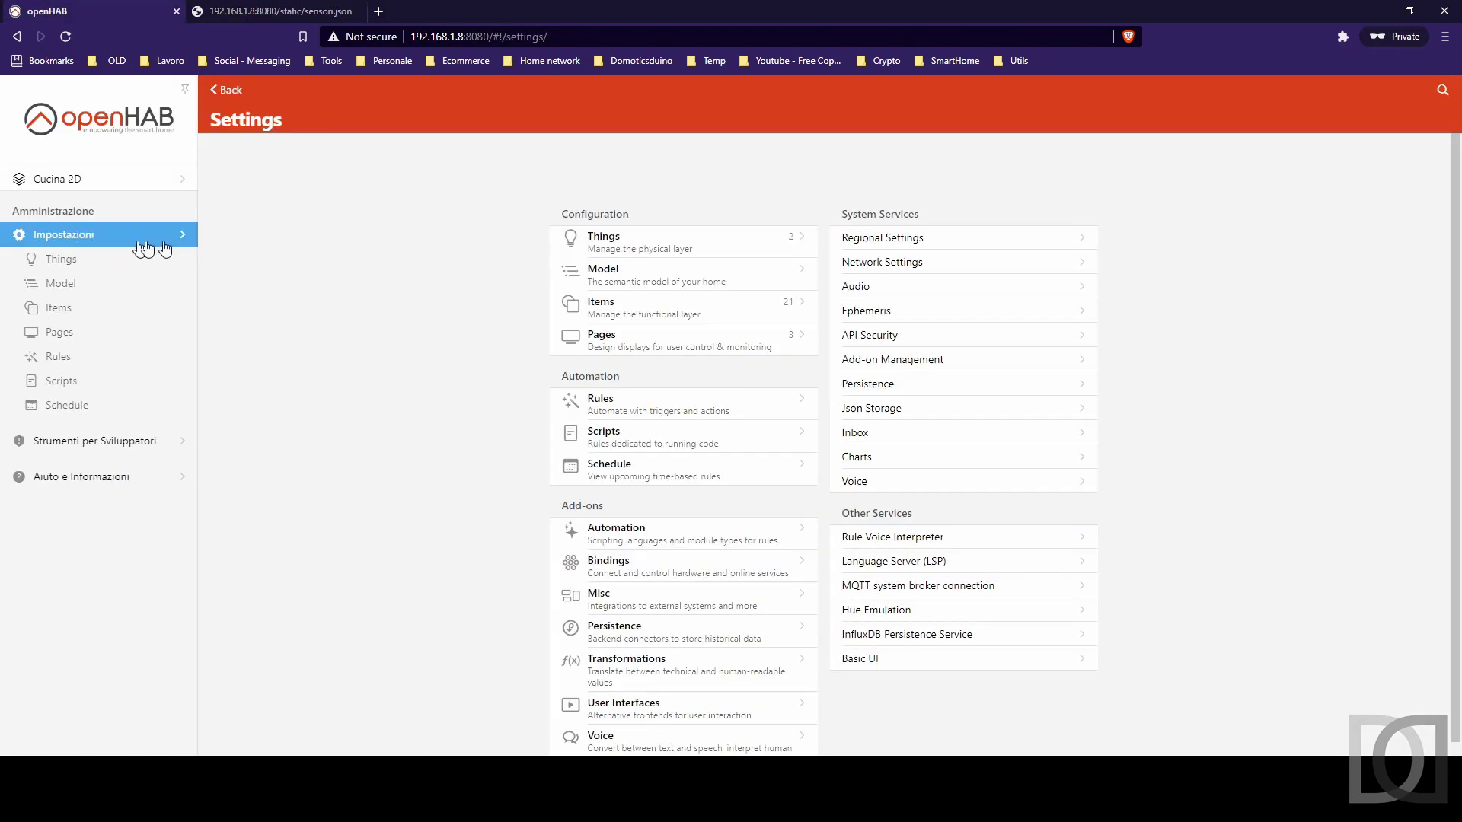
{"action": "left_click", "coordinate": [611, 568]}
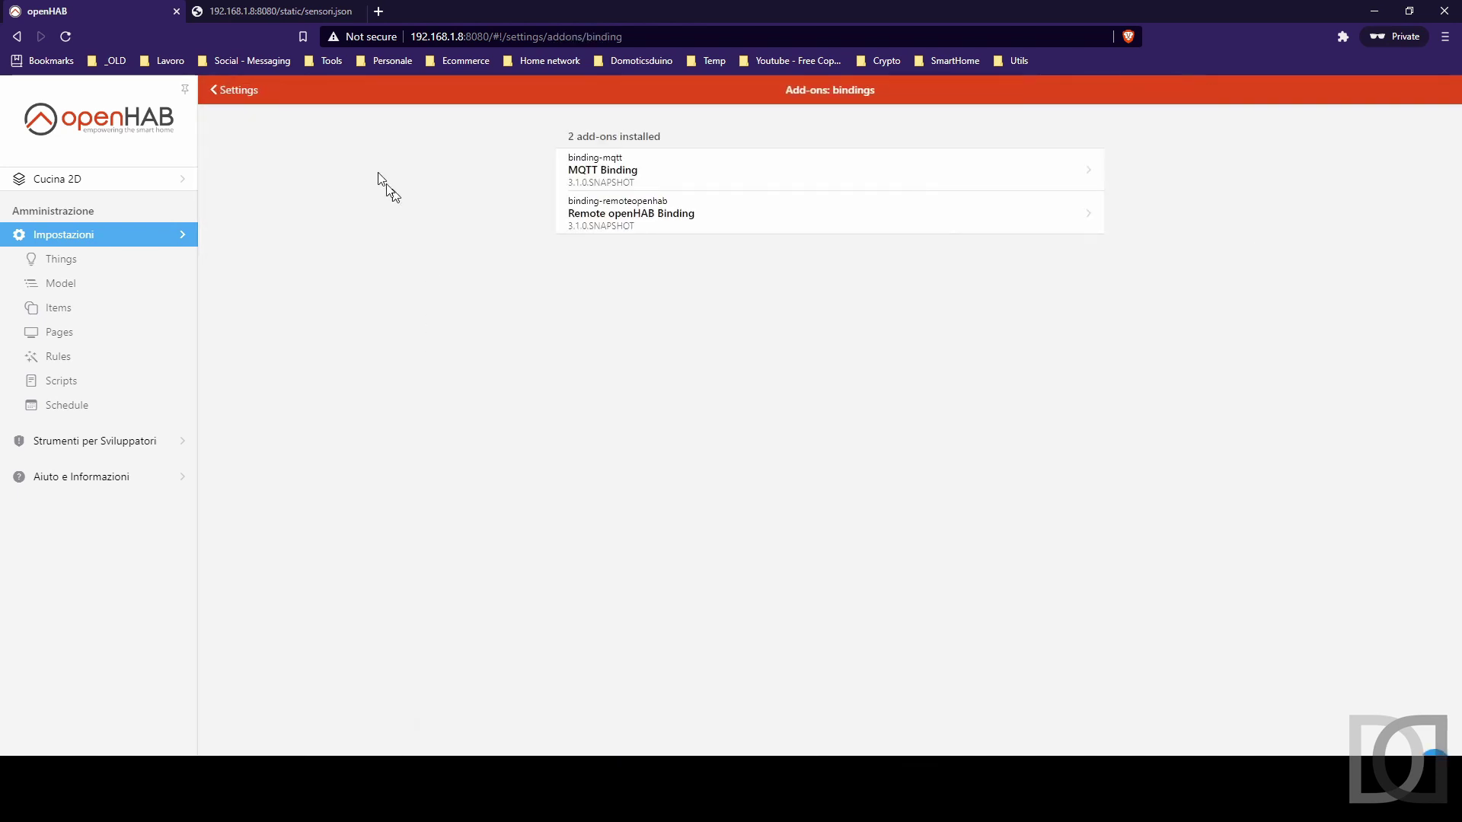
{"action": "left_click", "coordinate": [1433, 753]}
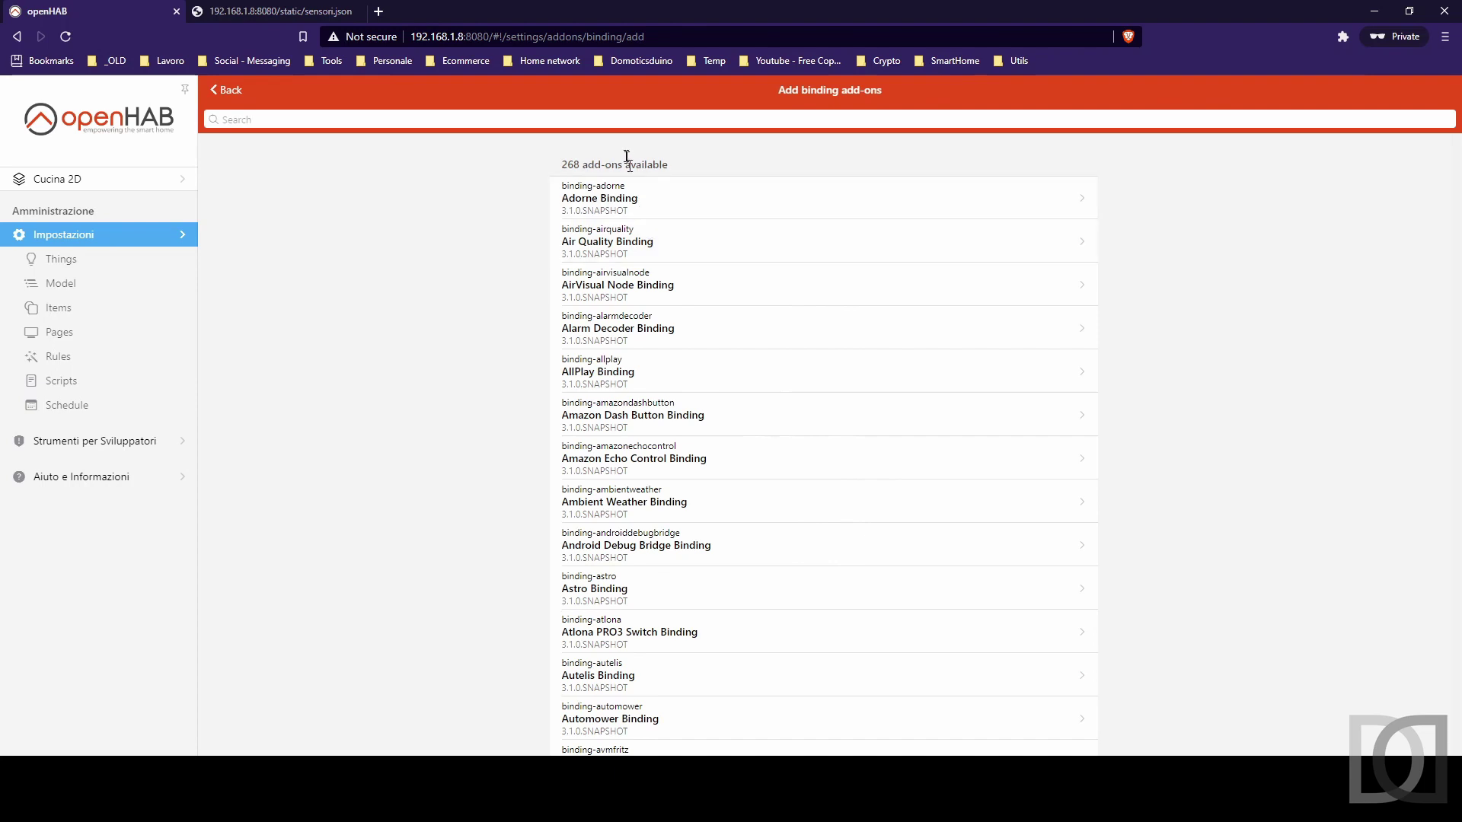
{"action": "type", "text": "http"}
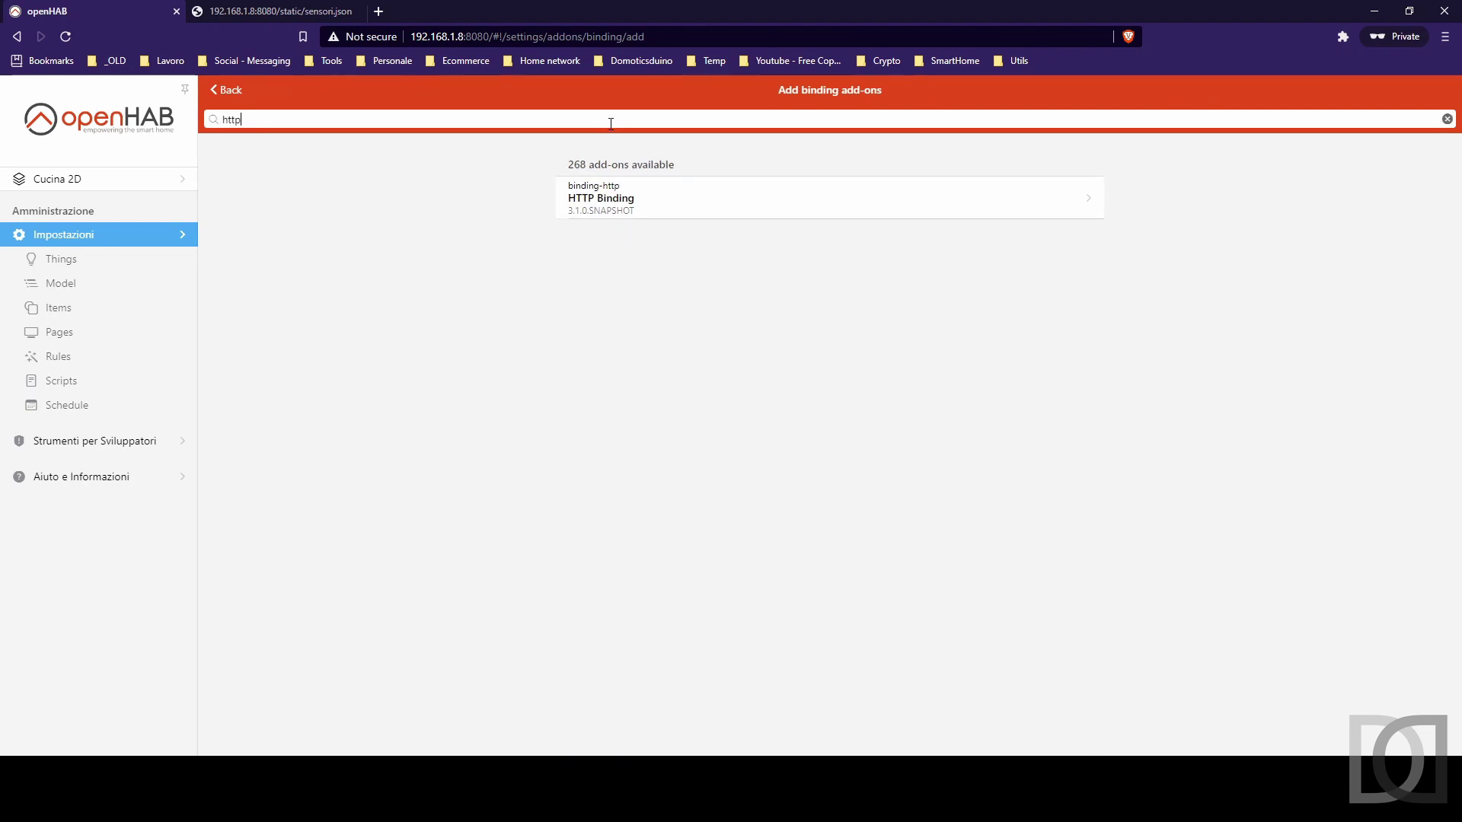
{"action": "left_click", "coordinate": [639, 201]}
{"action": "left_click", "coordinate": [743, 733]}
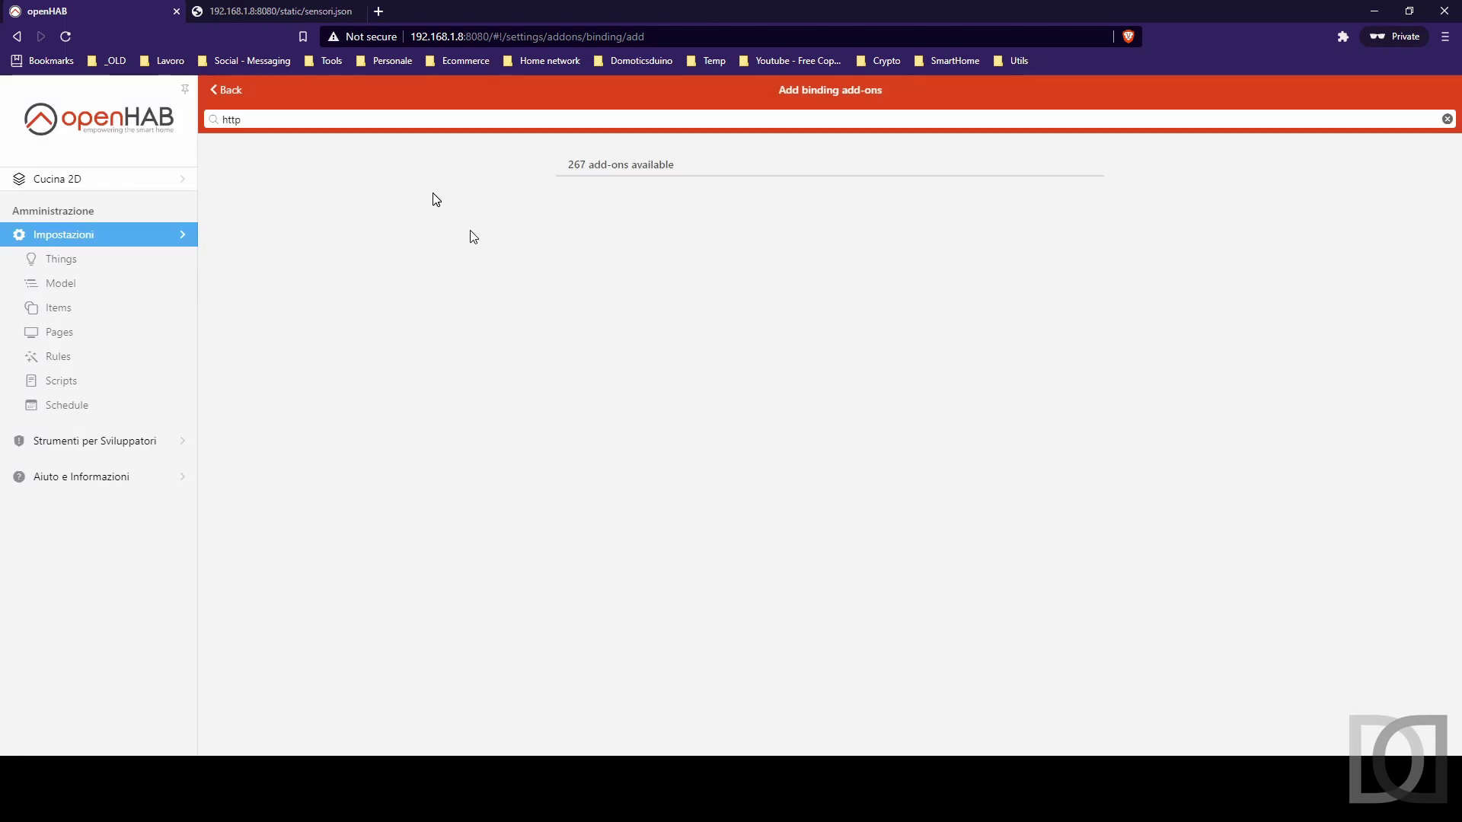
{"action": "left_click", "coordinate": [222, 91]}
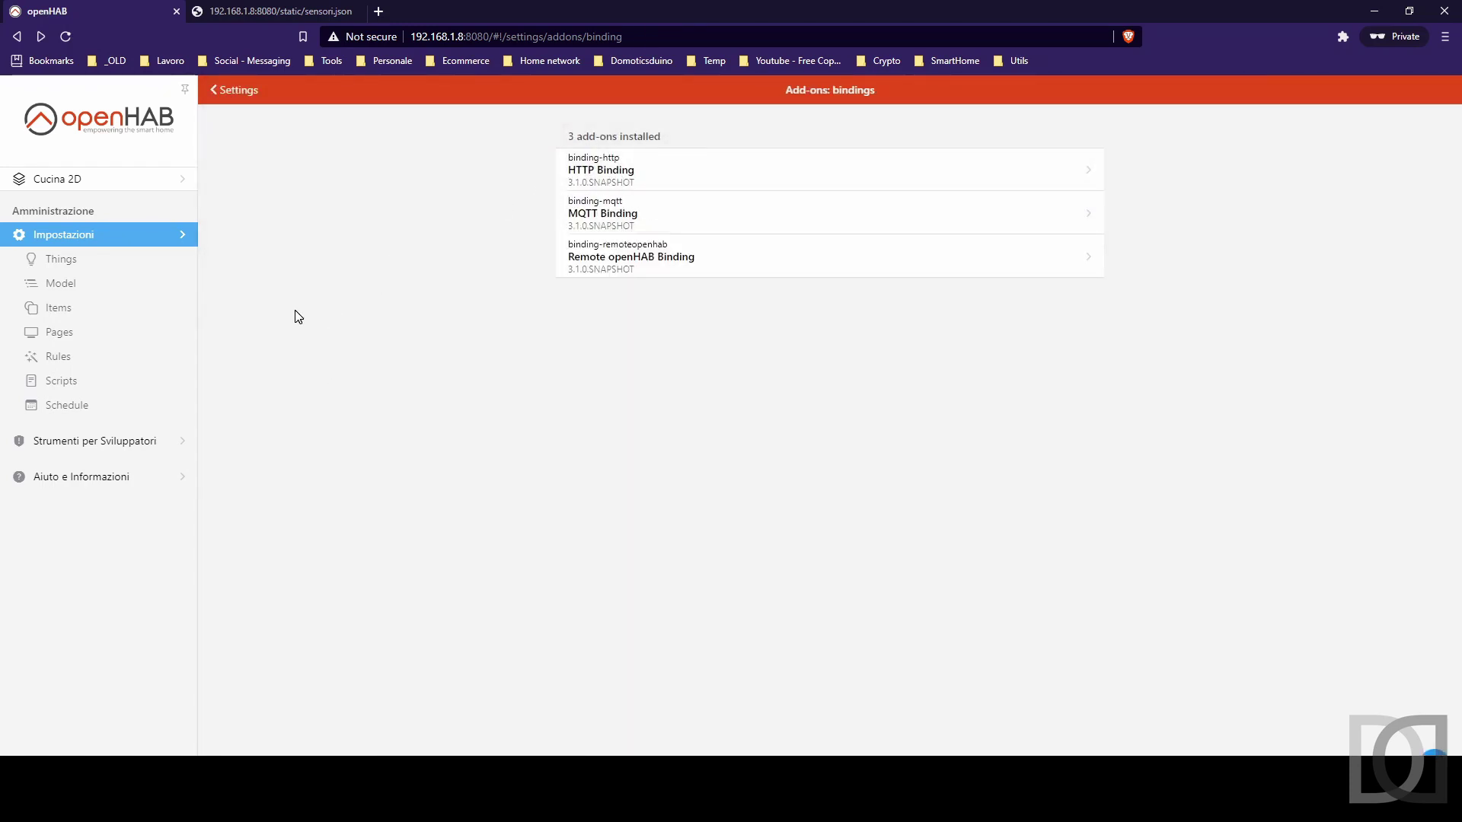
Open the creation form for a new HTTP URL Thing based on the HTTP Binding
{"action": "left_click", "coordinate": [73, 267]}
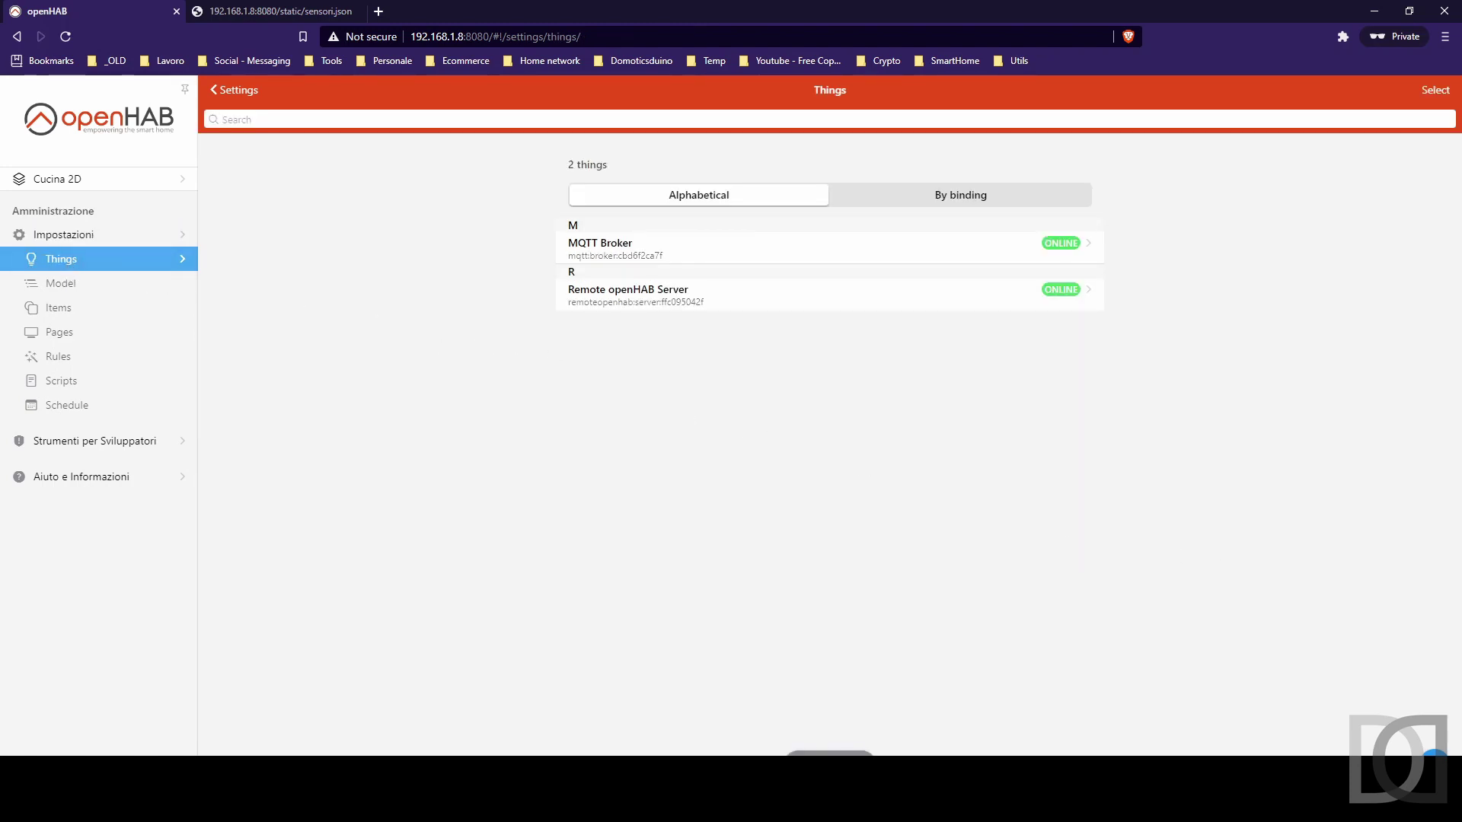
{"action": "left_click", "coordinate": [1431, 754]}
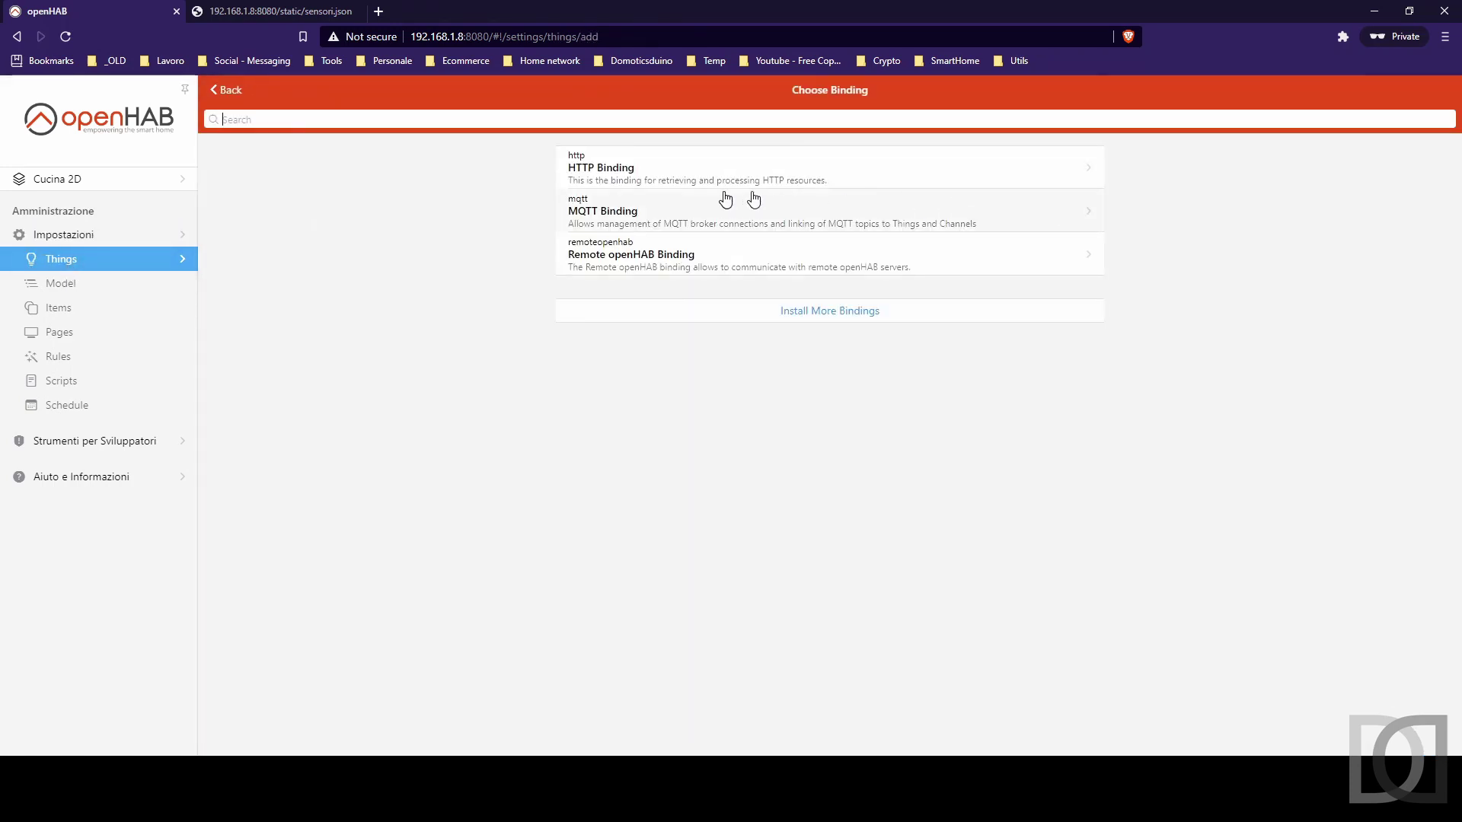
{"action": "left_click", "coordinate": [646, 183]}
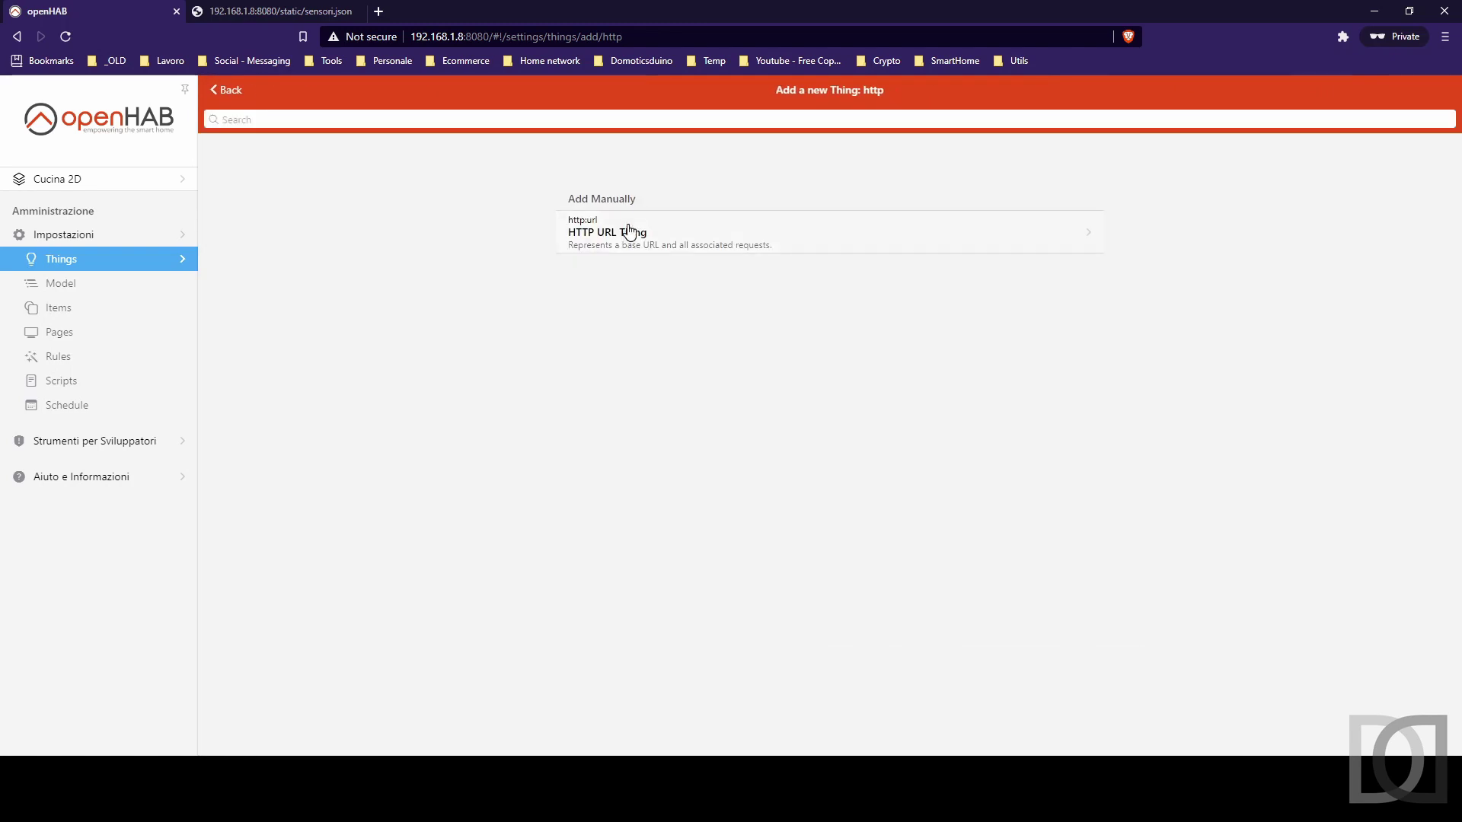
{"action": "left_click", "coordinate": [630, 235]}
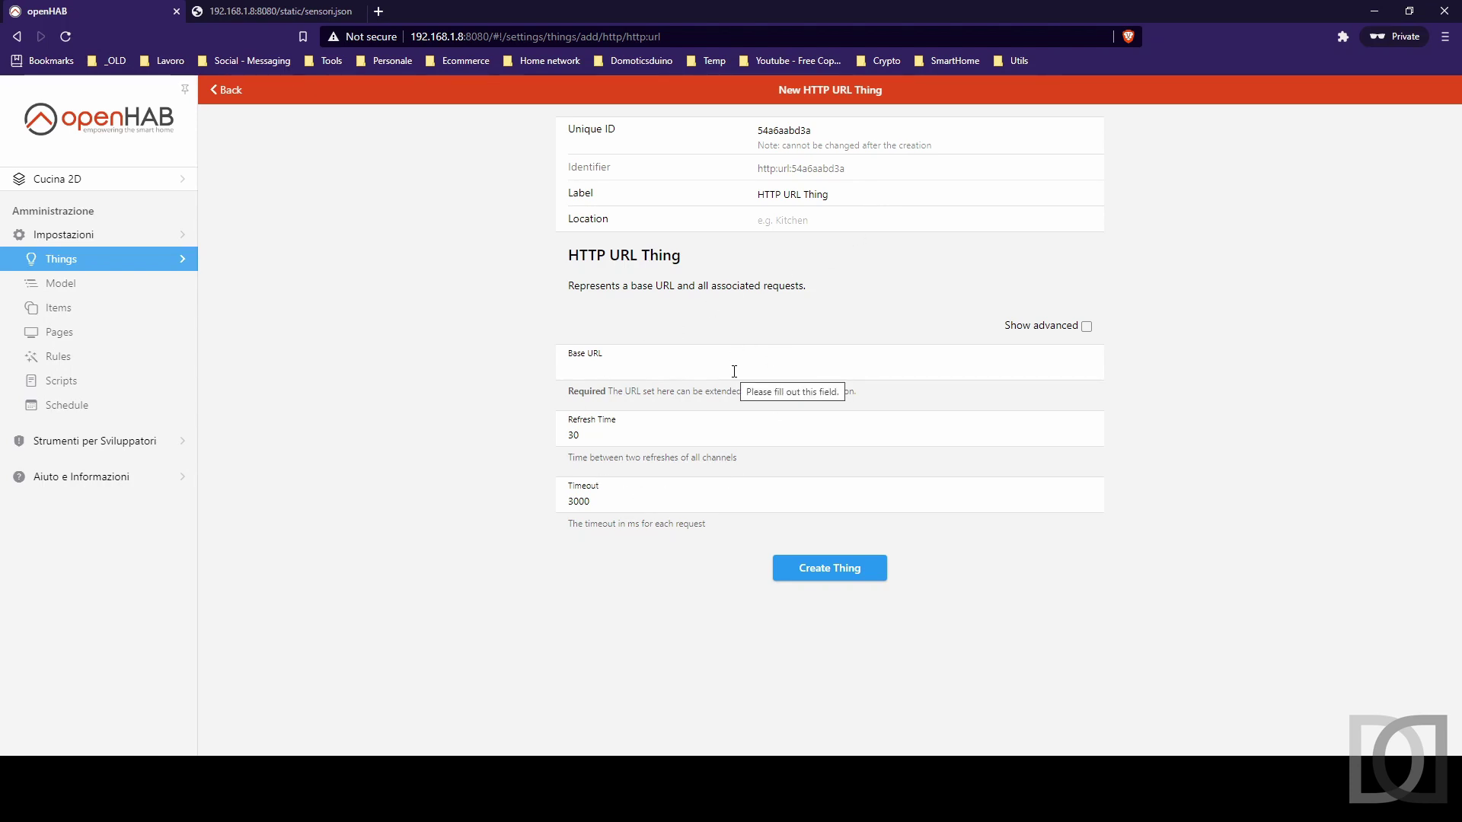
{"action": "left_click", "coordinate": [274, 10]}
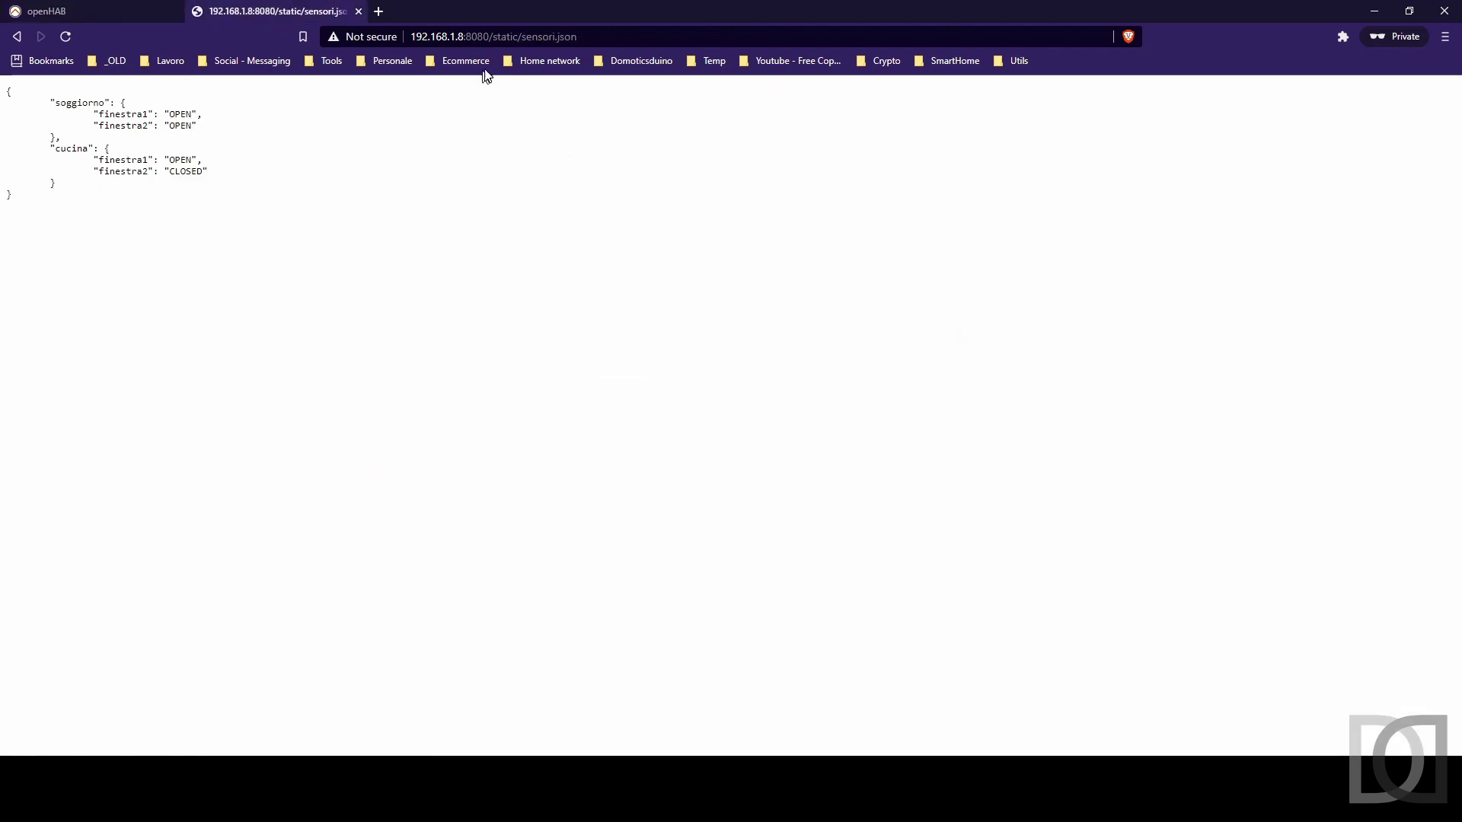
{"action": "left_click", "coordinate": [531, 37]}
{"action": "key", "text": "ctrl+c"}
{"action": "left_click", "coordinate": [84, 11]}
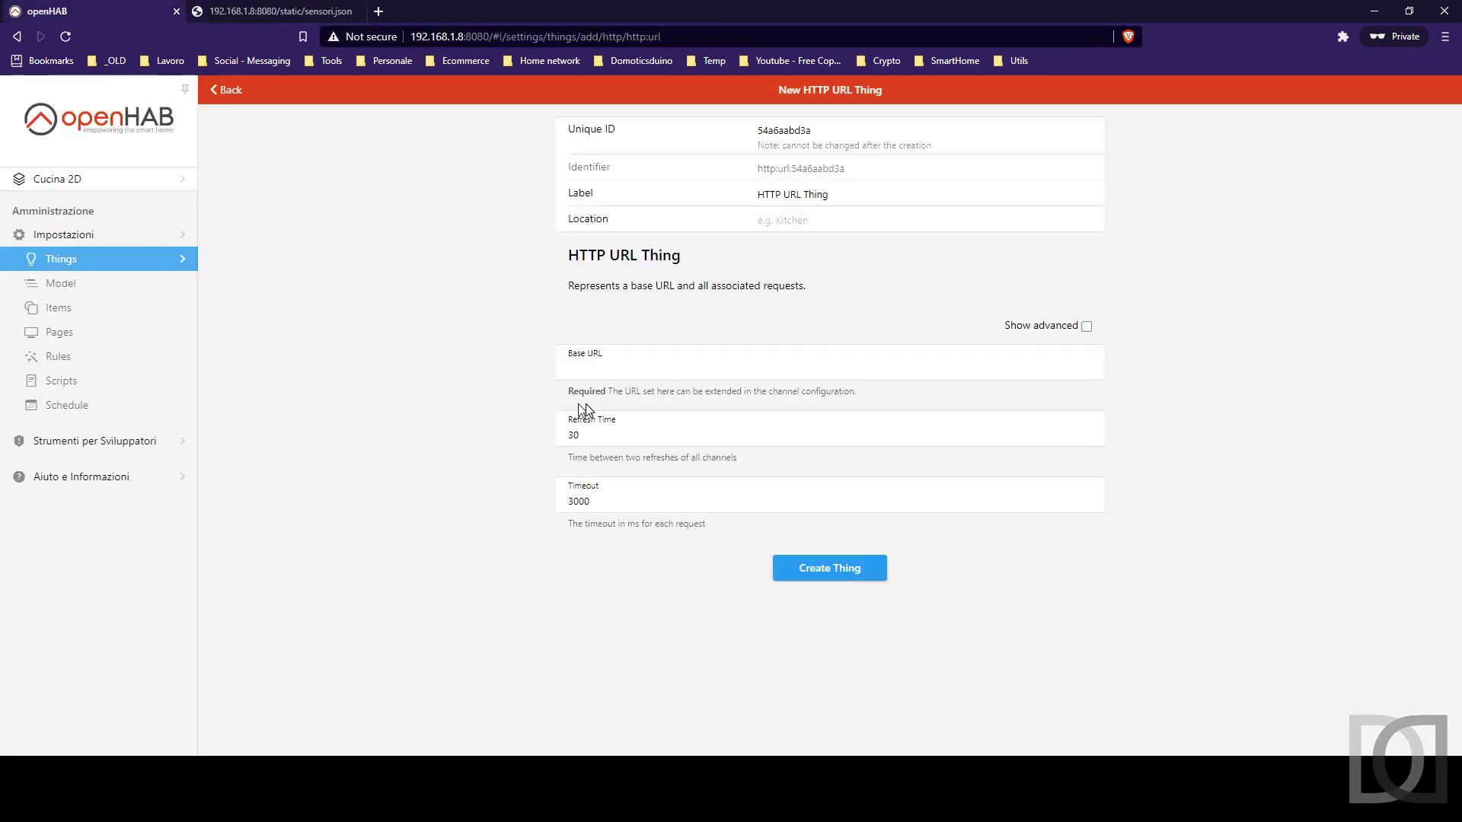
{"action": "left_click", "coordinate": [661, 362]}
{"action": "key", "text": "ctrl+v"}
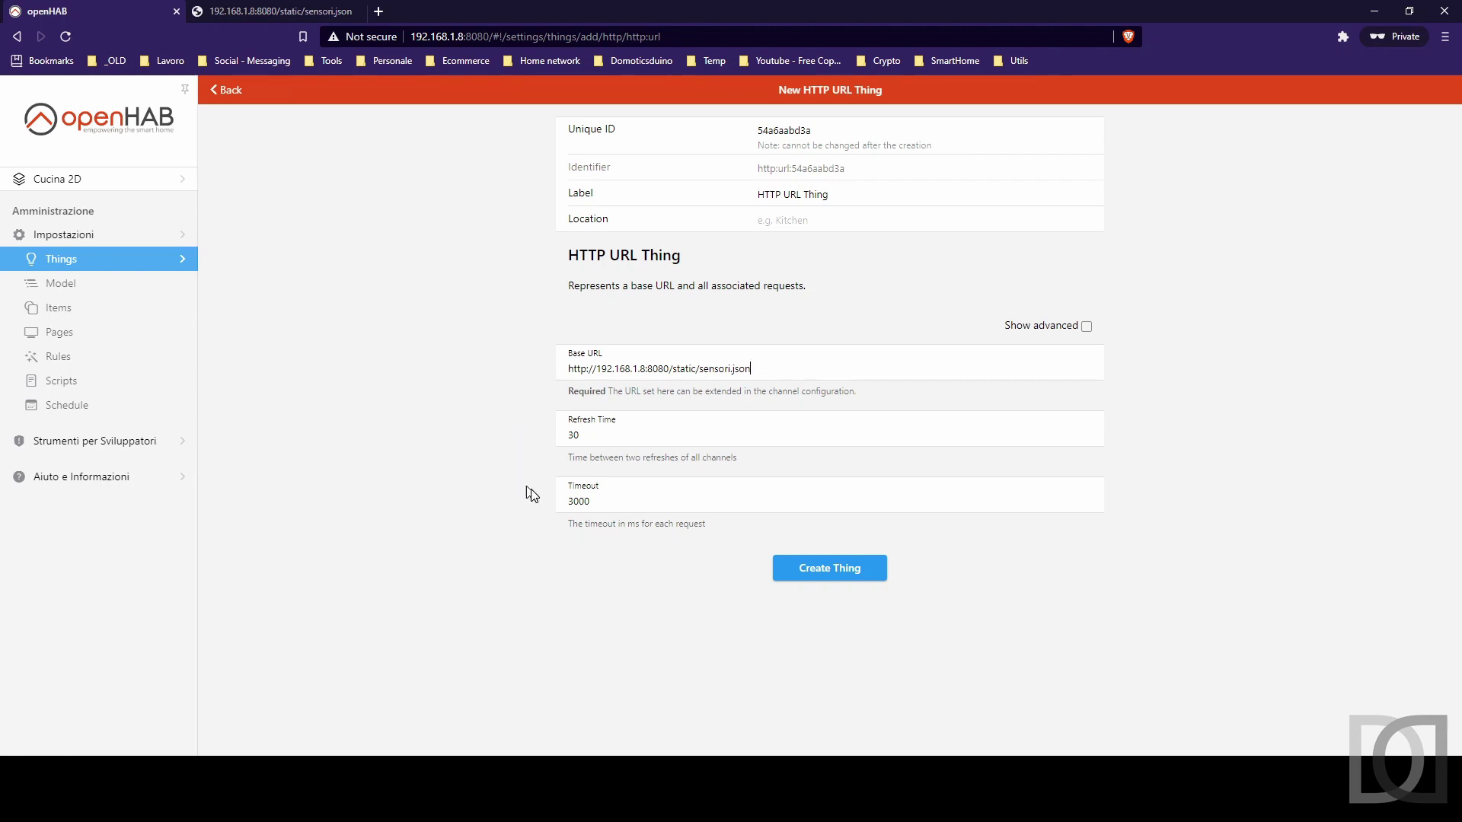
{"action": "left_click_drag", "start_coordinate": [619, 438], "coordinate": [507, 430]}
{"action": "type", "text": "1"}
Show the advanced settings, set the content type to application/json and create the HTTP URL Thing
{"action": "left_click", "coordinate": [1087, 327]}
{"action": "scroll", "coordinate": [501, 448], "scroll_direction": "down", "scroll_amount": 3}
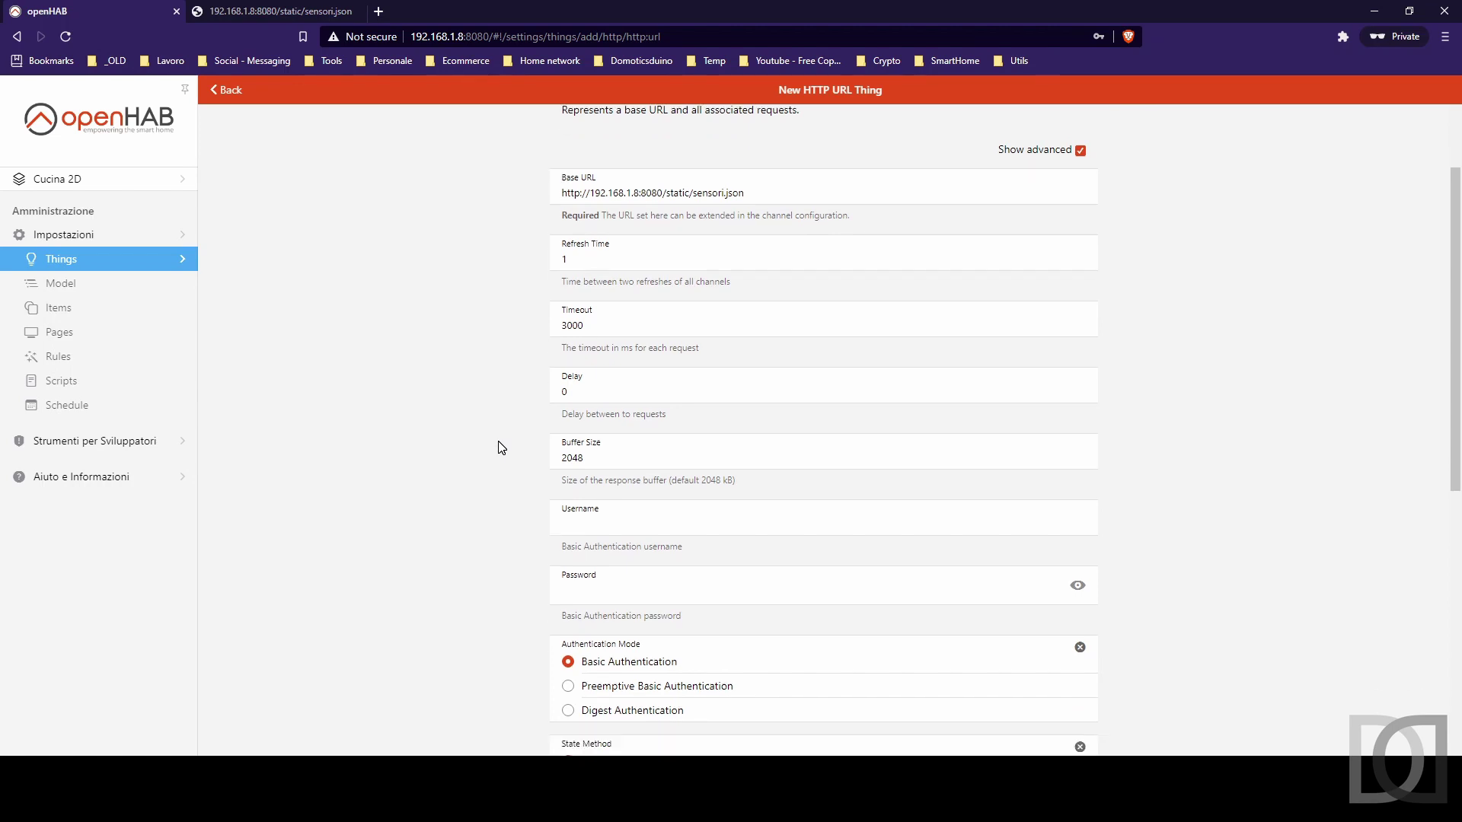
{"action": "scroll", "coordinate": [504, 451], "scroll_direction": "down", "scroll_amount": 1}
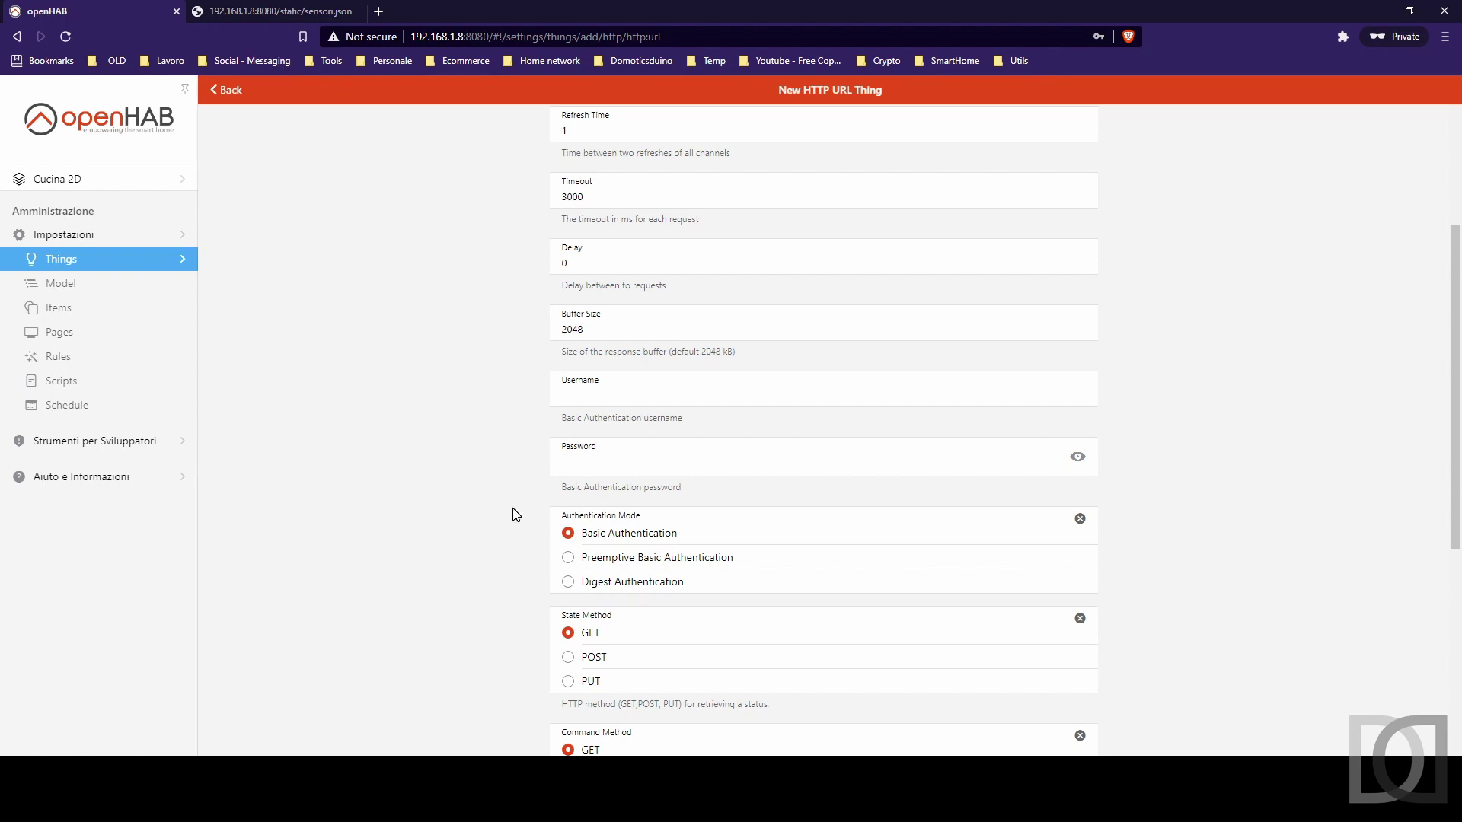
{"action": "scroll", "coordinate": [515, 514], "scroll_direction": "down", "scroll_amount": 2}
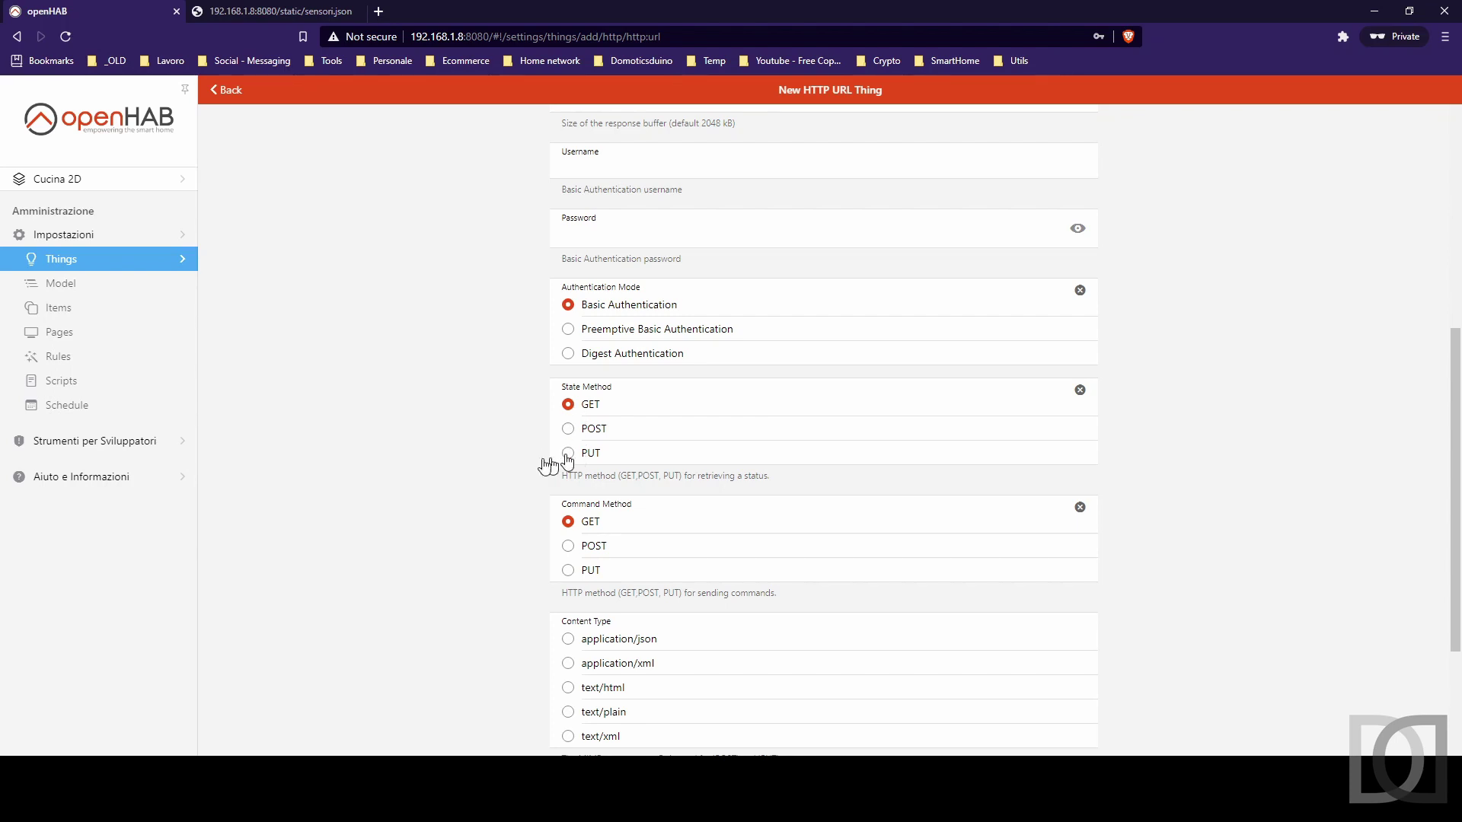
{"action": "scroll", "coordinate": [474, 541], "scroll_direction": "down", "scroll_amount": 2}
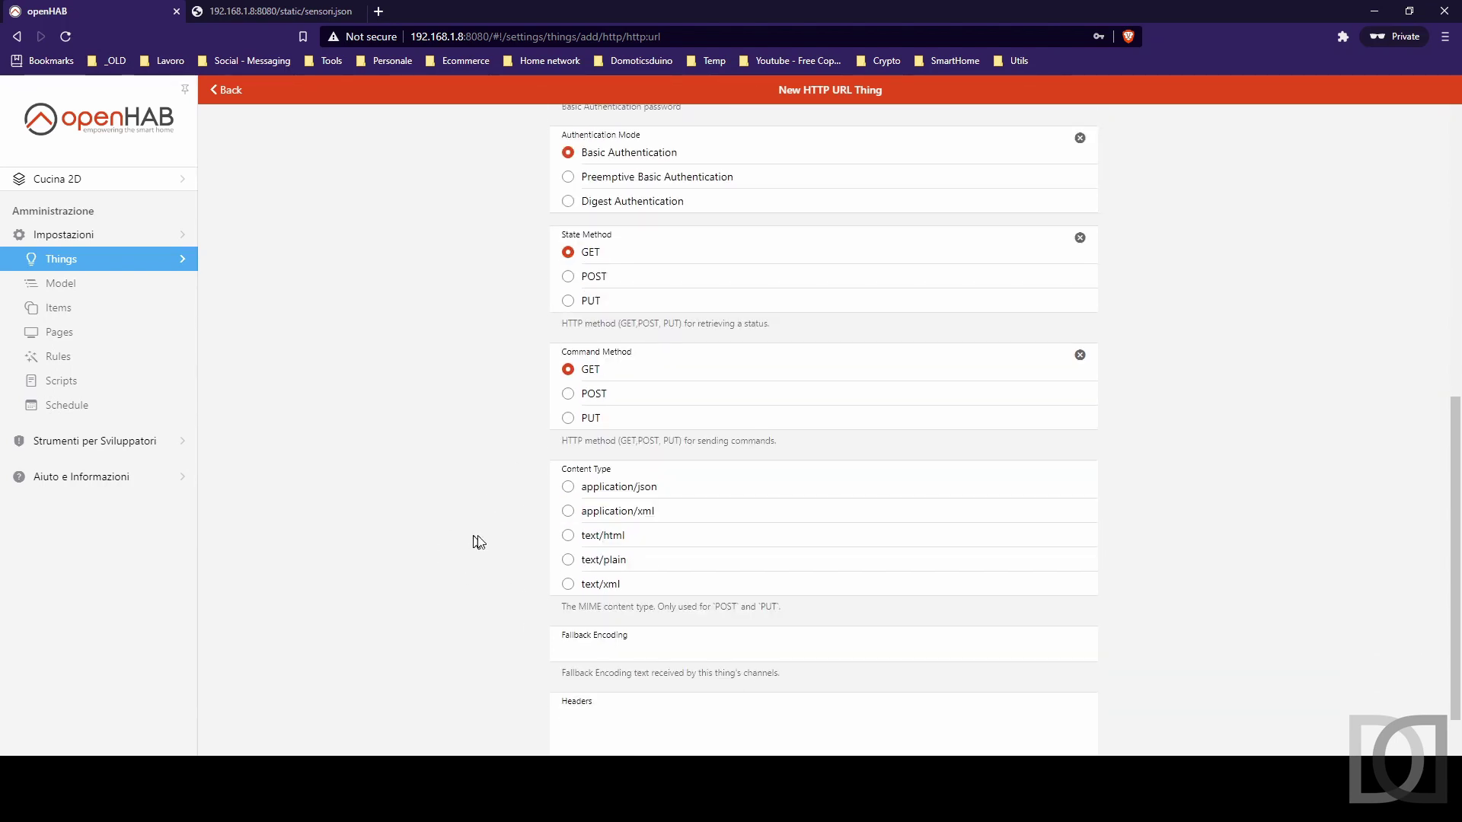
{"action": "left_click", "coordinate": [568, 489]}
{"action": "scroll", "coordinate": [501, 507], "scroll_direction": "down", "scroll_amount": 2}
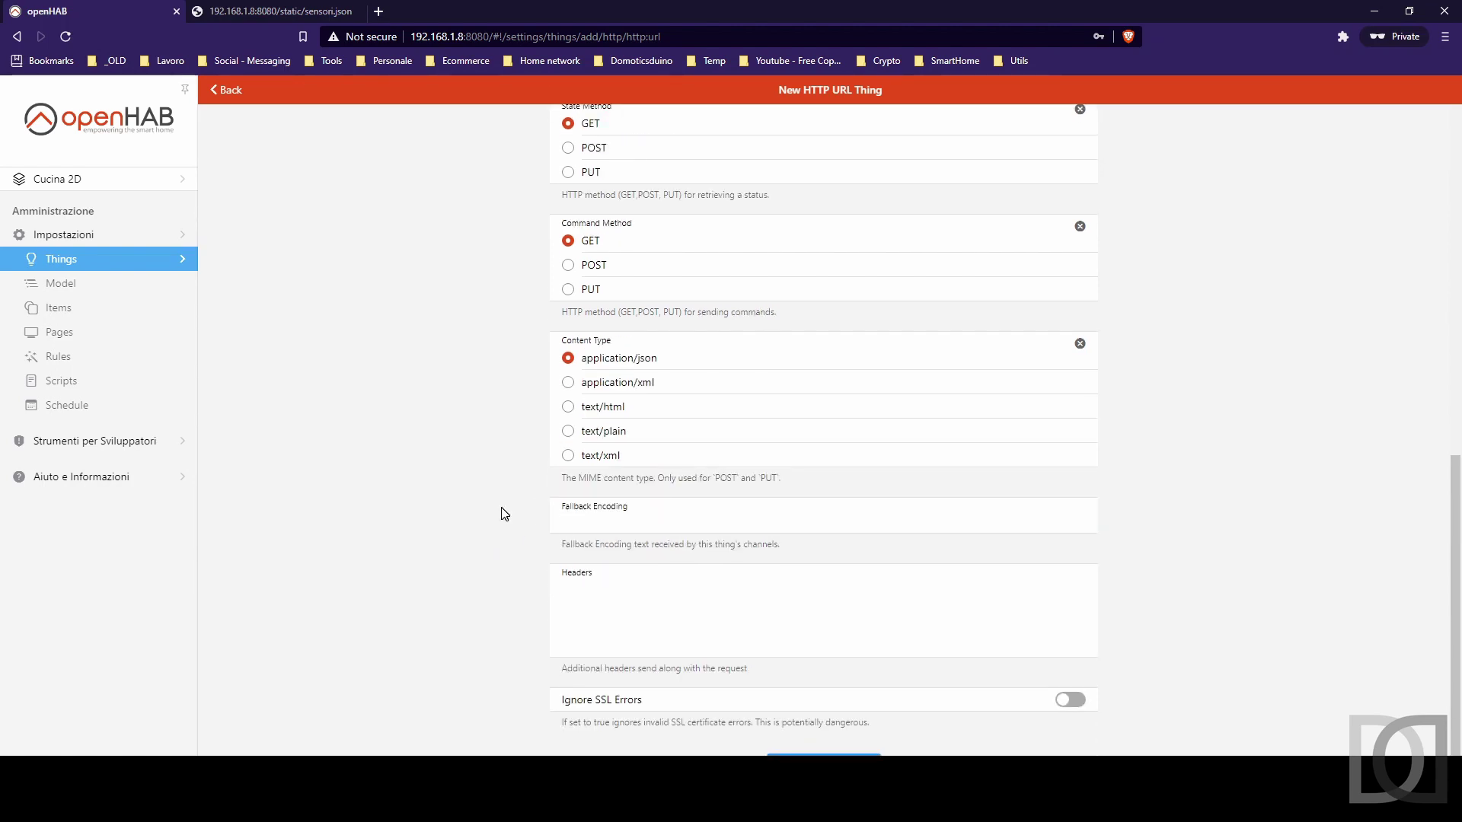
{"action": "scroll", "coordinate": [455, 647], "scroll_direction": "up", "scroll_amount": 10}
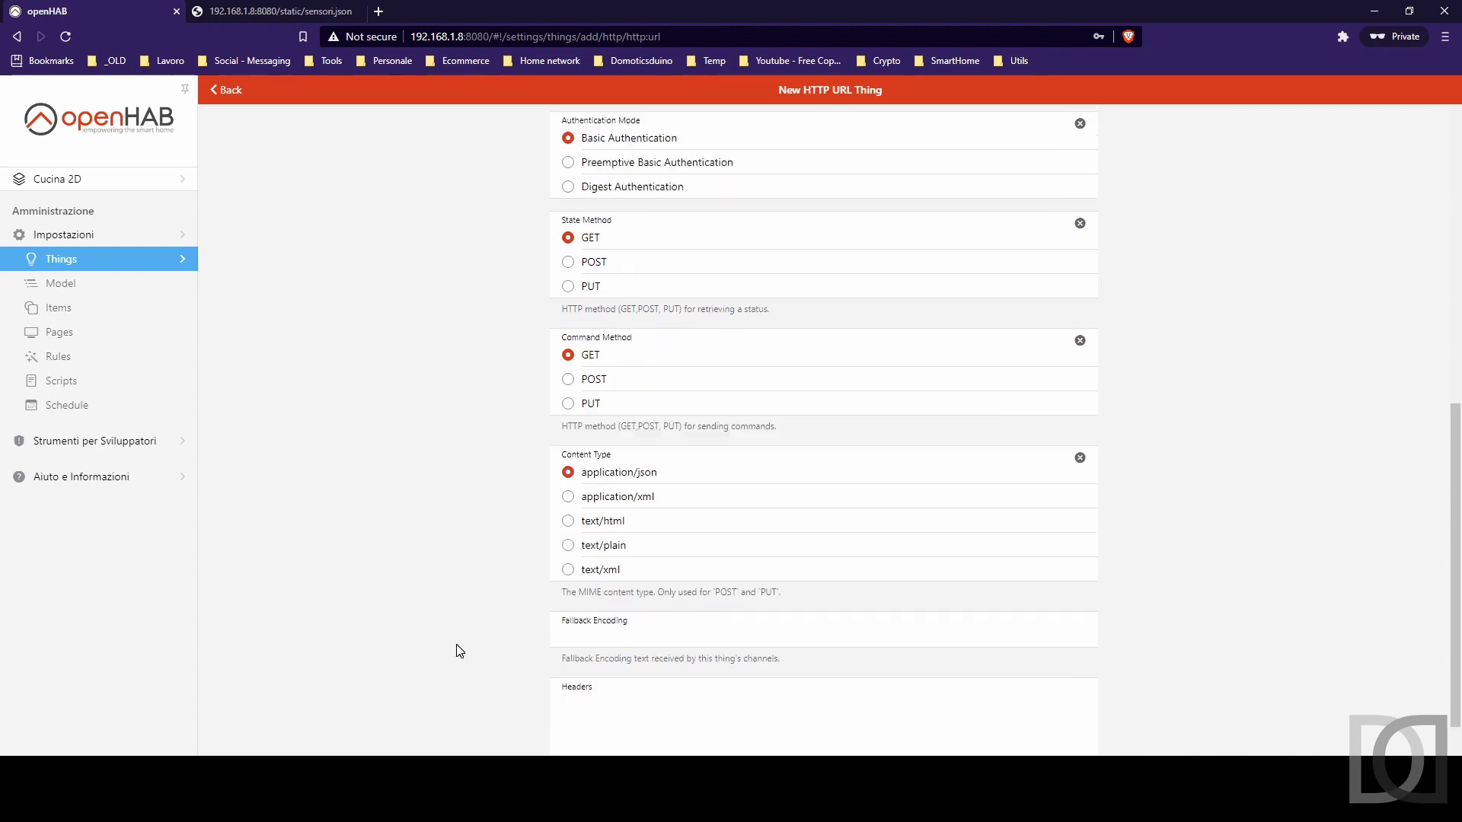
{"action": "scroll", "coordinate": [456, 651], "scroll_direction": "down", "scroll_amount": 10}
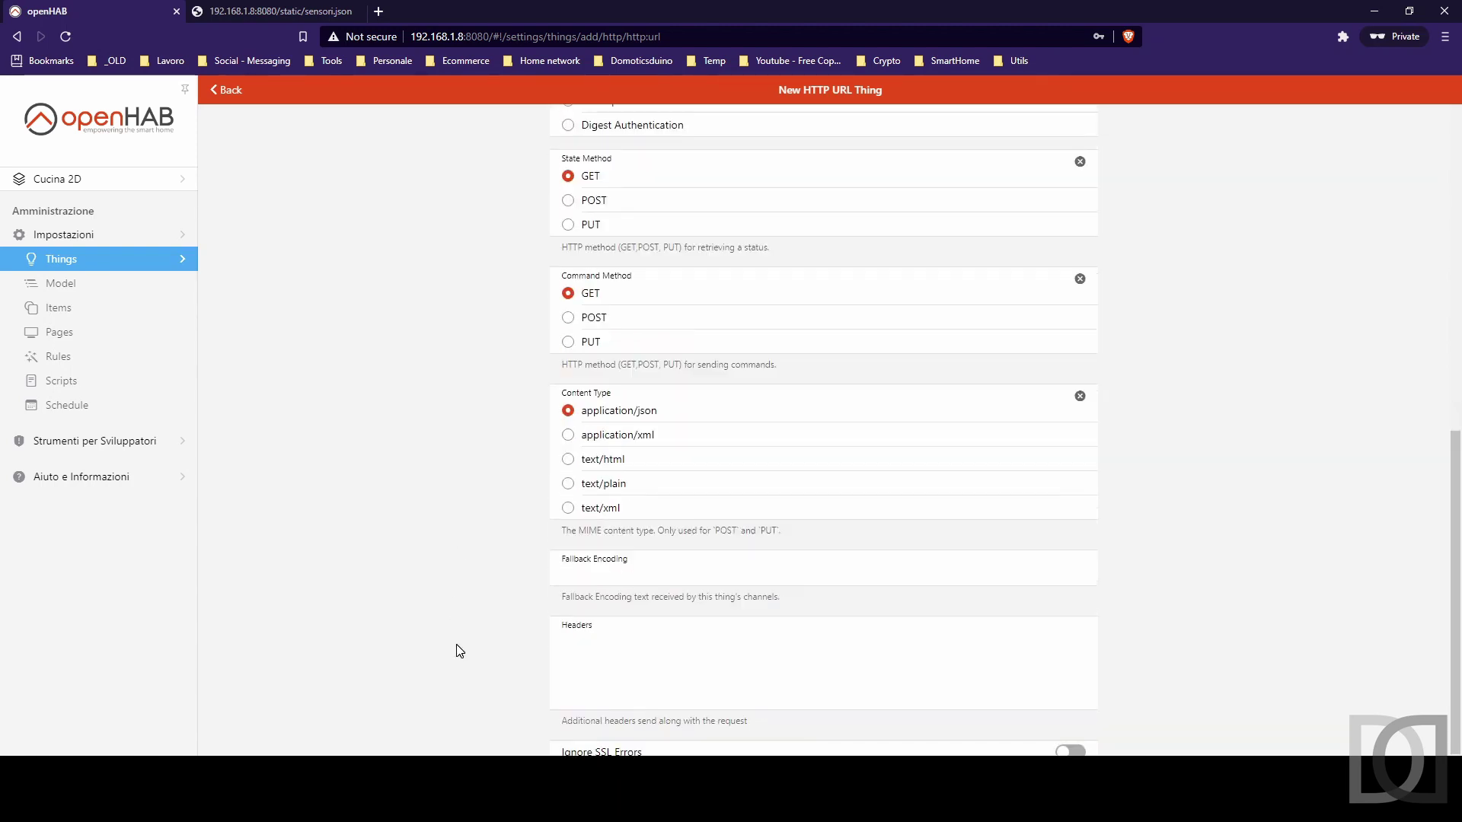
{"action": "key", "text": "ctrl+s"}
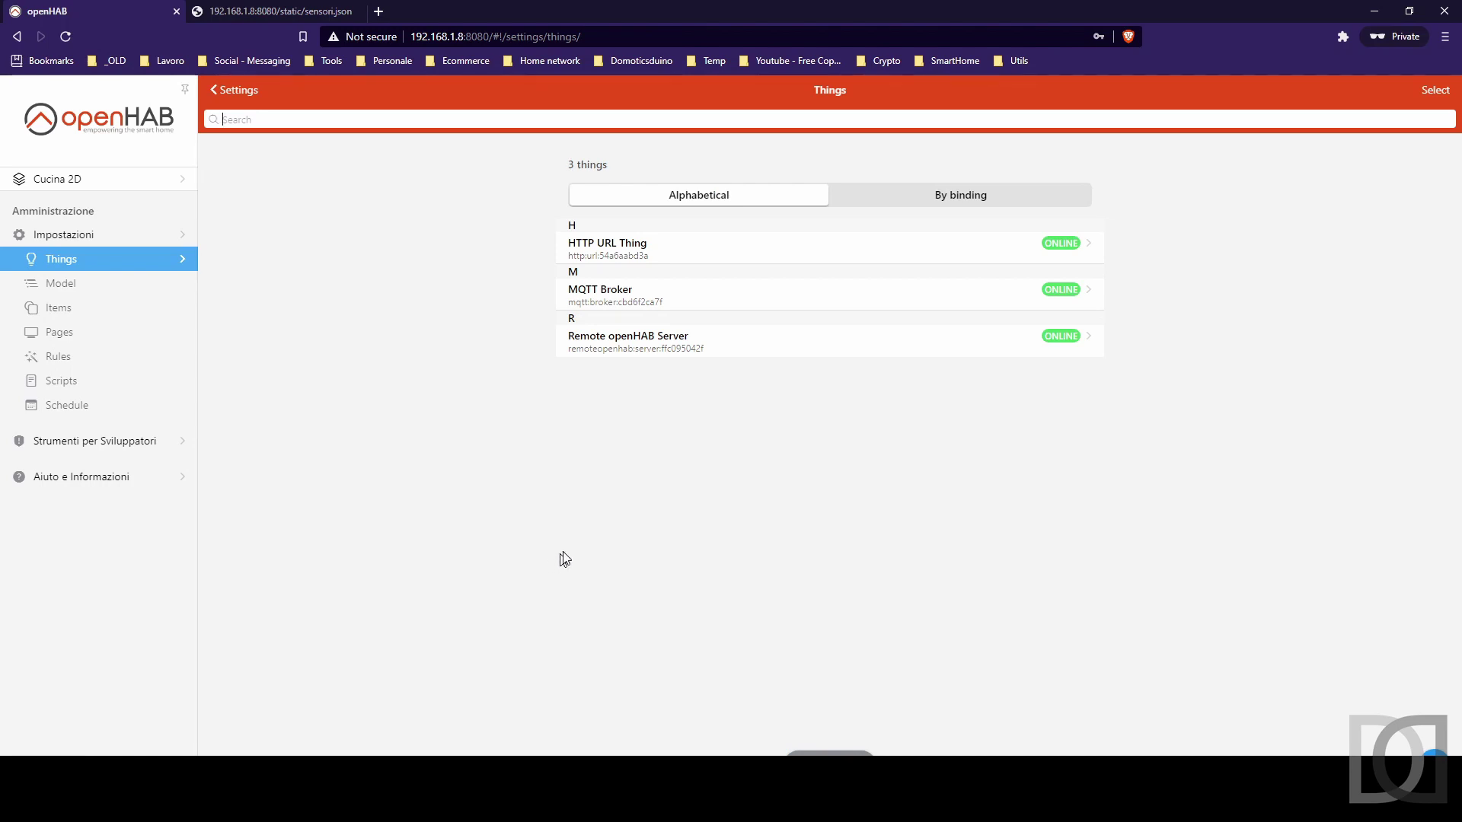
Start a new String channel on the HTTP URL Thing with identifier chSoggiornoFinestra1 and label "Soggiorno Finestra 1"
{"action": "left_click", "coordinate": [637, 254]}
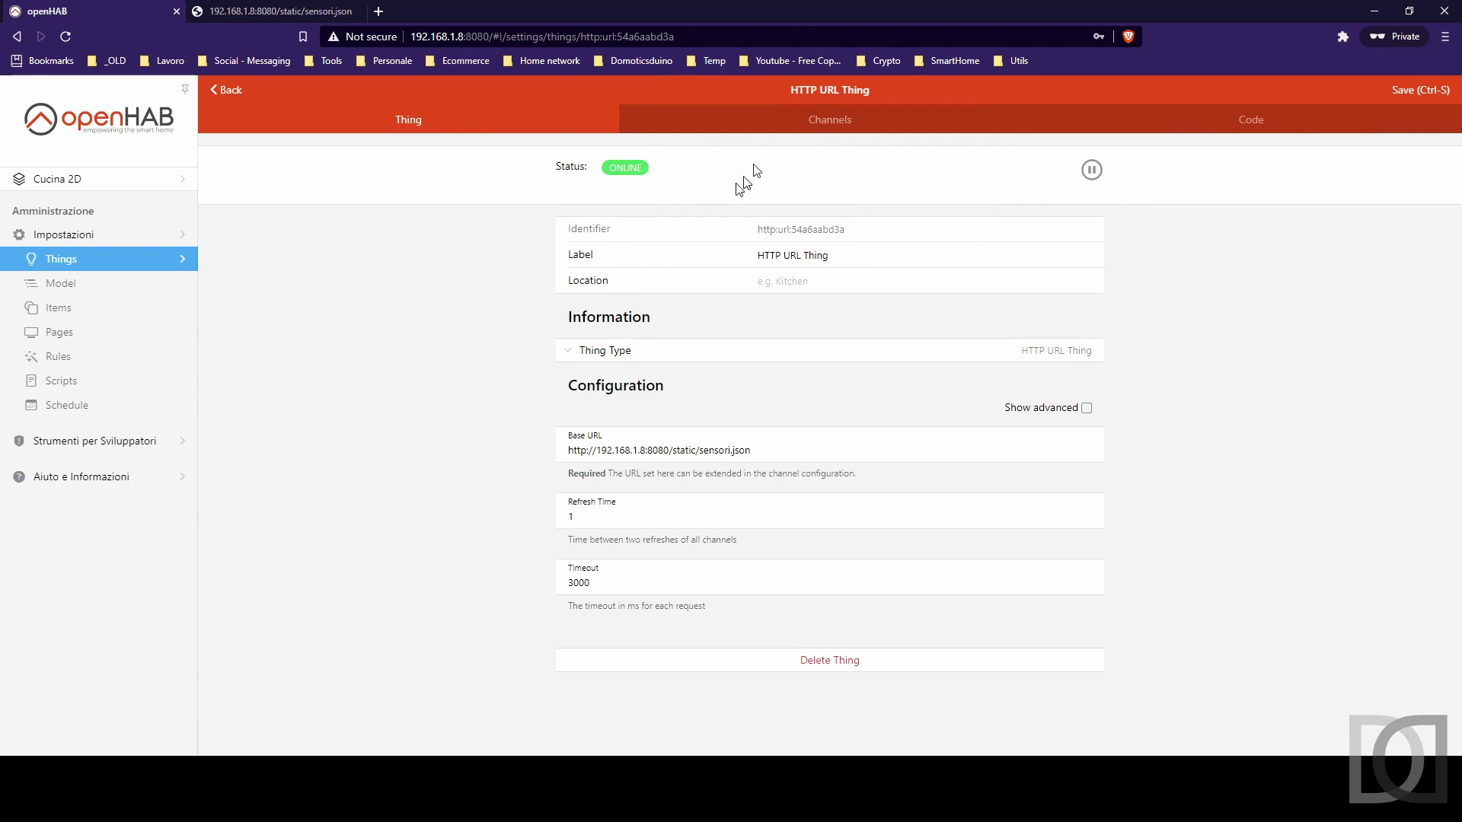
{"action": "left_click", "coordinate": [825, 124]}
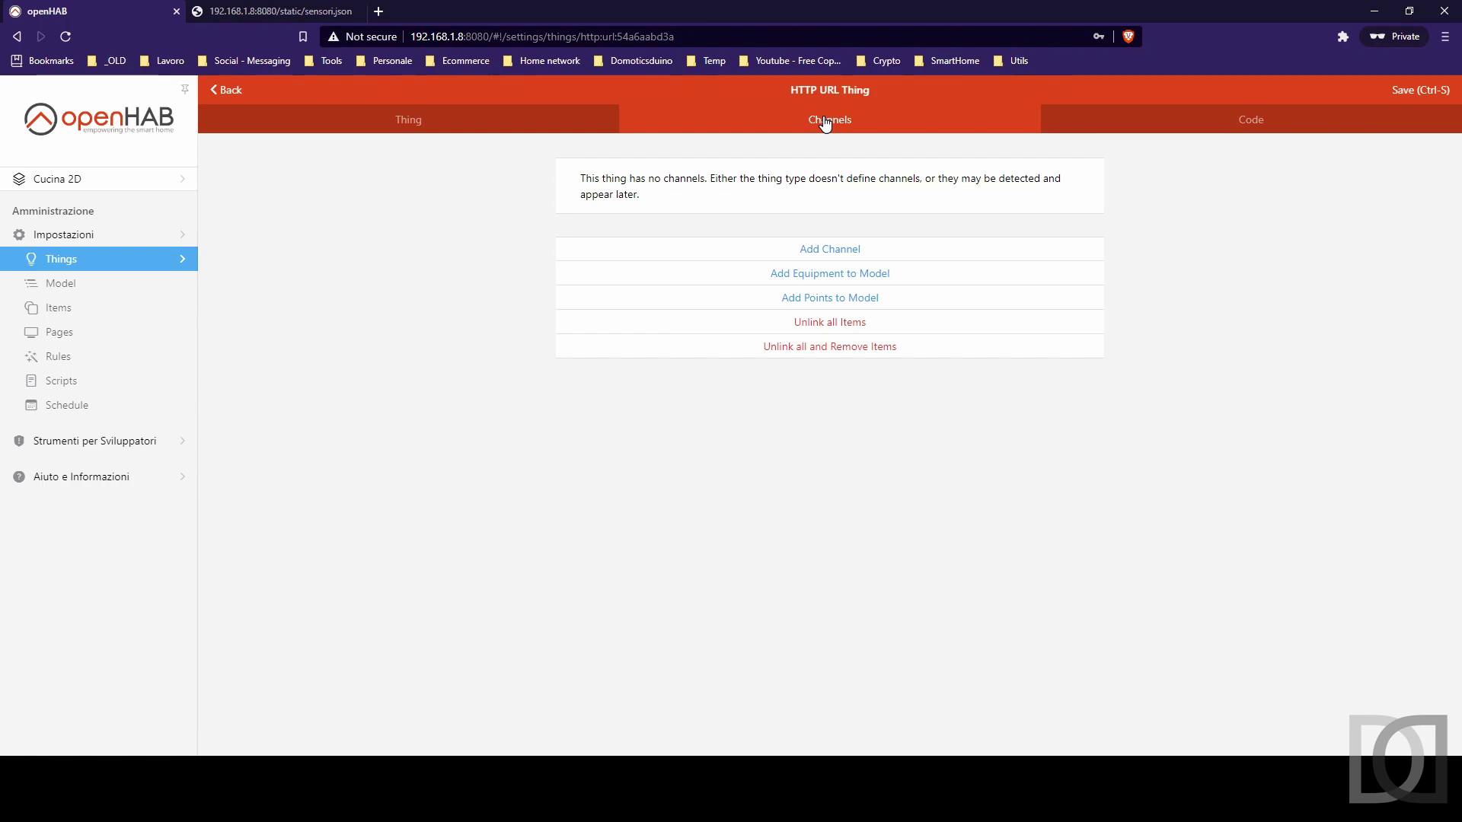
{"action": "left_click", "coordinate": [830, 250]}
{"action": "left_click", "coordinate": [670, 141]}
{"action": "type", "text": "ch"}
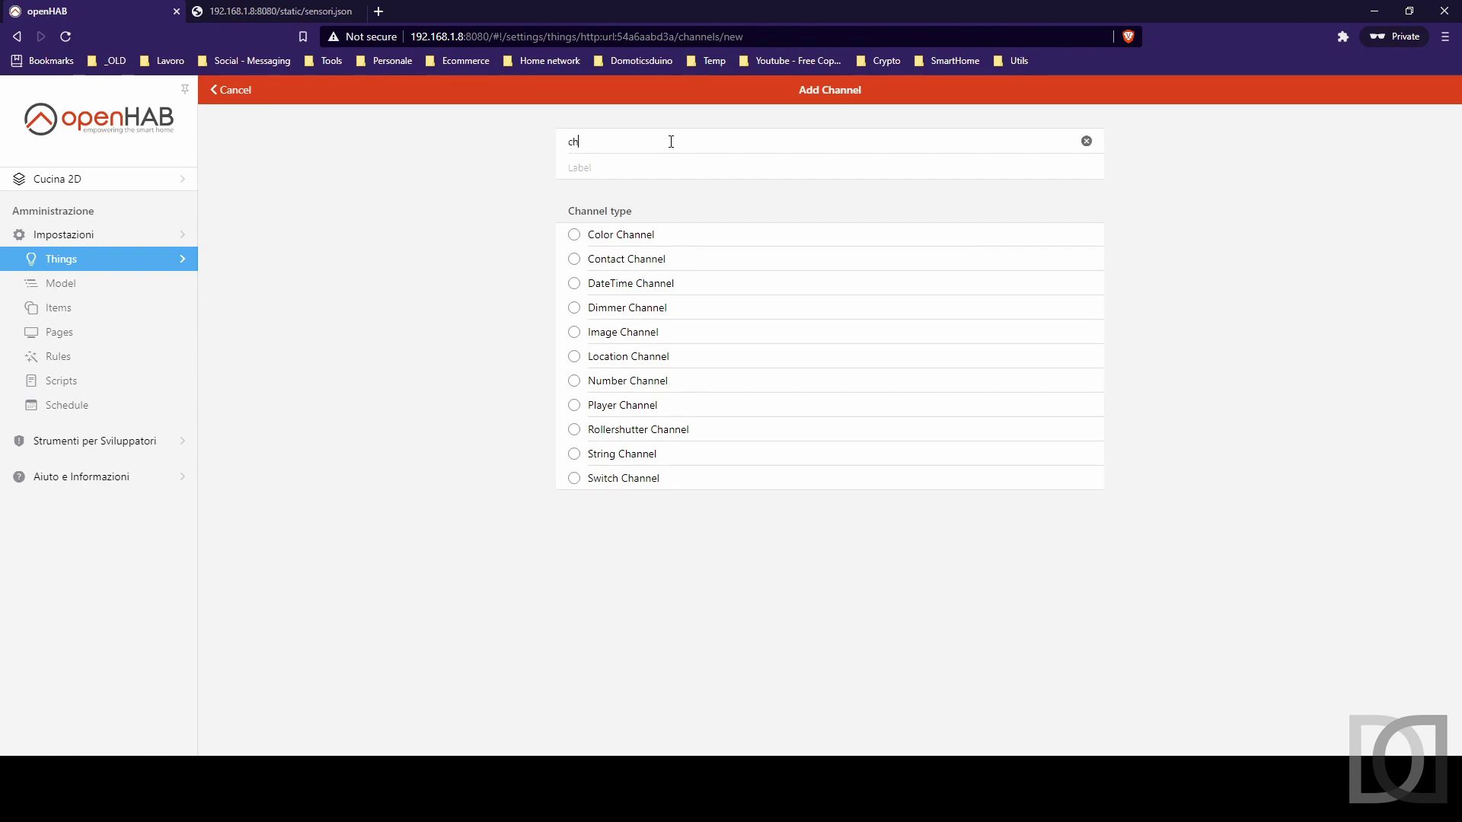
{"action": "type", "text": "SoggiornoFines"}
{"action": "type", "text": "tra"}
{"action": "type", "text": "Soggiorno Fine"}
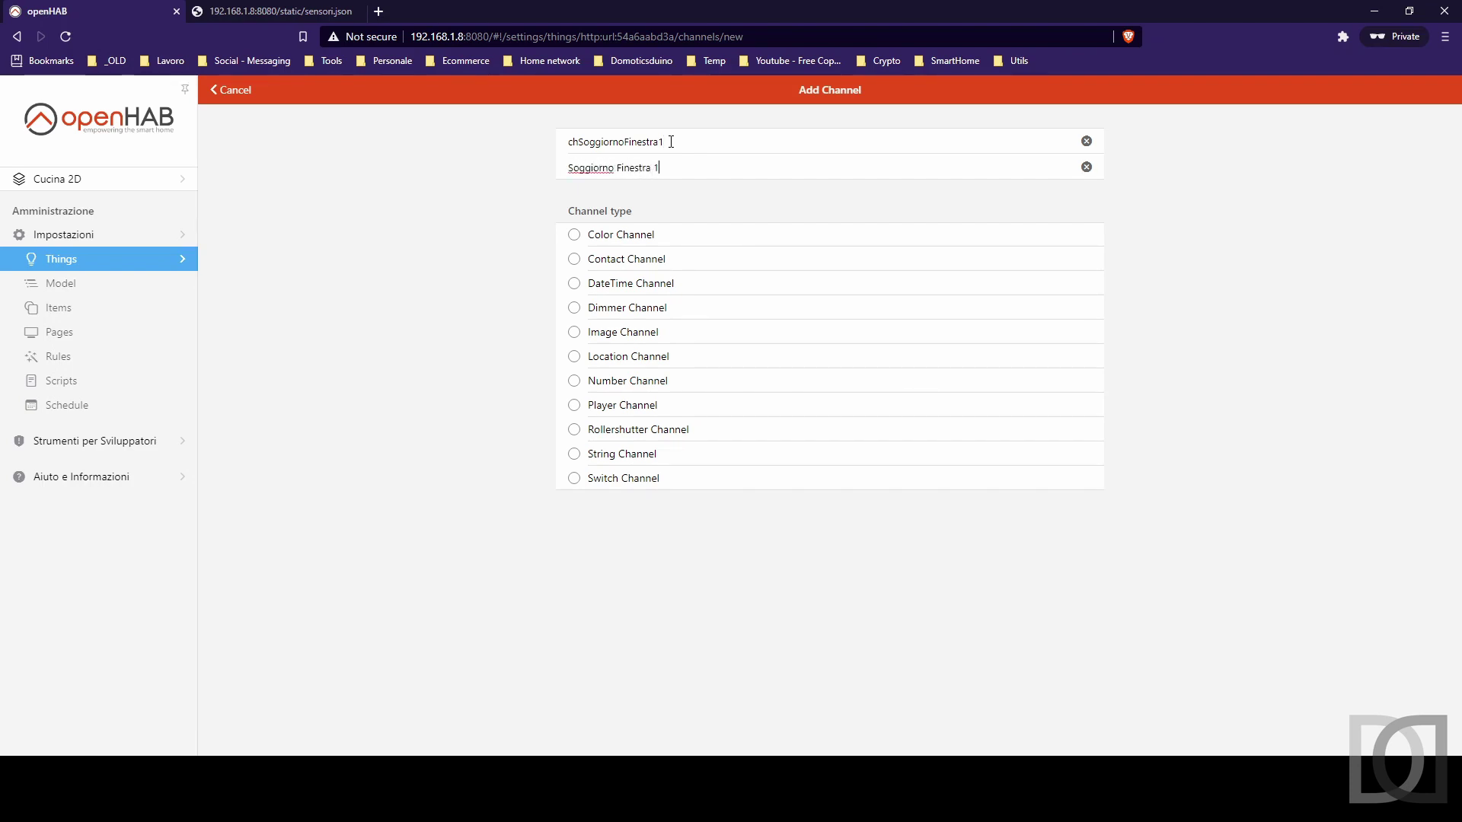
{"action": "left_click", "coordinate": [576, 456]}
Check the path of the first soggiorno window in the JSON page and set the channel's state transformation to JSONPATH:$.soggiorno.finestra1
{"action": "left_click", "coordinate": [270, 11]}
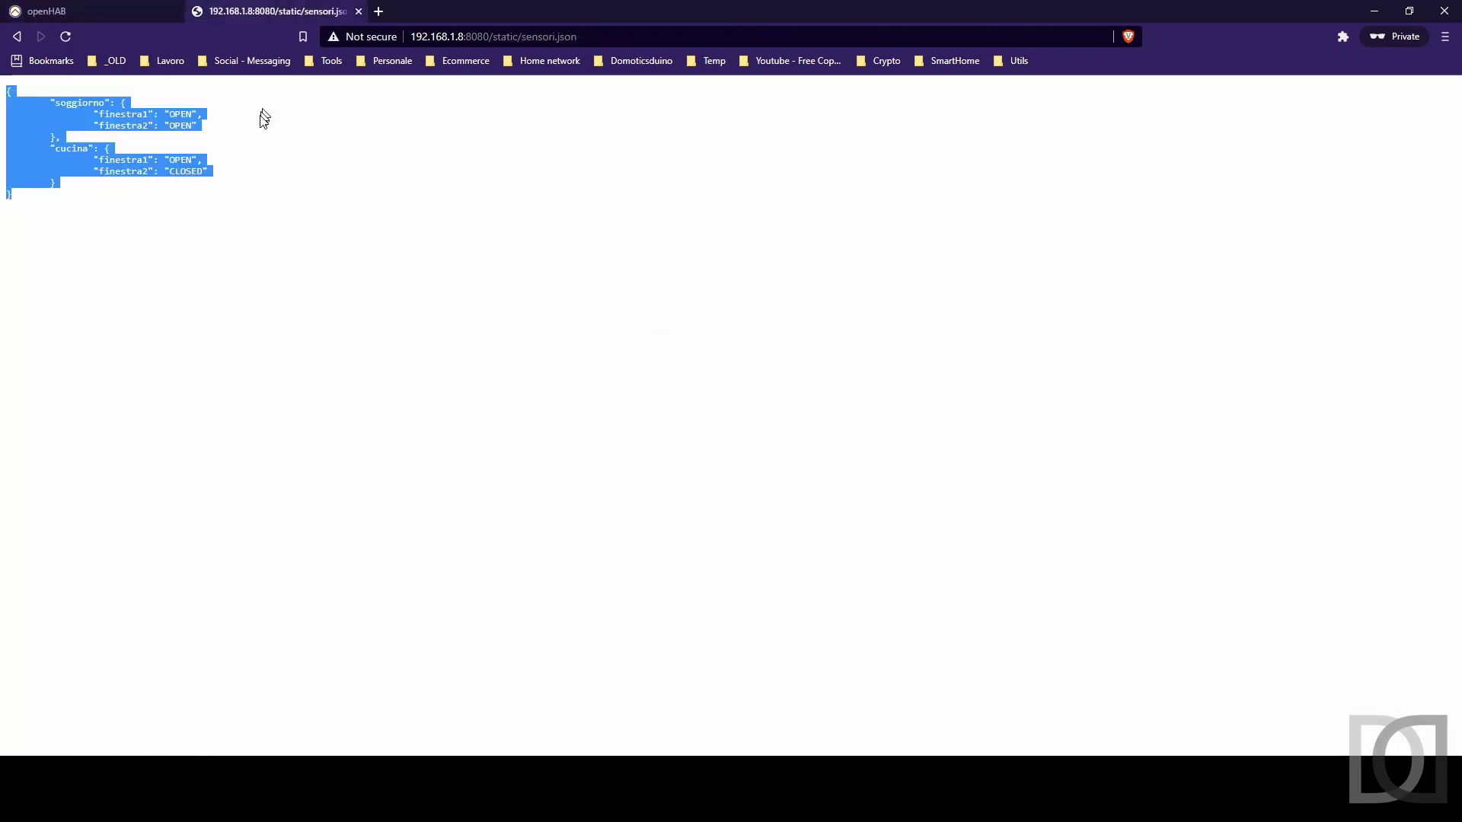
{"action": "left_click", "coordinate": [174, 112]}
{"action": "double_click", "coordinate": [174, 113]}
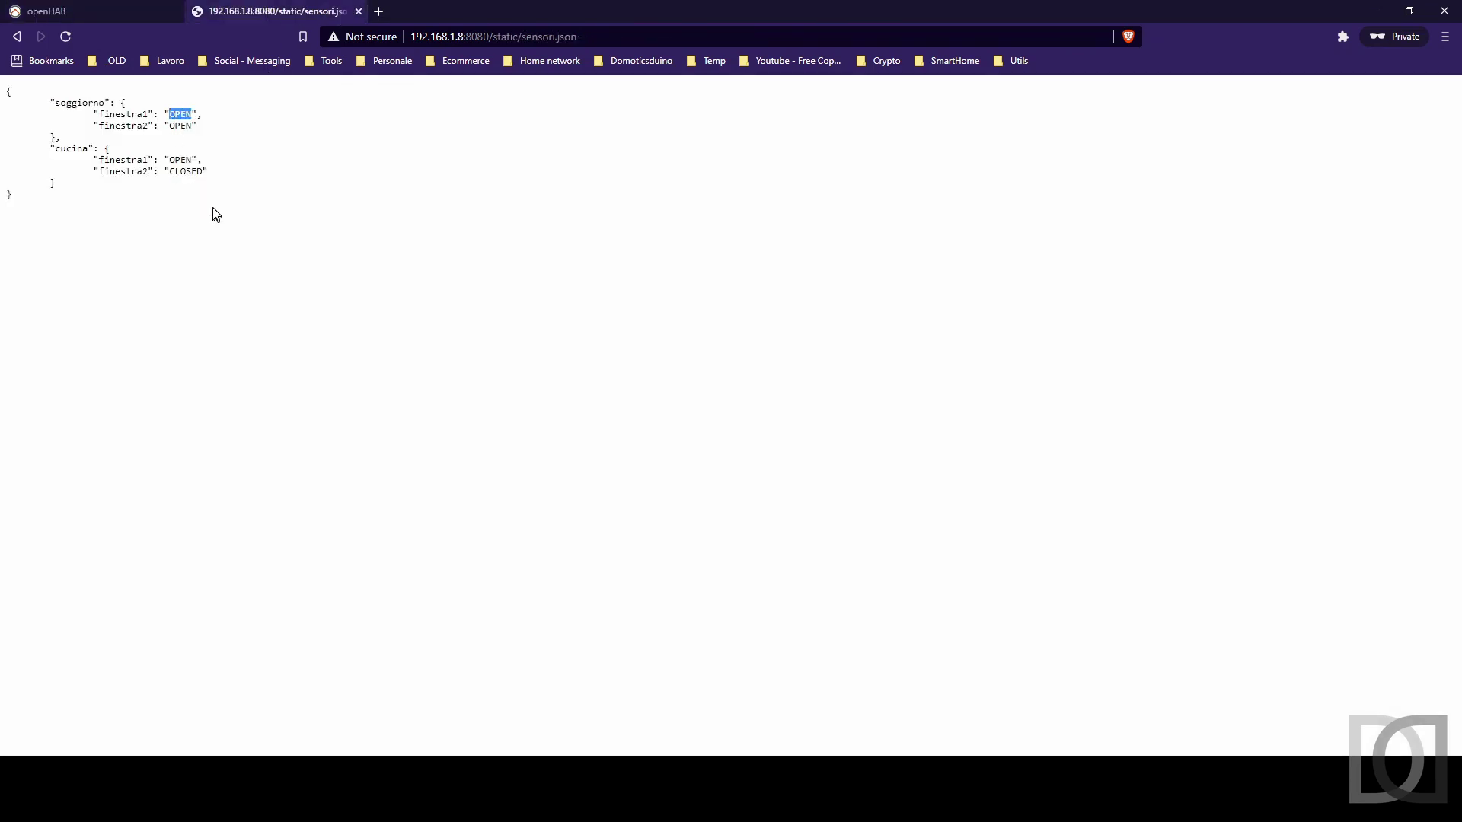
{"action": "left_click", "coordinate": [64, 11]}
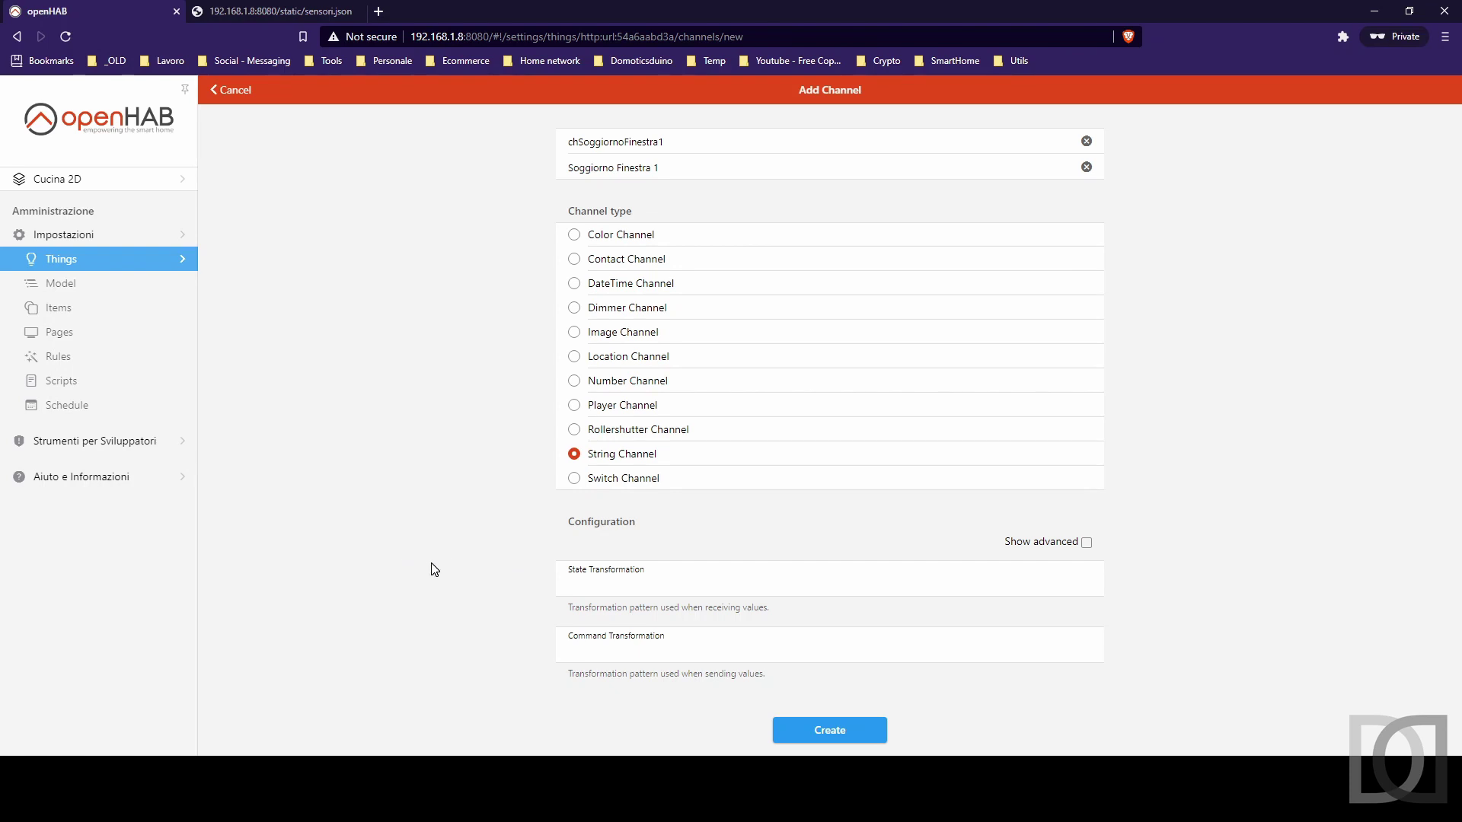
{"action": "left_click", "coordinate": [622, 583]}
{"action": "type", "text": "JSONPA"}
{"action": "type", "text": "TH:$.soggiorno.finestra1"}
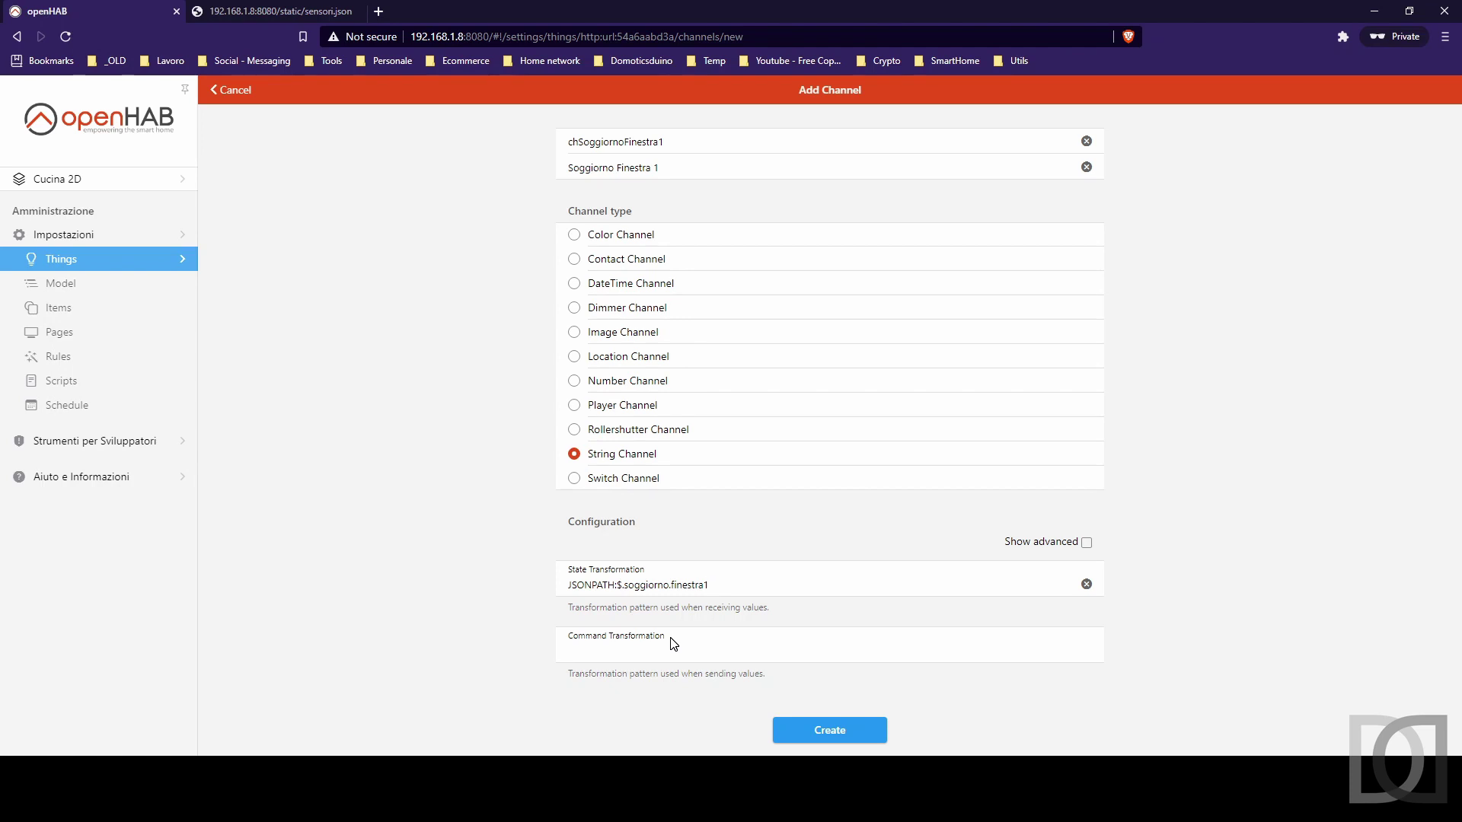
Show the channel's advanced settings, set its read/write mode to Read Only and create the channel
{"action": "left_click", "coordinate": [1085, 543]}
{"action": "scroll", "coordinate": [792, 554], "scroll_direction": "down", "scroll_amount": 3}
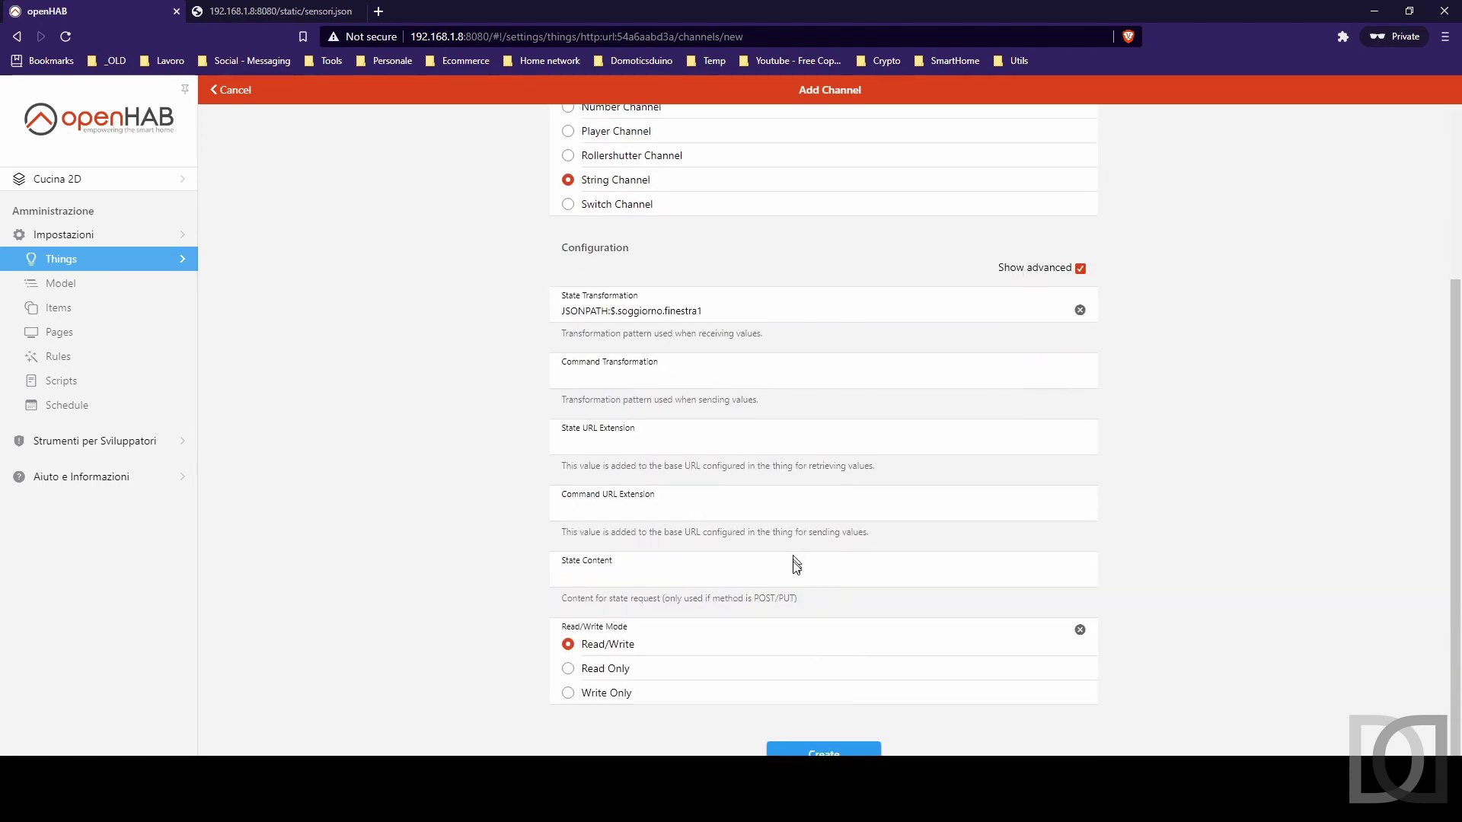
{"action": "left_click", "coordinate": [571, 669]}
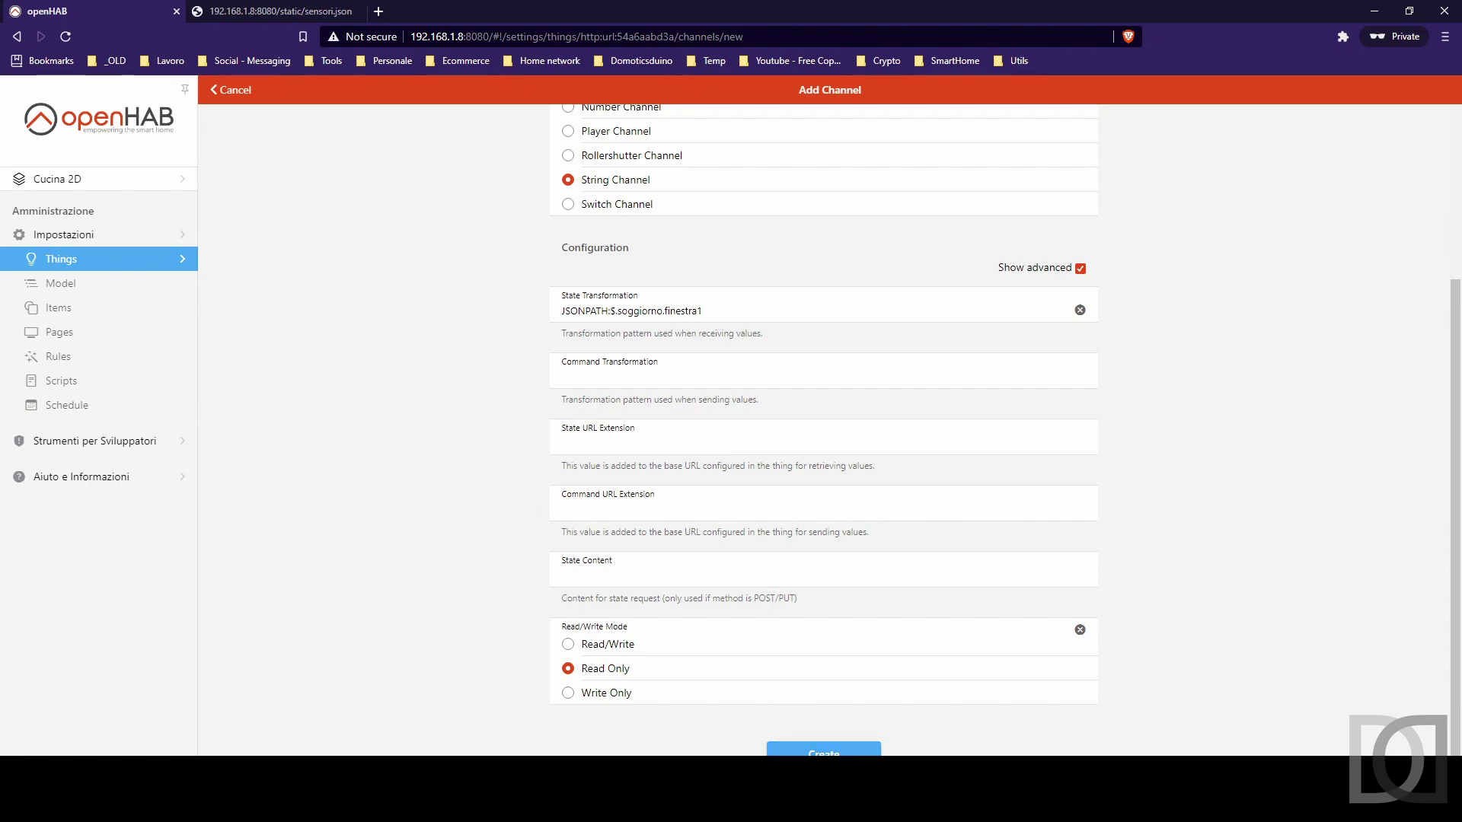
{"action": "left_click", "coordinate": [823, 752]}
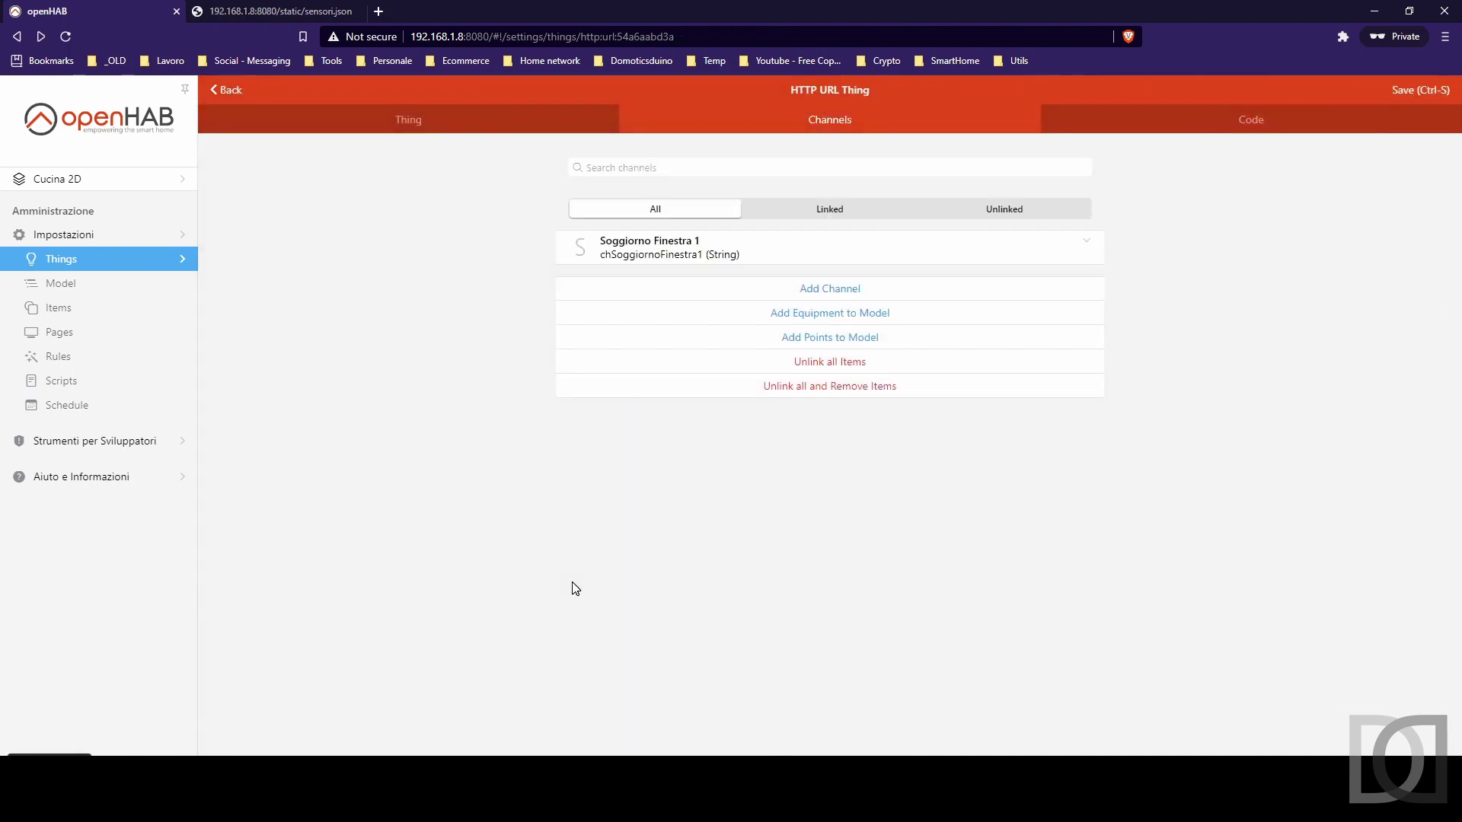
{"action": "left_click", "coordinate": [647, 243]}
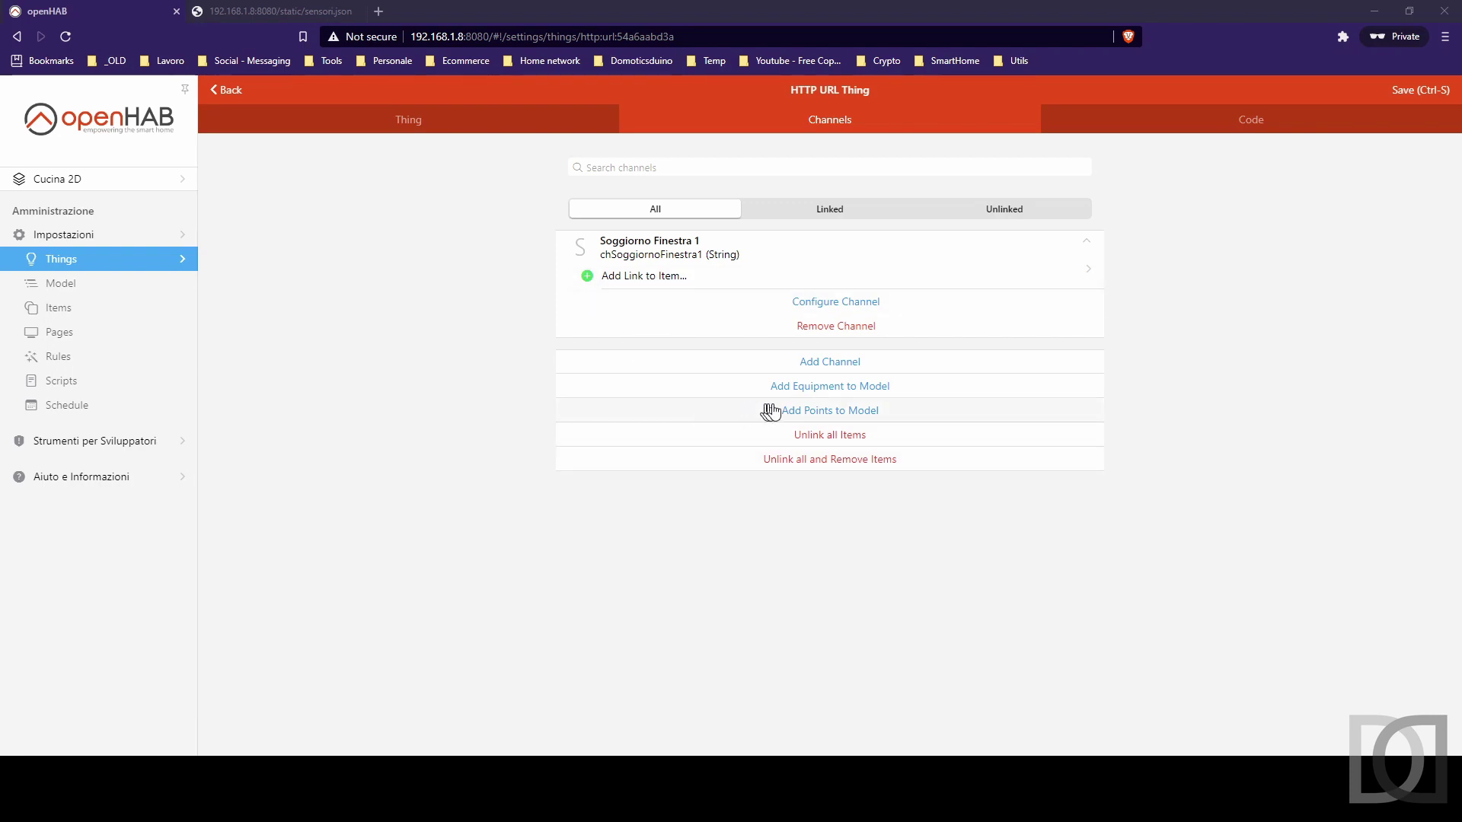
{"action": "left_click", "coordinate": [831, 412]}
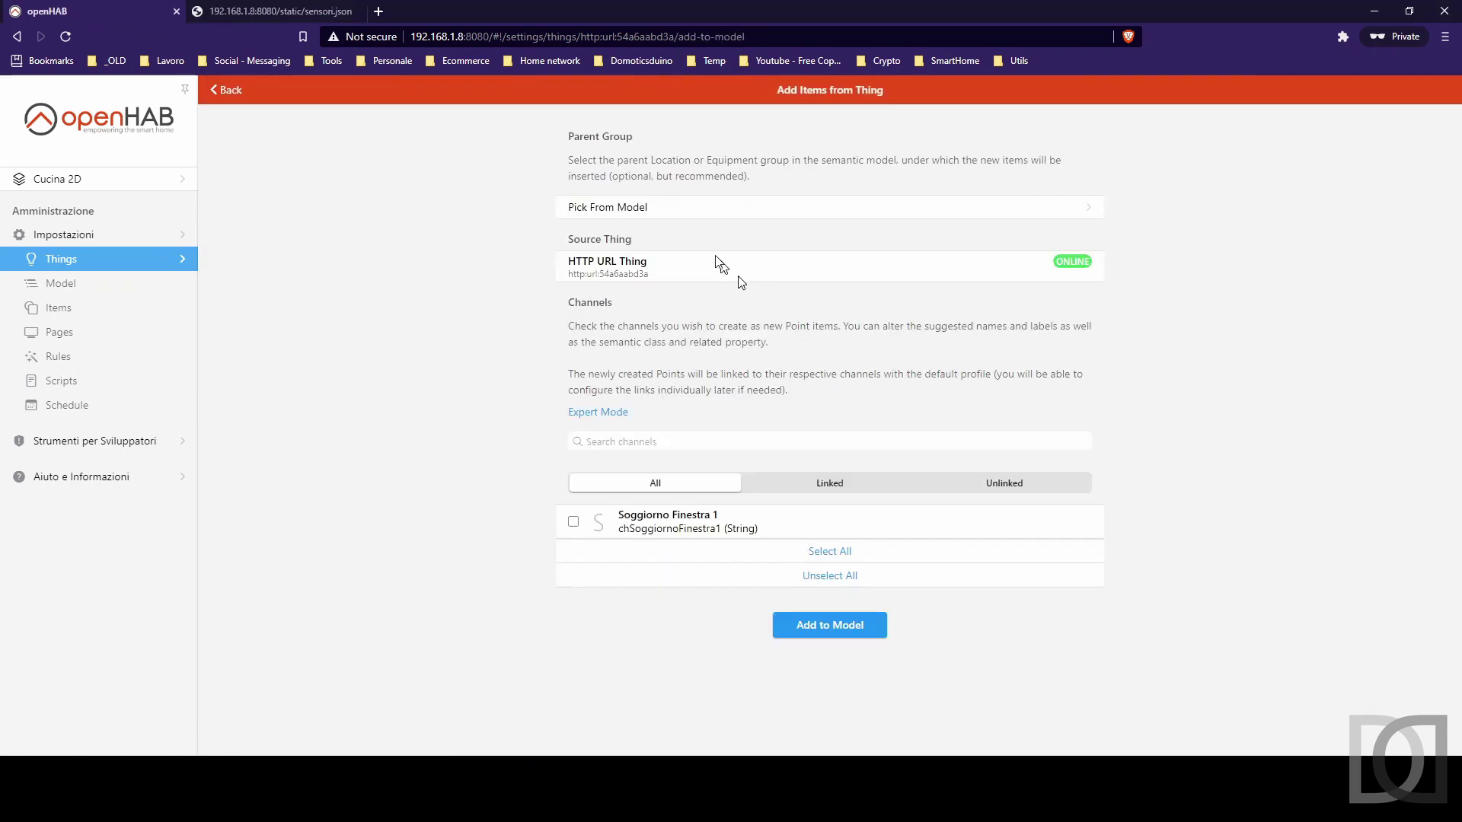
{"action": "left_click", "coordinate": [636, 217]}
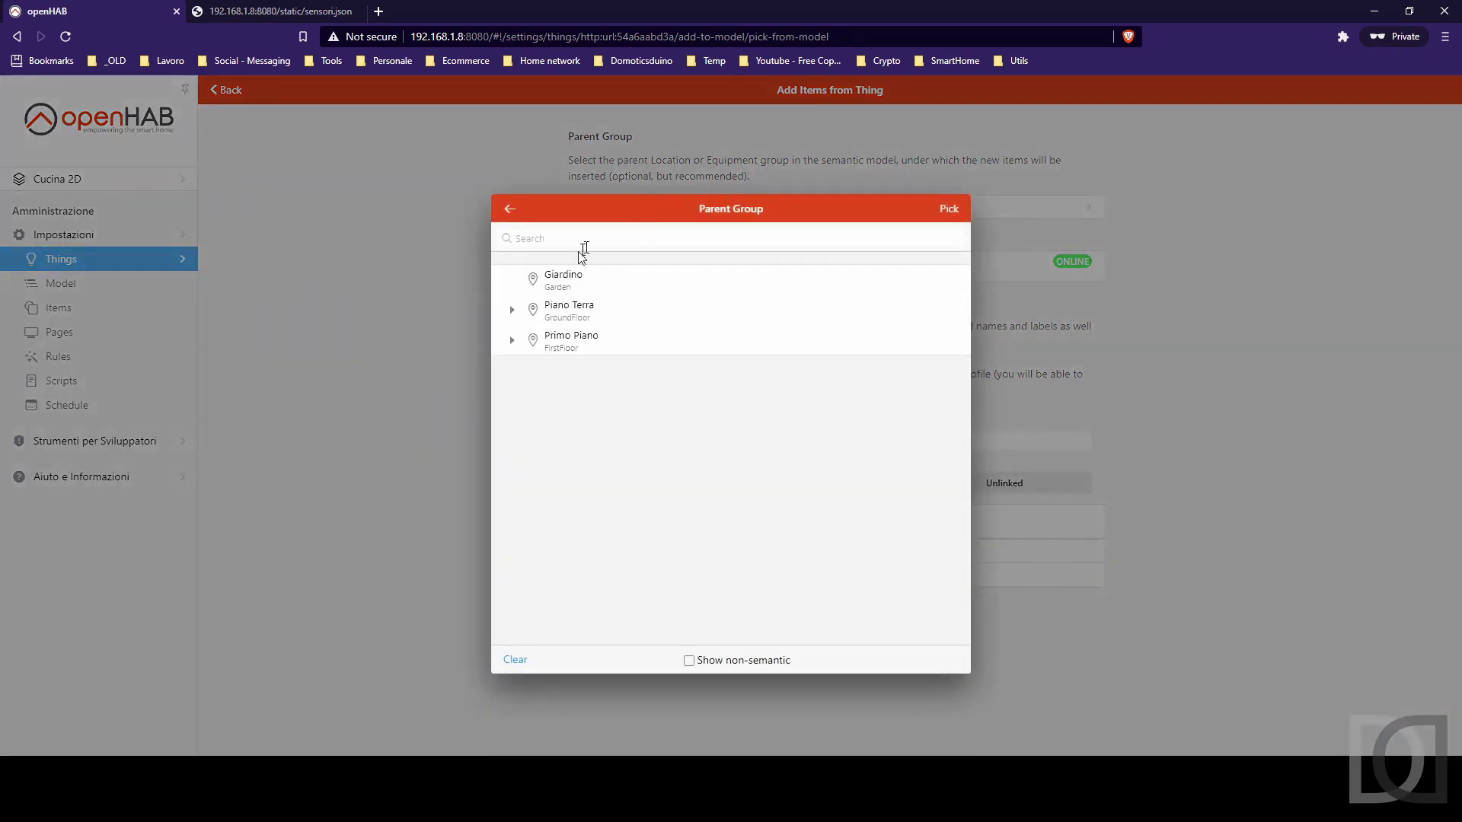
{"action": "left_click", "coordinate": [513, 310]}
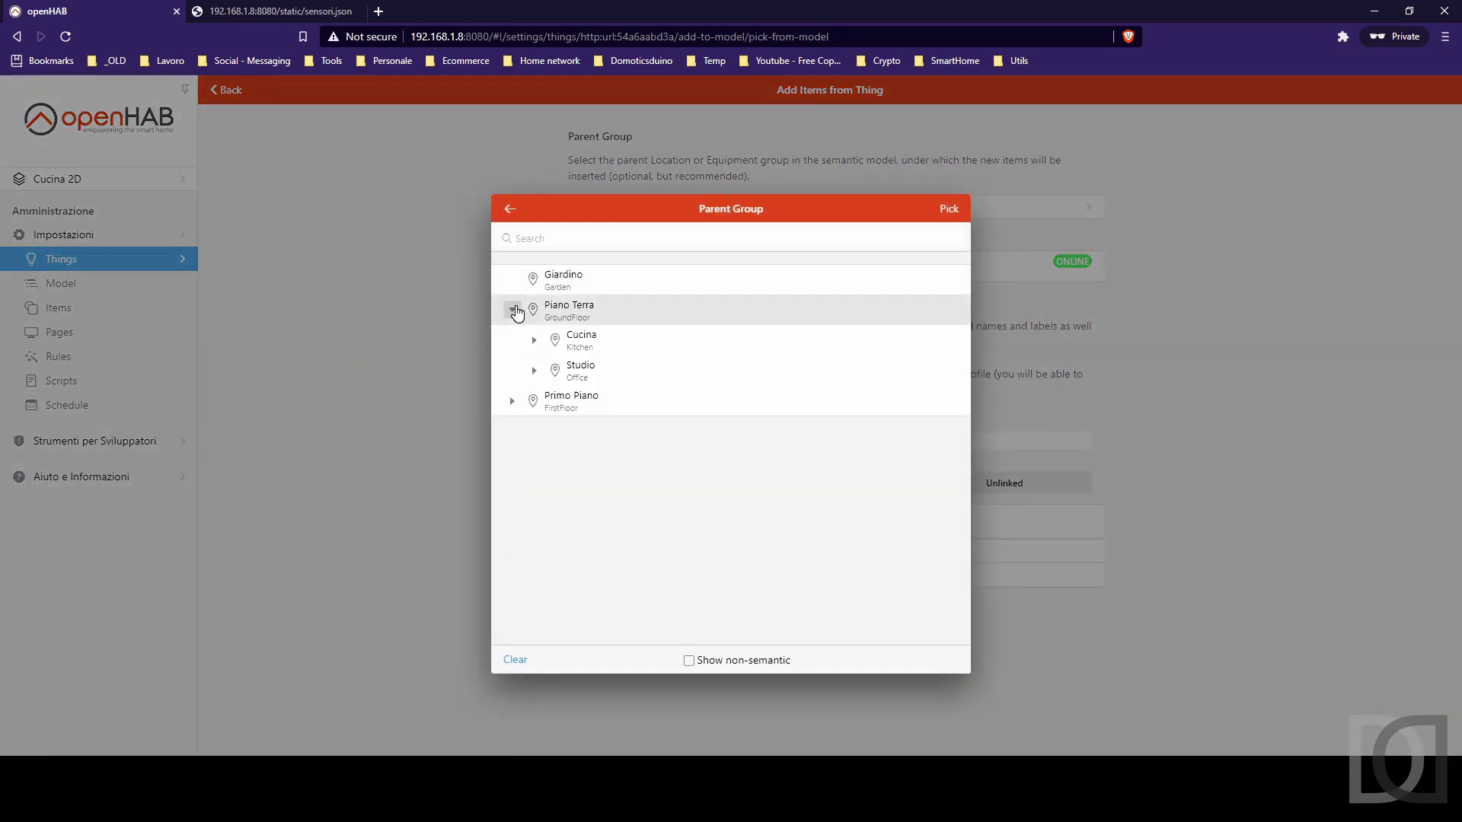
{"action": "left_click", "coordinate": [510, 214]}
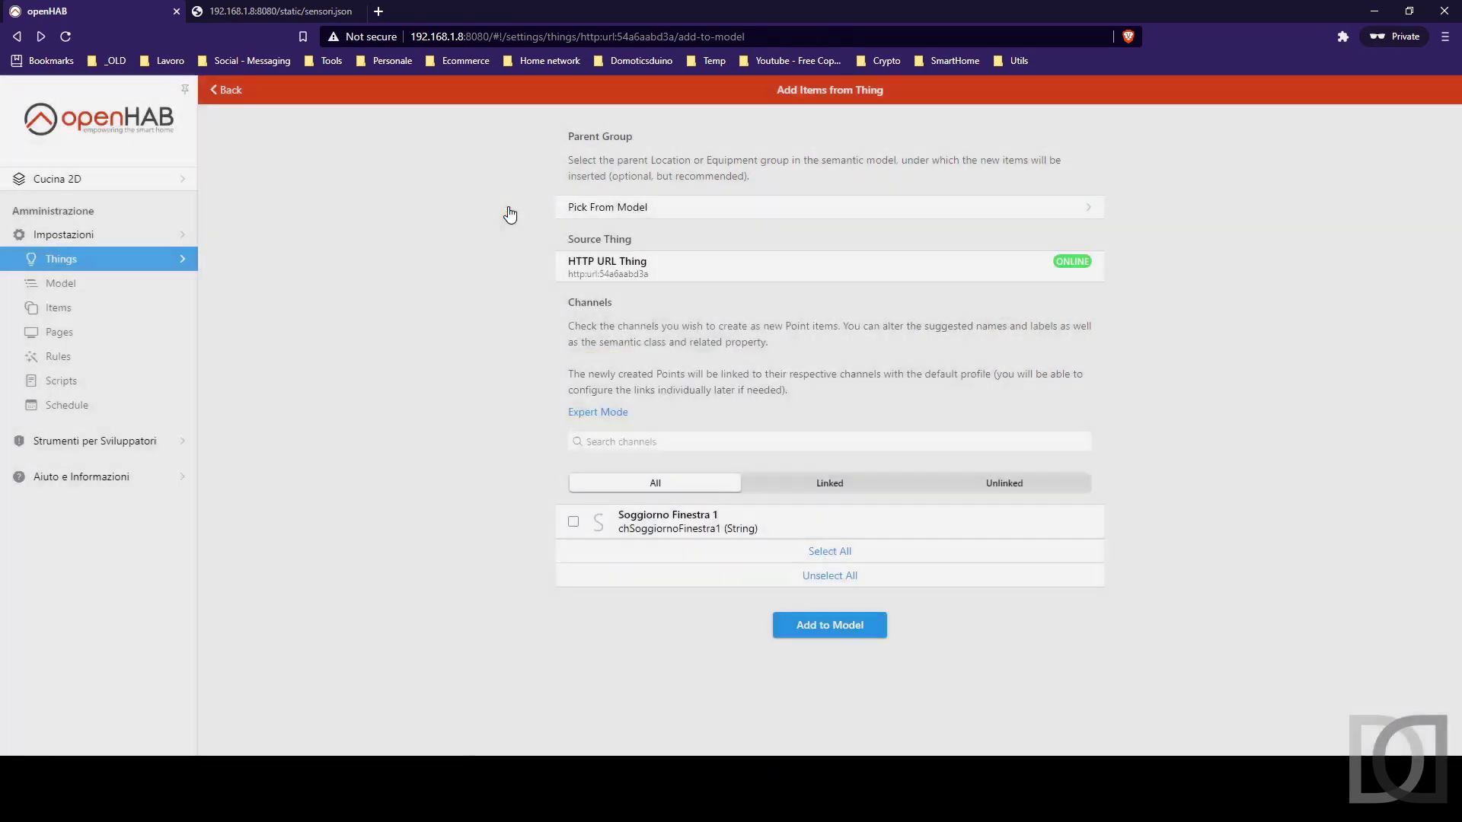
In the semantic model, start a new location under Piano Terra with the name LivingRoom and the label Soggiorno
{"action": "left_click", "coordinate": [72, 289]}
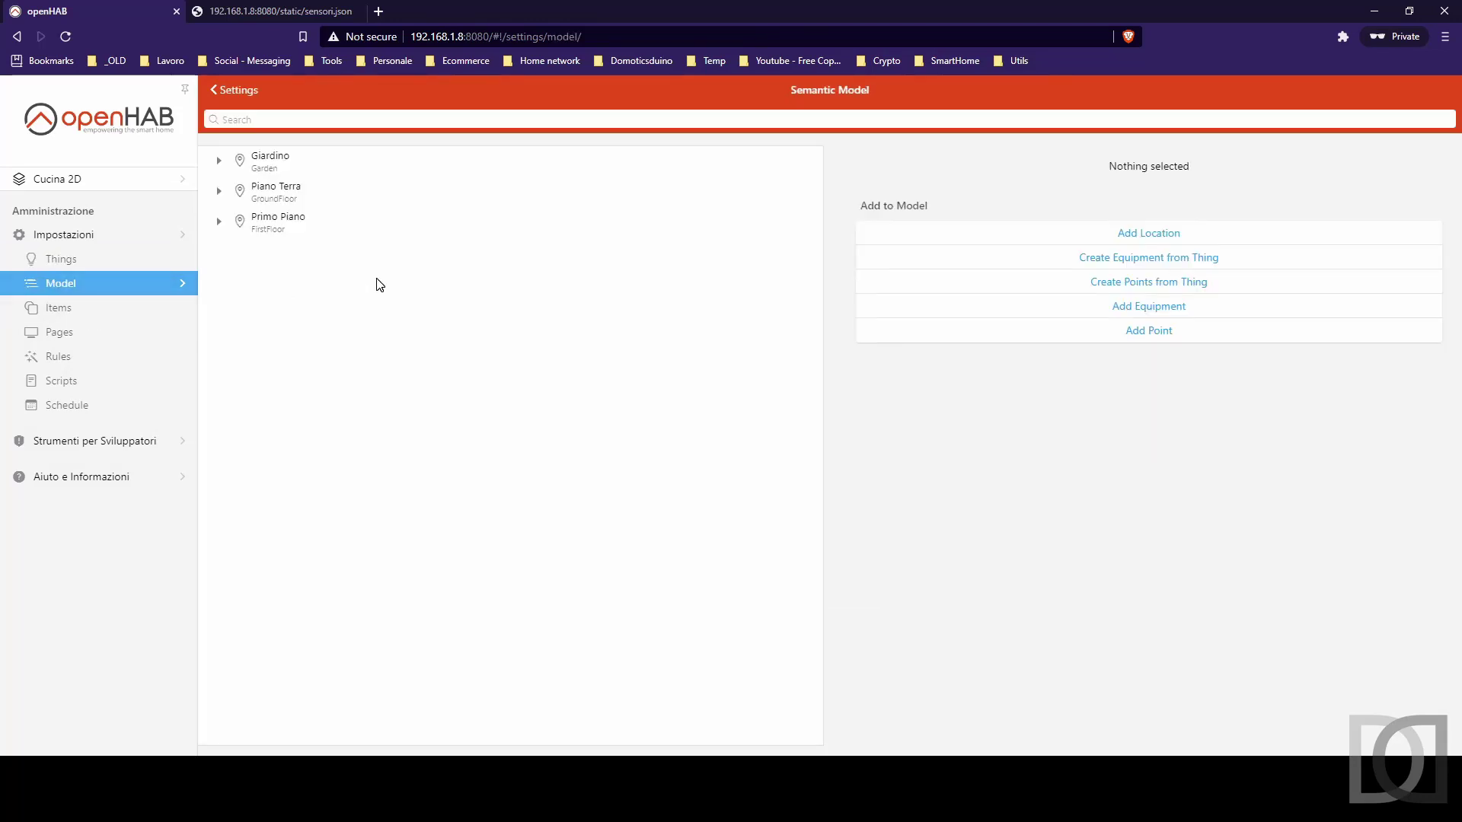
{"action": "left_click", "coordinate": [218, 191]}
{"action": "left_click", "coordinate": [287, 195]}
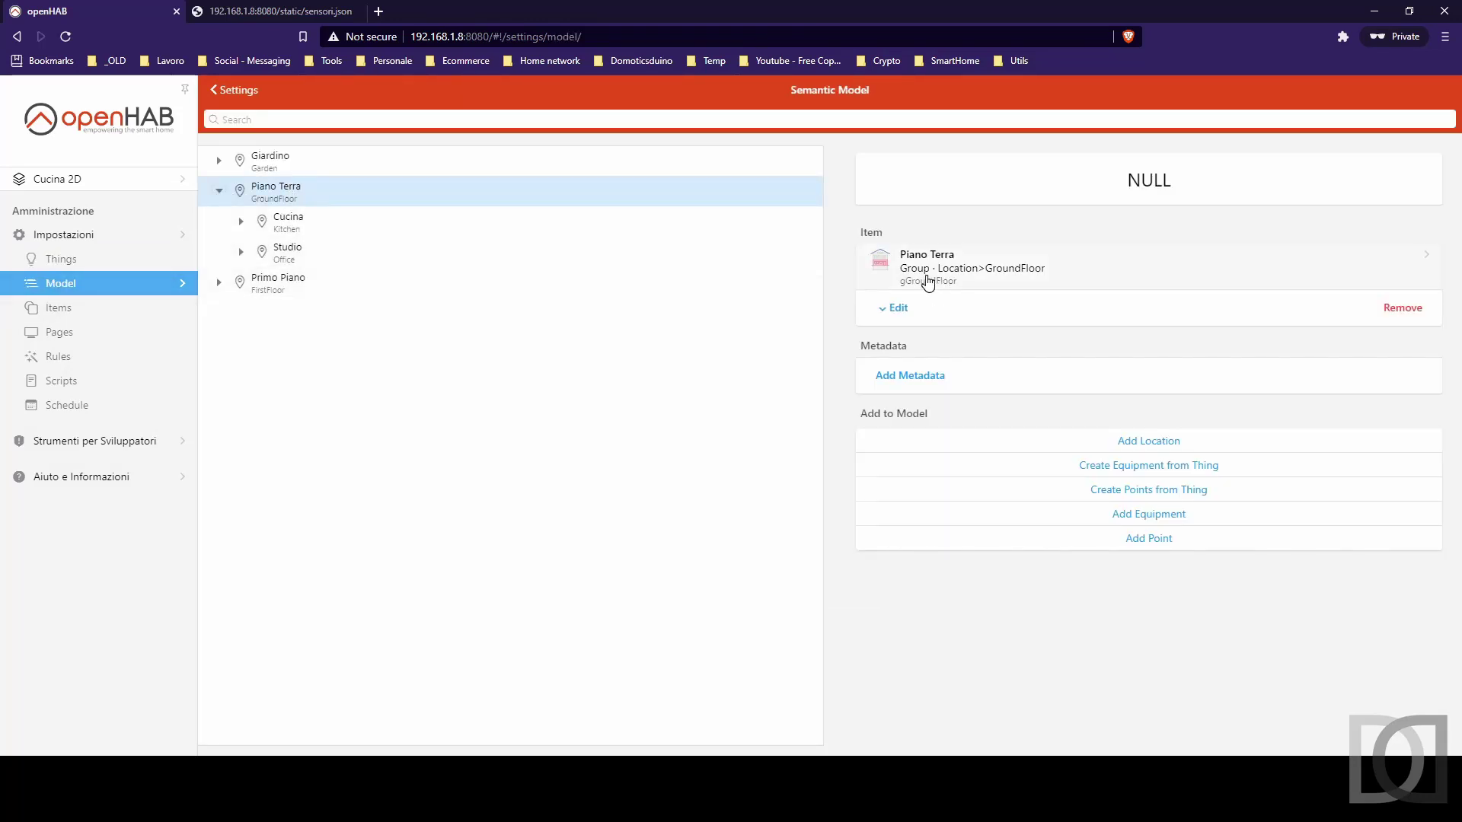
{"action": "left_click", "coordinate": [1150, 437]}
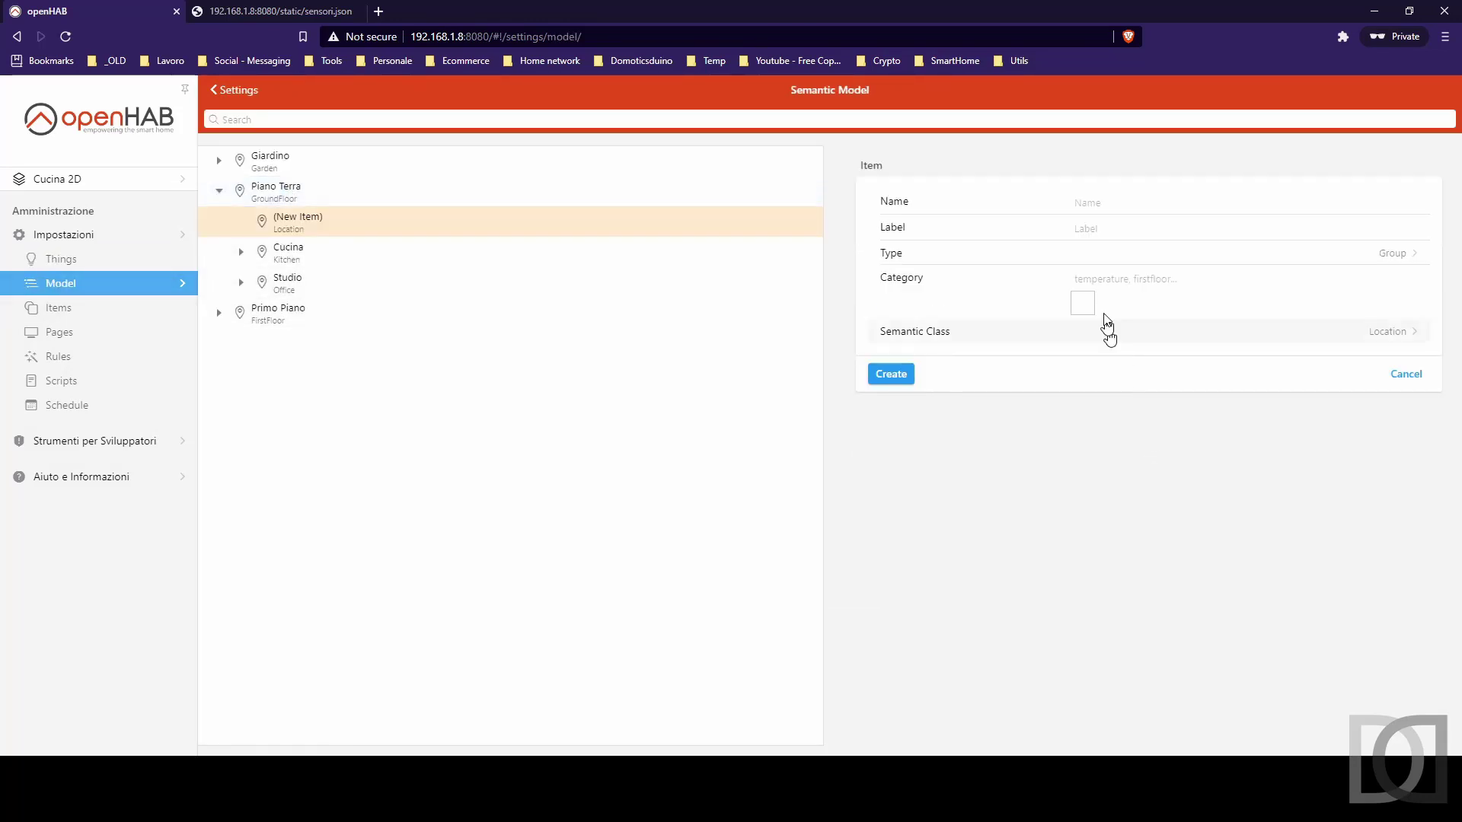
{"action": "left_click", "coordinate": [1079, 203]}
{"action": "type", "text": "Living"}
{"action": "type", "text": "Room"}
{"action": "type", "text": "Soggiorno"}
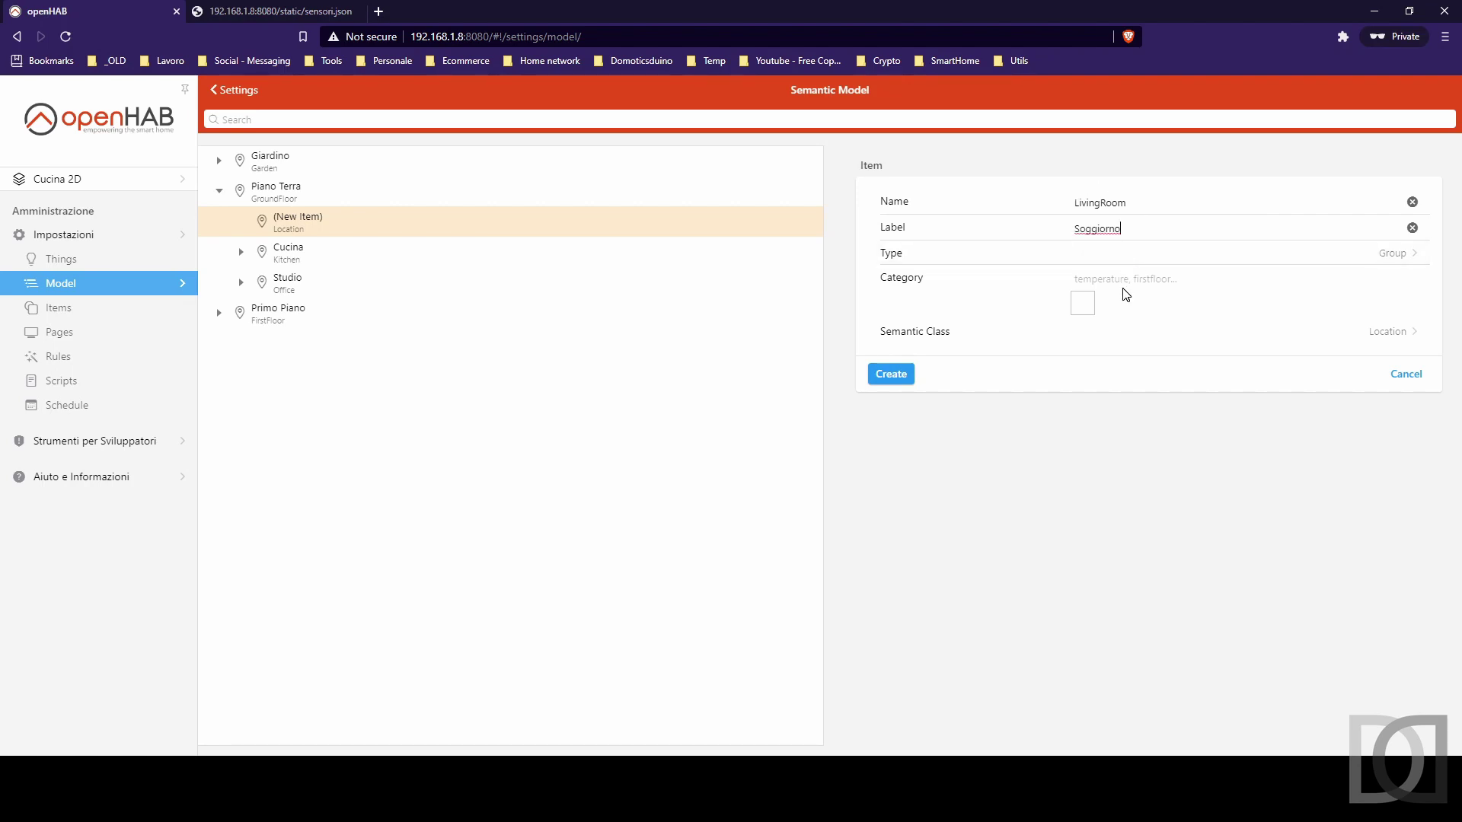
Set the new location's category to sofa and its semantic class to LivingRoom
{"action": "type", "text": "sofa"}
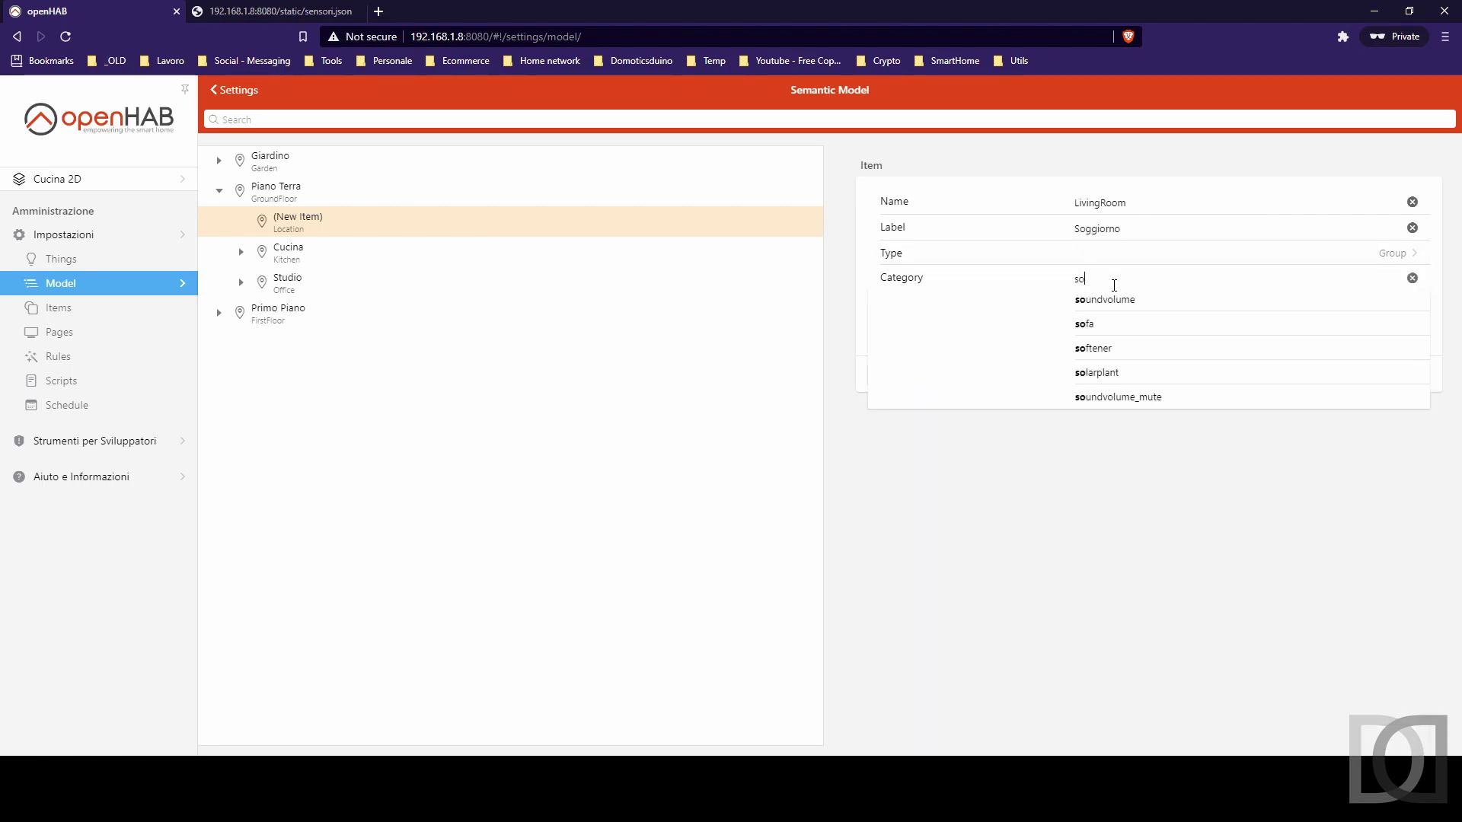
{"action": "left_click", "coordinate": [1085, 299]}
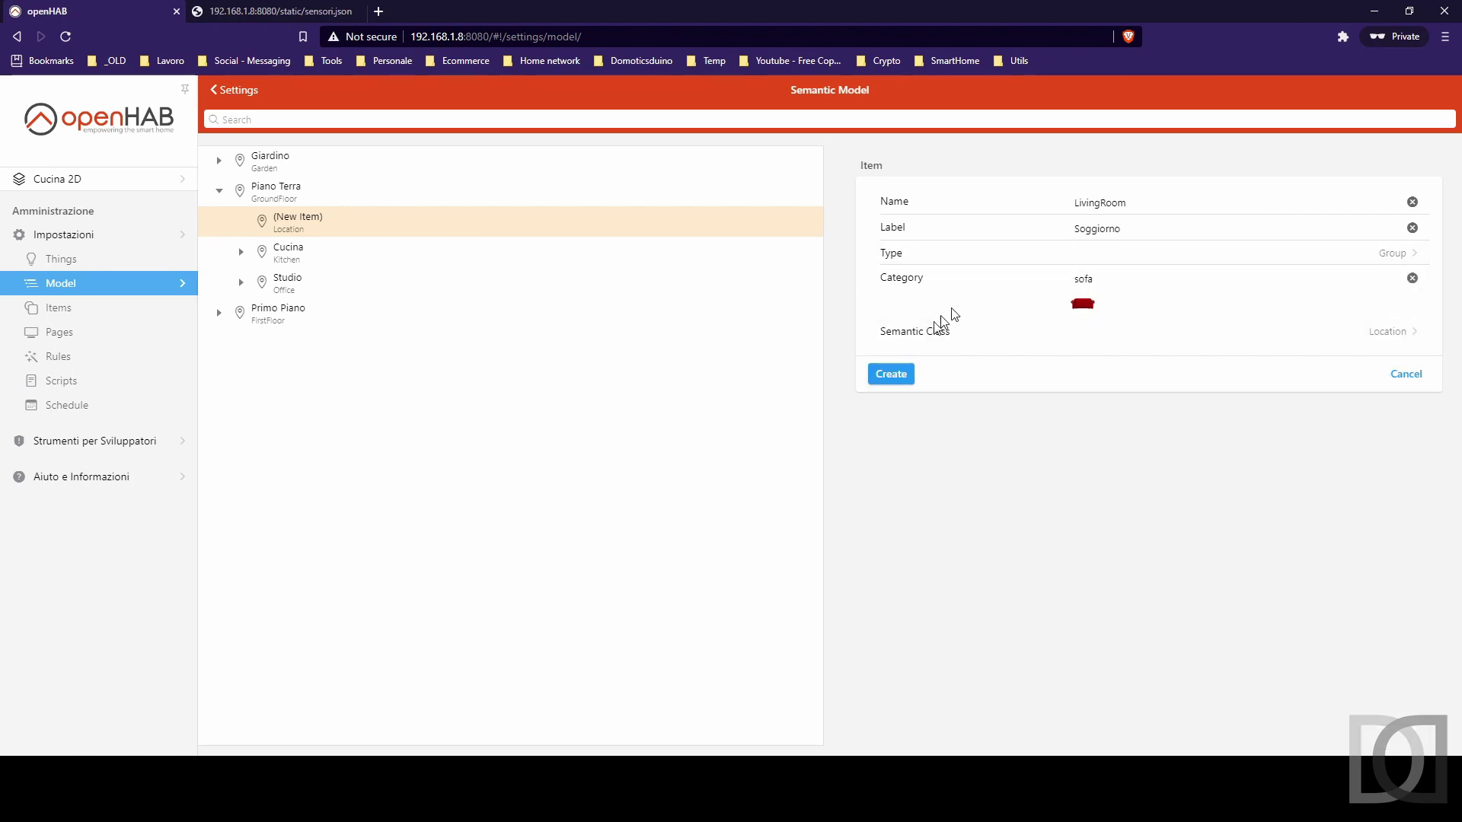
{"action": "left_click", "coordinate": [918, 346]}
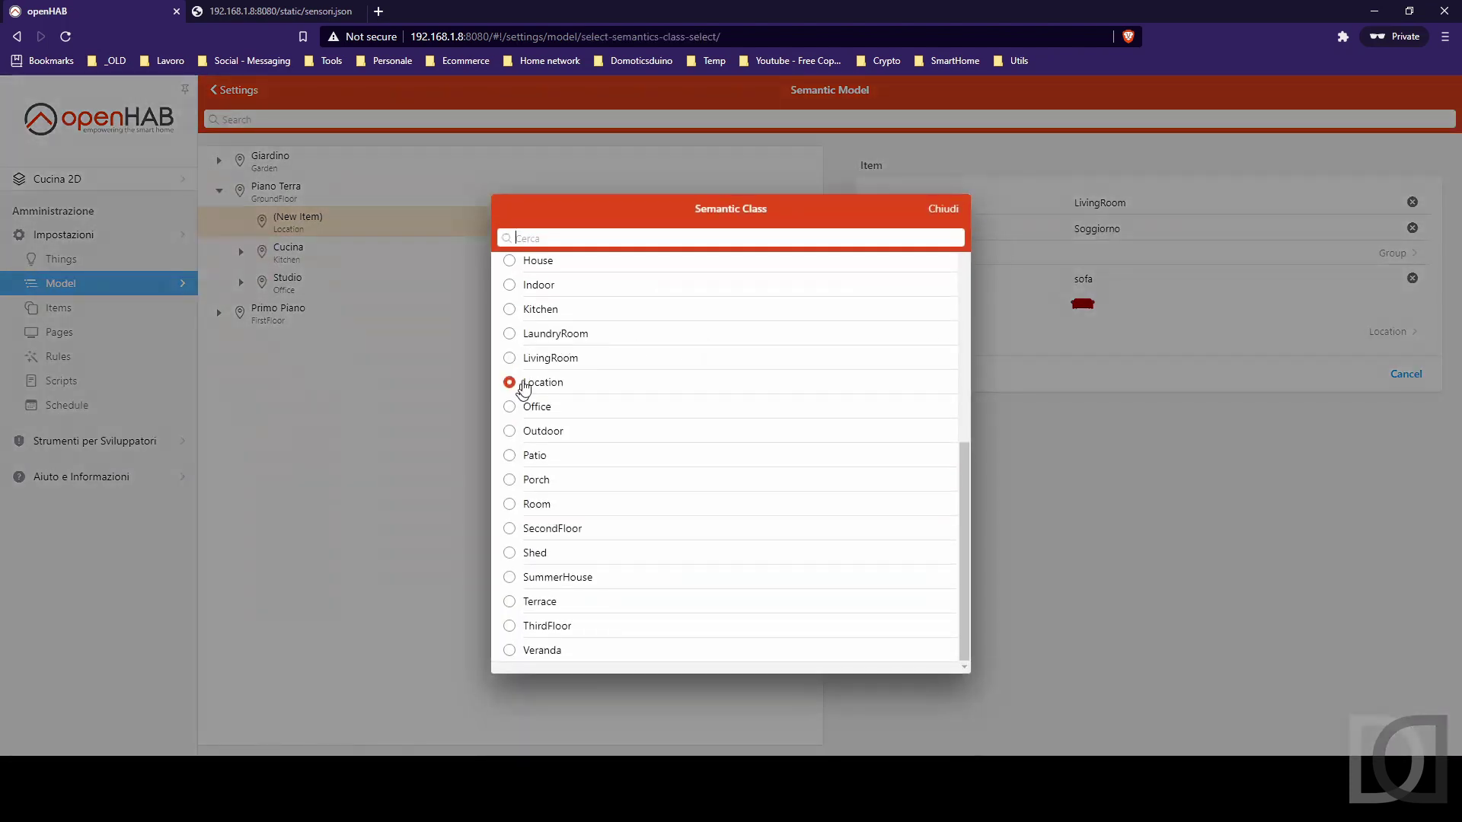
{"action": "left_click", "coordinate": [533, 353]}
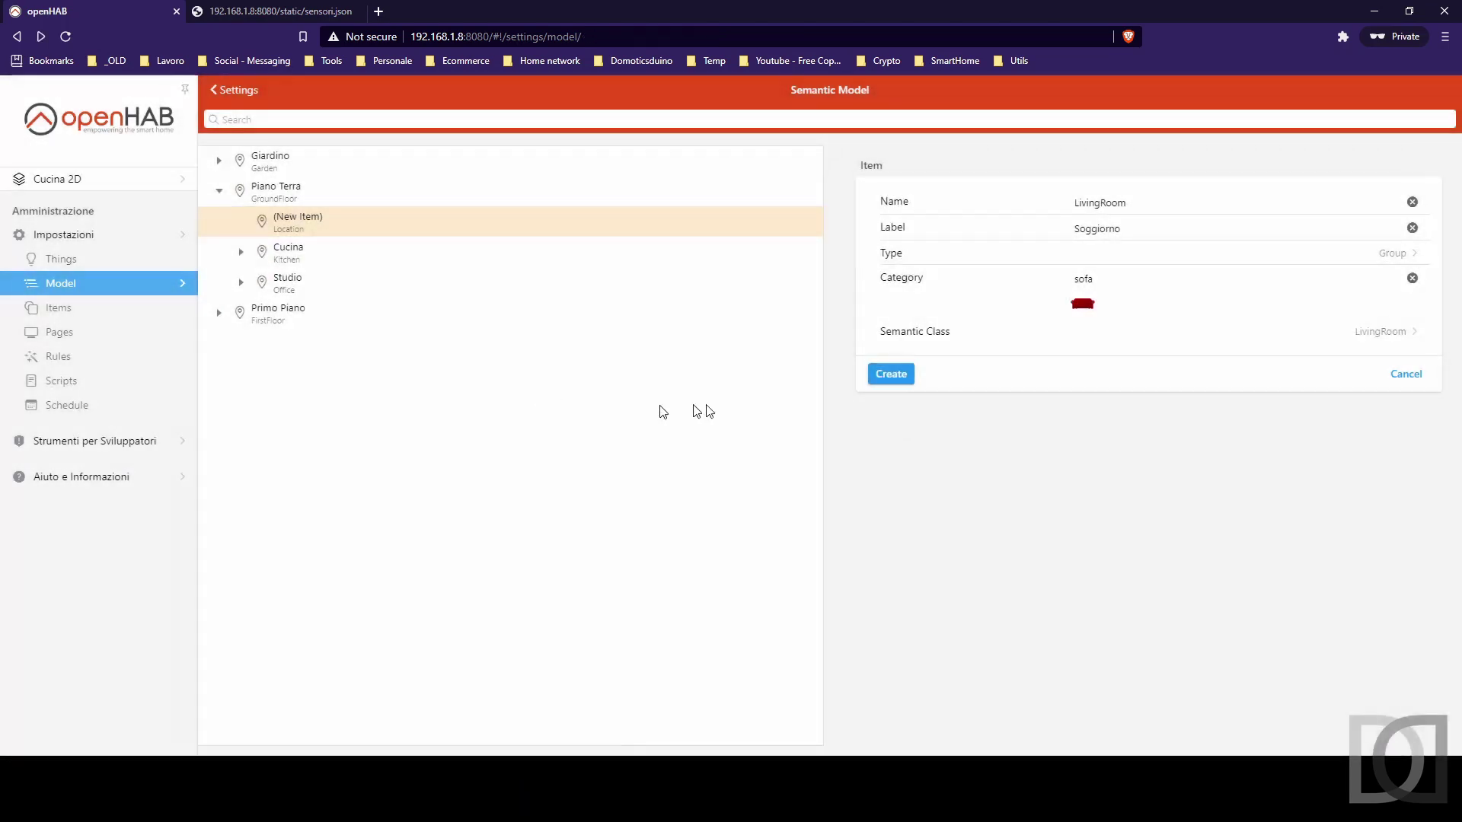
Create the Soggiorno location and pick it as parent group for adding the HTTP URL Thing's channels to the model as points
{"action": "left_click", "coordinate": [877, 376]}
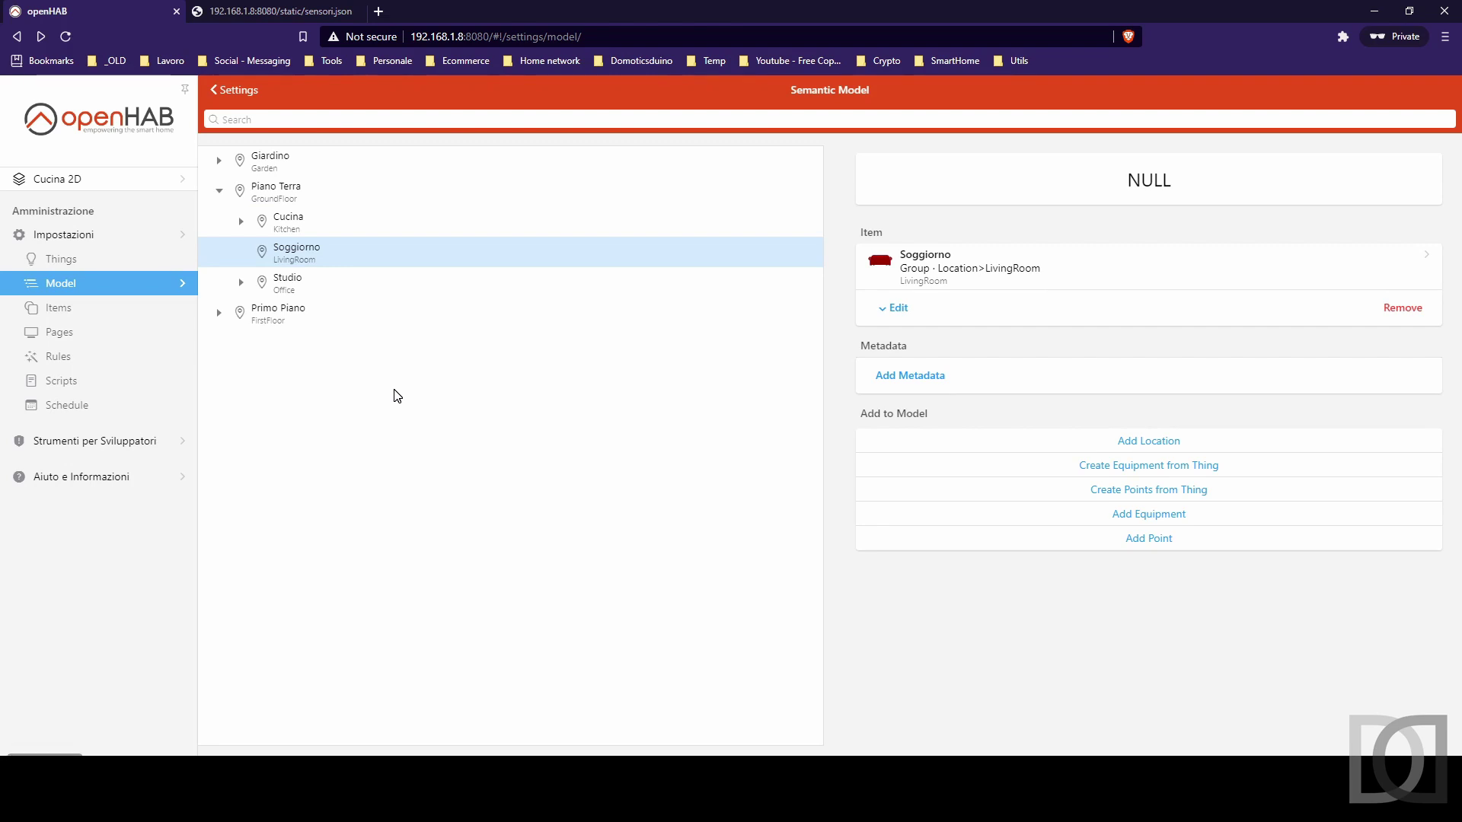
{"action": "left_click", "coordinate": [89, 257]}
{"action": "left_click", "coordinate": [588, 256]}
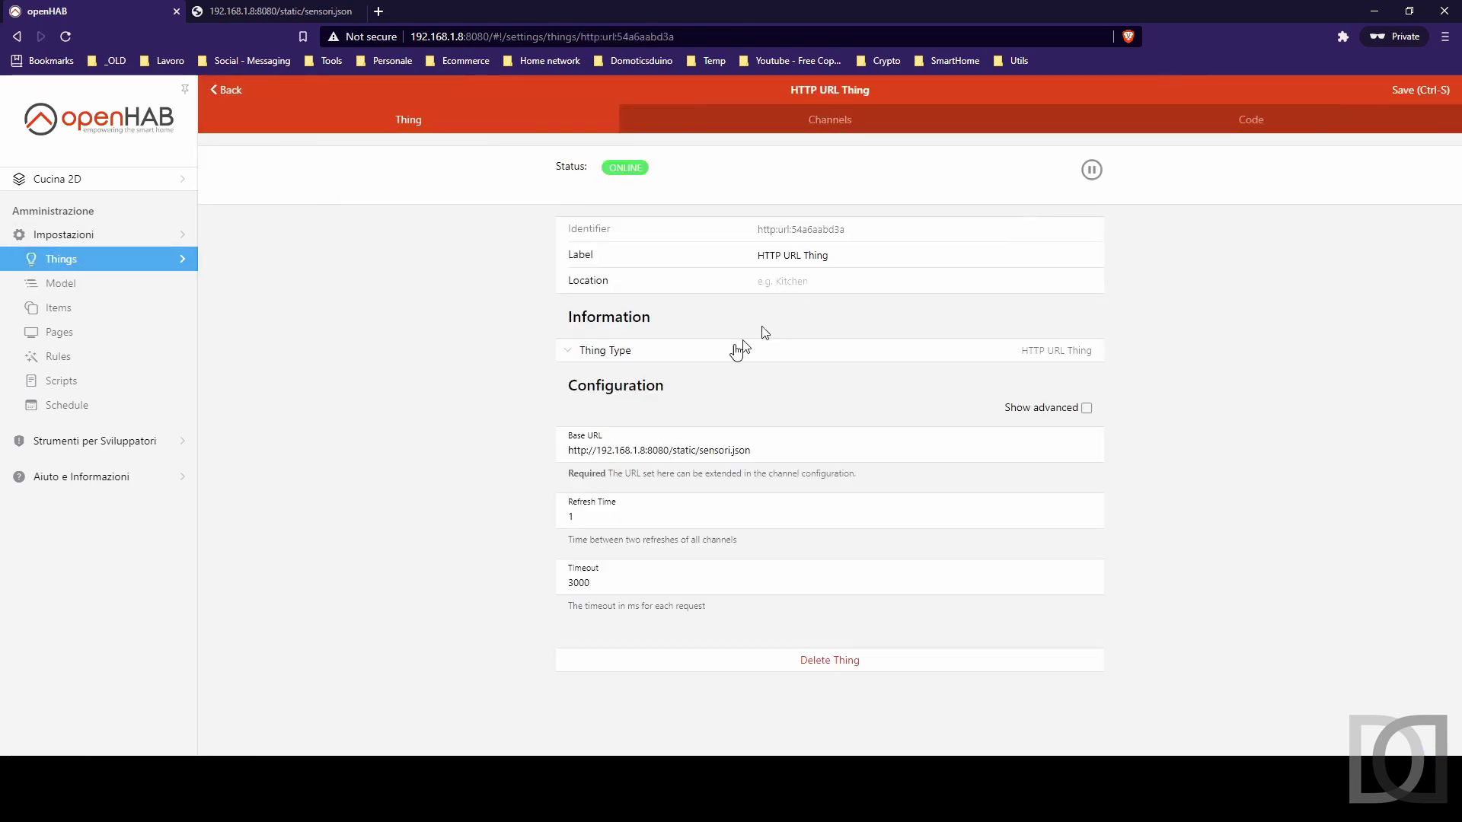
{"action": "left_click", "coordinate": [834, 125]}
{"action": "left_click", "coordinate": [674, 255]}
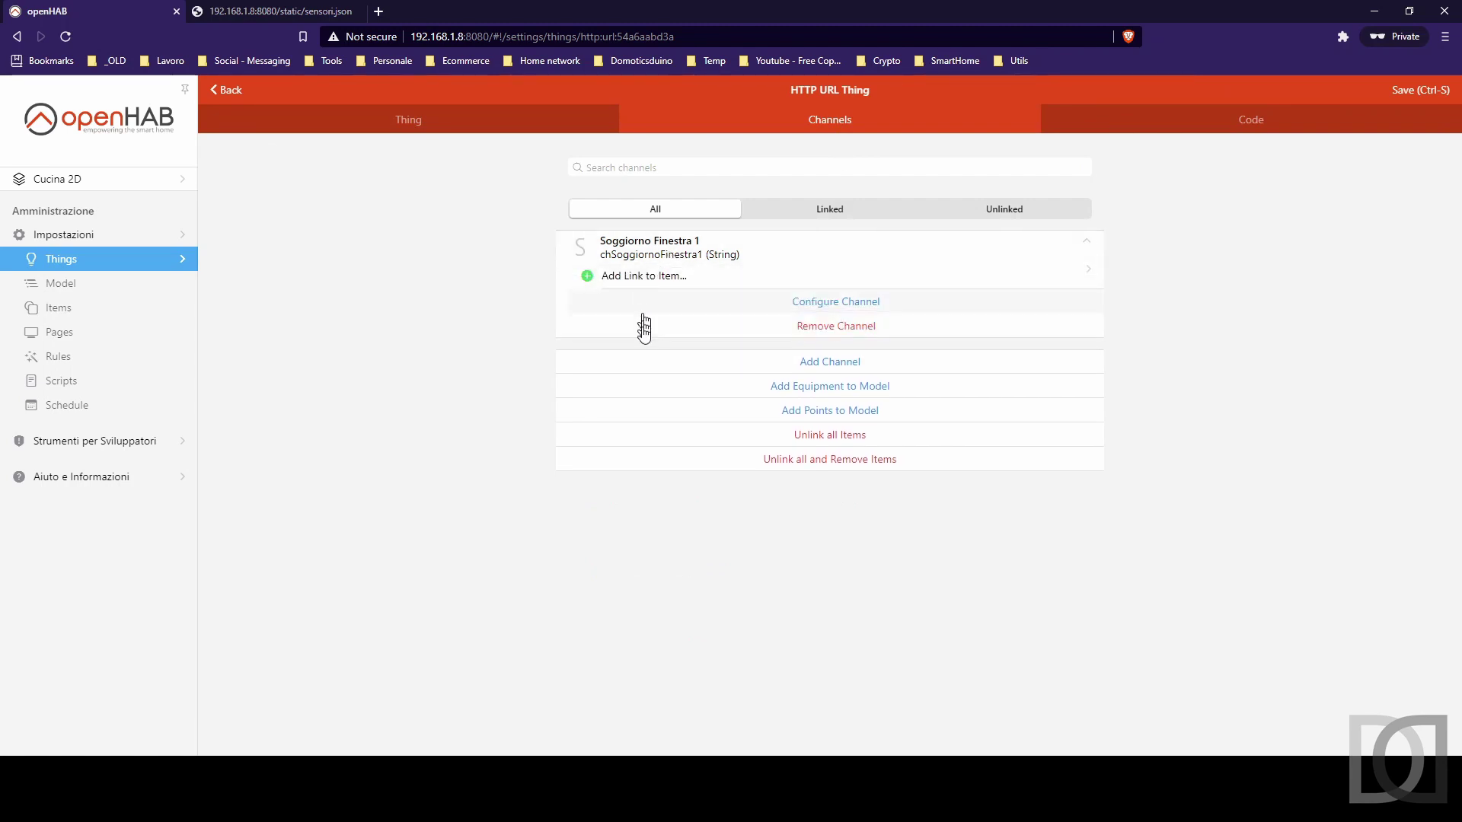
{"action": "left_click", "coordinate": [829, 411]}
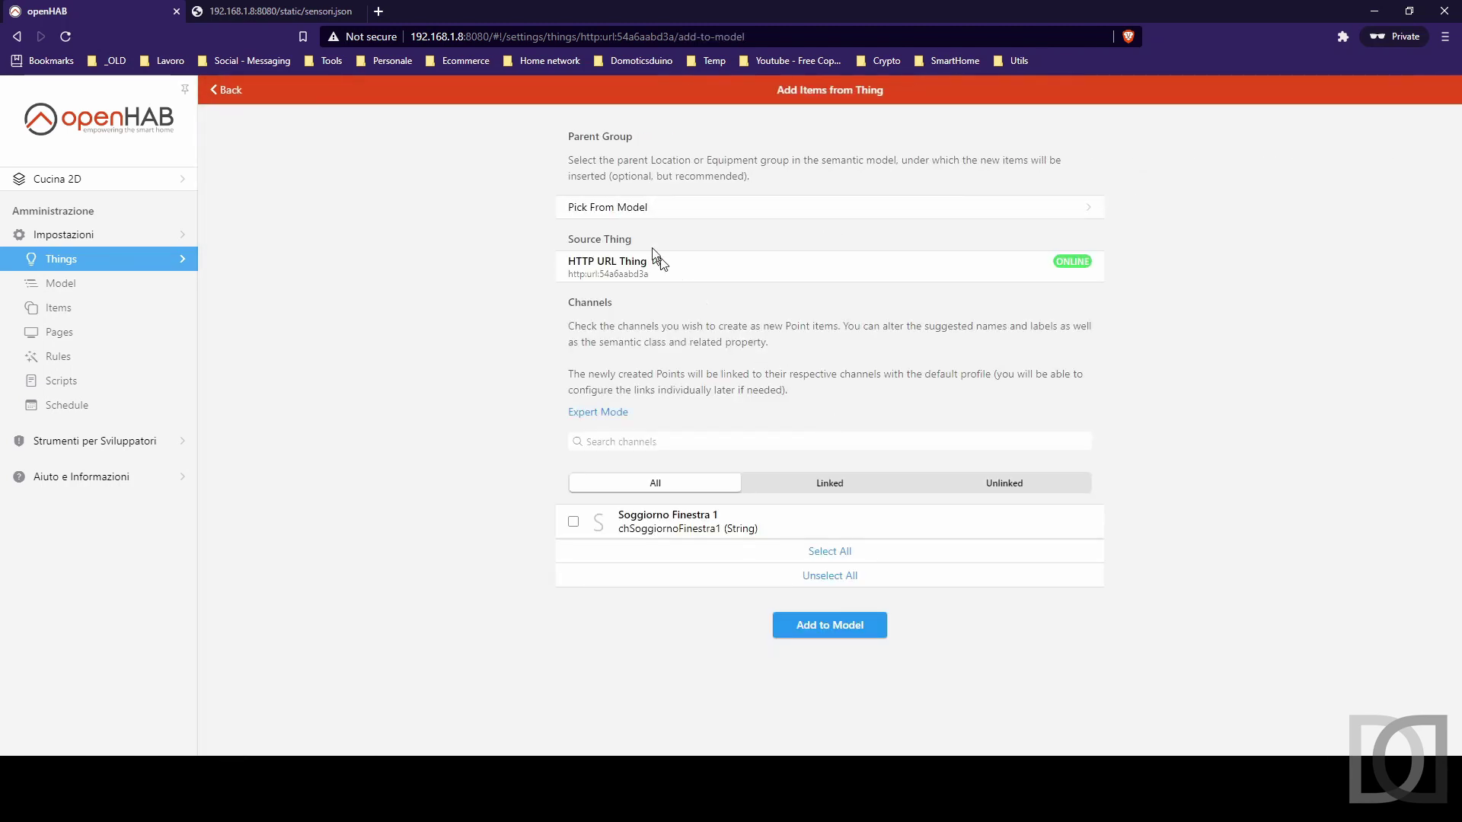
{"action": "left_click", "coordinate": [605, 206]}
{"action": "left_click", "coordinate": [511, 311]}
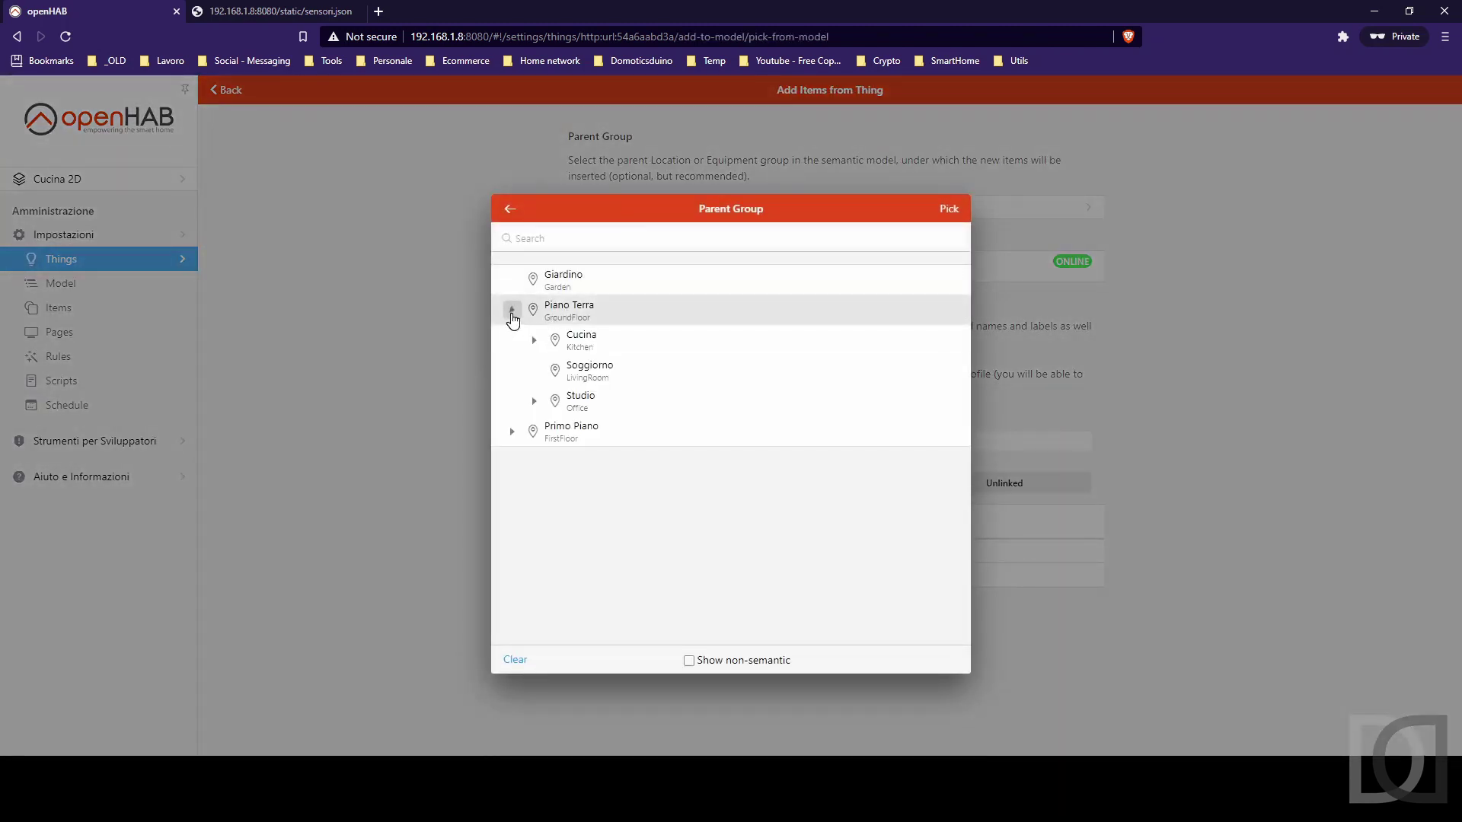
{"action": "left_click", "coordinate": [583, 372]}
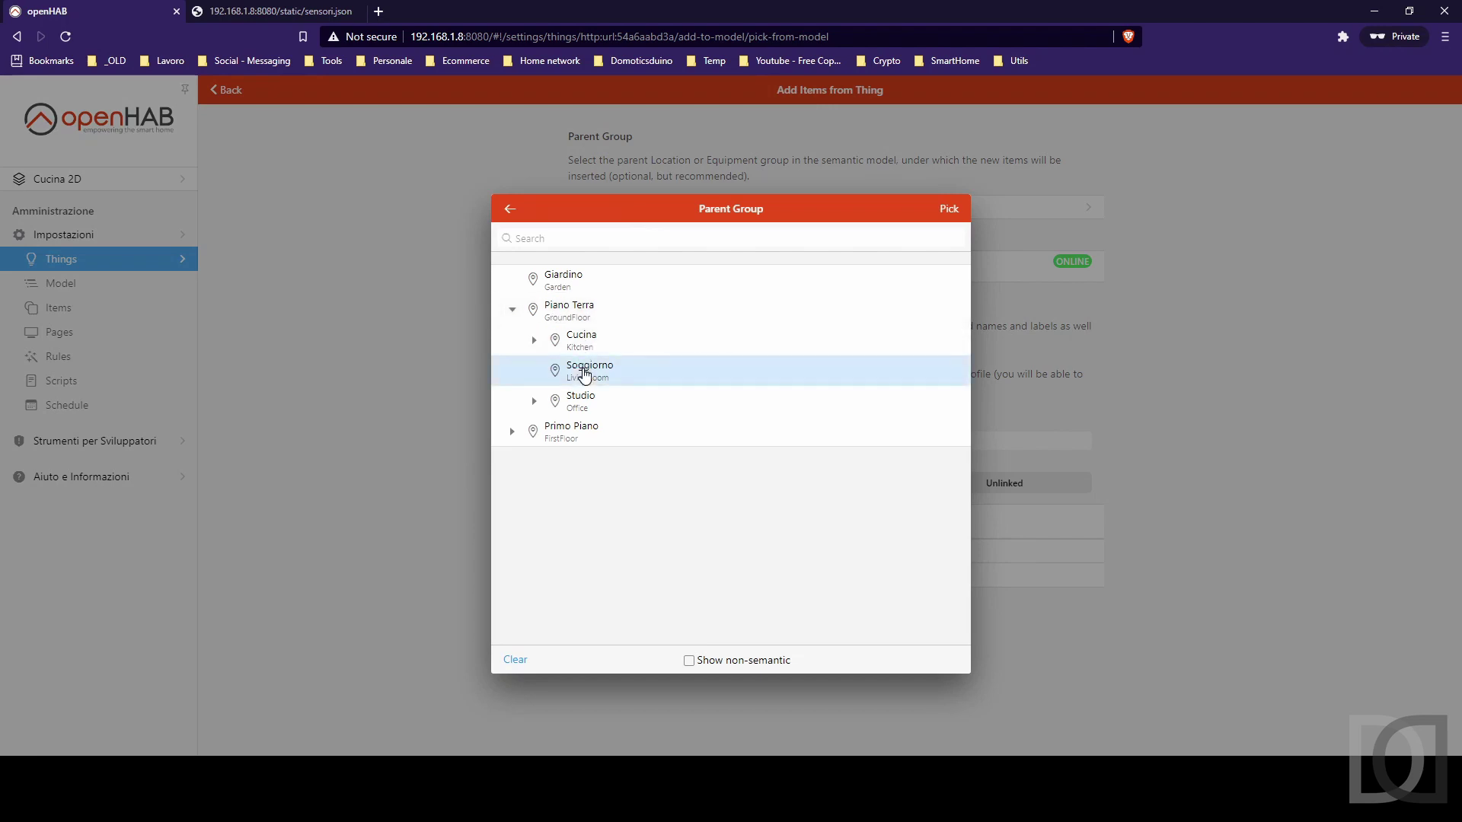
{"action": "left_click", "coordinate": [950, 210]}
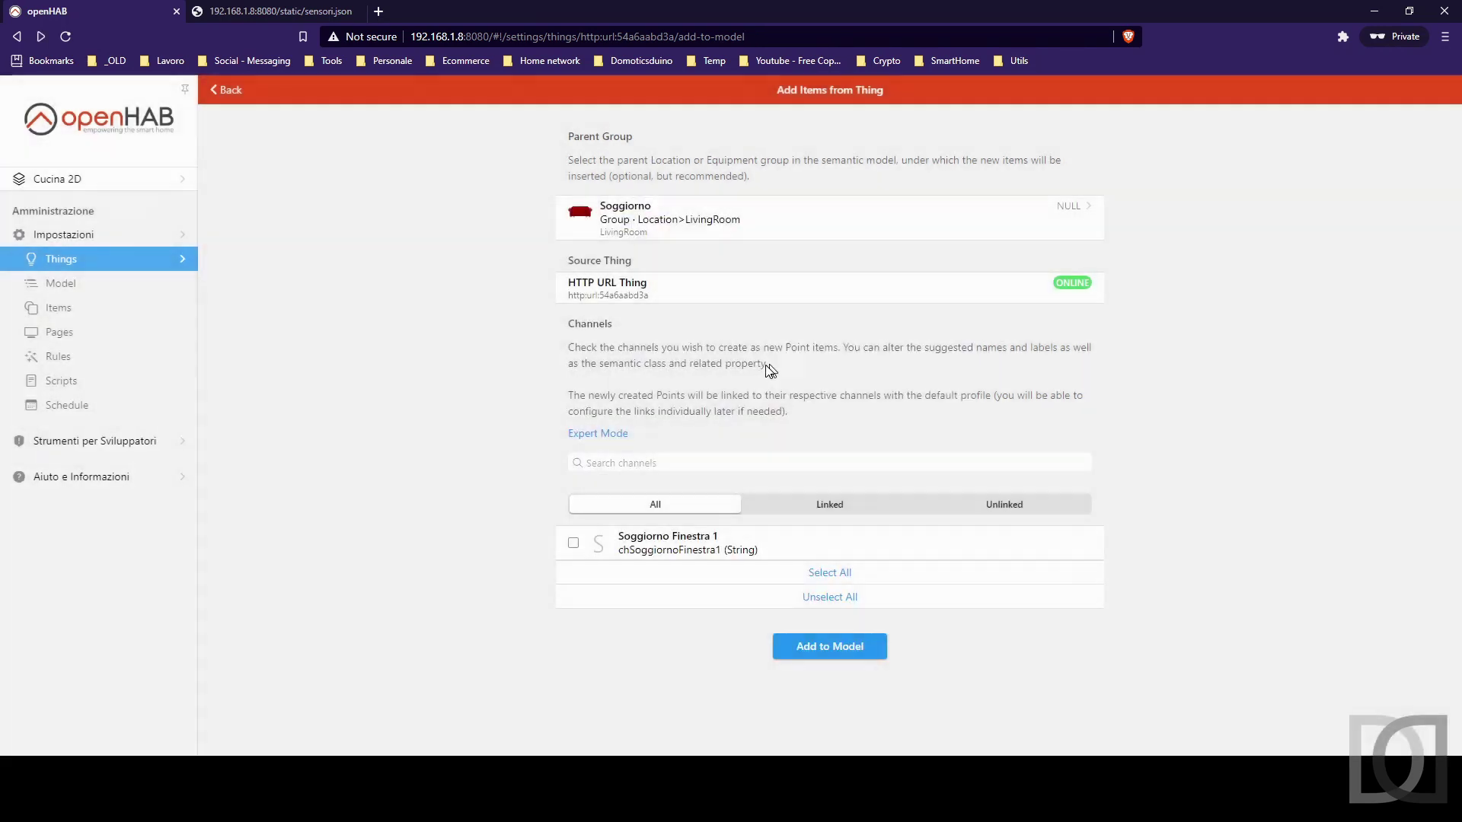
Include the Soggiorno Finestra 1 channel as a point, with the type Contact and the category contact
{"action": "left_click", "coordinate": [574, 545]}
{"action": "scroll", "coordinate": [575, 545], "scroll_direction": "down", "scroll_amount": 1}
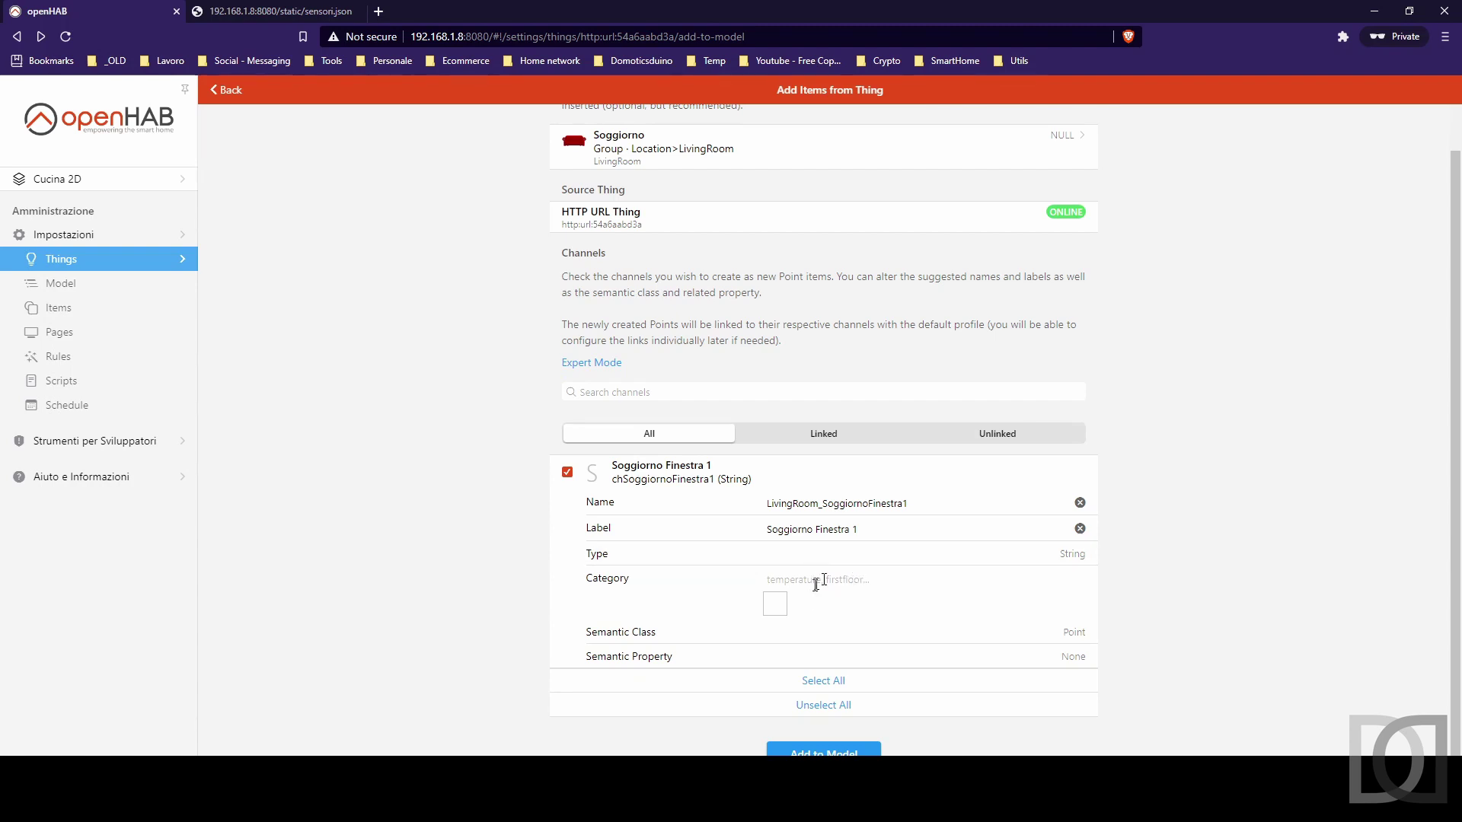
{"action": "left_click", "coordinate": [884, 559]}
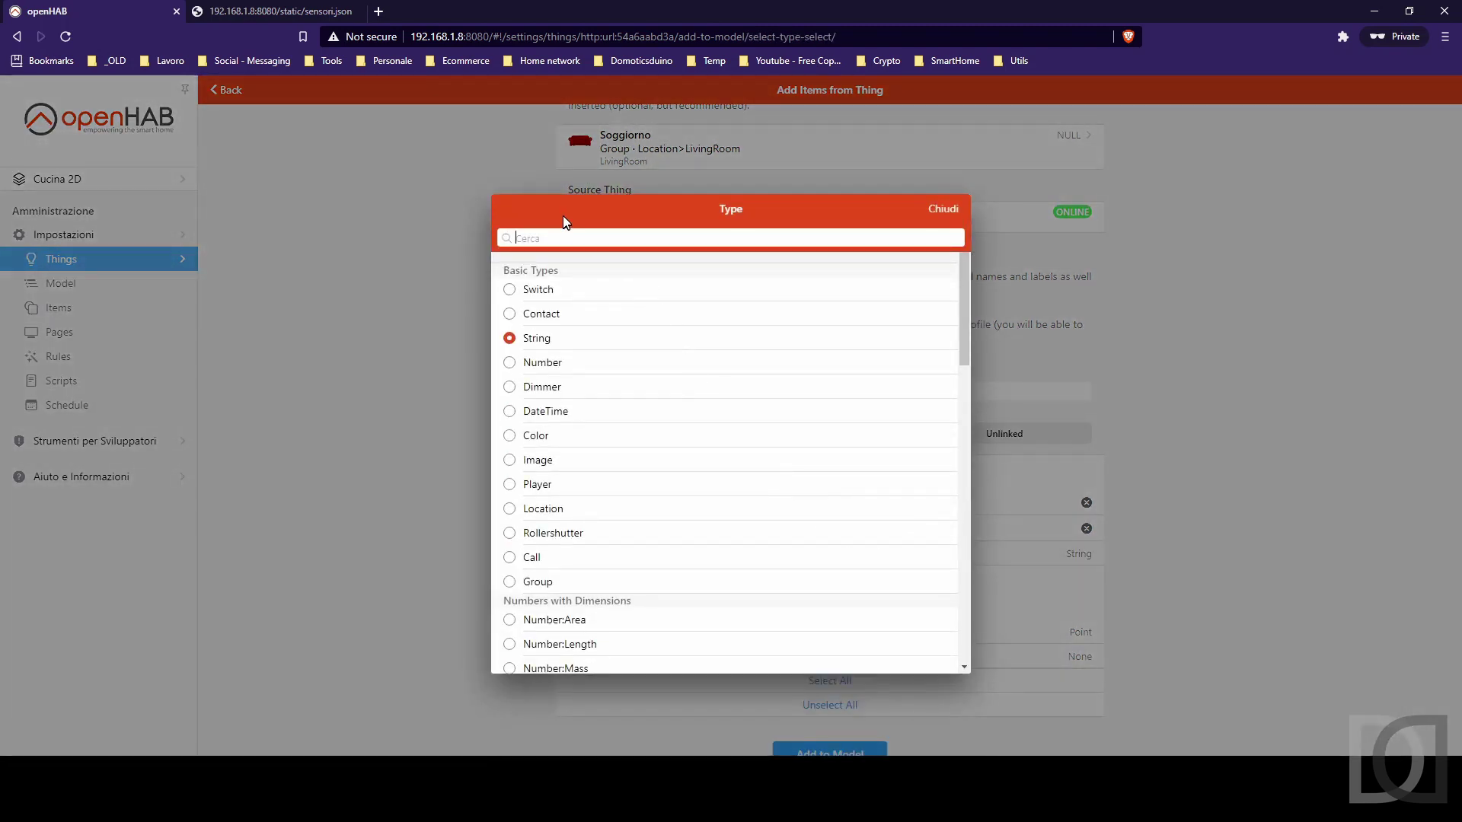
{"action": "left_click", "coordinate": [545, 315]}
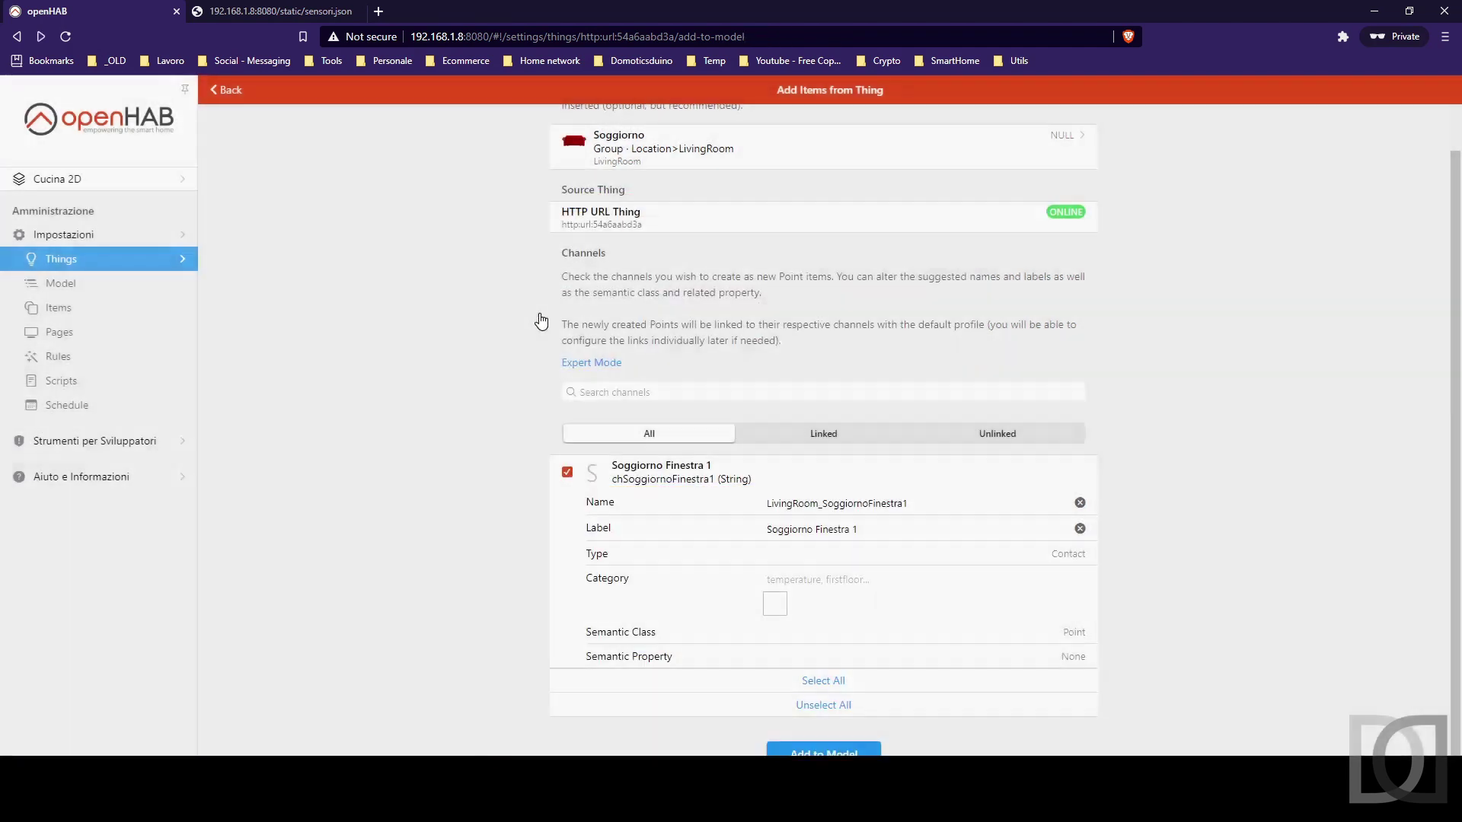
{"action": "type", "text": "contact"}
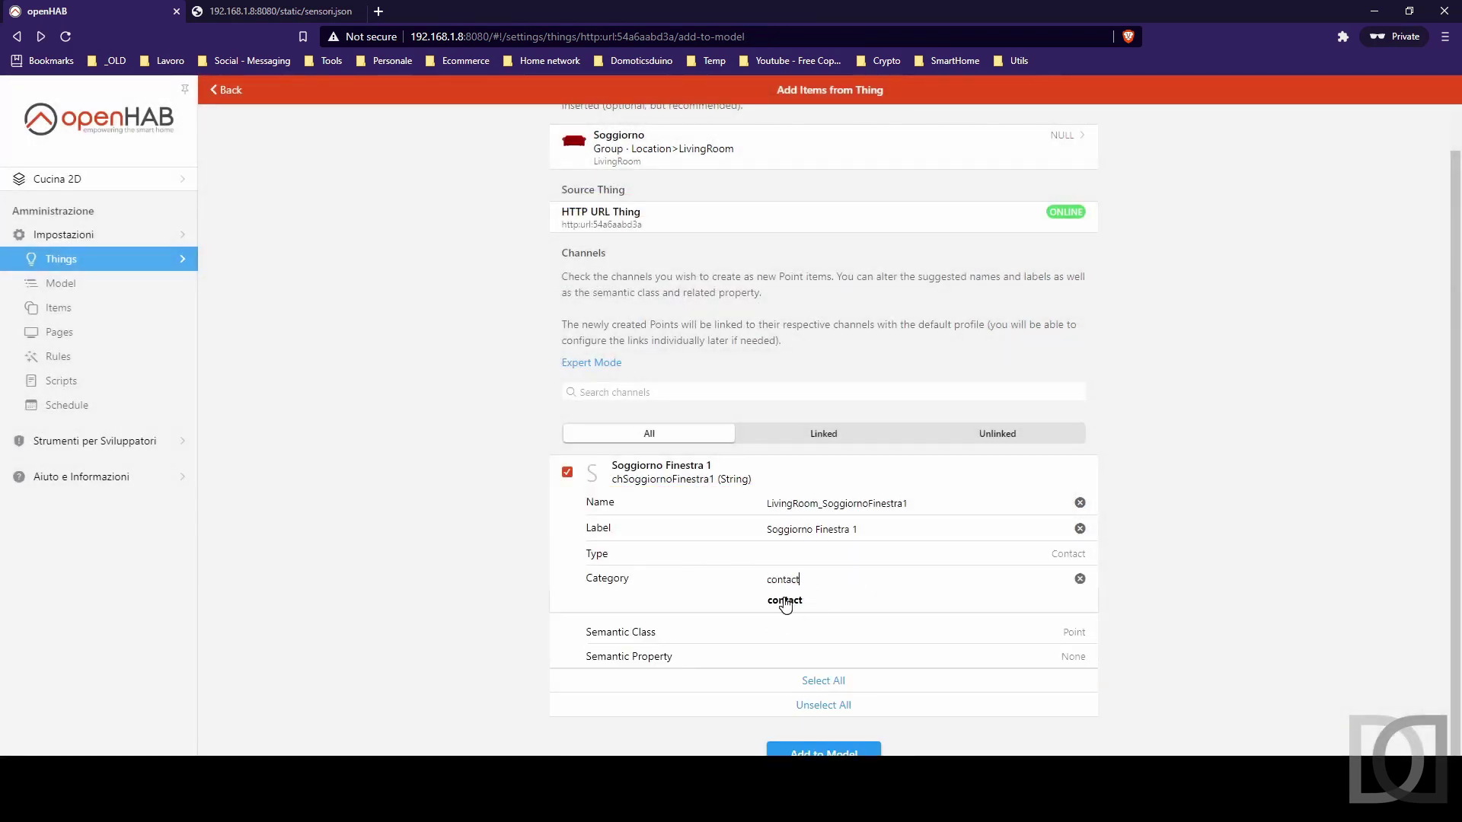
{"action": "left_click", "coordinate": [783, 598]}
Set the point's semantic class to Alarm and its semantic property to Opening, and add it to the model
{"action": "left_click", "coordinate": [615, 632]}
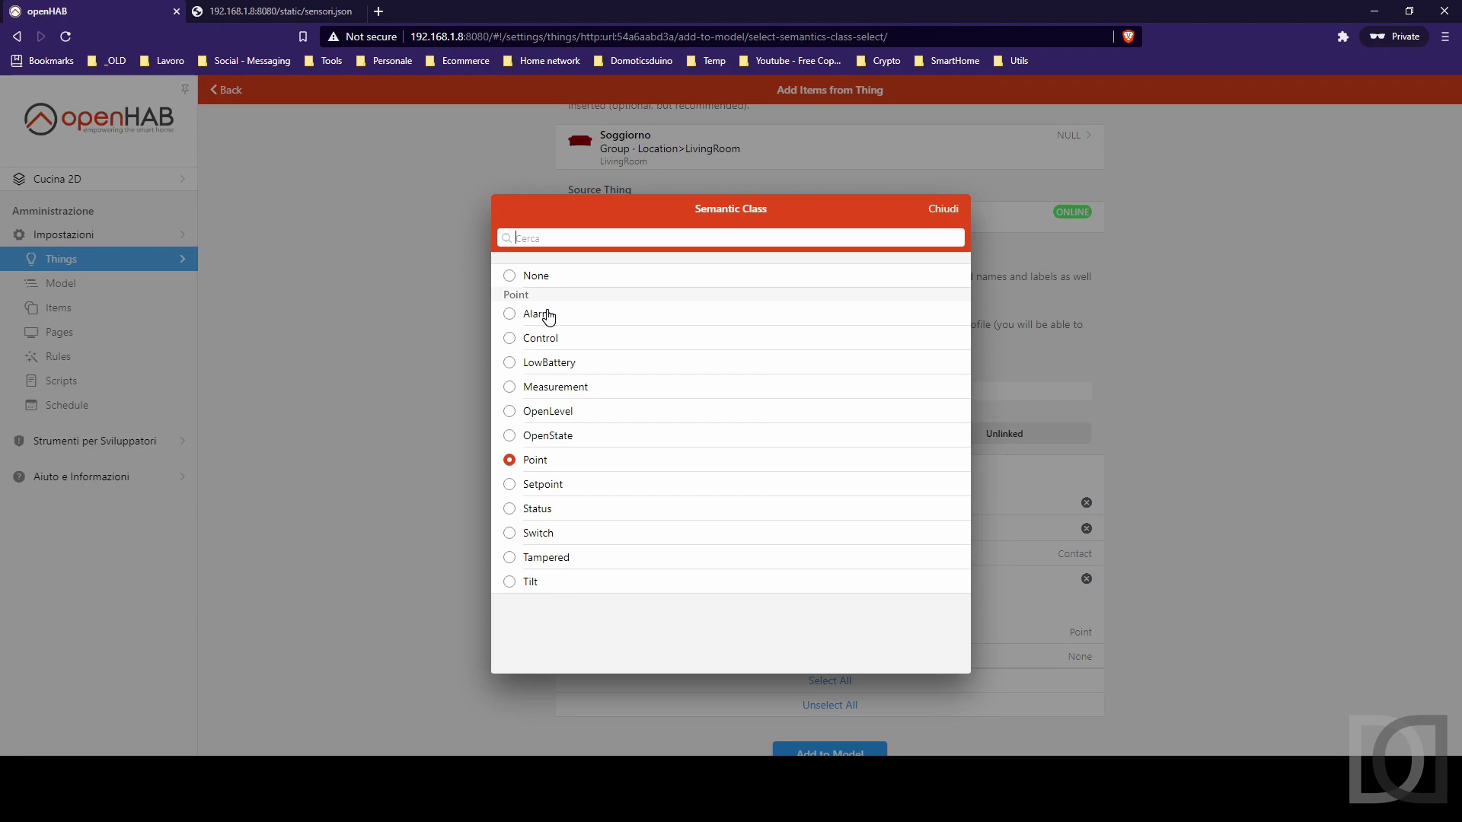
{"action": "left_click", "coordinate": [548, 316]}
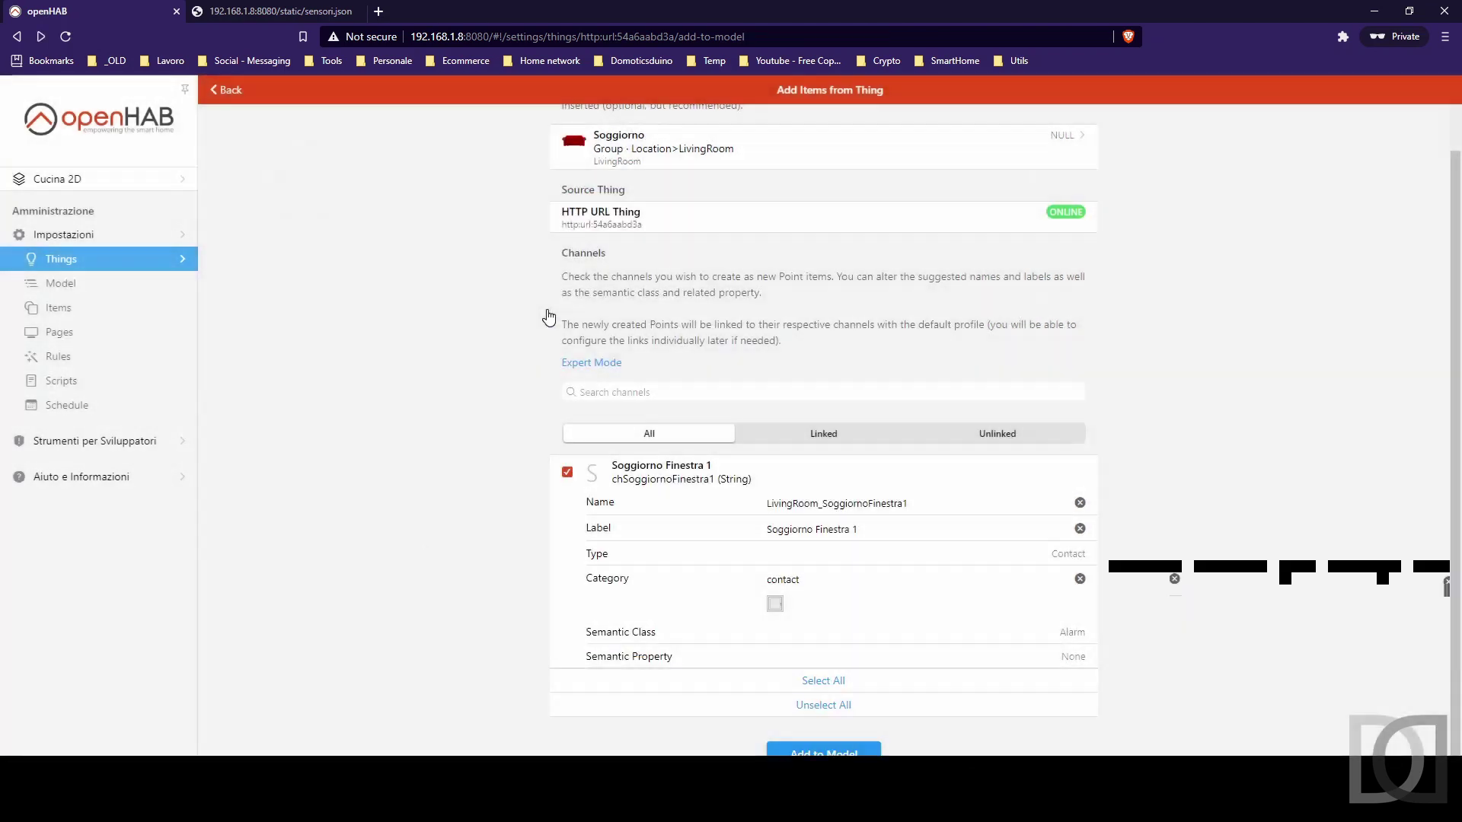
{"action": "left_click", "coordinate": [794, 659]}
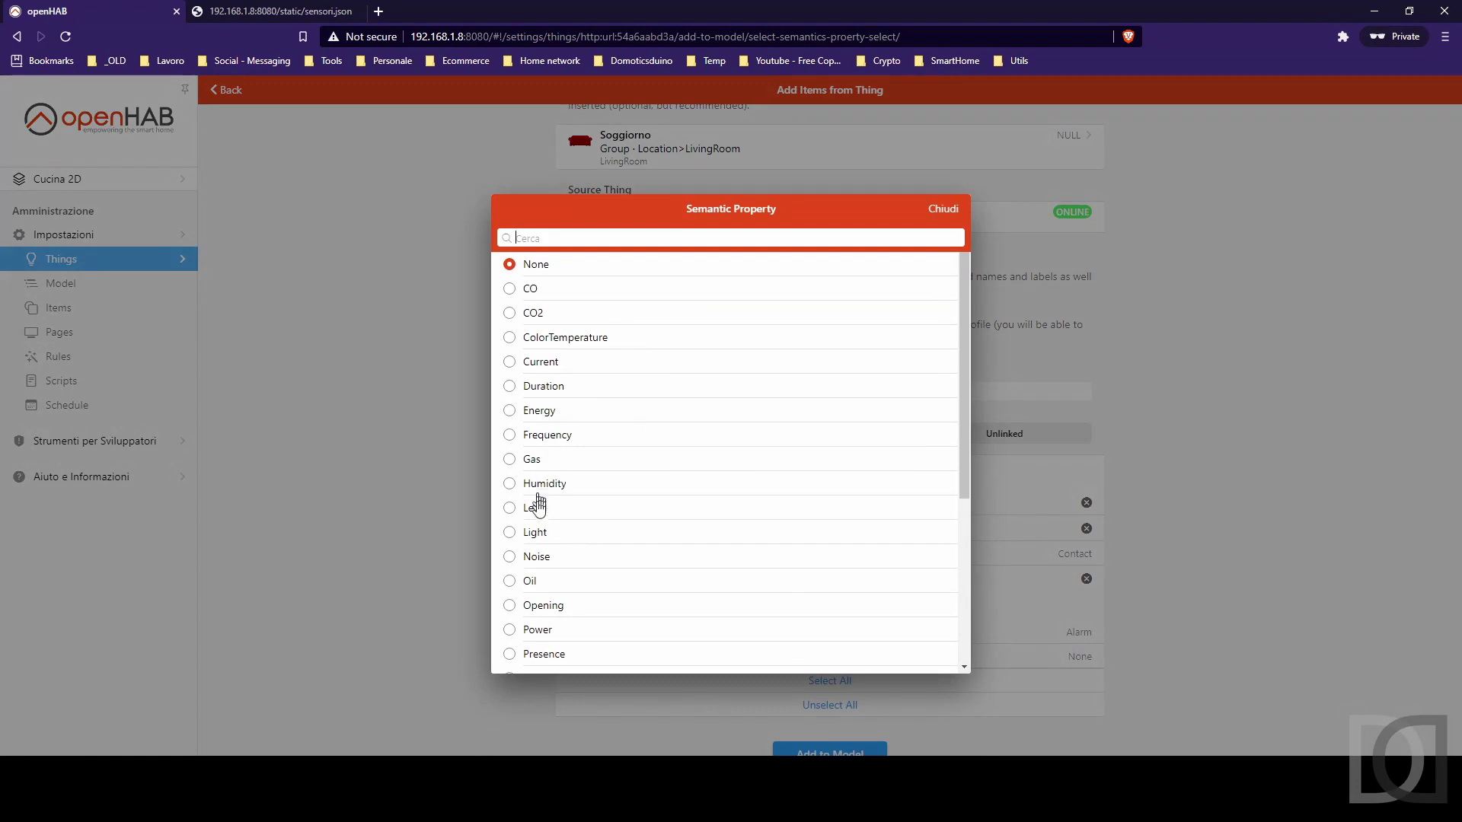
{"action": "left_click", "coordinate": [548, 609]}
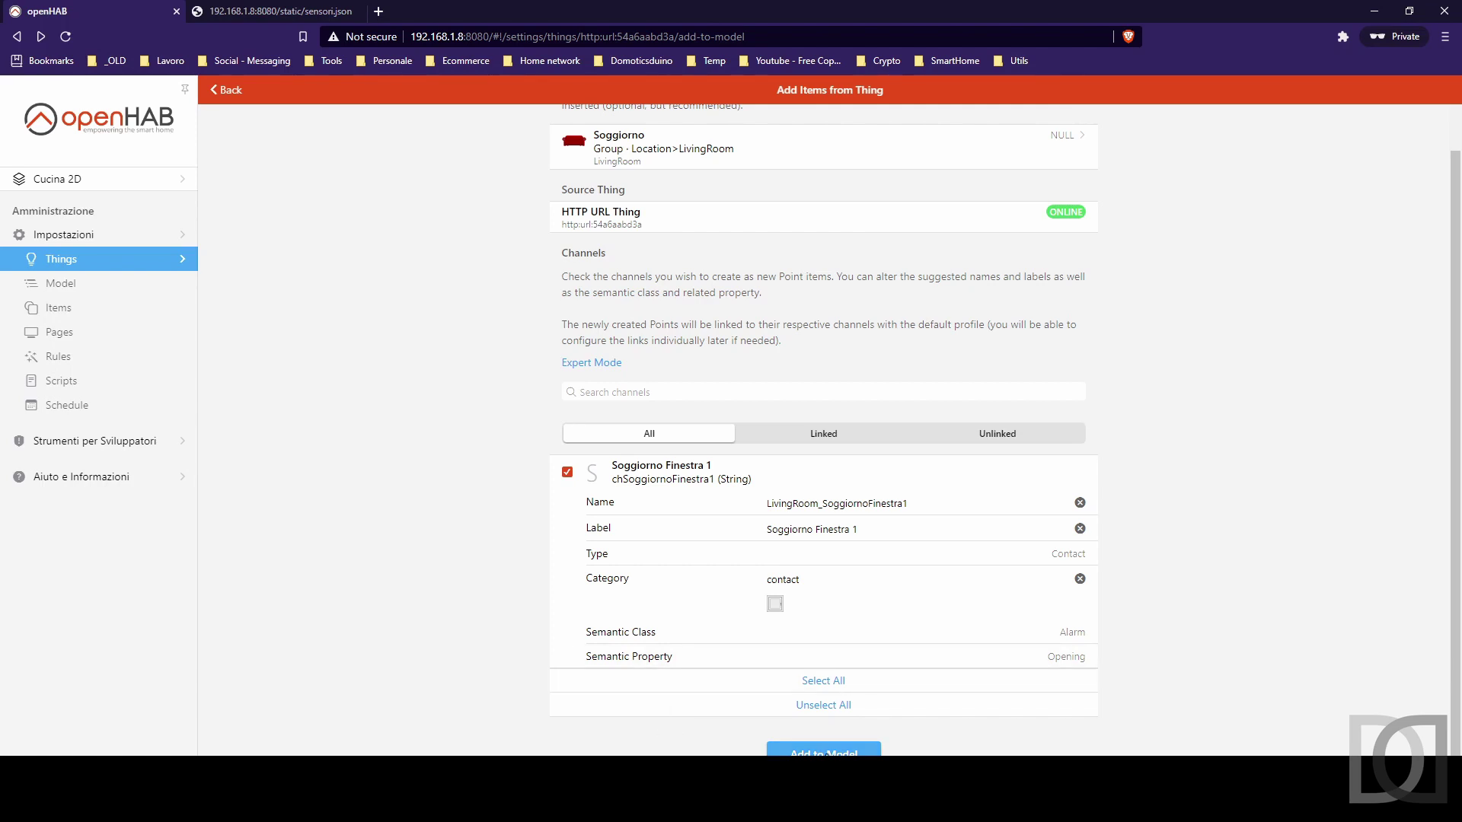
{"action": "left_click", "coordinate": [826, 752]}
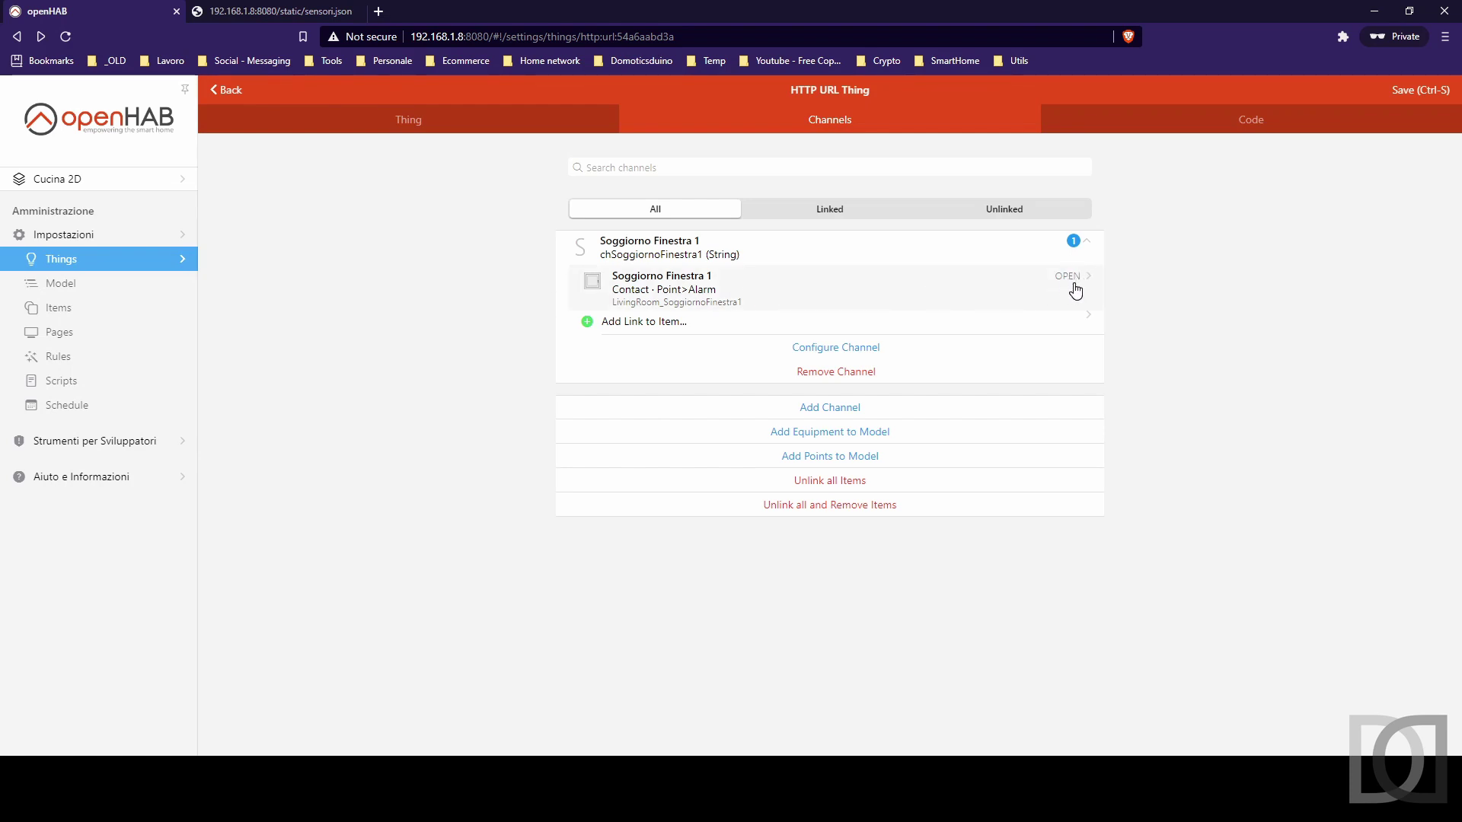
Compare the linked item's state with the soggiorno finestra1 value on the sensori.json page
{"action": "left_click", "coordinate": [228, 11]}
{"action": "double_click", "coordinate": [180, 114]}
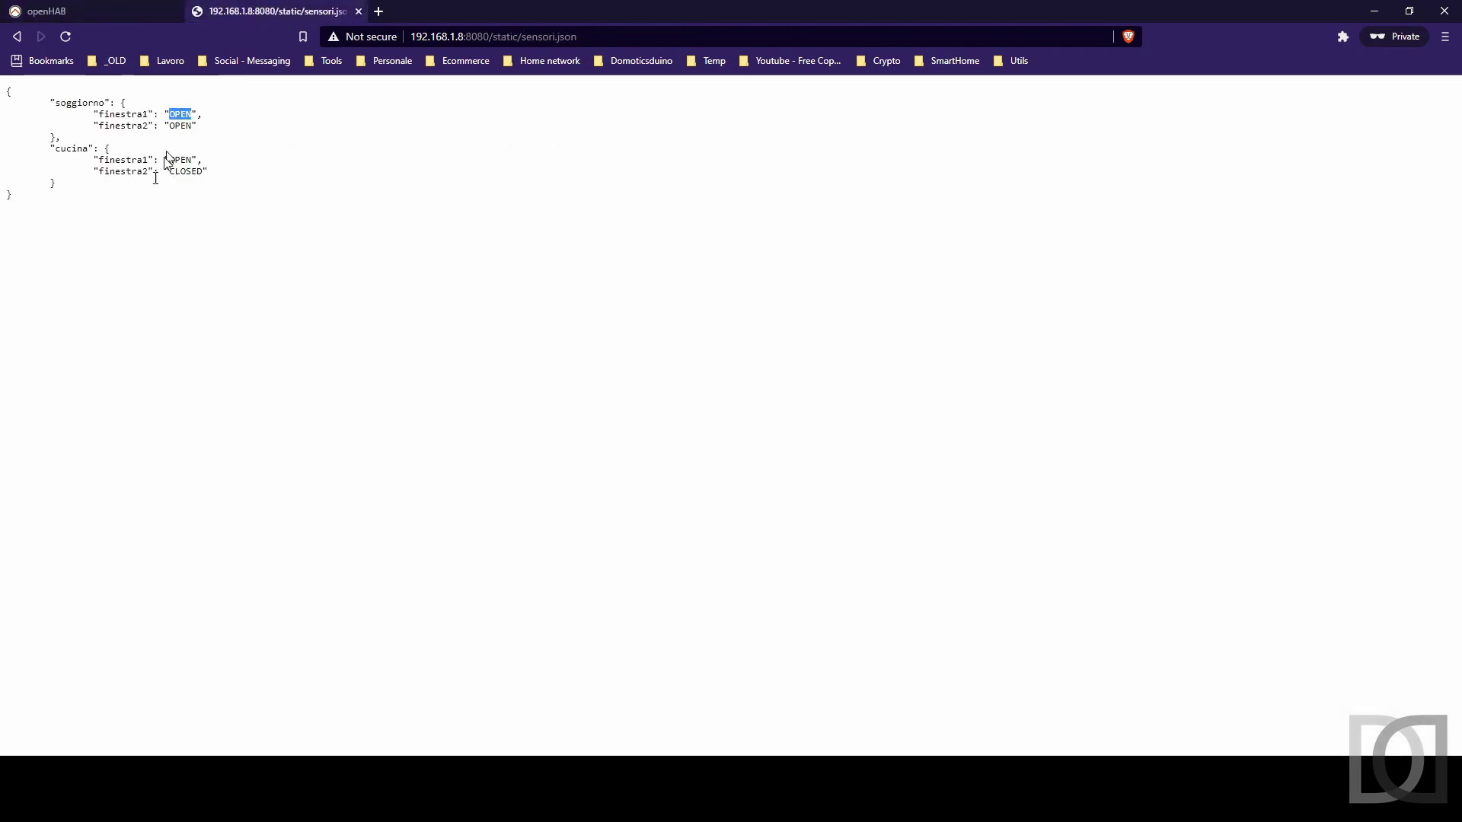
{"action": "left_click", "coordinate": [54, 11]}
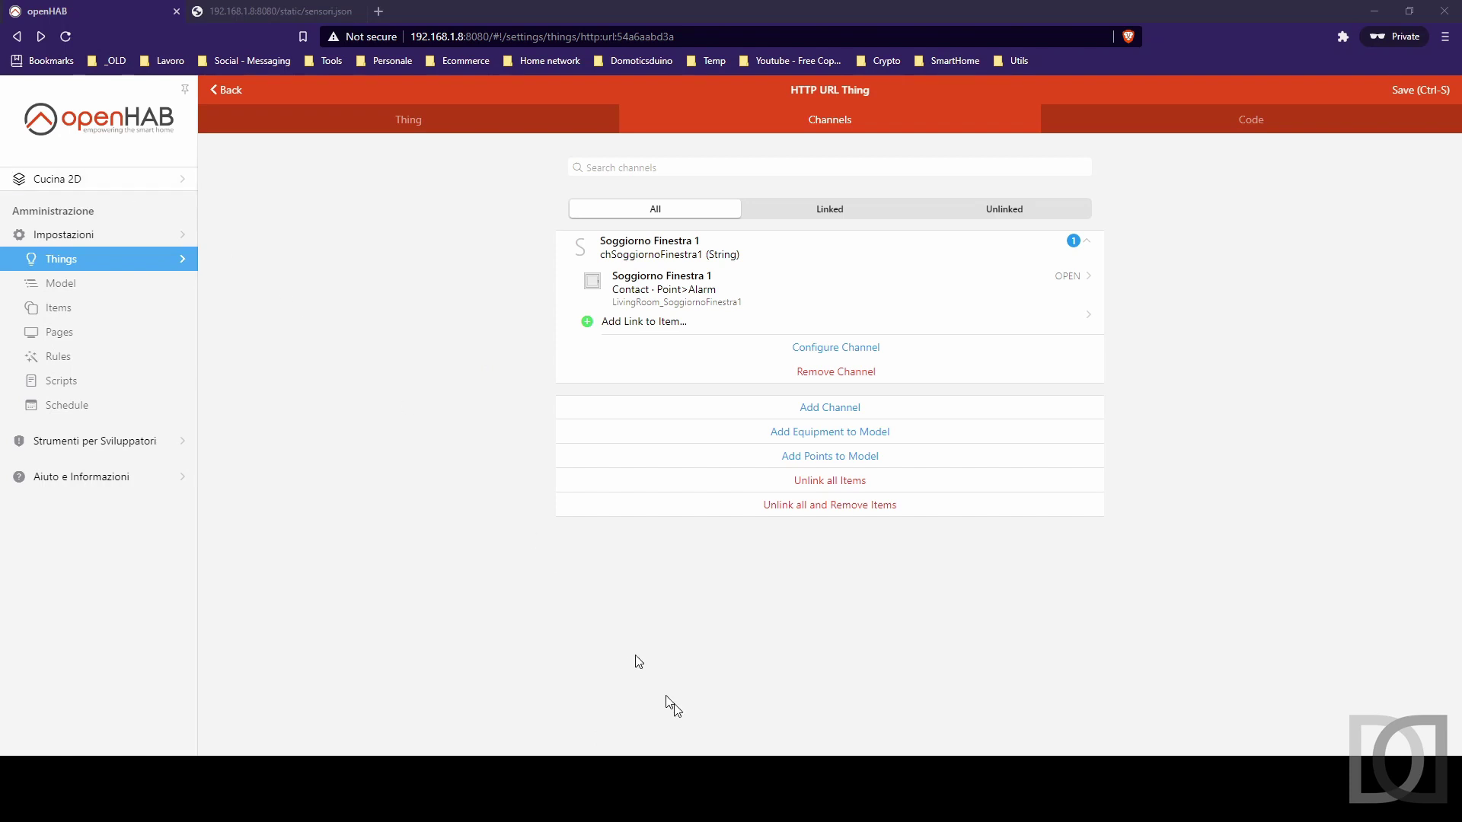
Switch to Visual Studio Code, set soggiorno finestra1 to CLOSED in sensori.json, save the file and return to openHAB
{"action": "key", "text": "alt+Tab"}
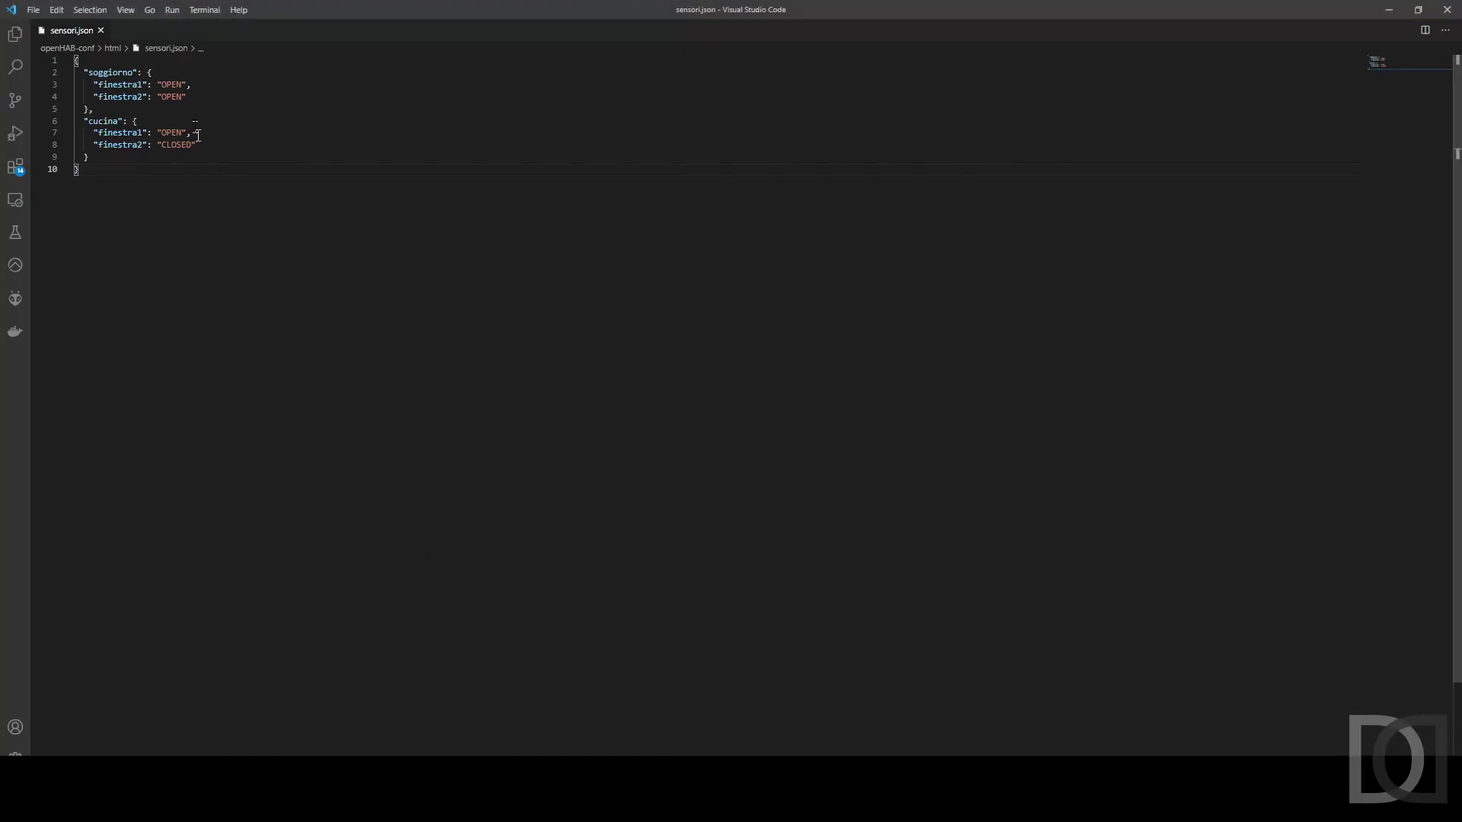
{"action": "double_click", "coordinate": [172, 84]}
{"action": "type", "text": "CLOSED"}
{"action": "key", "text": "ctrl+s"}
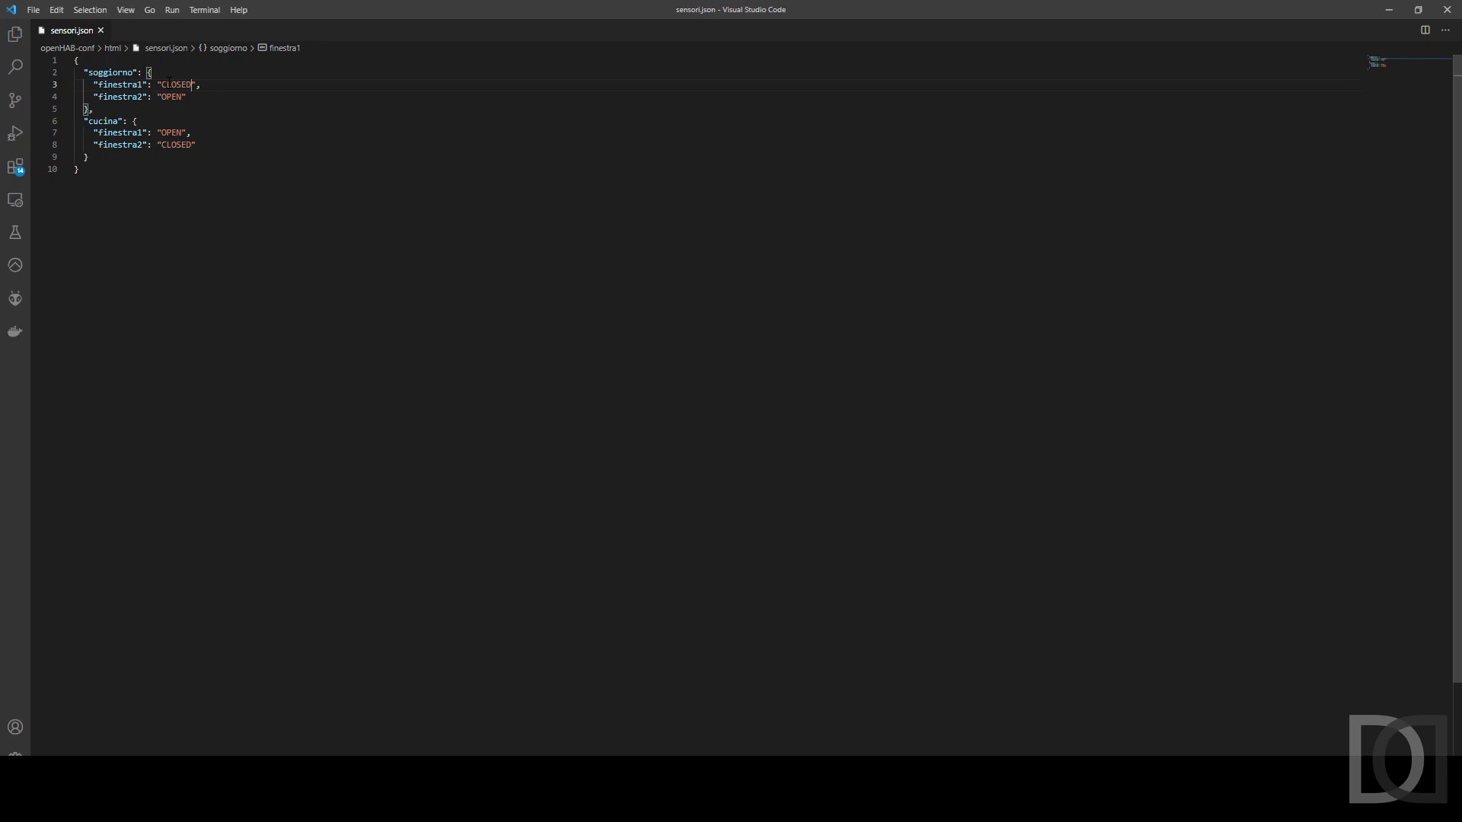
{"action": "key", "text": "alt+Tab"}
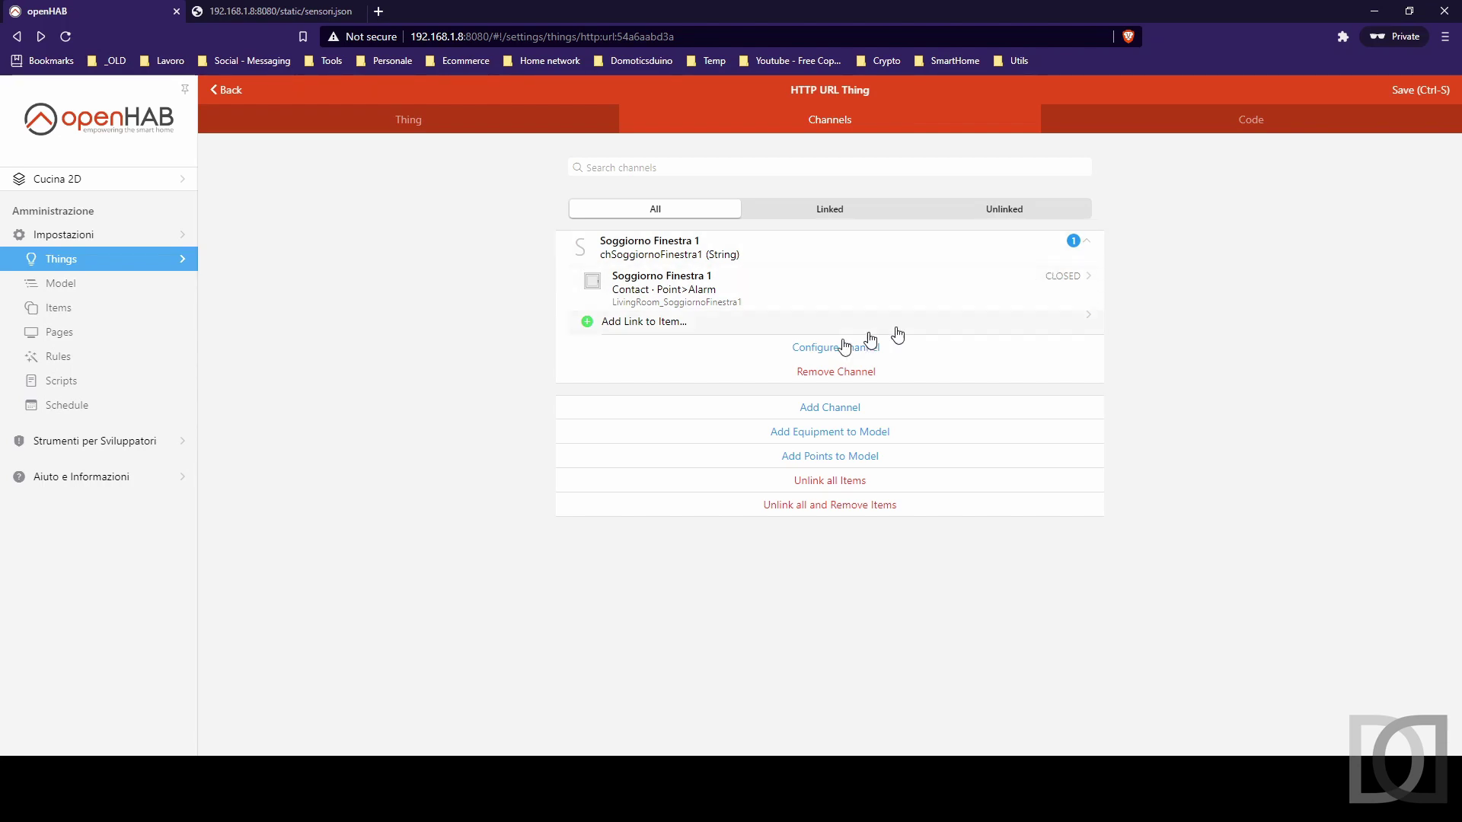
Open the Test Sitemap page for editing and insert a Default widget inside the sitemap
{"action": "left_click", "coordinate": [84, 340]}
{"action": "left_click", "coordinate": [657, 365]}
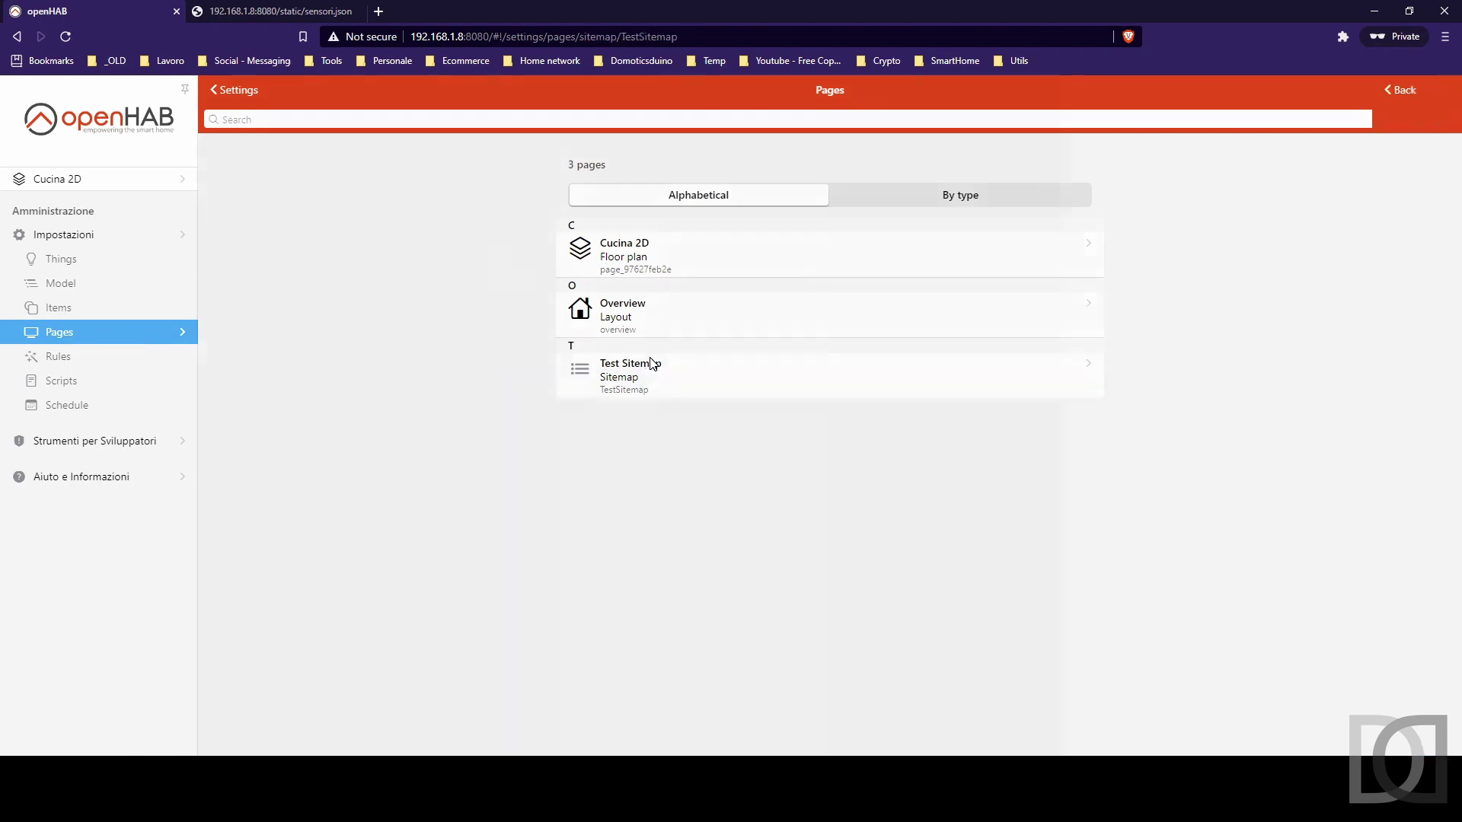
{"action": "left_click", "coordinate": [290, 163]}
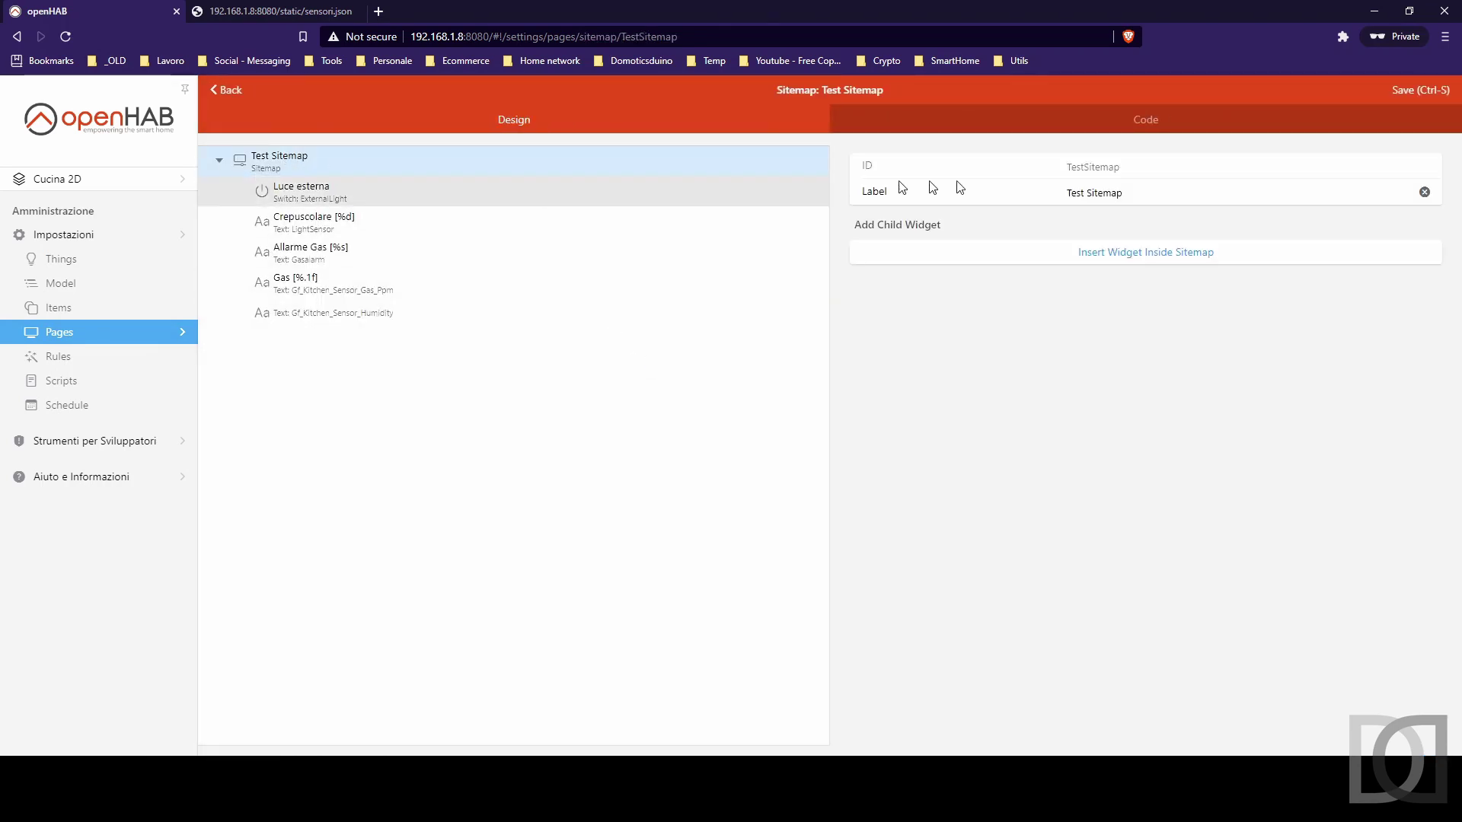
{"action": "left_click", "coordinate": [1167, 259]}
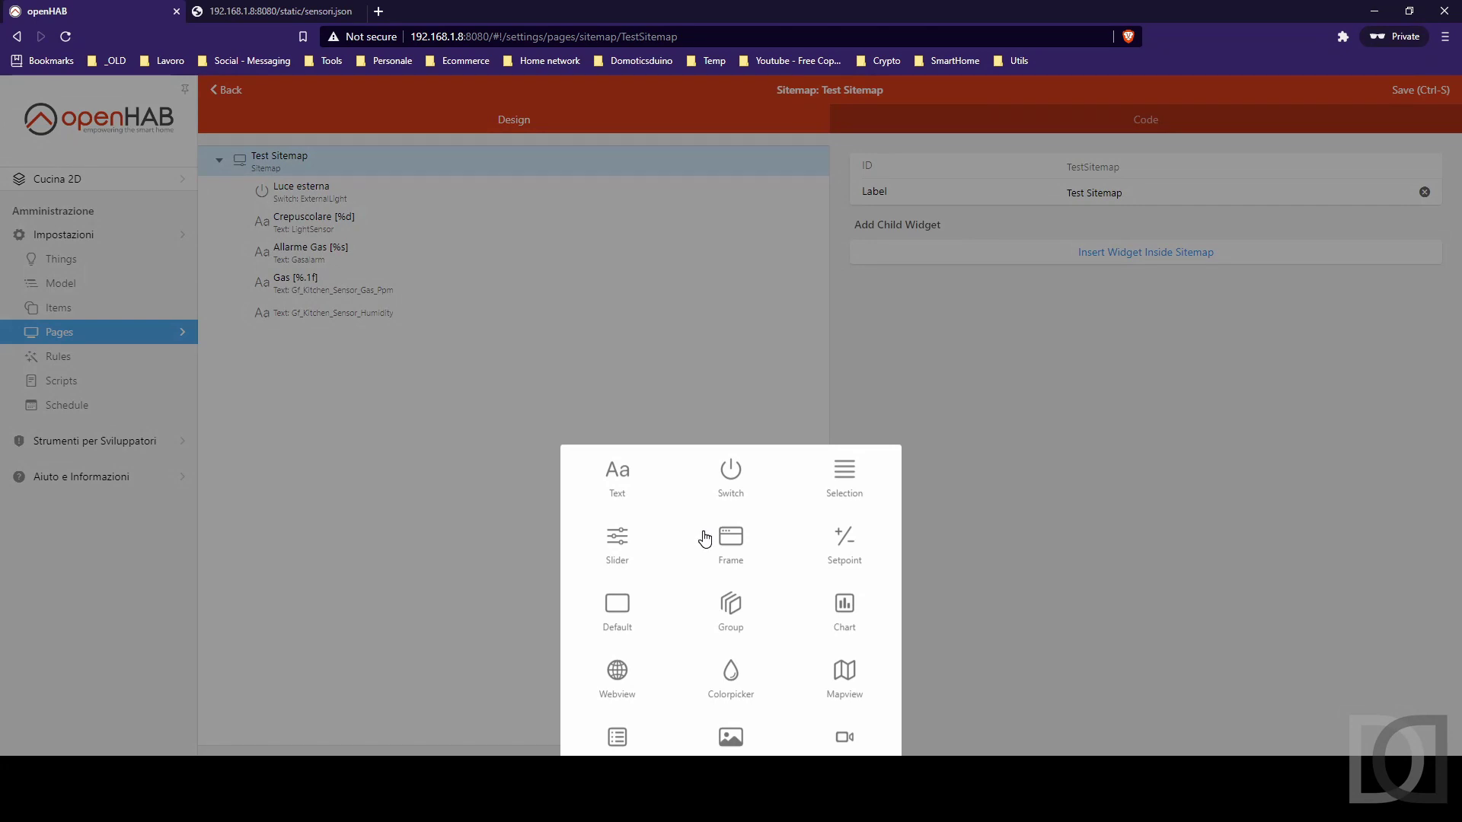
{"action": "left_click", "coordinate": [616, 607]}
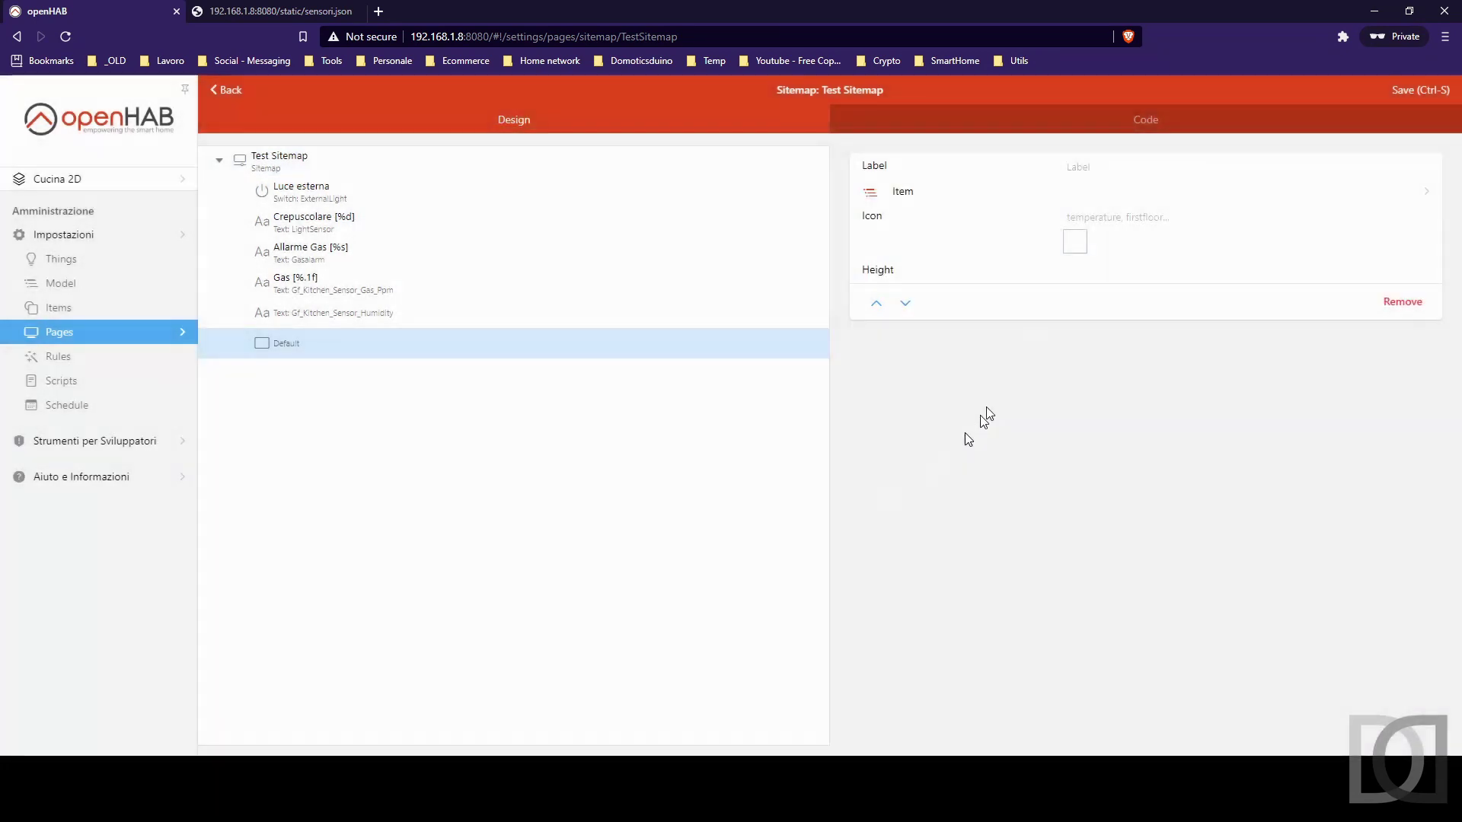
Assign the Soggiorno Finestra 1 item to the new widget, set its icon to contact and save the sitemap
{"action": "left_click", "coordinate": [919, 199]}
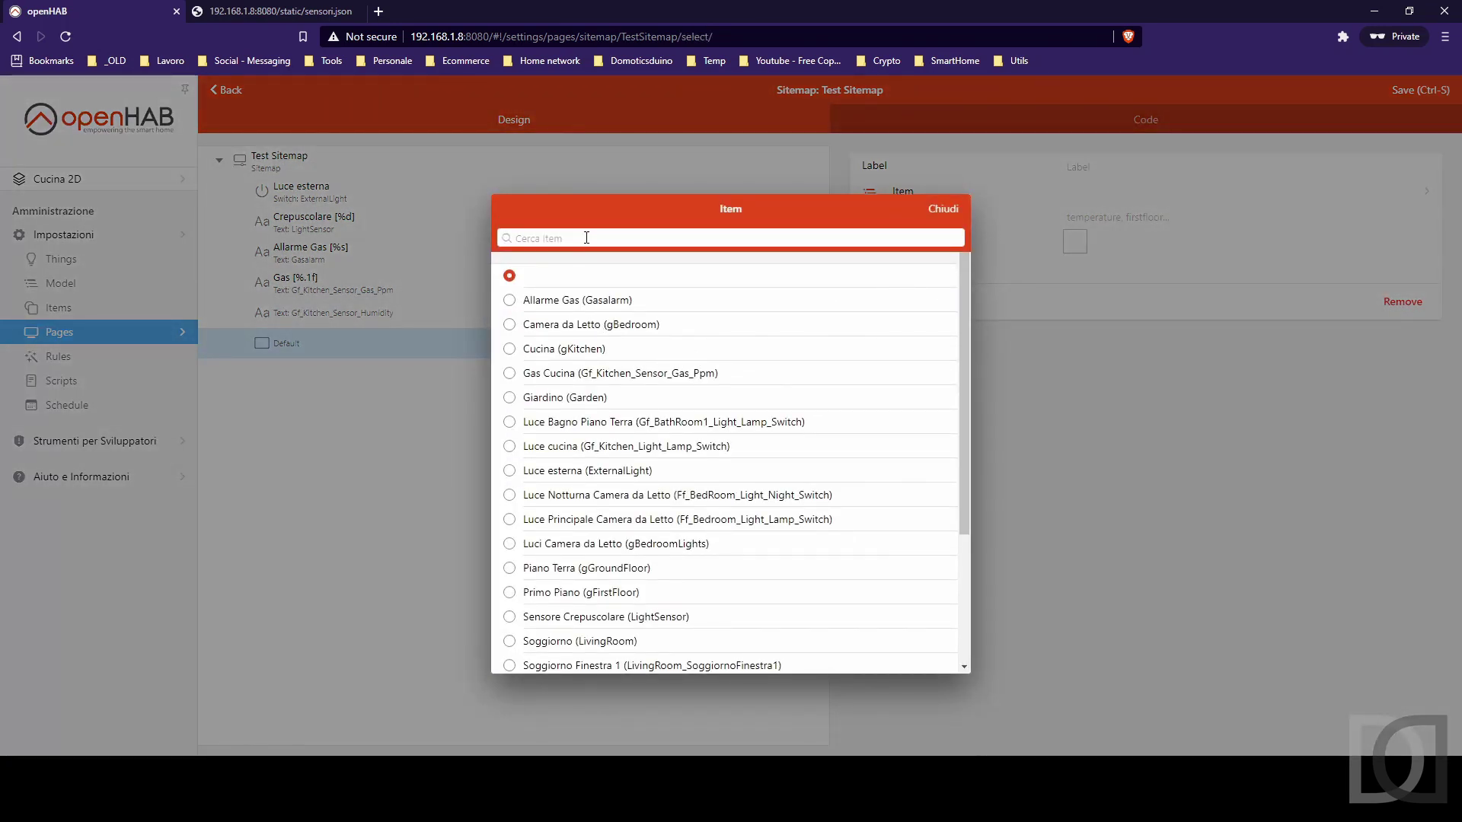
{"action": "type", "text": "soggio"}
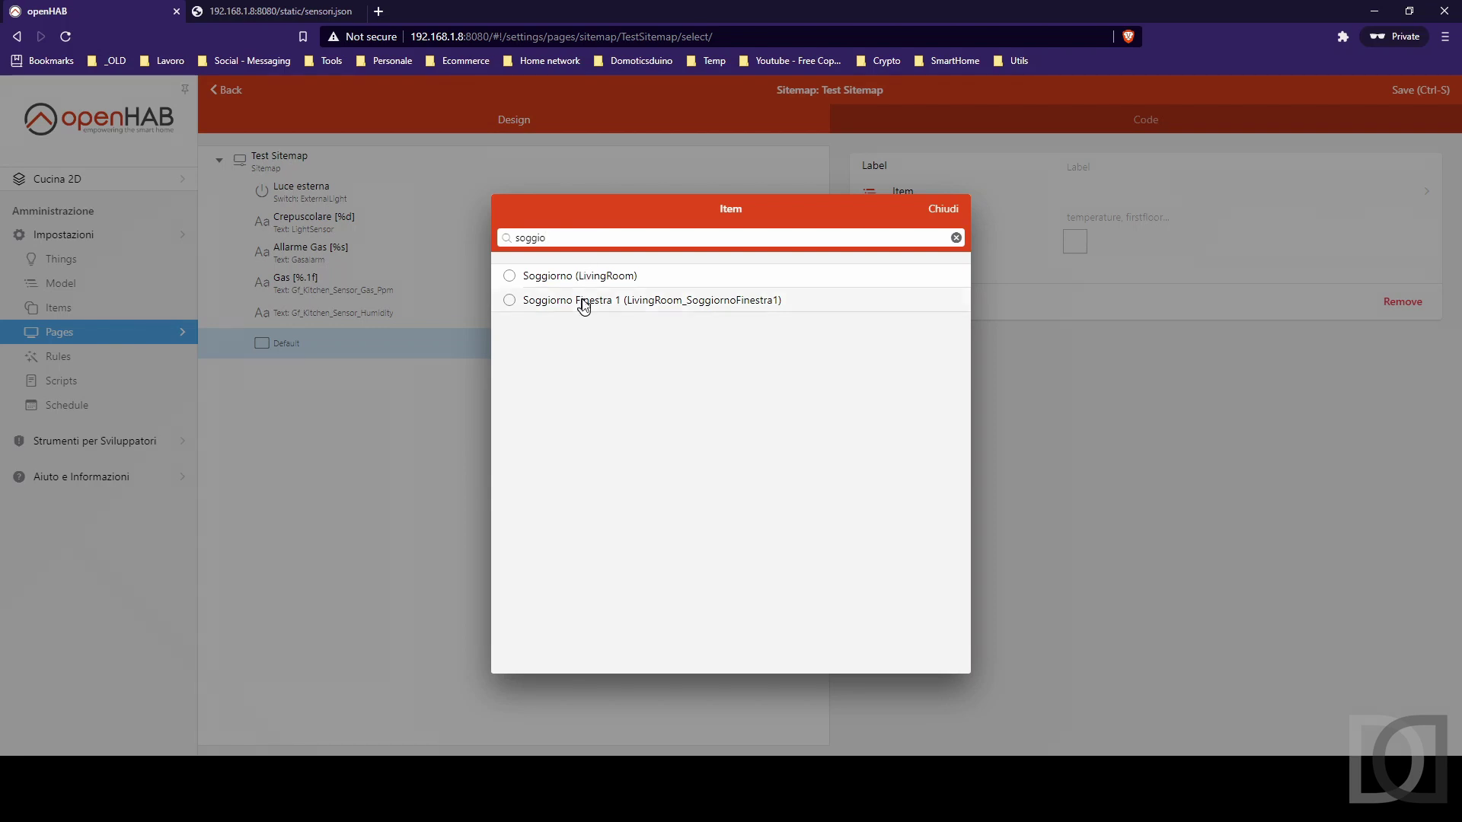
{"action": "left_click", "coordinate": [584, 303]}
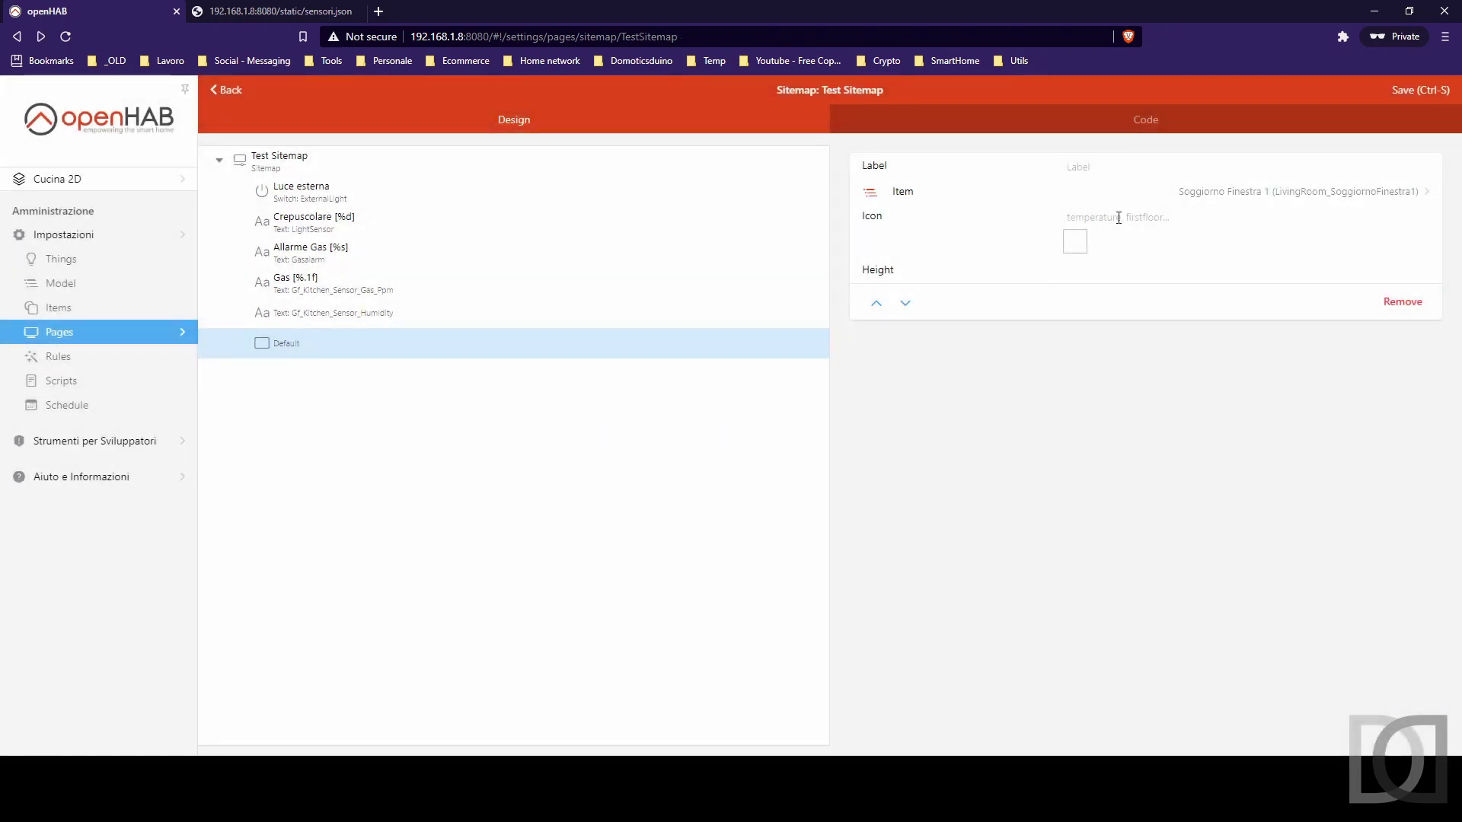
{"action": "type", "text": "conta"}
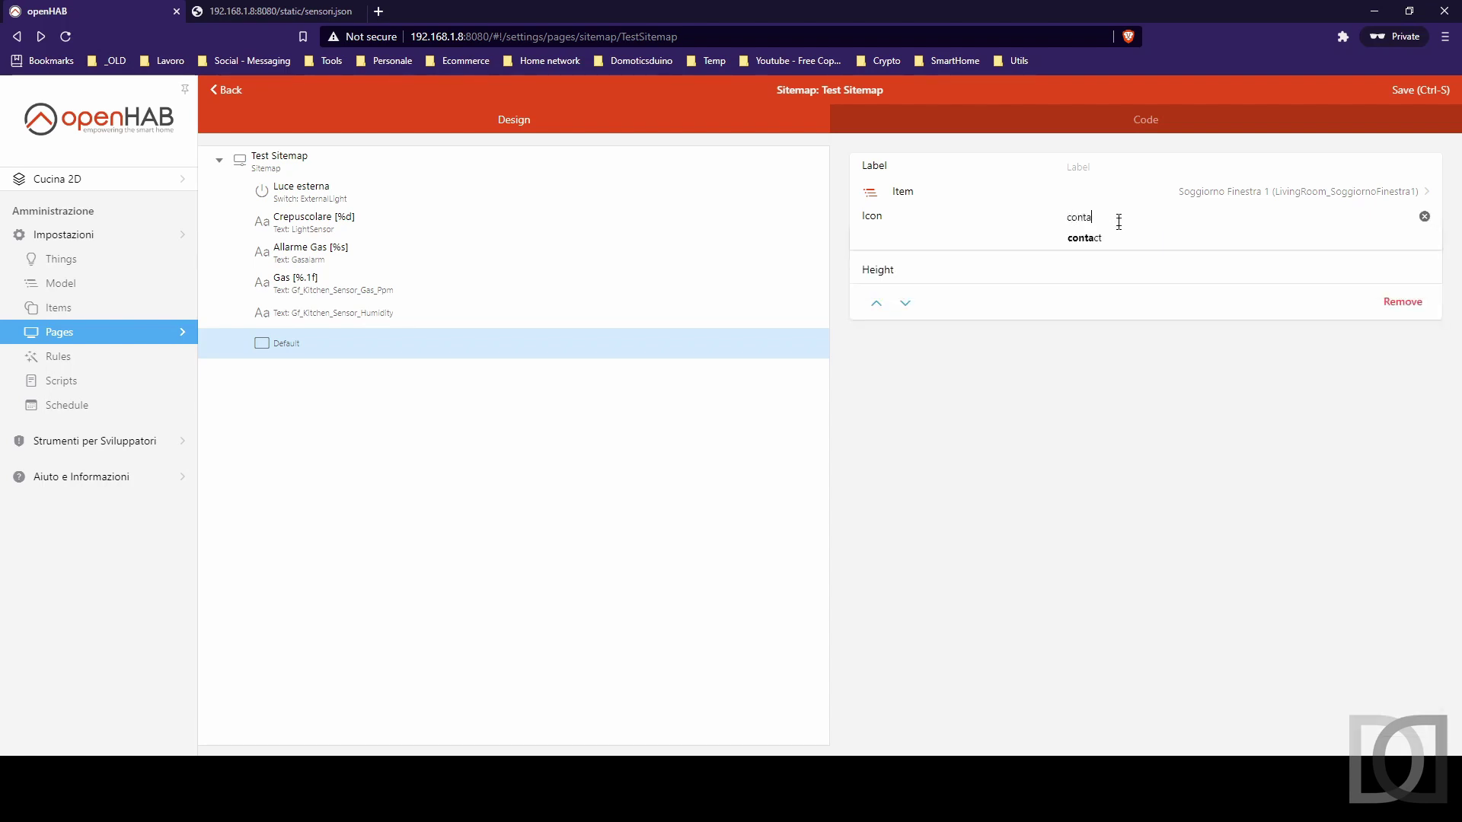
{"action": "left_click", "coordinate": [1090, 241]}
{"action": "left_click", "coordinate": [1425, 93]}
Open Test Sitemap in Basic UI and compare the Soggiorno Finestra 1 icon with the sensori.json page
{"action": "left_click", "coordinate": [116, 127]}
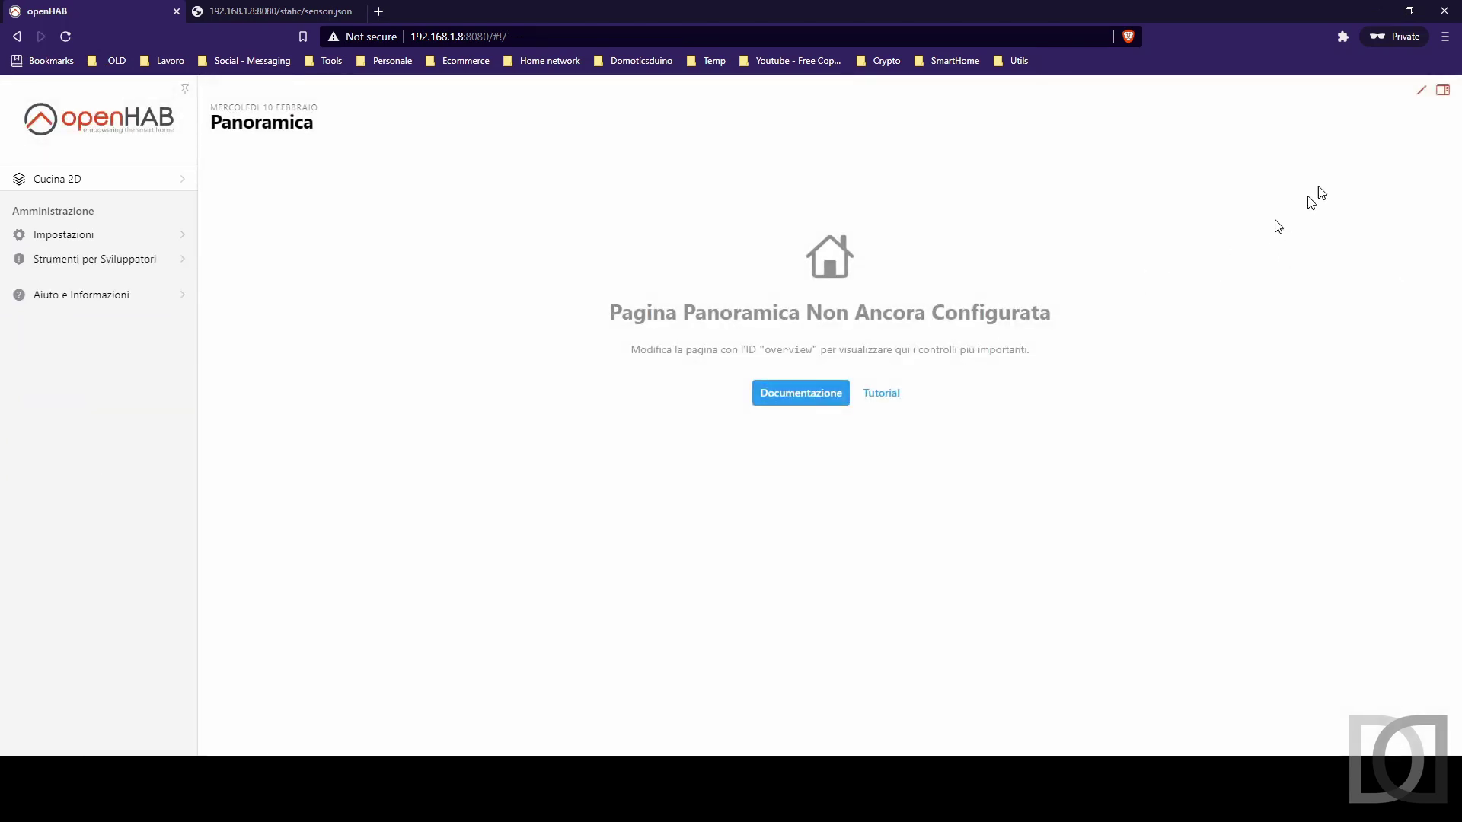
{"action": "left_click", "coordinate": [1442, 92]}
{"action": "left_click", "coordinate": [1332, 185]}
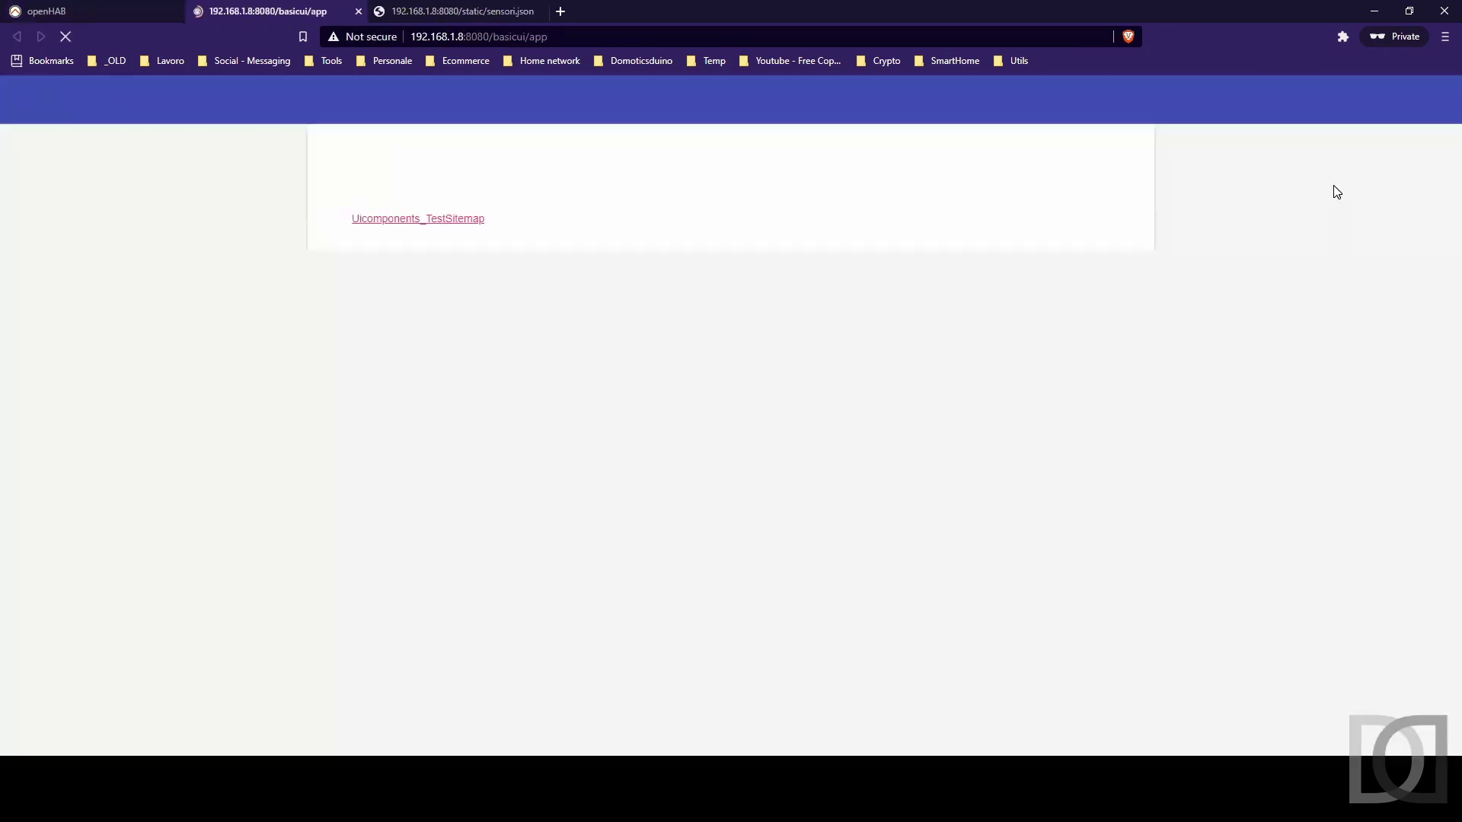
{"action": "left_click", "coordinate": [418, 219]}
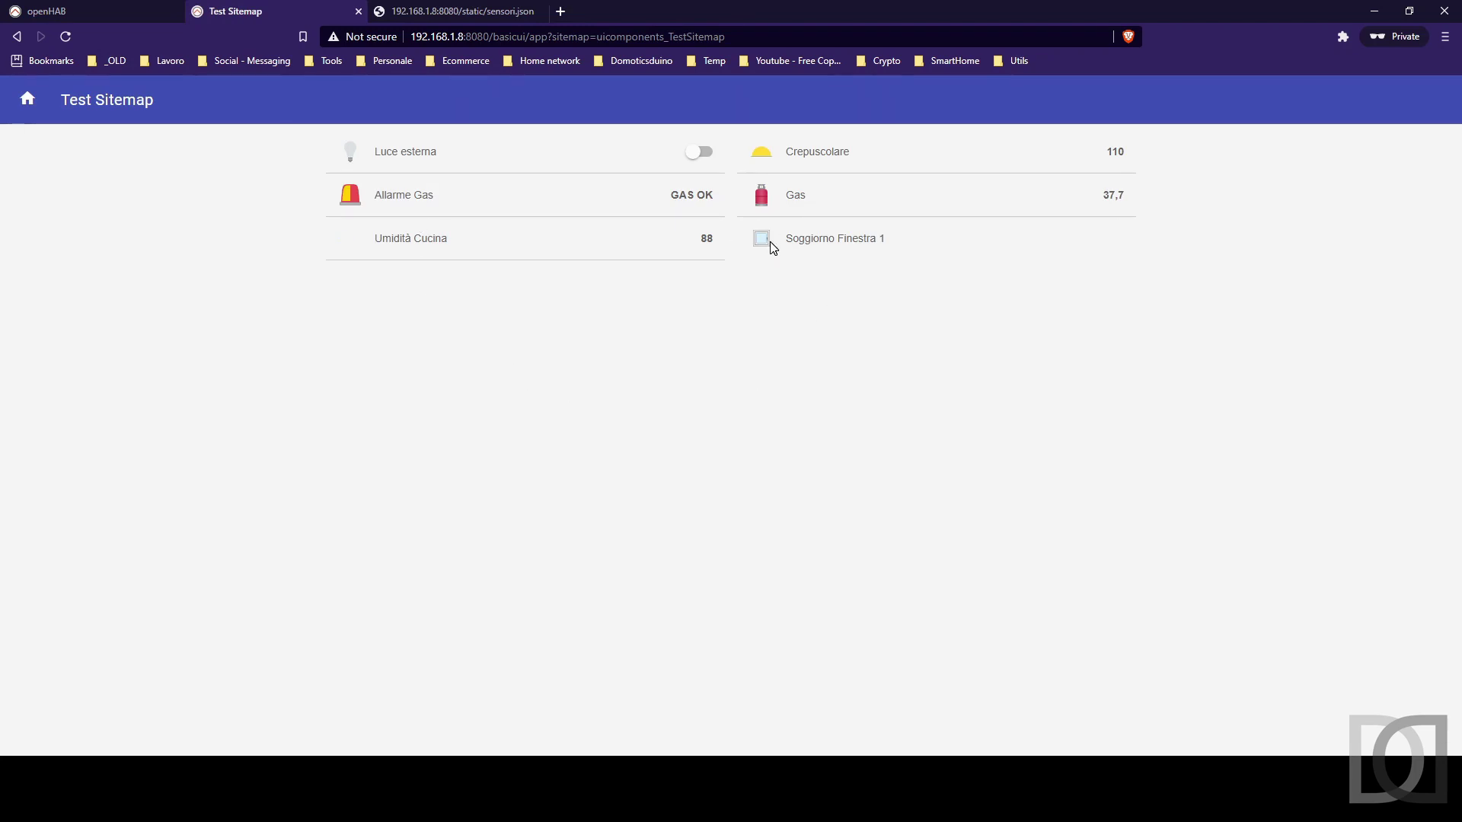
{"action": "left_click", "coordinate": [450, 12]}
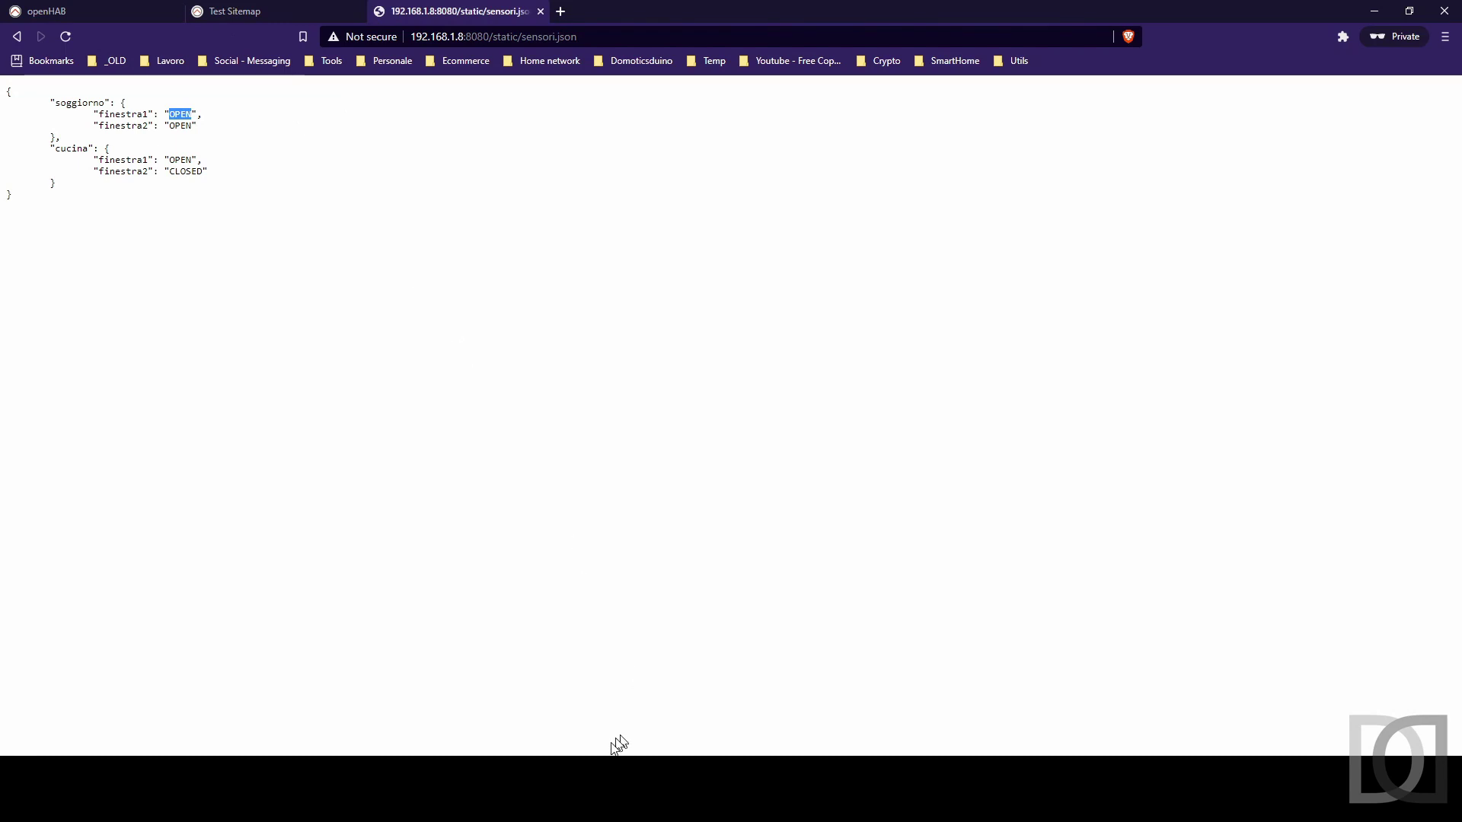
{"action": "left_click", "coordinate": [278, 9]}
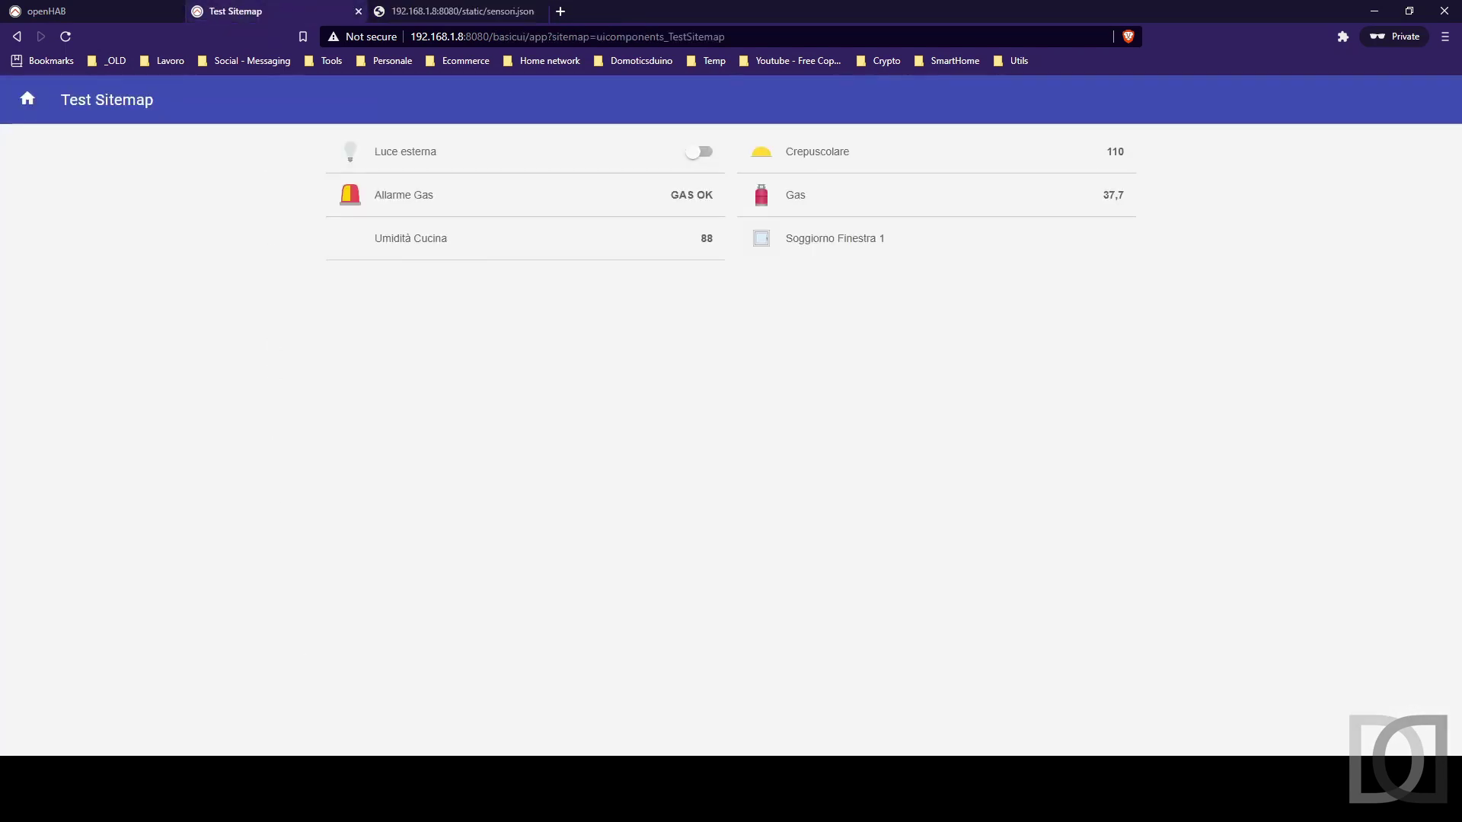
Switch to Visual Studio Code, set soggiorno finestra1 to OPEN in sensori.json, save it and return to the openHAB page
{"action": "key", "text": "alt+Tab"}
{"action": "double_click", "coordinate": [169, 83]}
{"action": "type", "text": "OPEN"}
{"action": "key", "text": "ctrl+s"}
{"action": "key", "text": "alt+Tab"}
{"action": "left_click", "coordinate": [54, 10]}
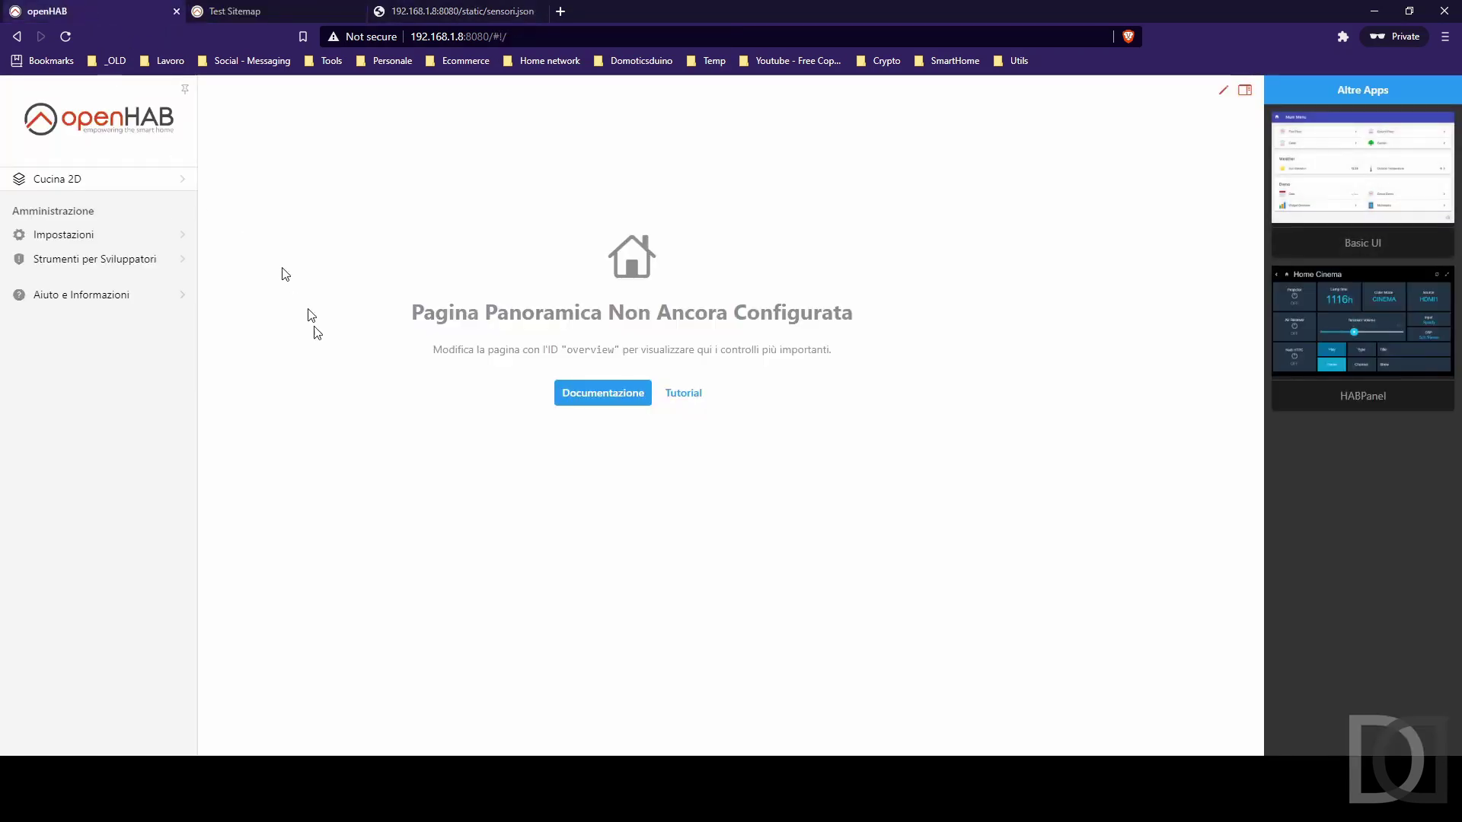
{"action": "left_click", "coordinate": [79, 237]}
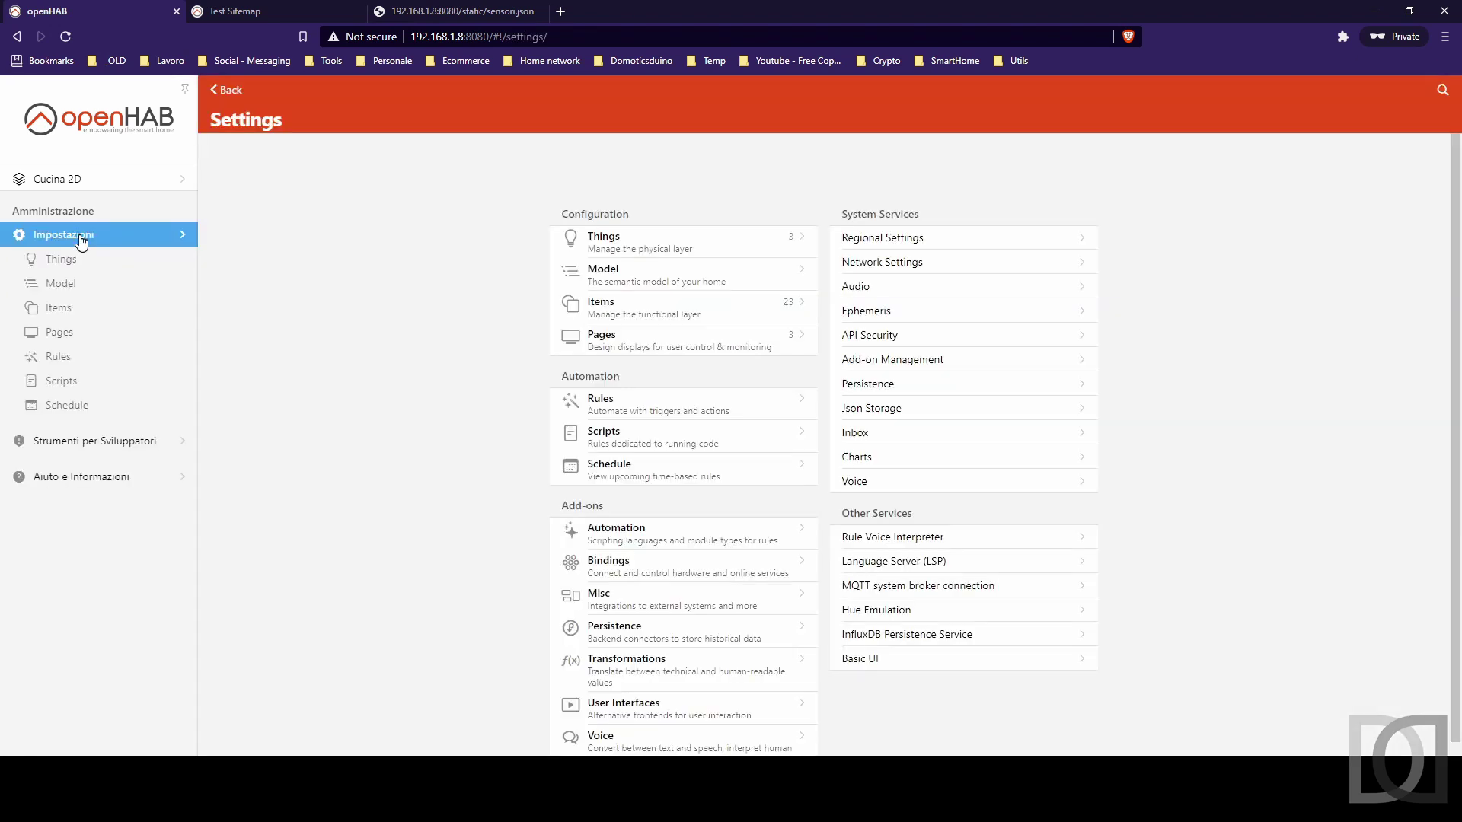
{"action": "left_click", "coordinate": [72, 283]}
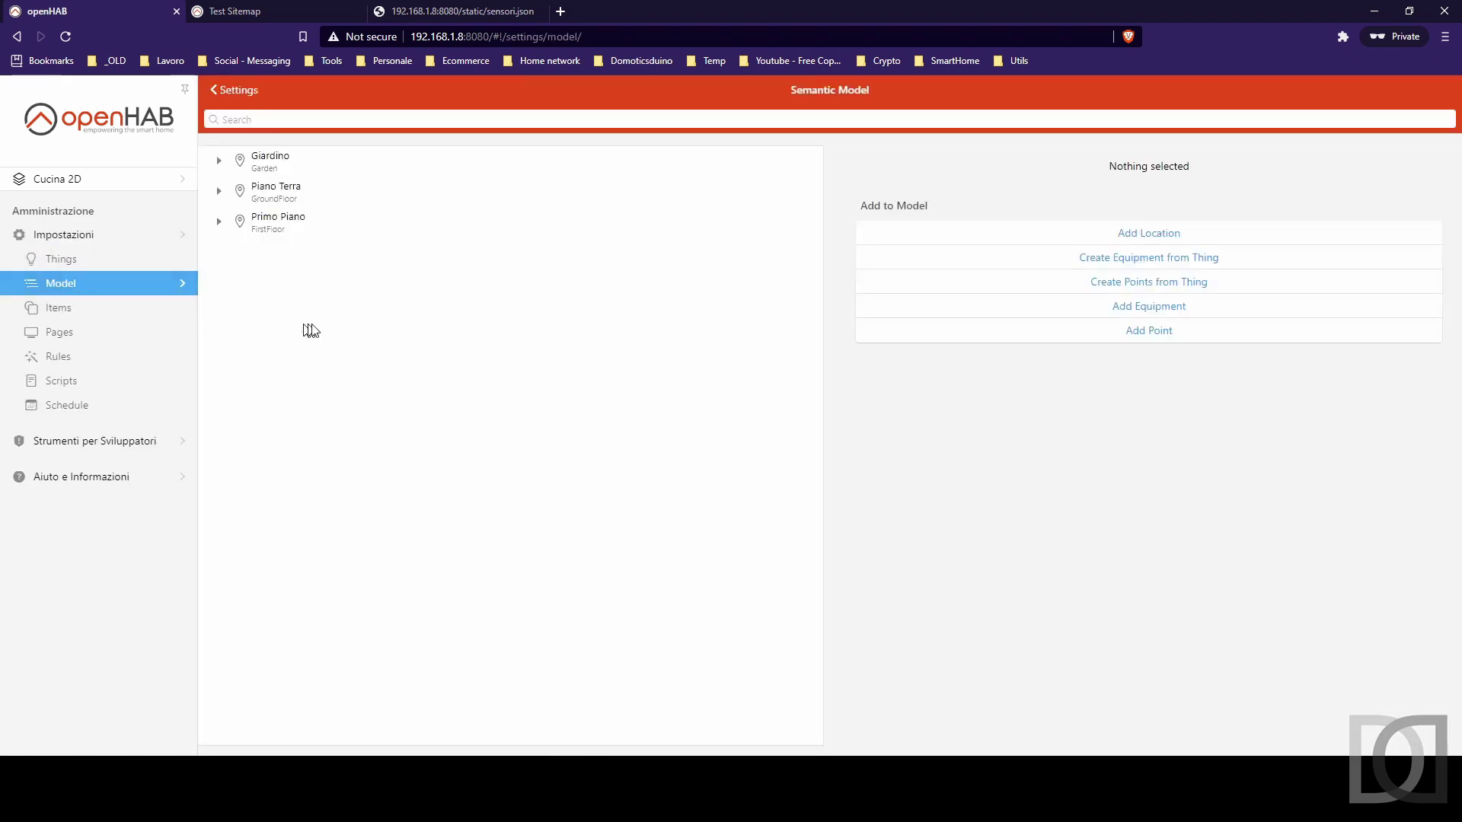
{"action": "left_click", "coordinate": [219, 192]}
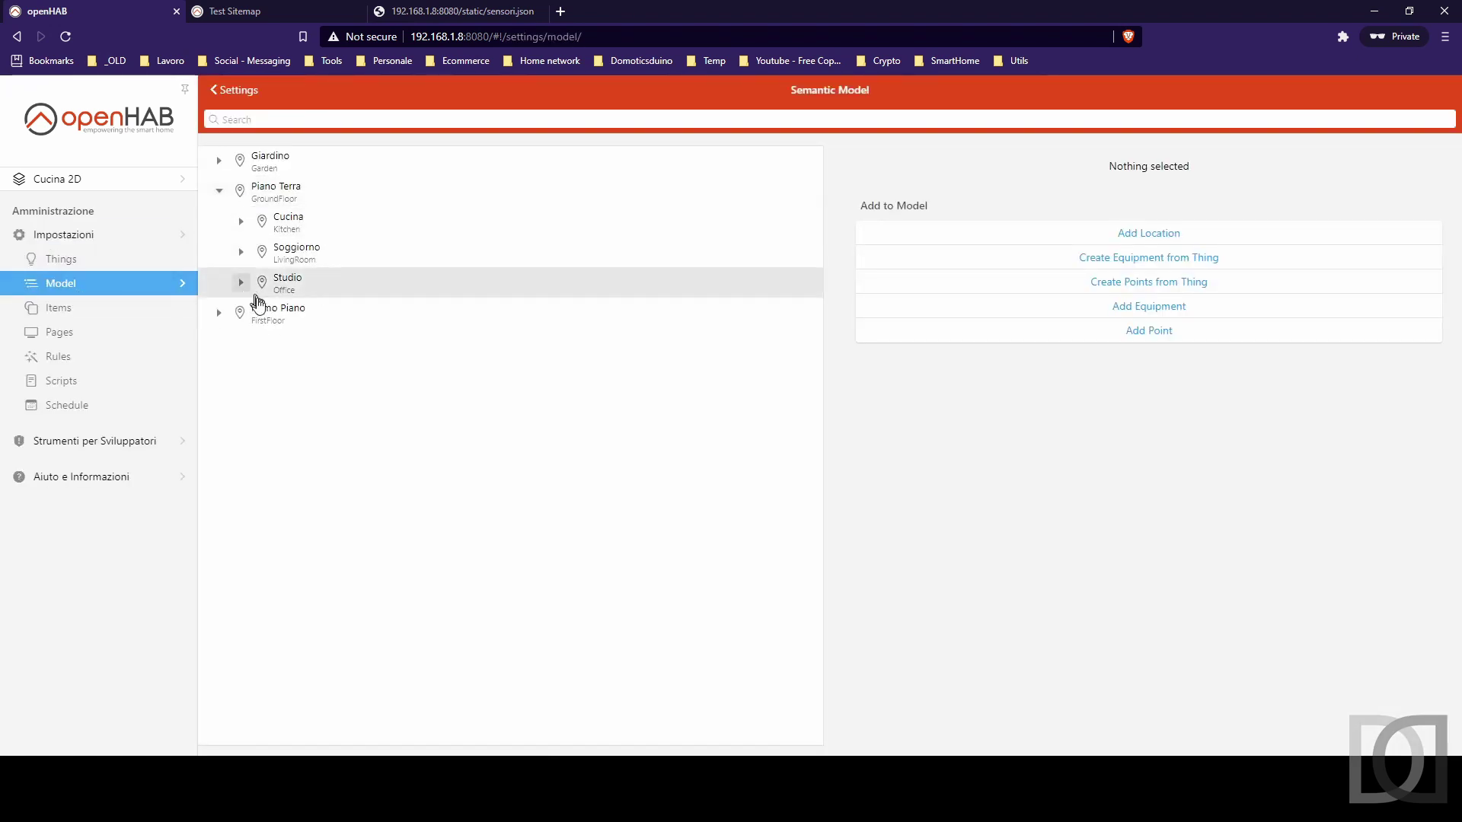
{"action": "left_click", "coordinate": [288, 223]}
{"action": "left_click", "coordinate": [455, 12]}
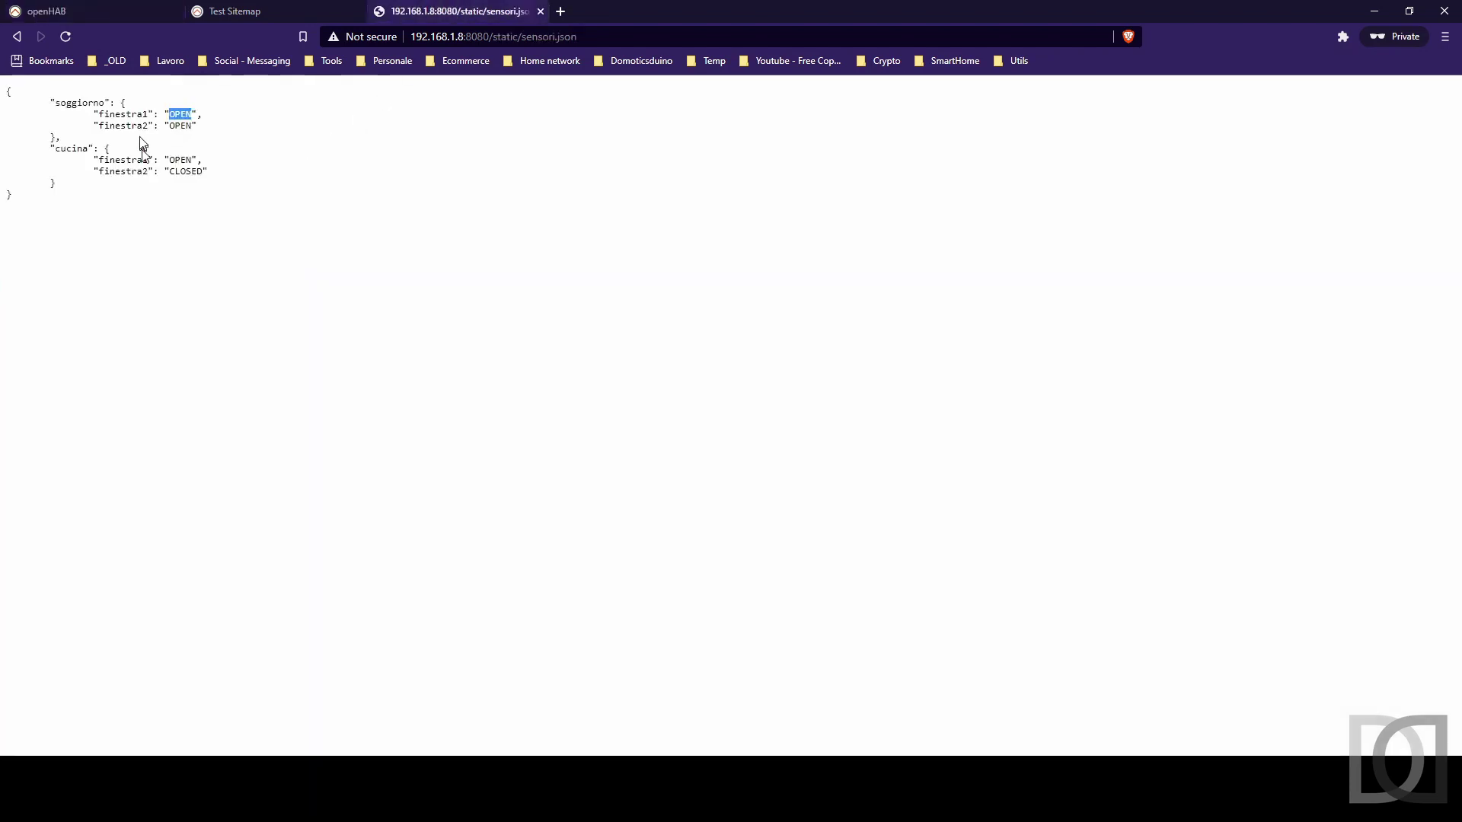
{"action": "left_click", "coordinate": [73, 11]}
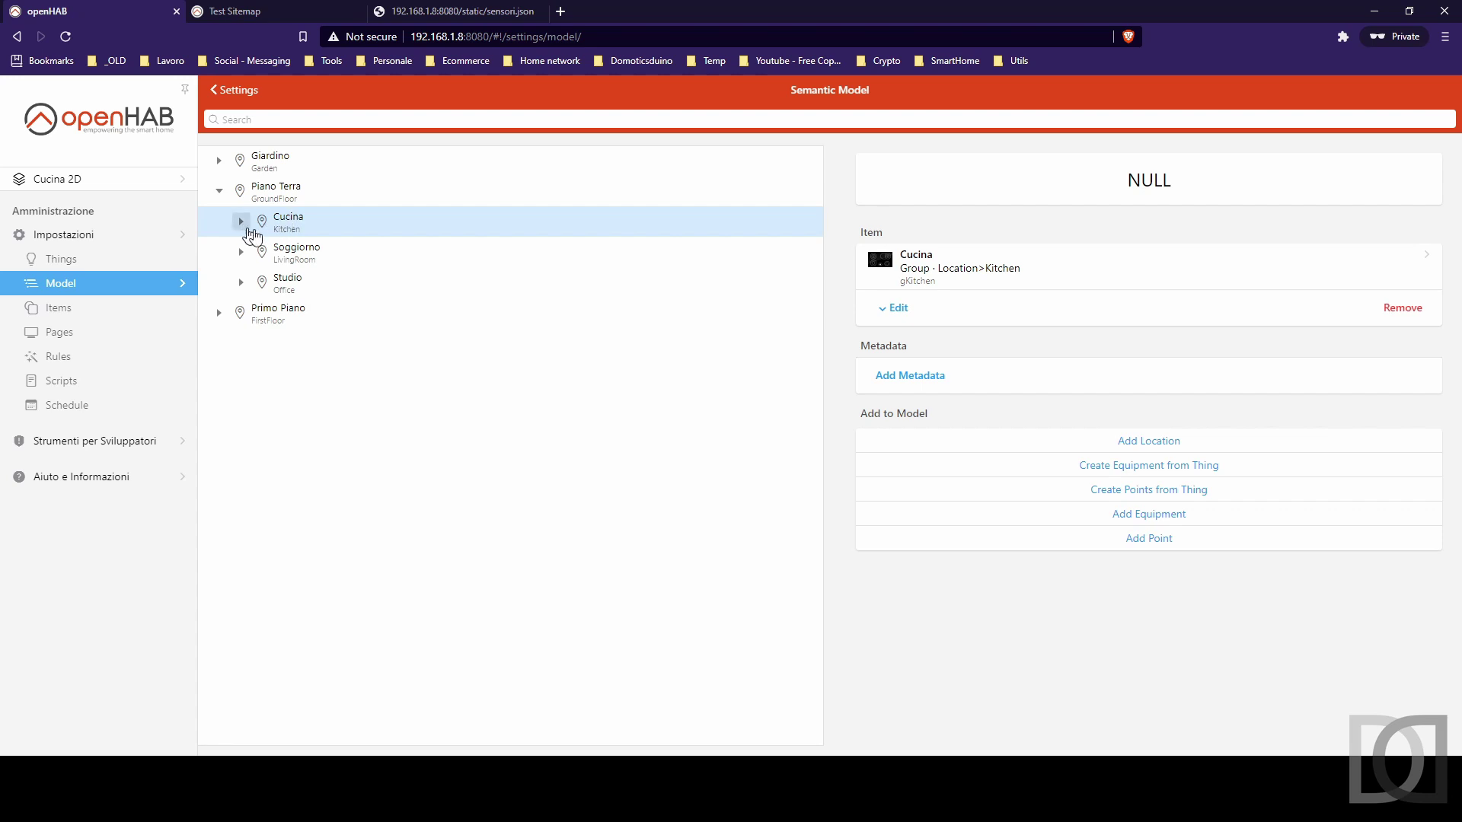
{"action": "left_click", "coordinate": [1176, 499]}
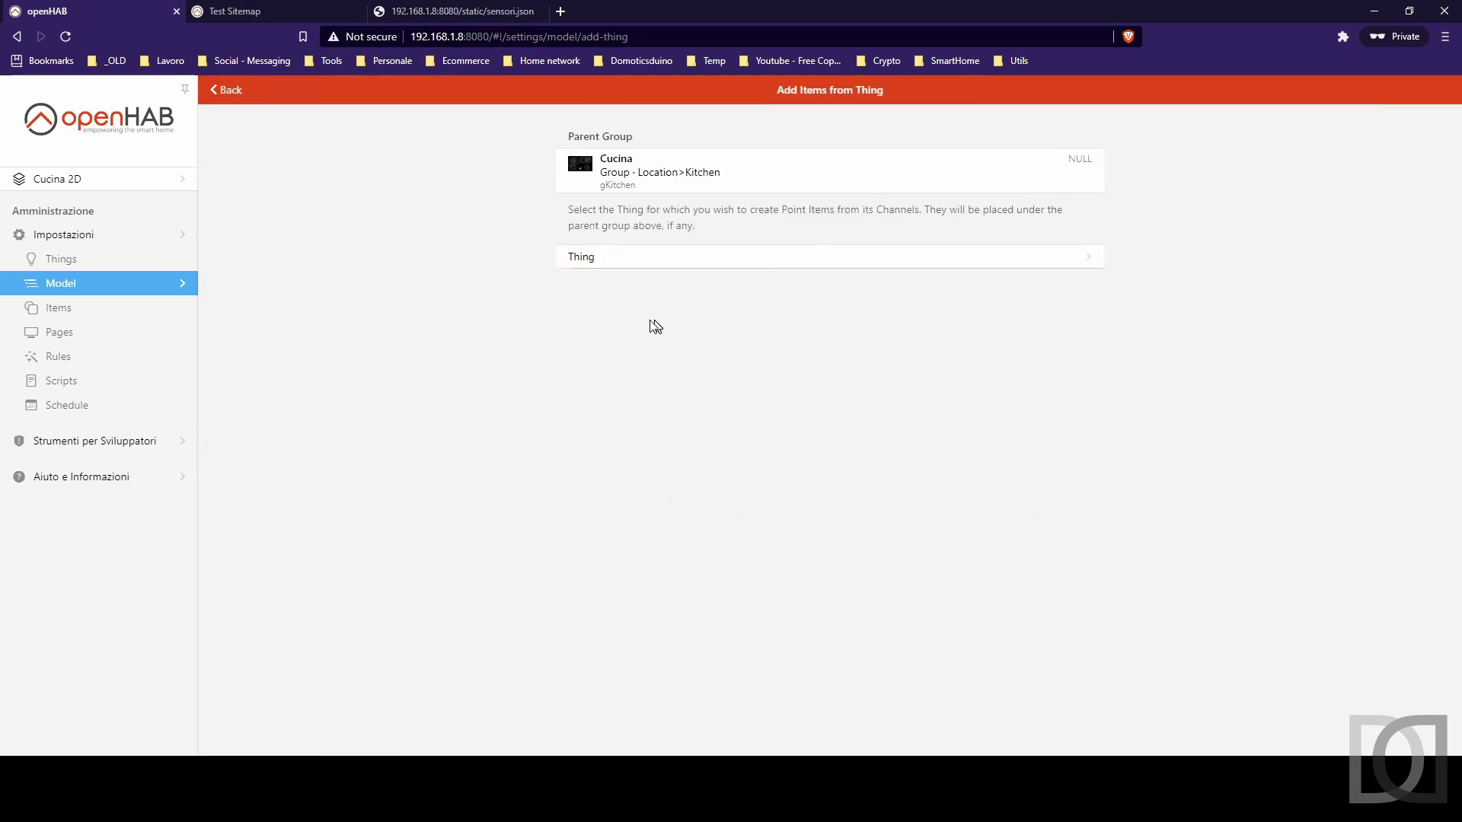
{"action": "left_click", "coordinate": [611, 261]}
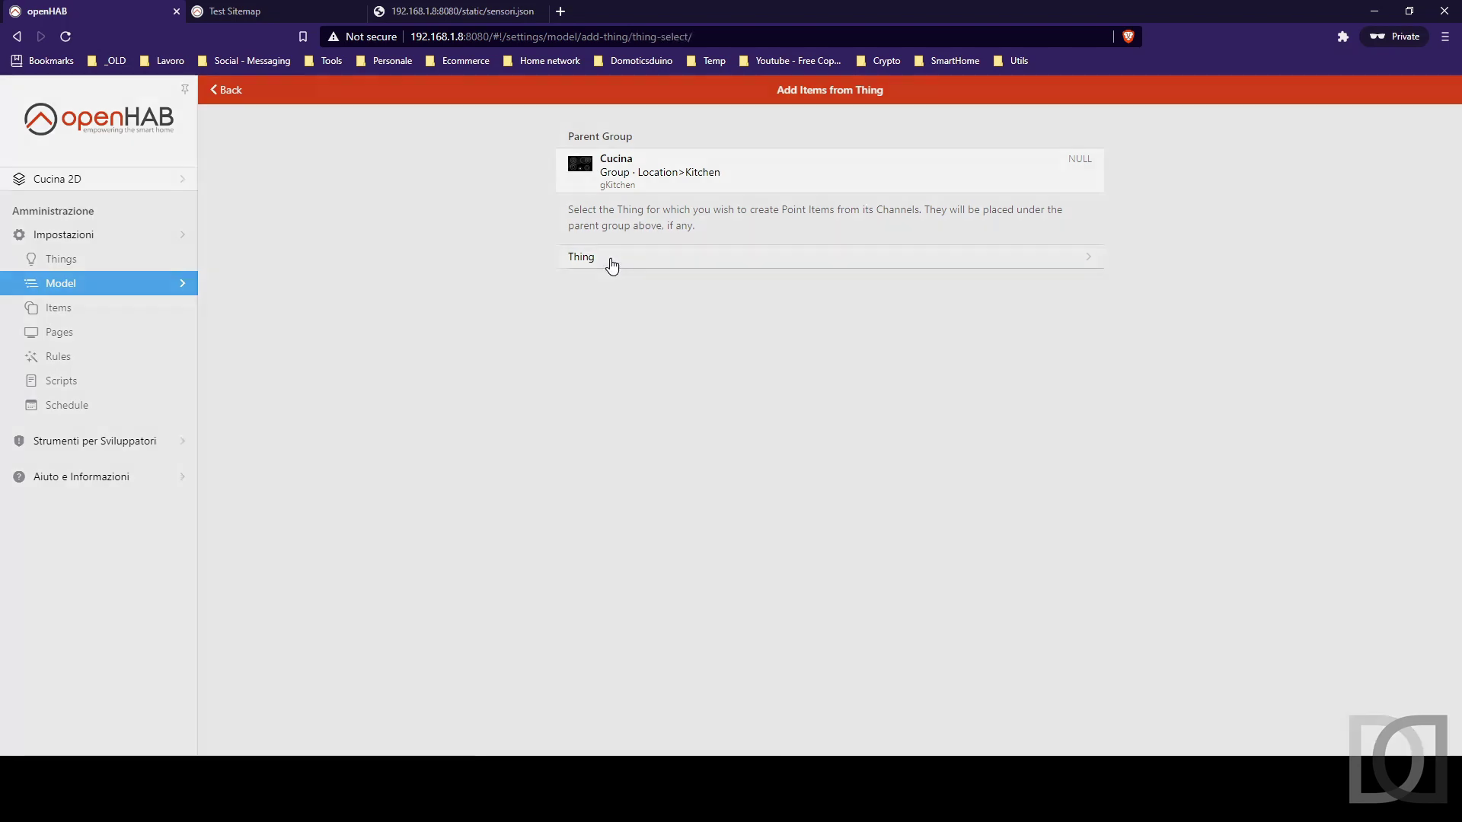
{"action": "left_click", "coordinate": [573, 301]}
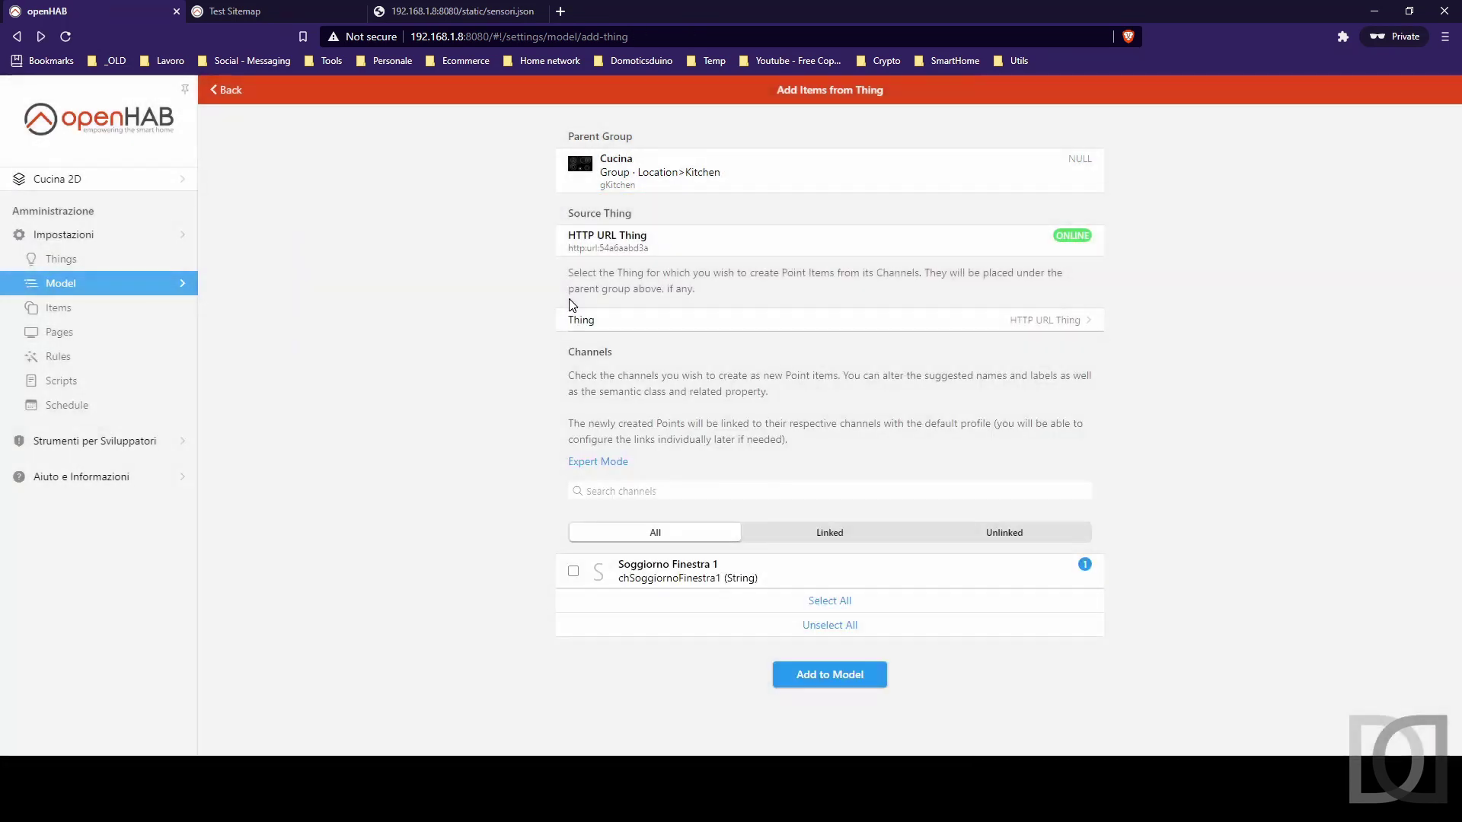
{"action": "left_click", "coordinate": [574, 571]}
{"action": "left_click", "coordinate": [569, 573]}
Start a new channel on the HTTP URL Thing with identifier chCucinaFinestra1 and label Cucina Finestra 1
{"action": "left_click", "coordinate": [91, 268]}
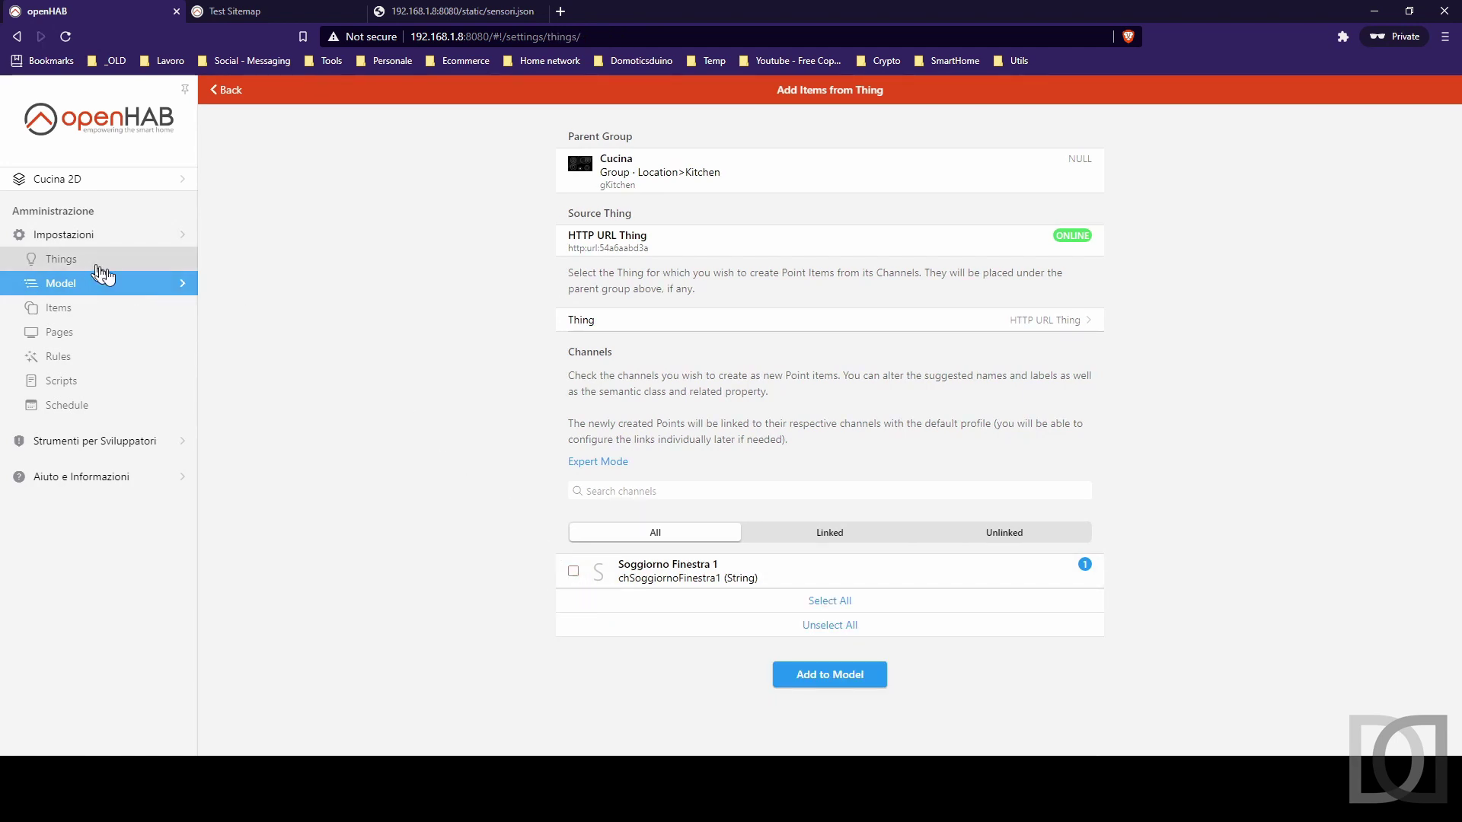
{"action": "left_click", "coordinate": [645, 249]}
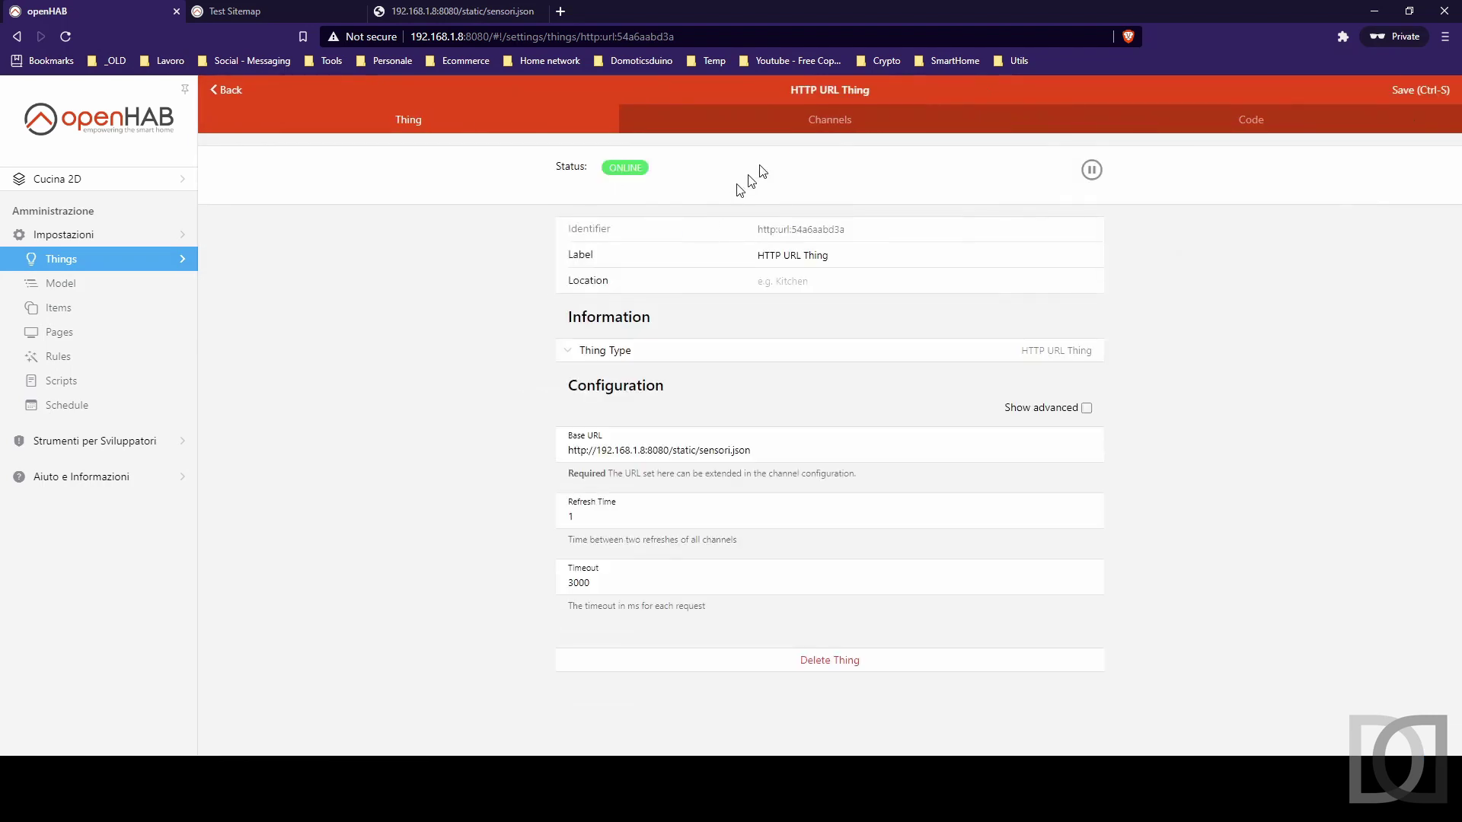
{"action": "left_click", "coordinate": [846, 124]}
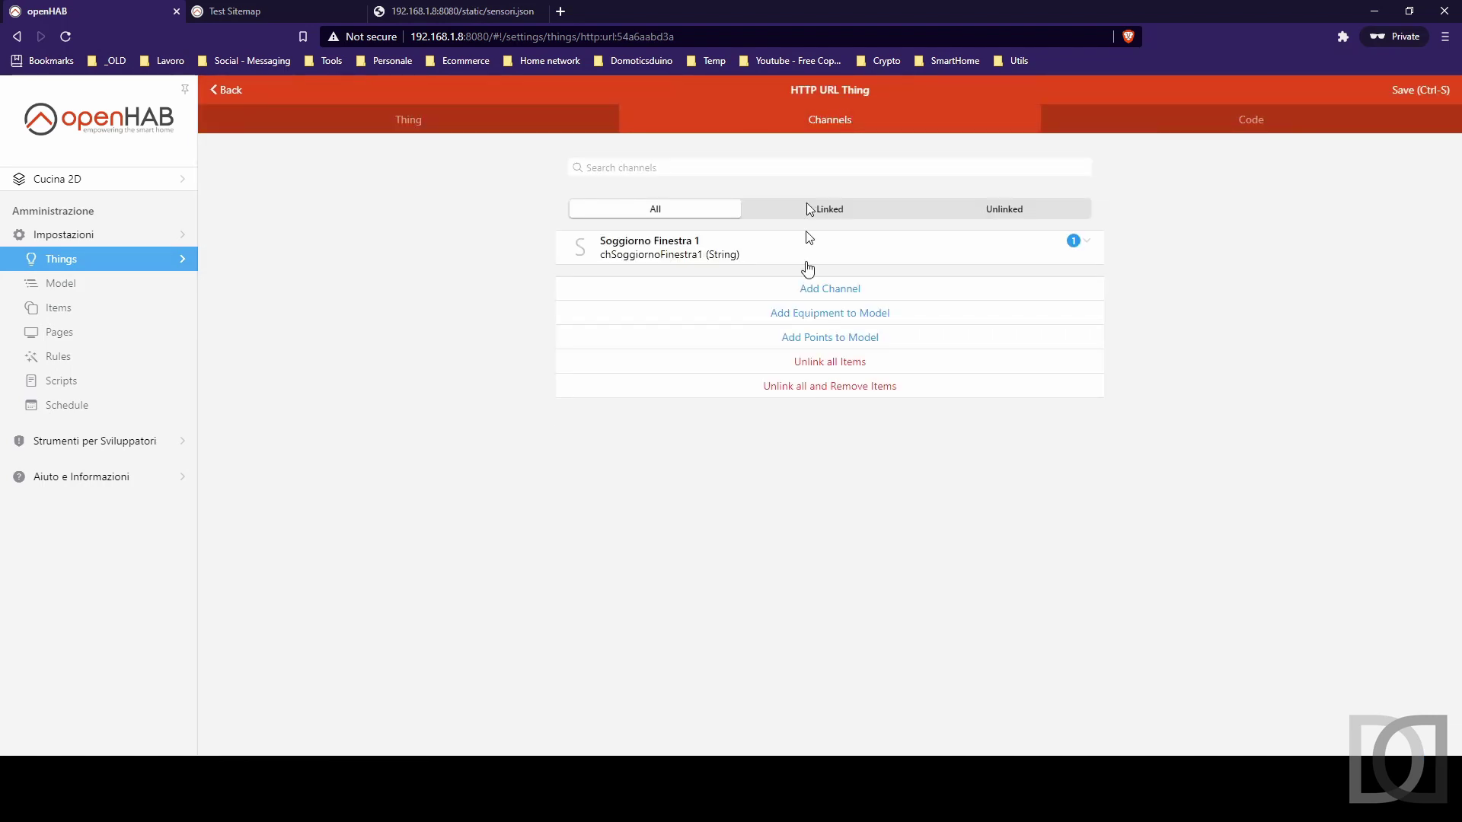
{"action": "left_click", "coordinate": [833, 297]}
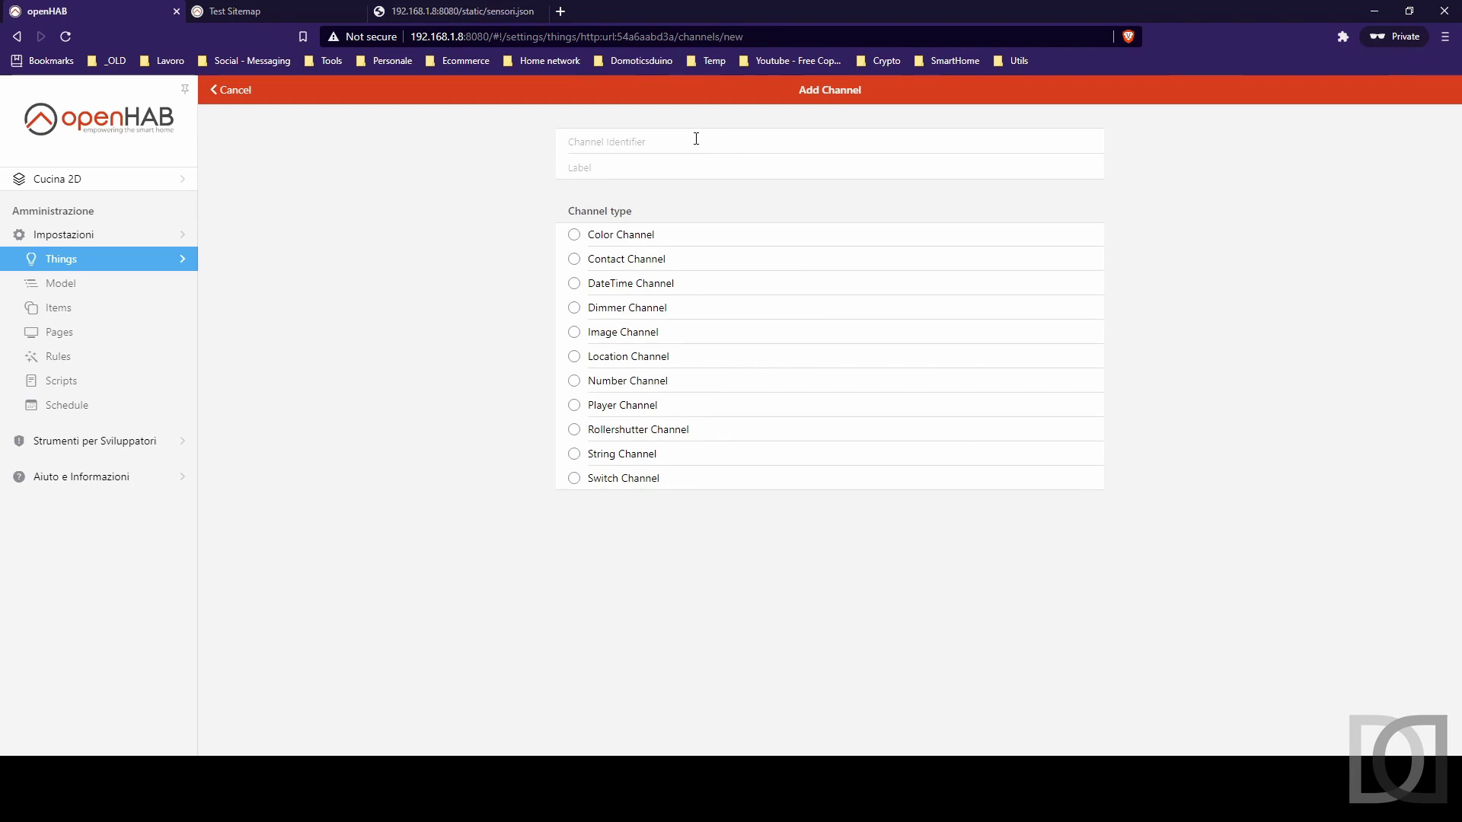
{"action": "type", "text": "Cucina D"}
{"action": "key", "text": "BackSpace"}
{"action": "key", "text": "BackSpace"}
{"action": "type", "text": "a"}
{"action": "key", "text": "Home"}
{"action": "type", "text": "ch"}
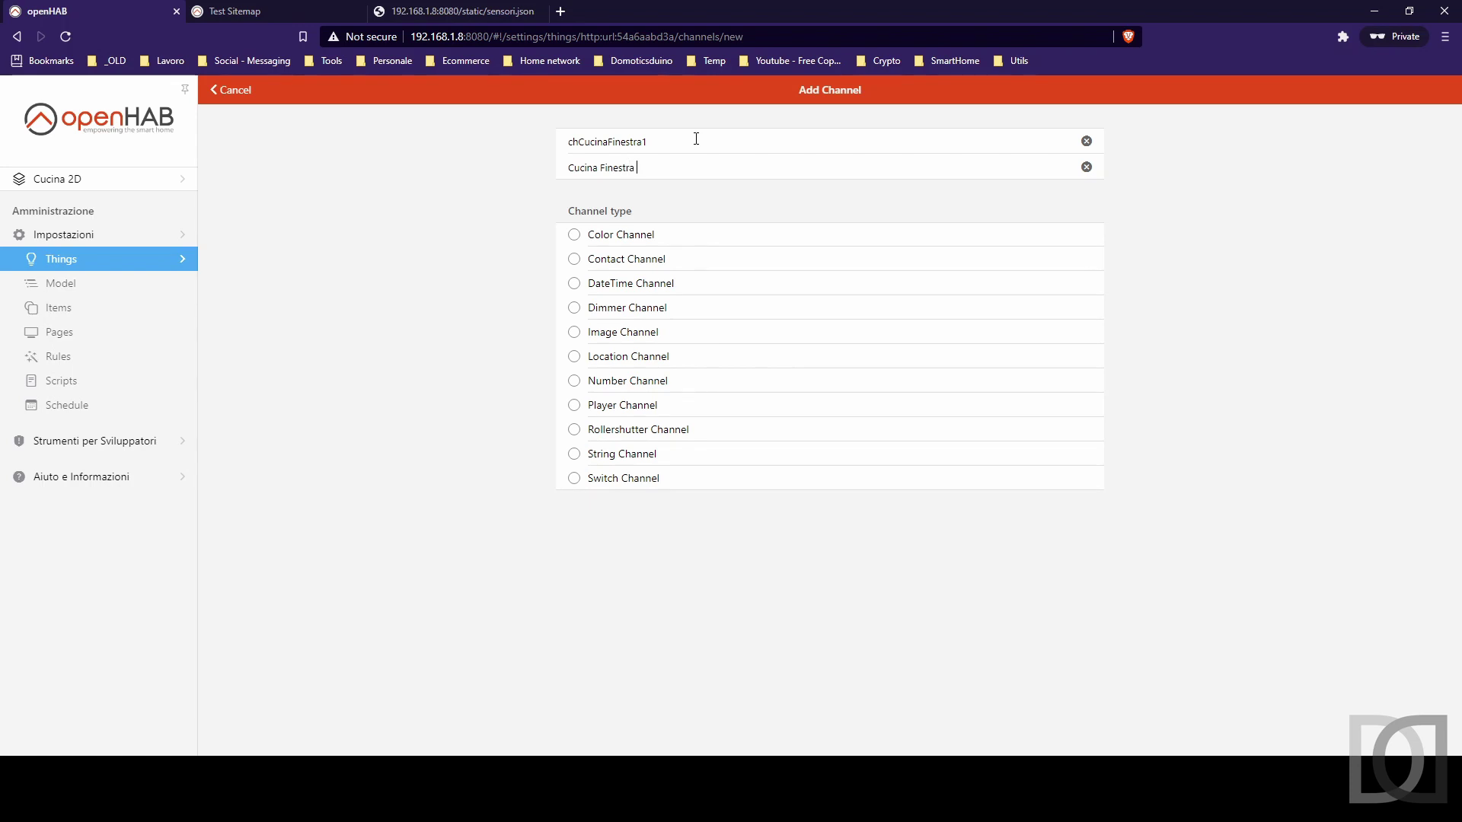
Make it a String Channel with a JSONPATH state transformation reading cucina finestra1, adjust its advanced settings and create the channel
{"action": "left_click", "coordinate": [623, 455]}
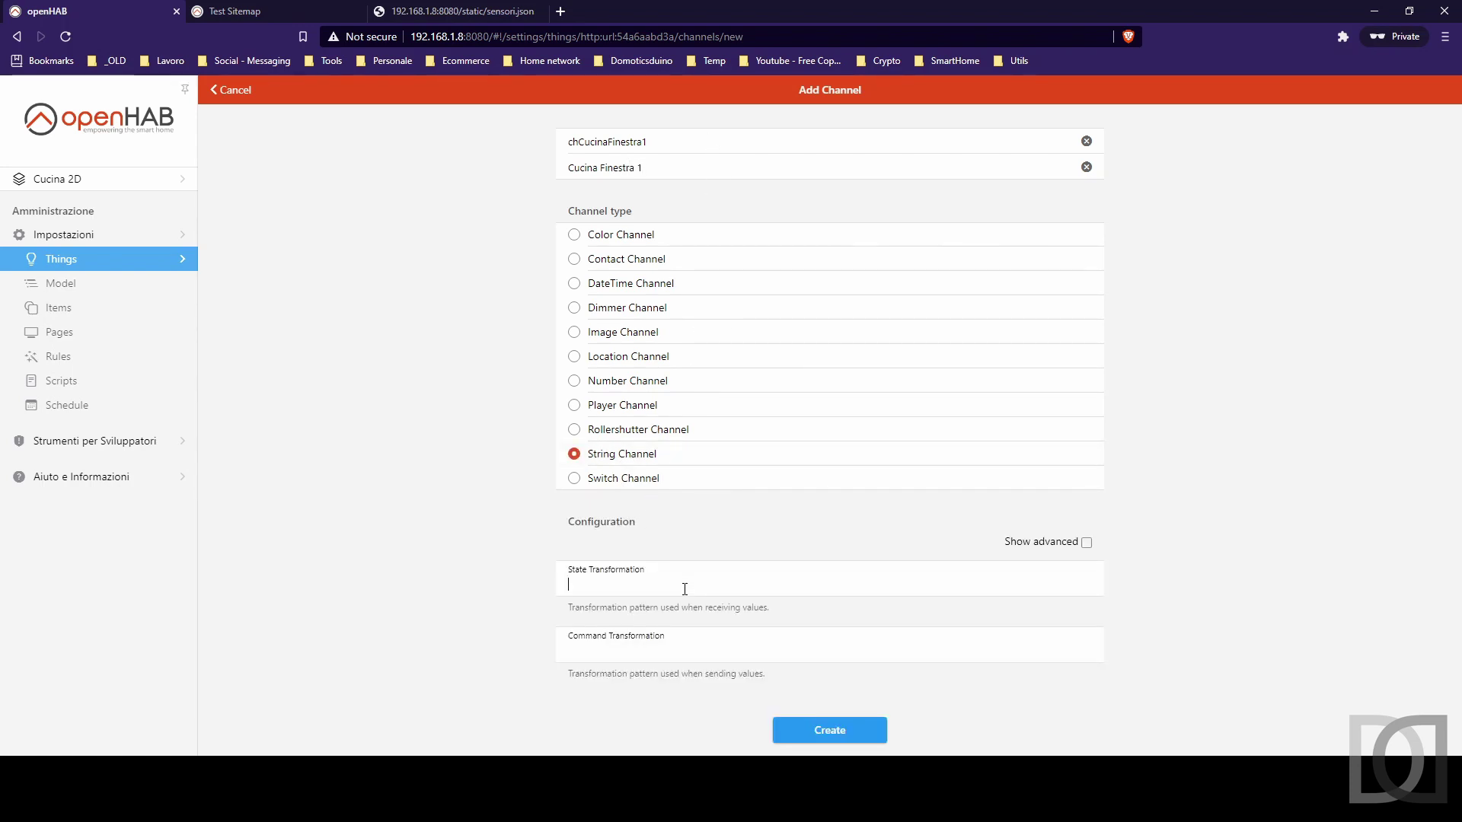
{"action": "type", "text": "JSONPATH:$.cucina.fin"}
{"action": "left_click", "coordinate": [1086, 542]}
{"action": "scroll", "coordinate": [1062, 567], "scroll_direction": "down", "scroll_amount": 4}
{"action": "left_click", "coordinate": [623, 670]}
{"action": "left_click", "coordinate": [824, 752]}
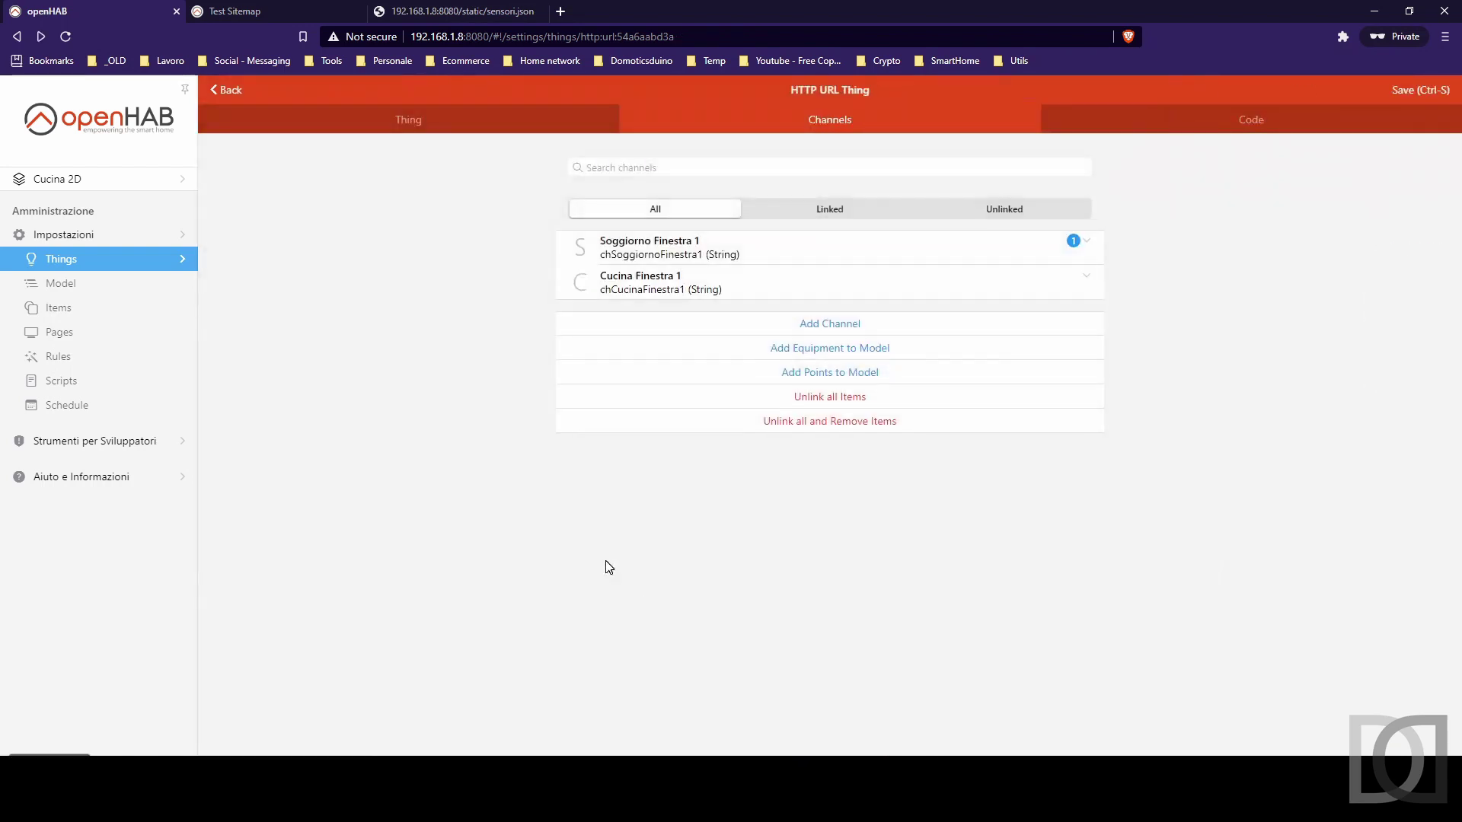
{"action": "left_click", "coordinate": [617, 283]}
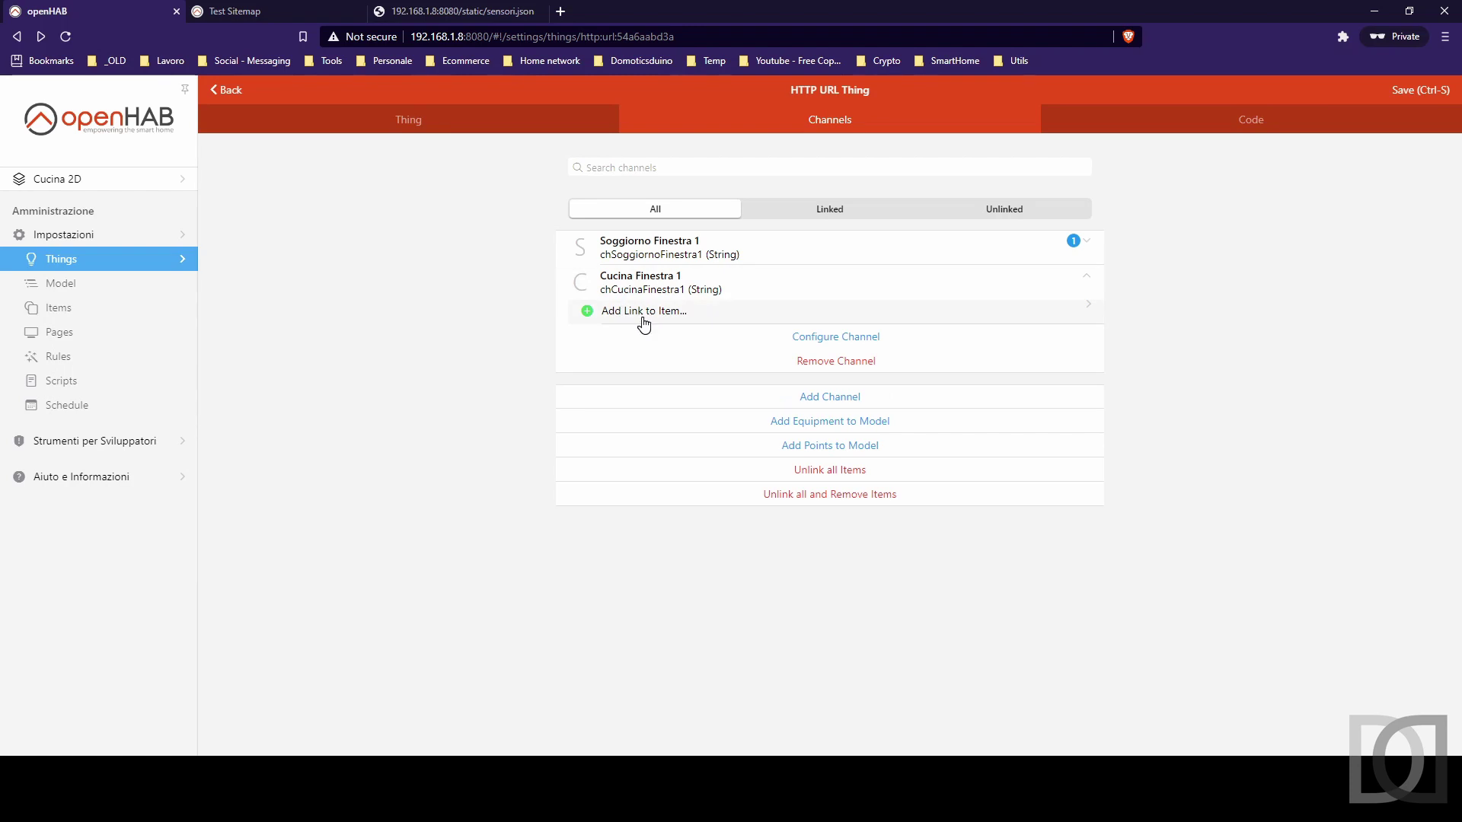
In the semantic model, start creating points from the HTTP URL Thing under Piano Terra's Cucina and select the Cucina Finestra 1 channel
{"action": "left_click", "coordinate": [79, 286]}
{"action": "left_click", "coordinate": [219, 190]}
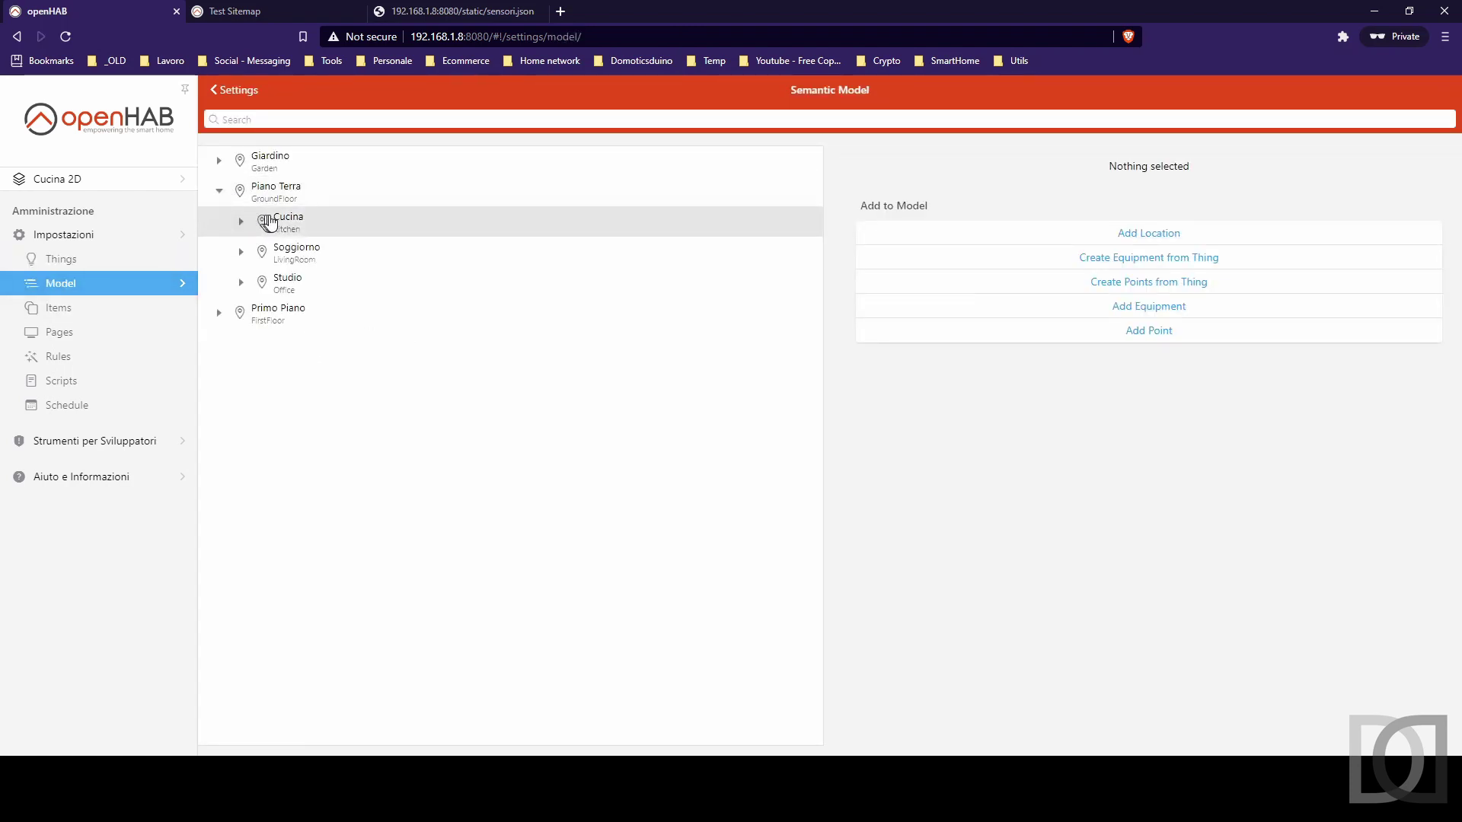
{"action": "left_click", "coordinate": [259, 222]}
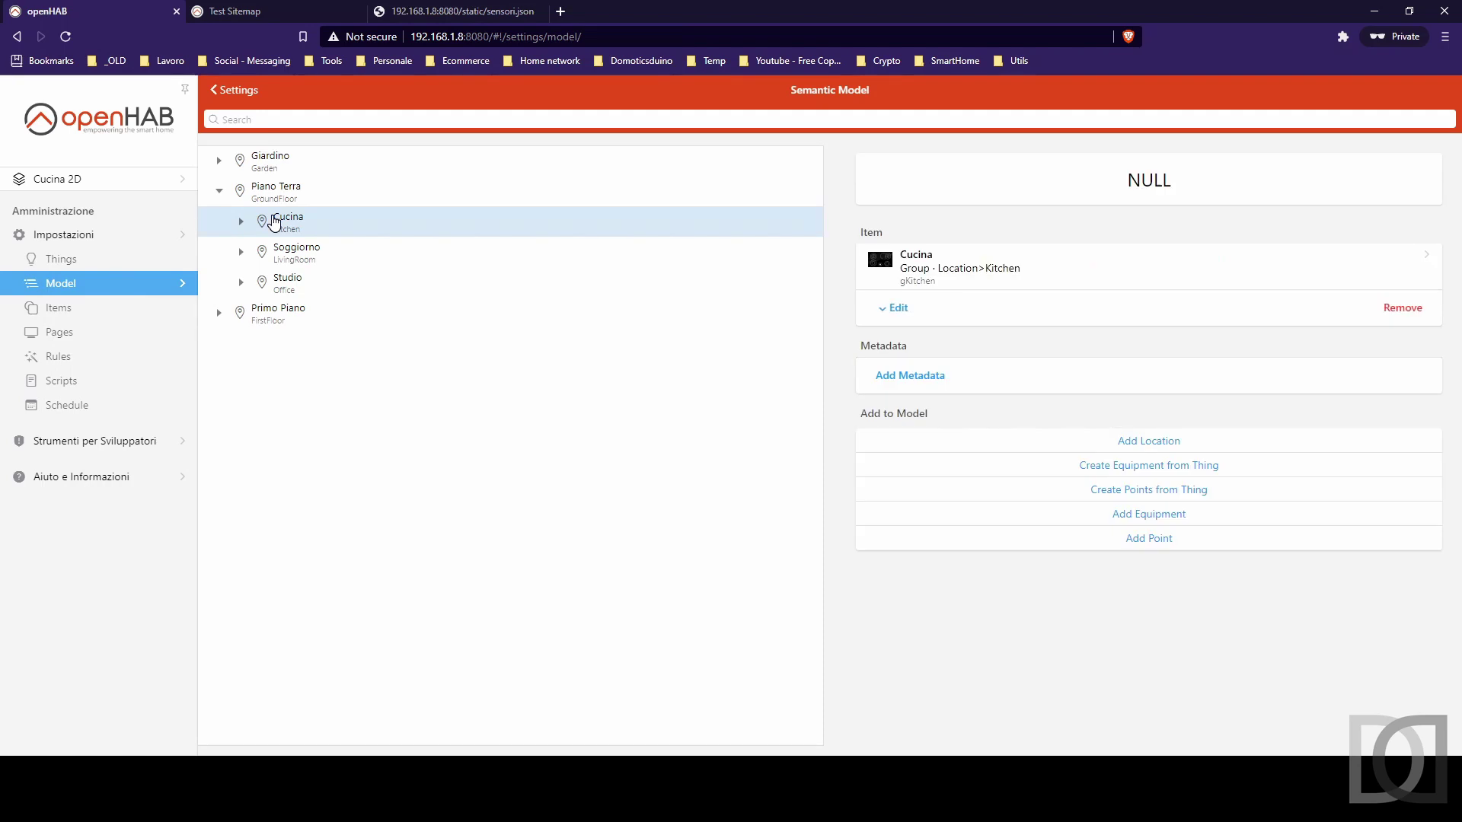
{"action": "left_click", "coordinate": [1164, 493]}
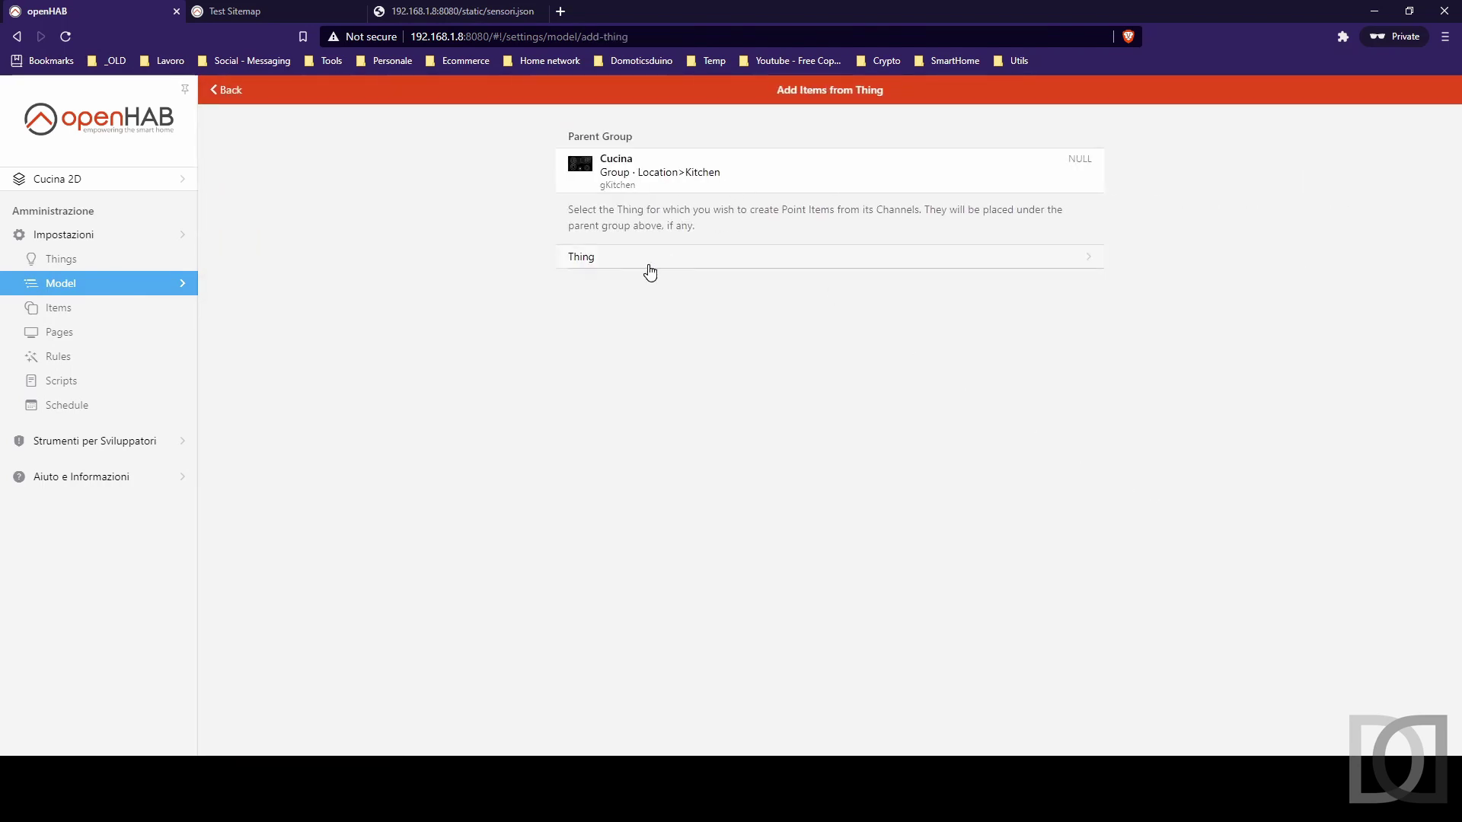
{"action": "left_click", "coordinate": [650, 271]}
{"action": "left_click", "coordinate": [595, 299]}
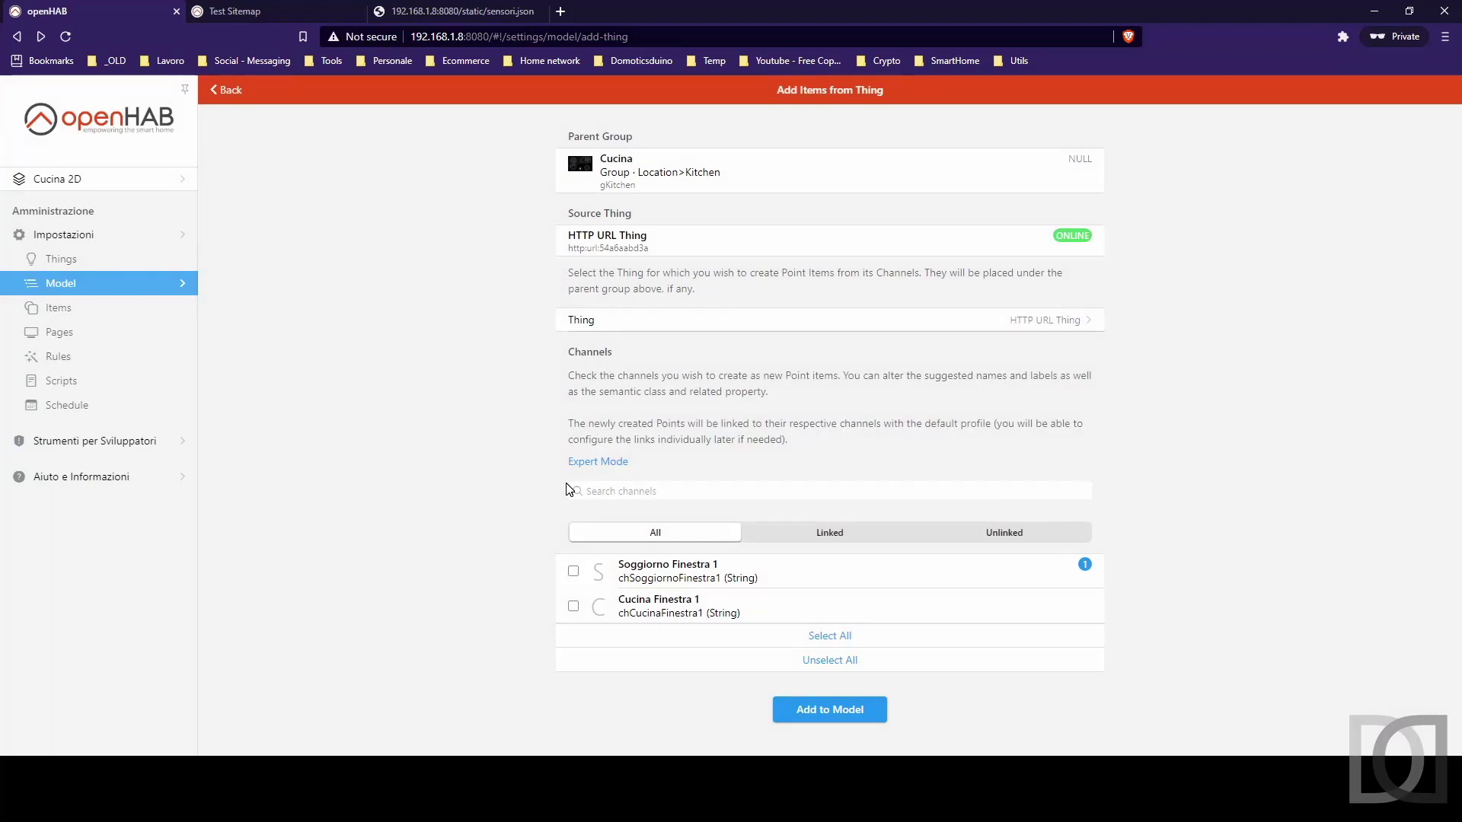
{"action": "left_click", "coordinate": [574, 607]}
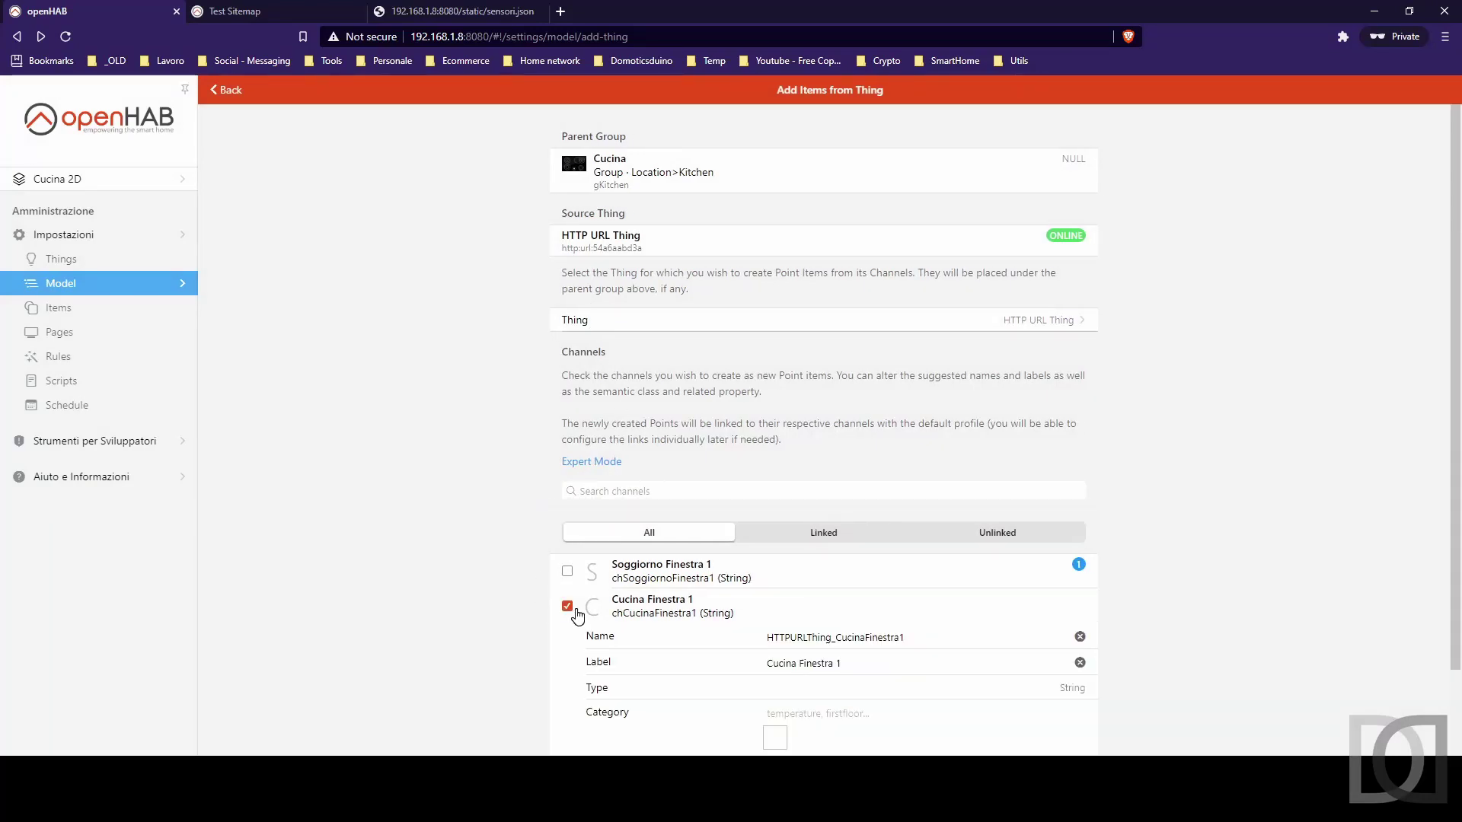
Set the Cucina Finestra 1 point's type to Contact and its category to contact
{"action": "scroll", "coordinate": [577, 615], "scroll_direction": "down", "scroll_amount": 2}
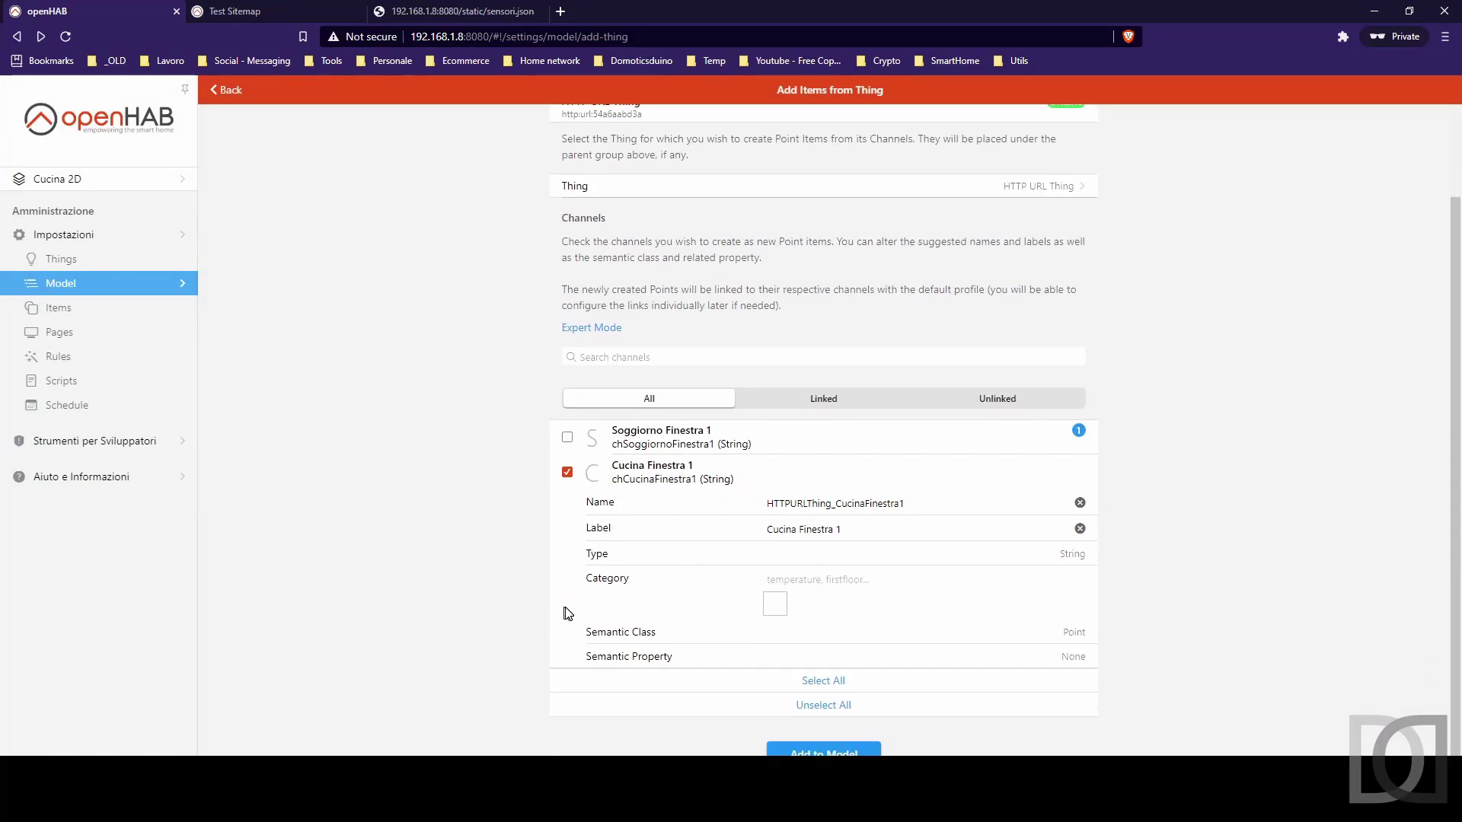
{"action": "left_click", "coordinate": [923, 557]}
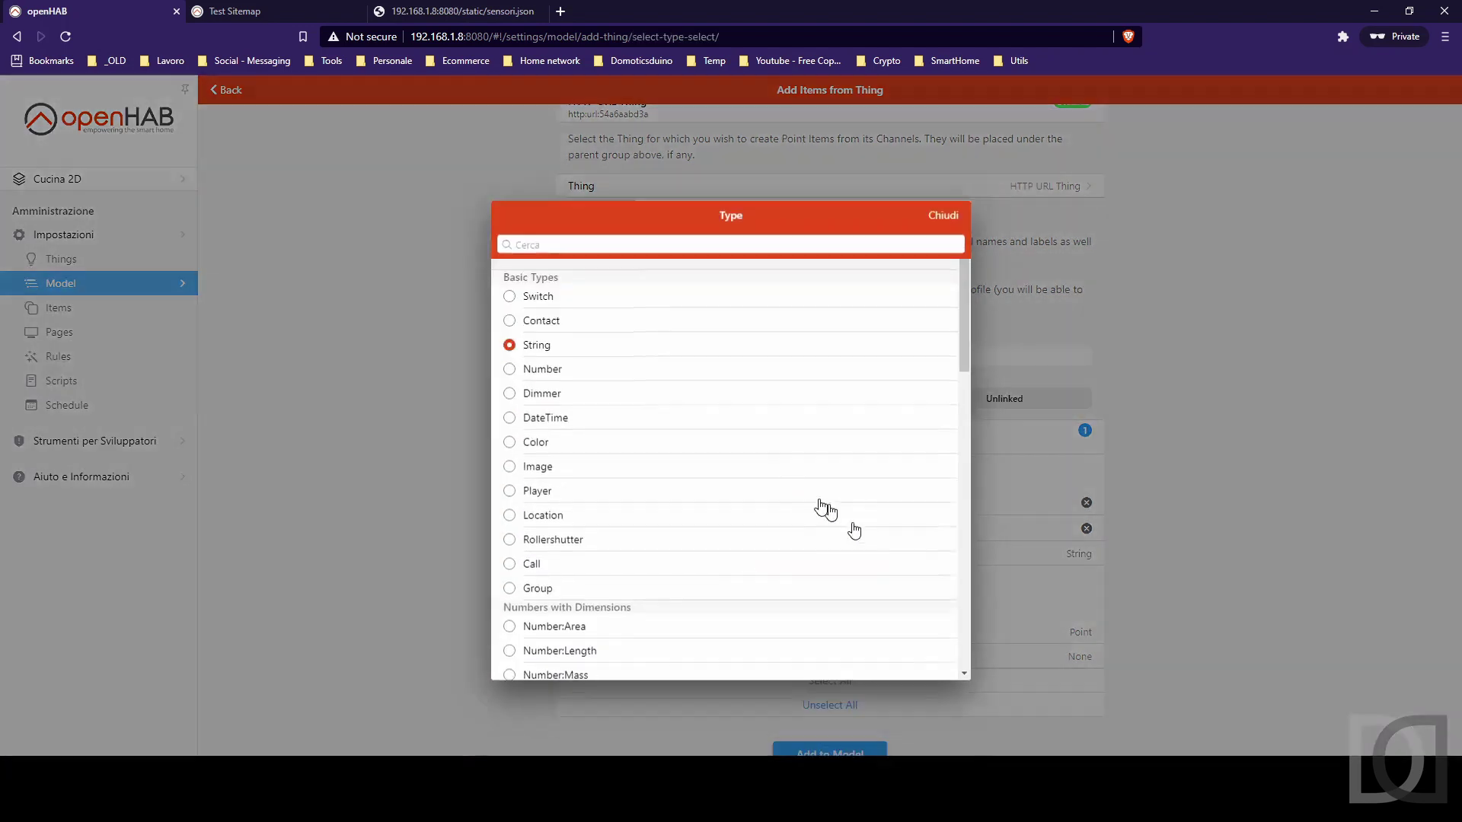
{"action": "left_click", "coordinate": [547, 314]}
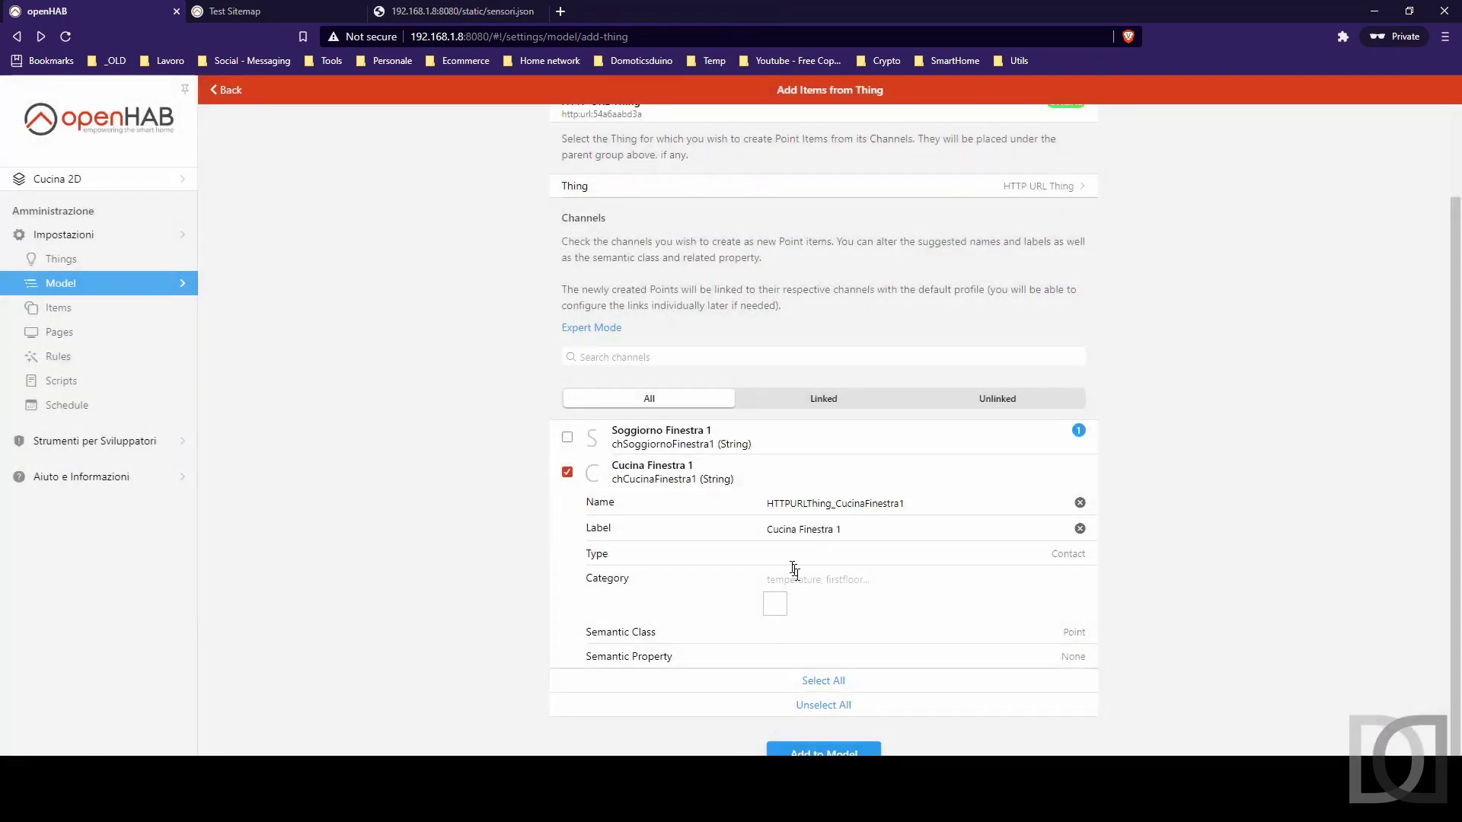
{"action": "type", "text": "contact"}
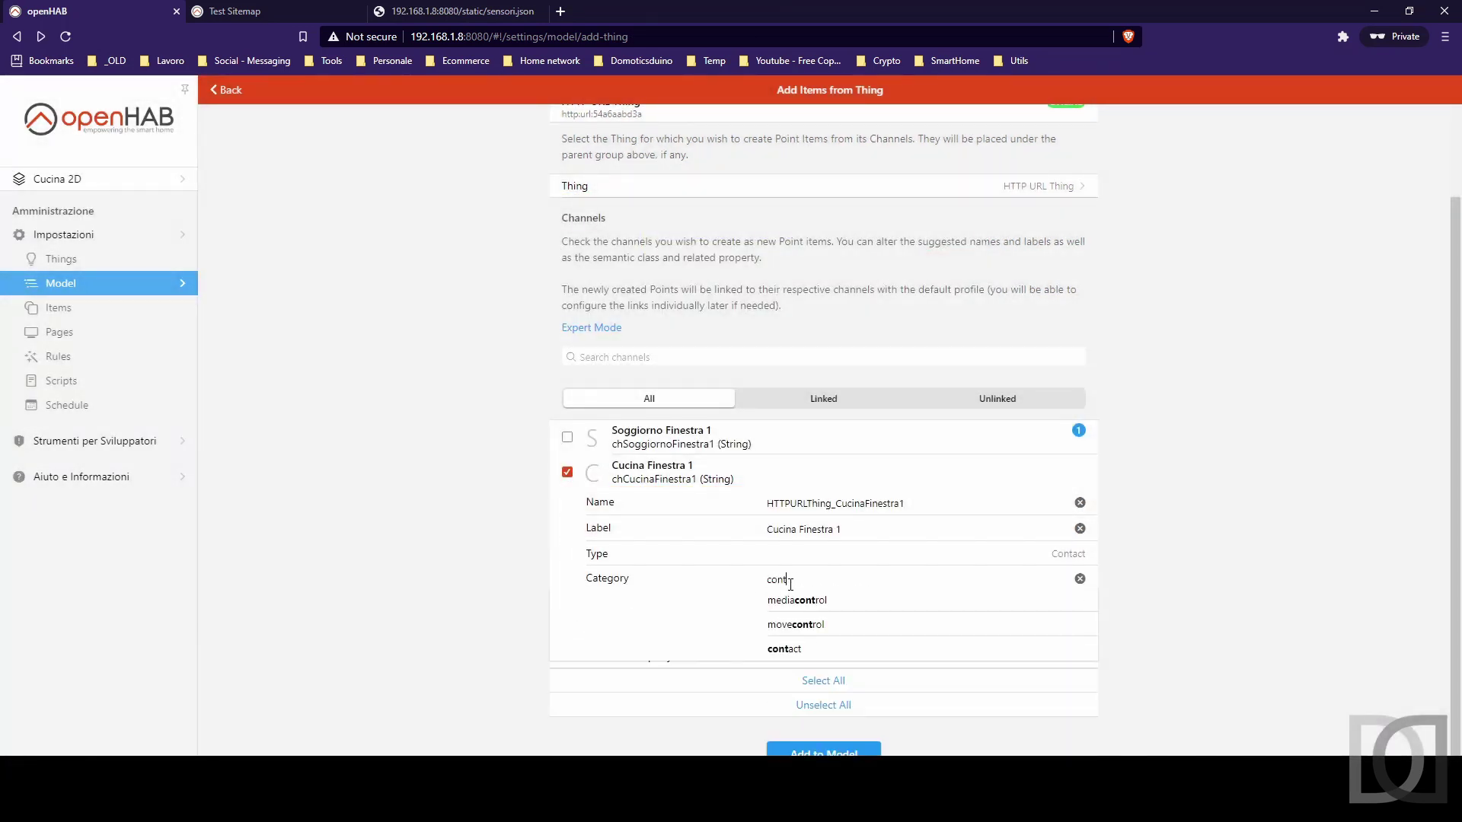
{"action": "left_click", "coordinate": [785, 601]}
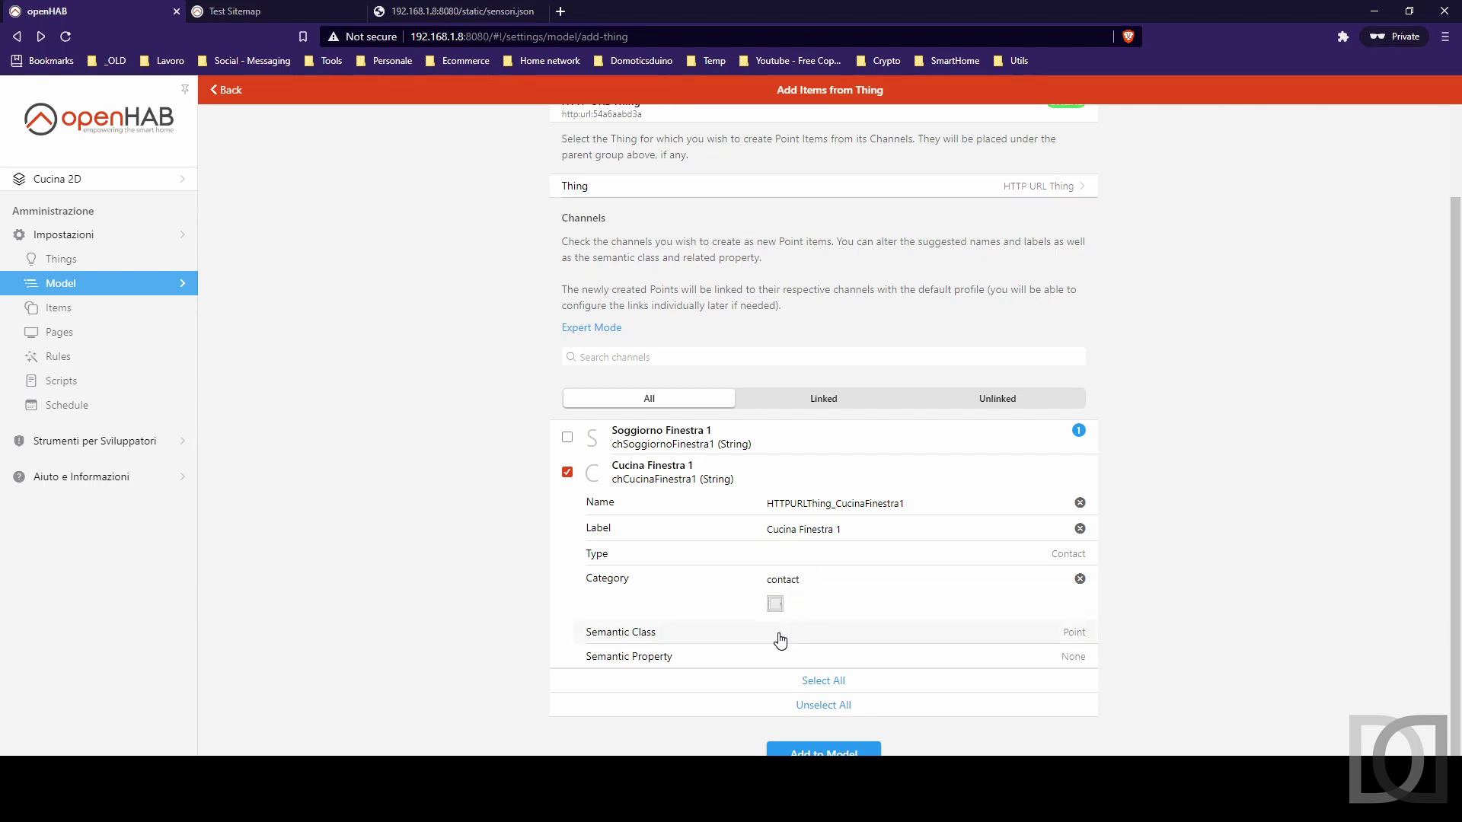
Give the point the semantic class Alarm and the semantic property Opening, and add it to the model
{"action": "left_click", "coordinate": [777, 638]}
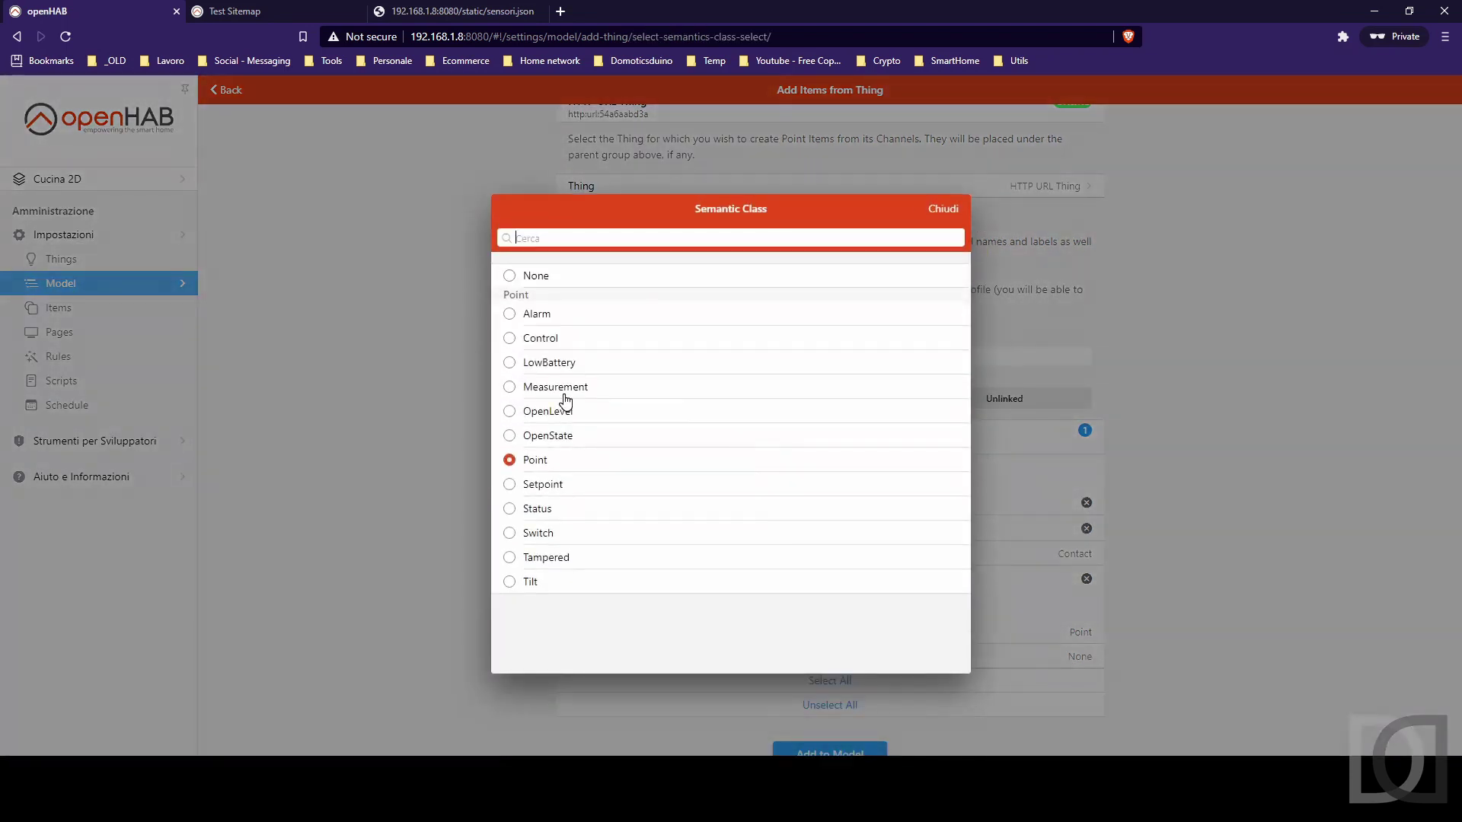
{"action": "left_click", "coordinate": [542, 314]}
{"action": "left_click", "coordinate": [785, 649]}
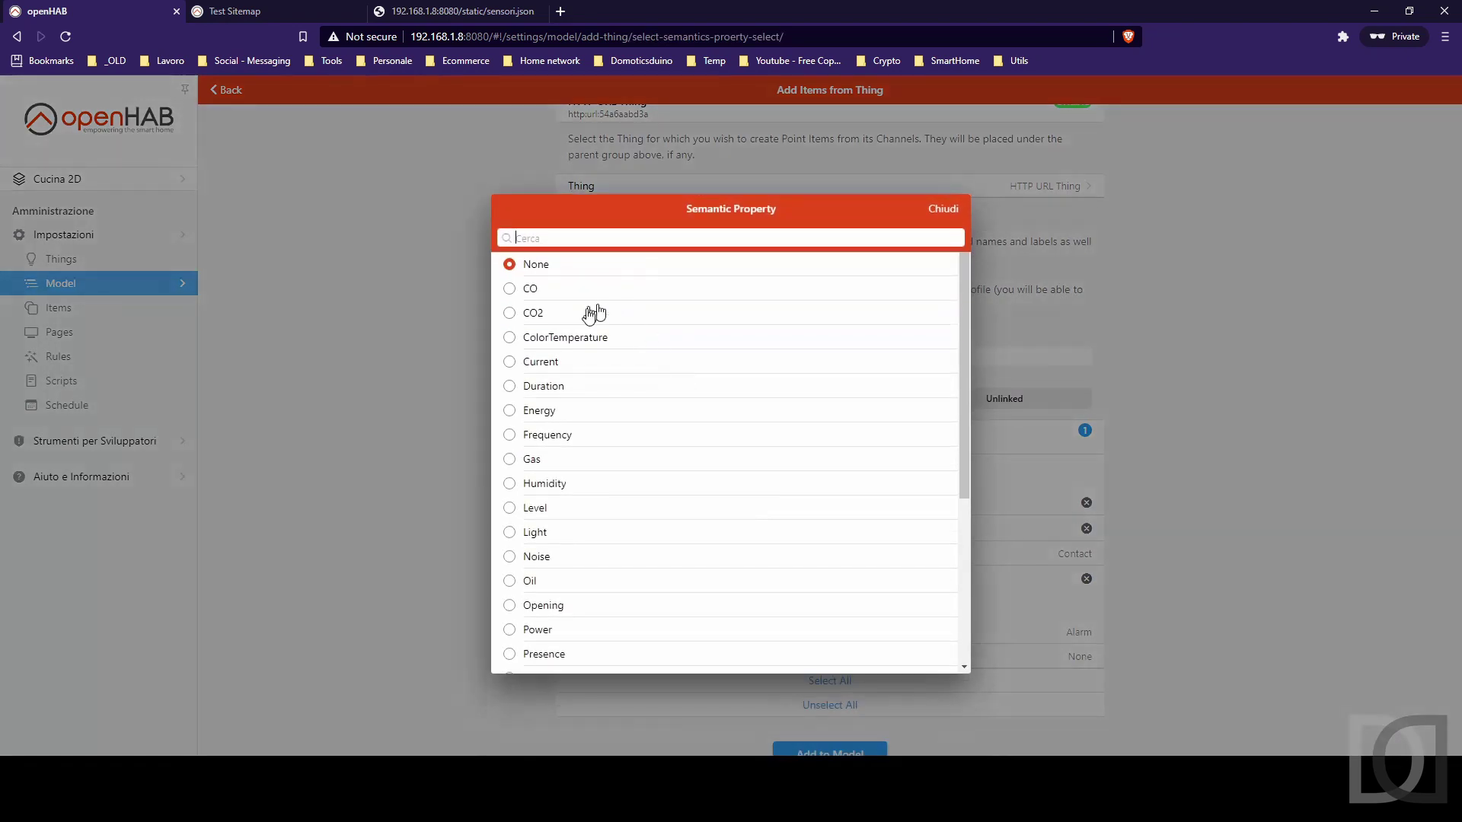
{"action": "left_click", "coordinate": [548, 609]}
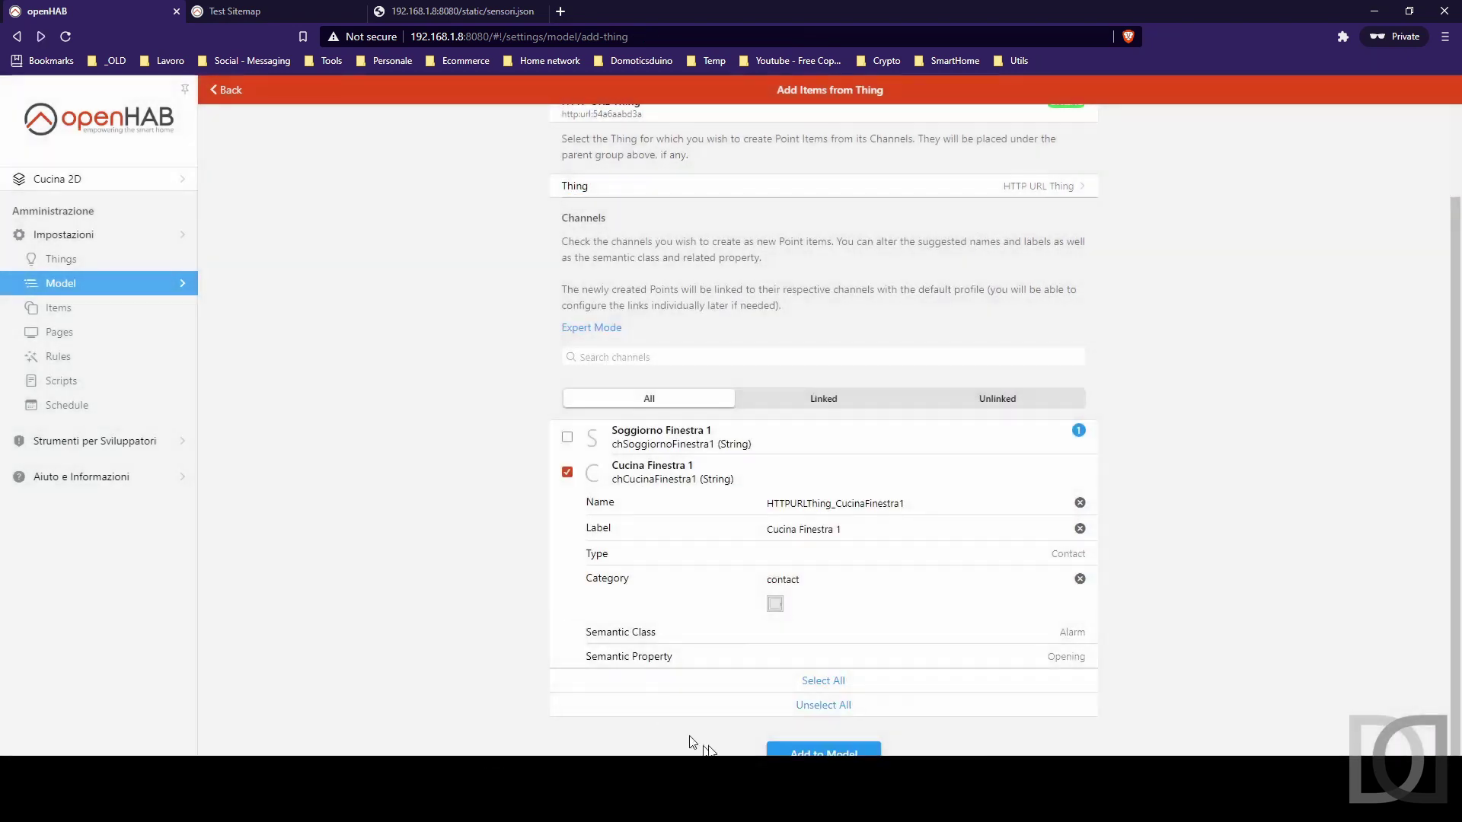
{"action": "left_click", "coordinate": [808, 752]}
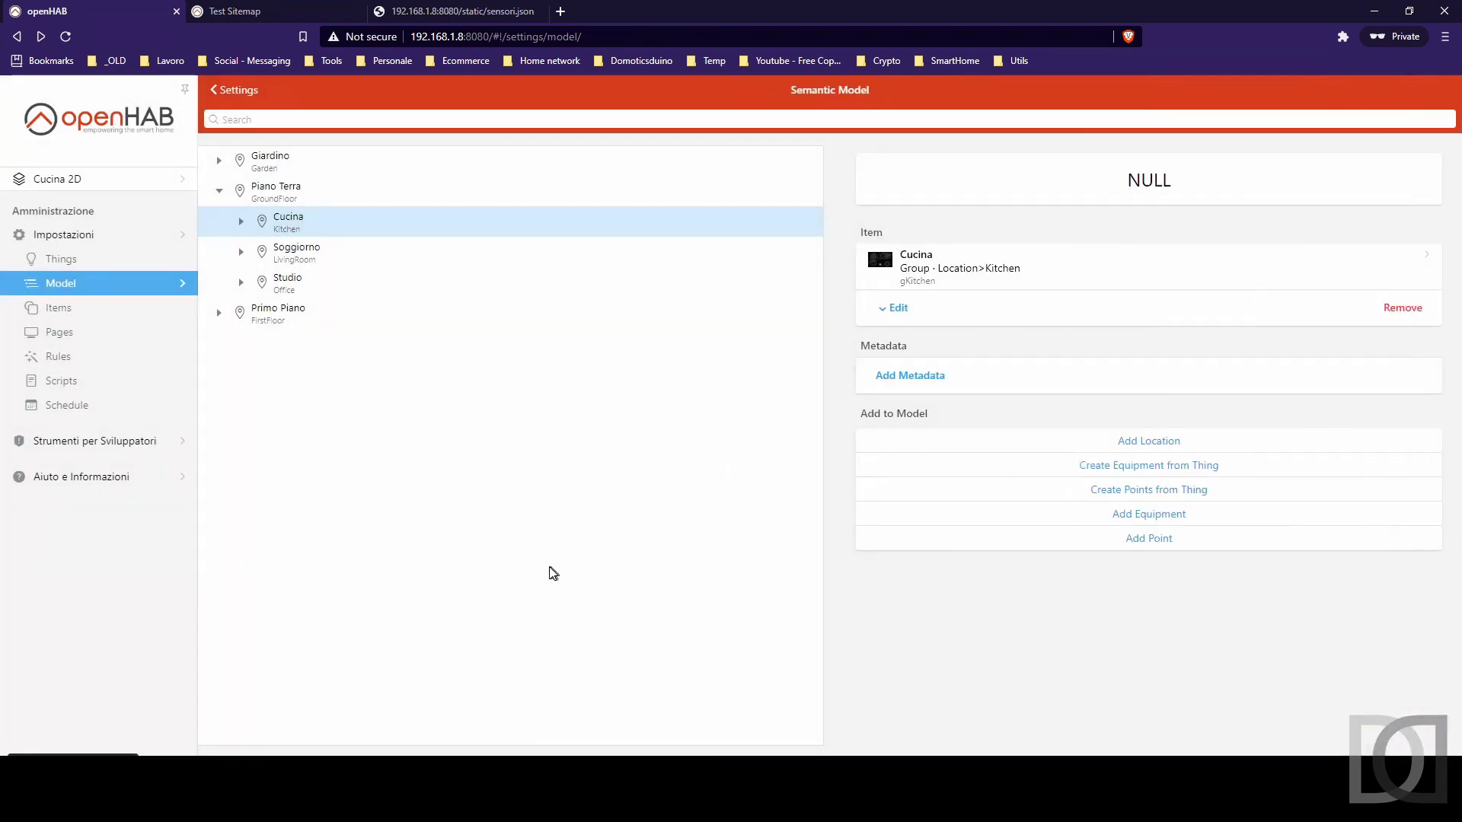
Open the Test Sitemap page for editing and insert another Default widget inside the sitemap
{"action": "left_click", "coordinate": [74, 342]}
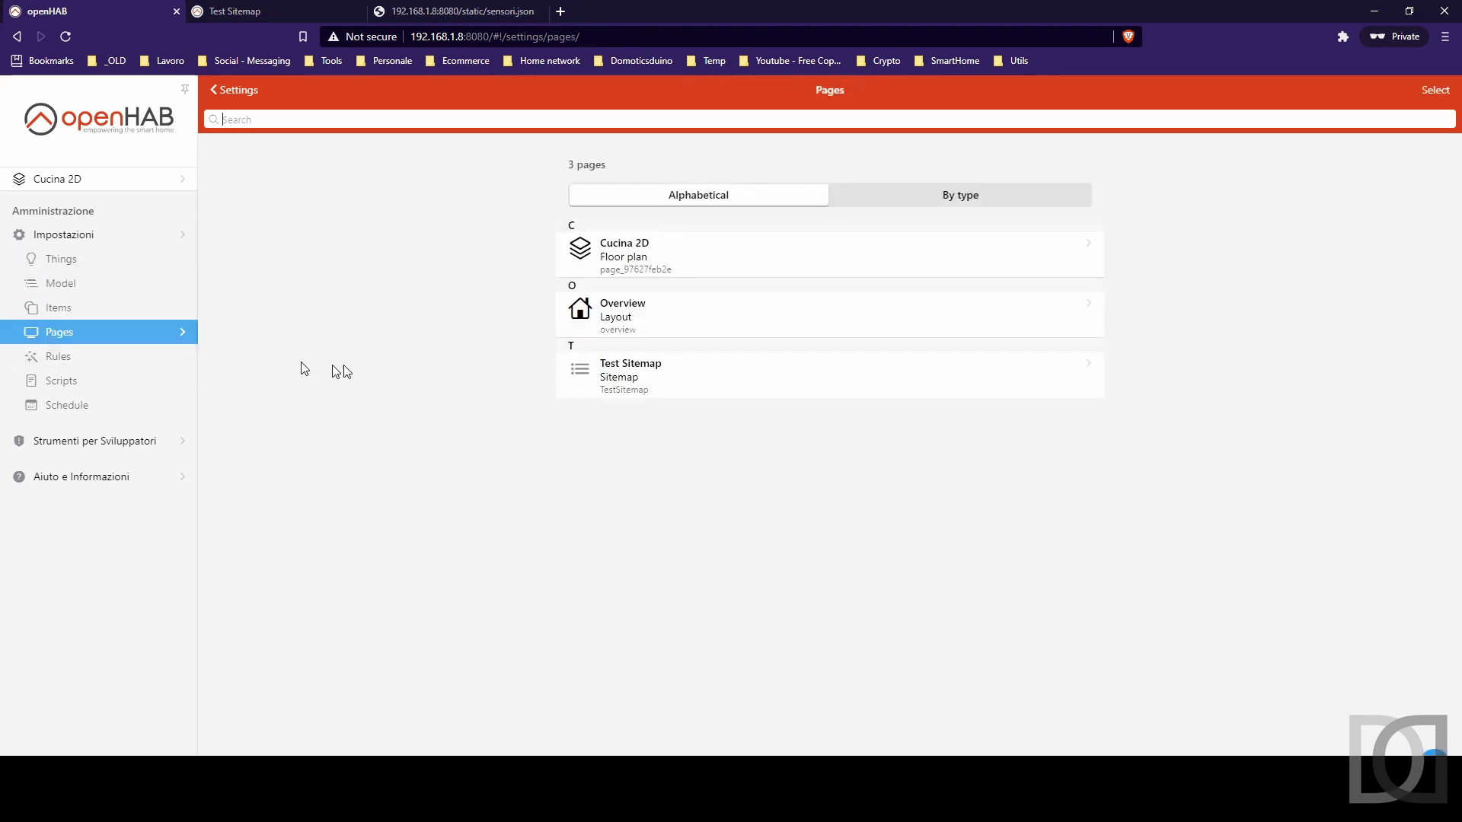
{"action": "left_click", "coordinate": [643, 371]}
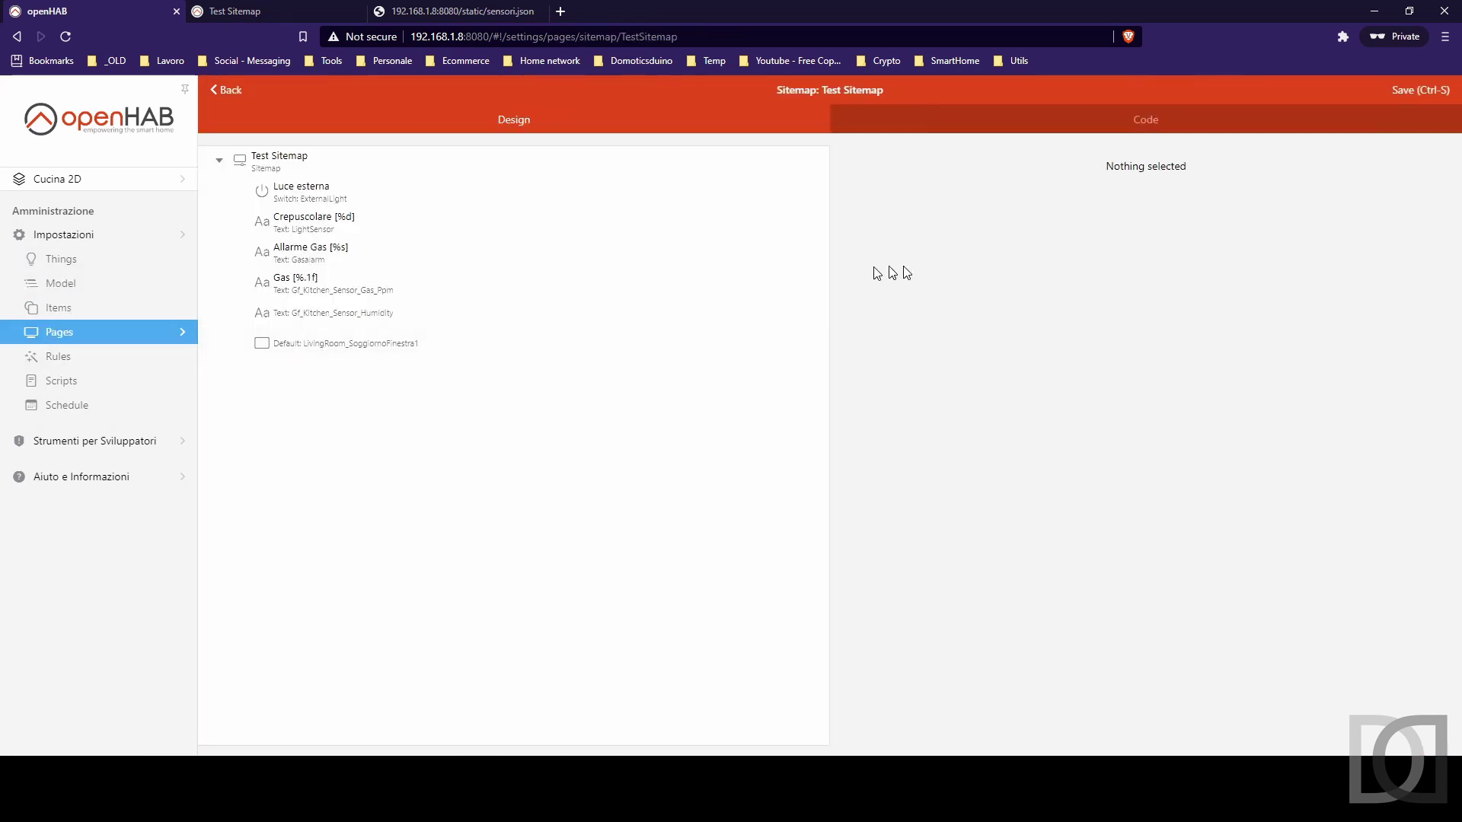
{"action": "left_click", "coordinate": [289, 158]}
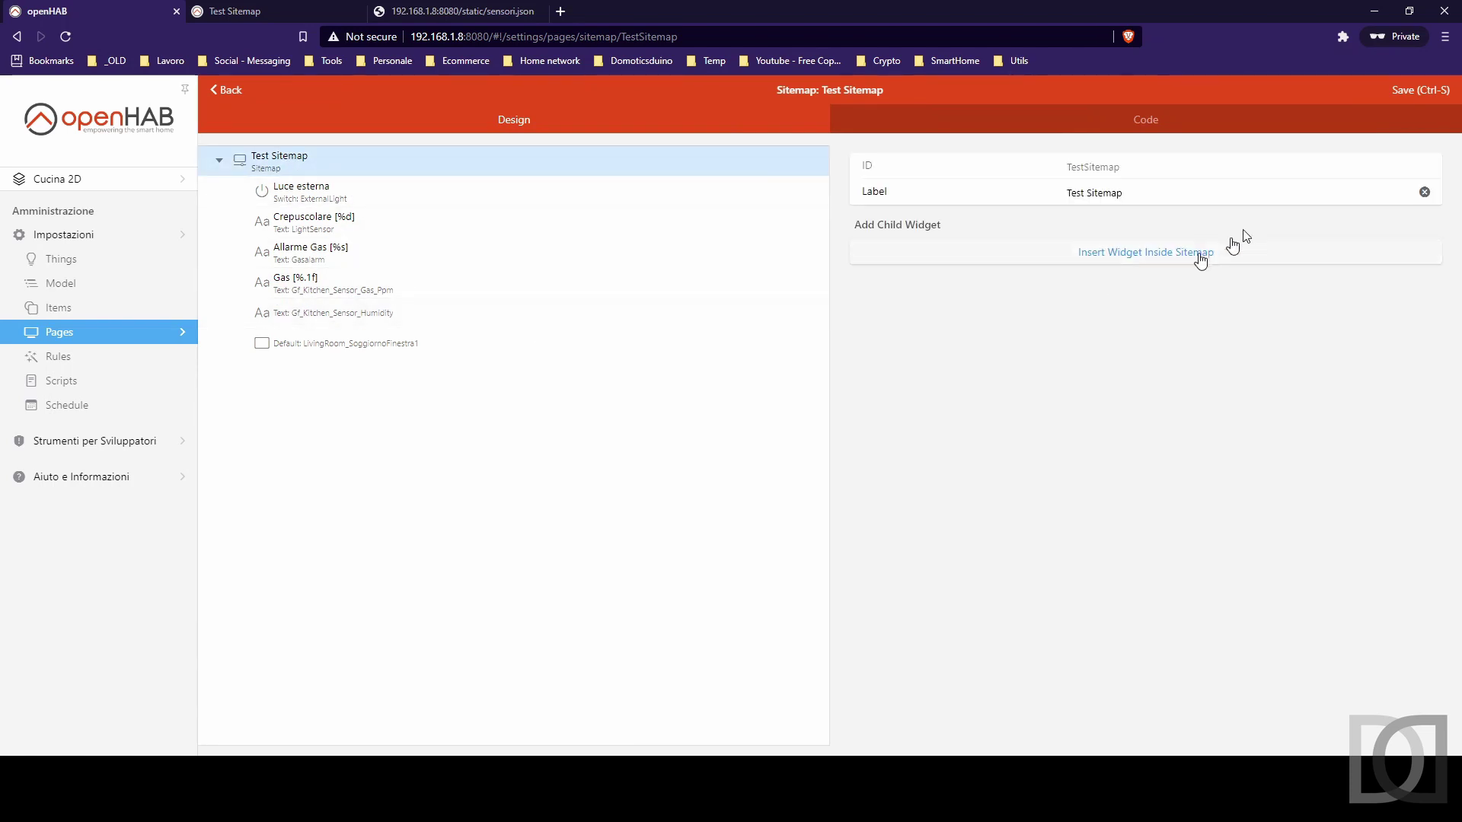
{"action": "left_click", "coordinate": [1155, 259]}
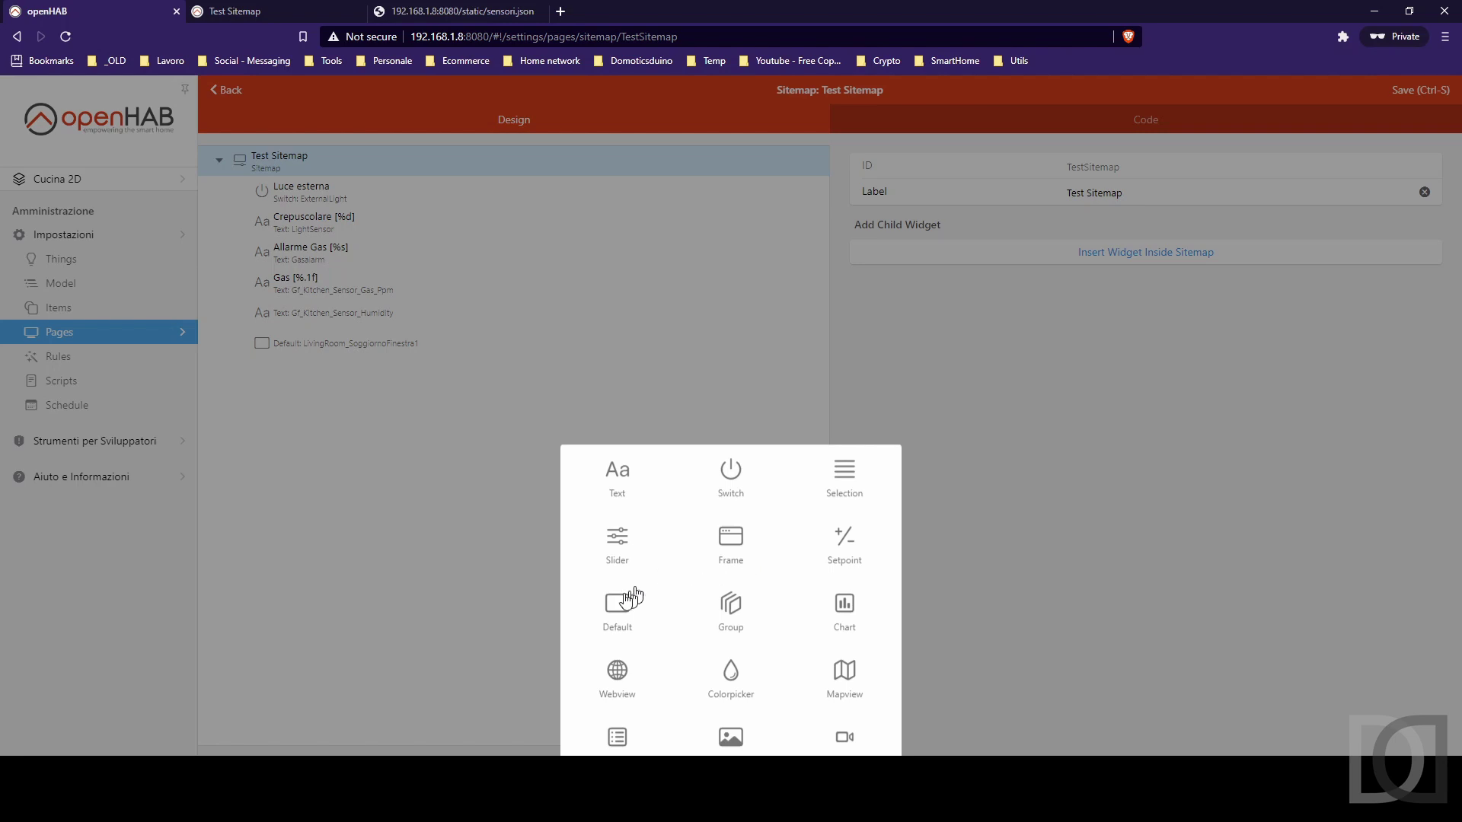
{"action": "left_click", "coordinate": [615, 607]}
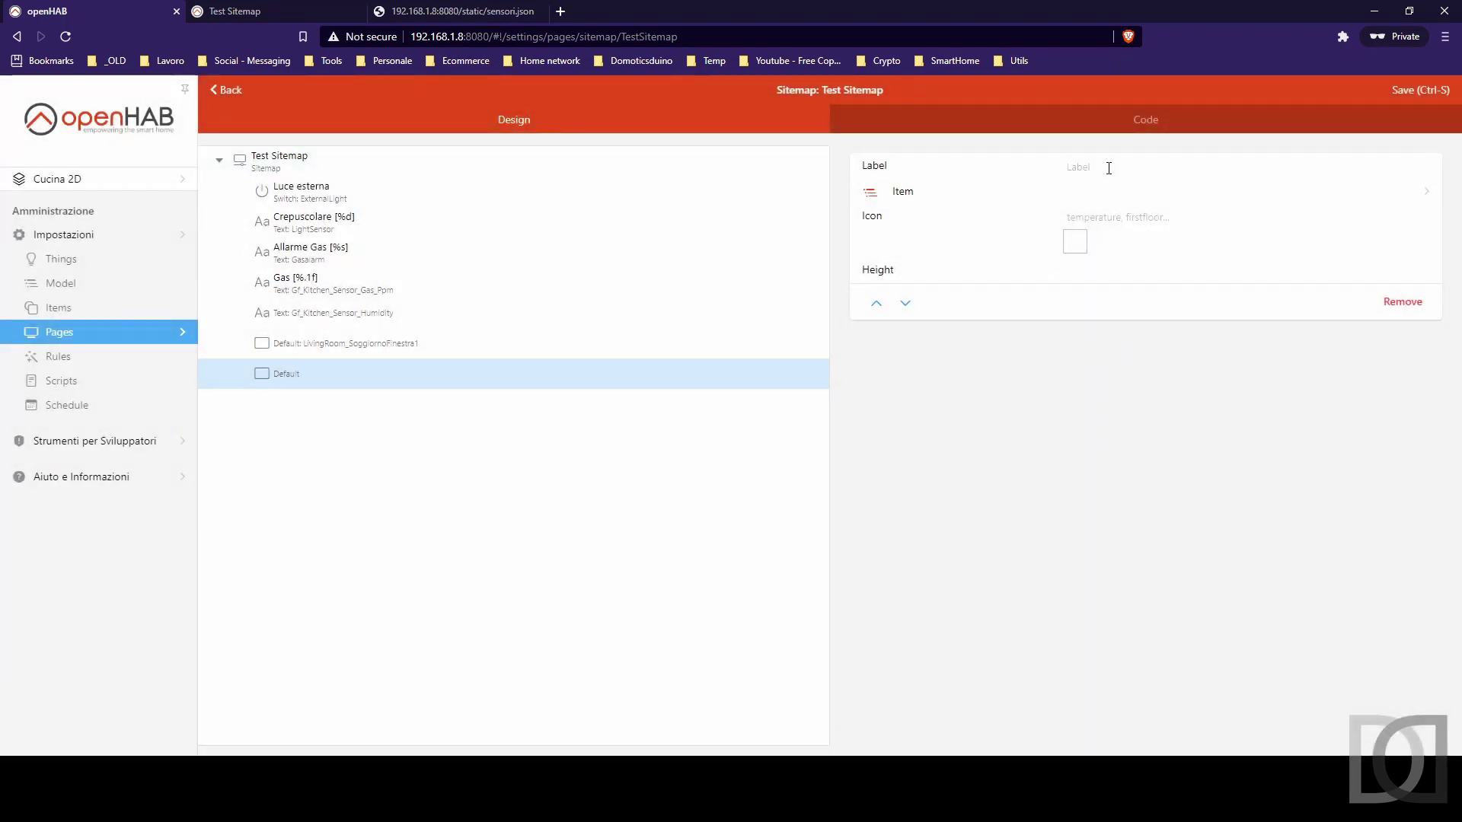
Label the new Default widget Cucina Finestra 1, assign it the Cucina Finestra 1 item and the contact icon, and save the sitemap
{"action": "type", "text": "Cucina Finestra 1"}
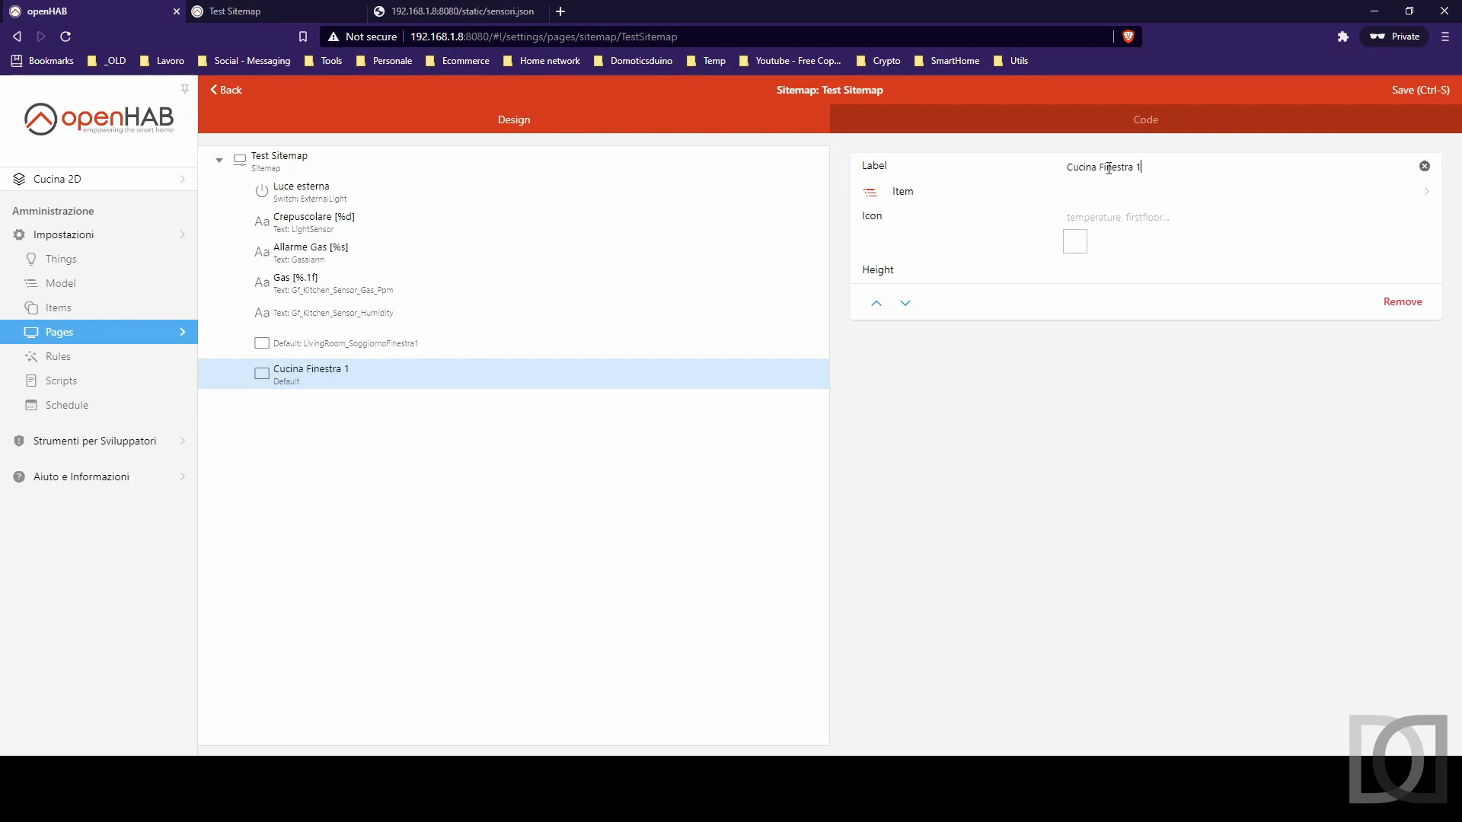
{"action": "left_click", "coordinate": [944, 189]}
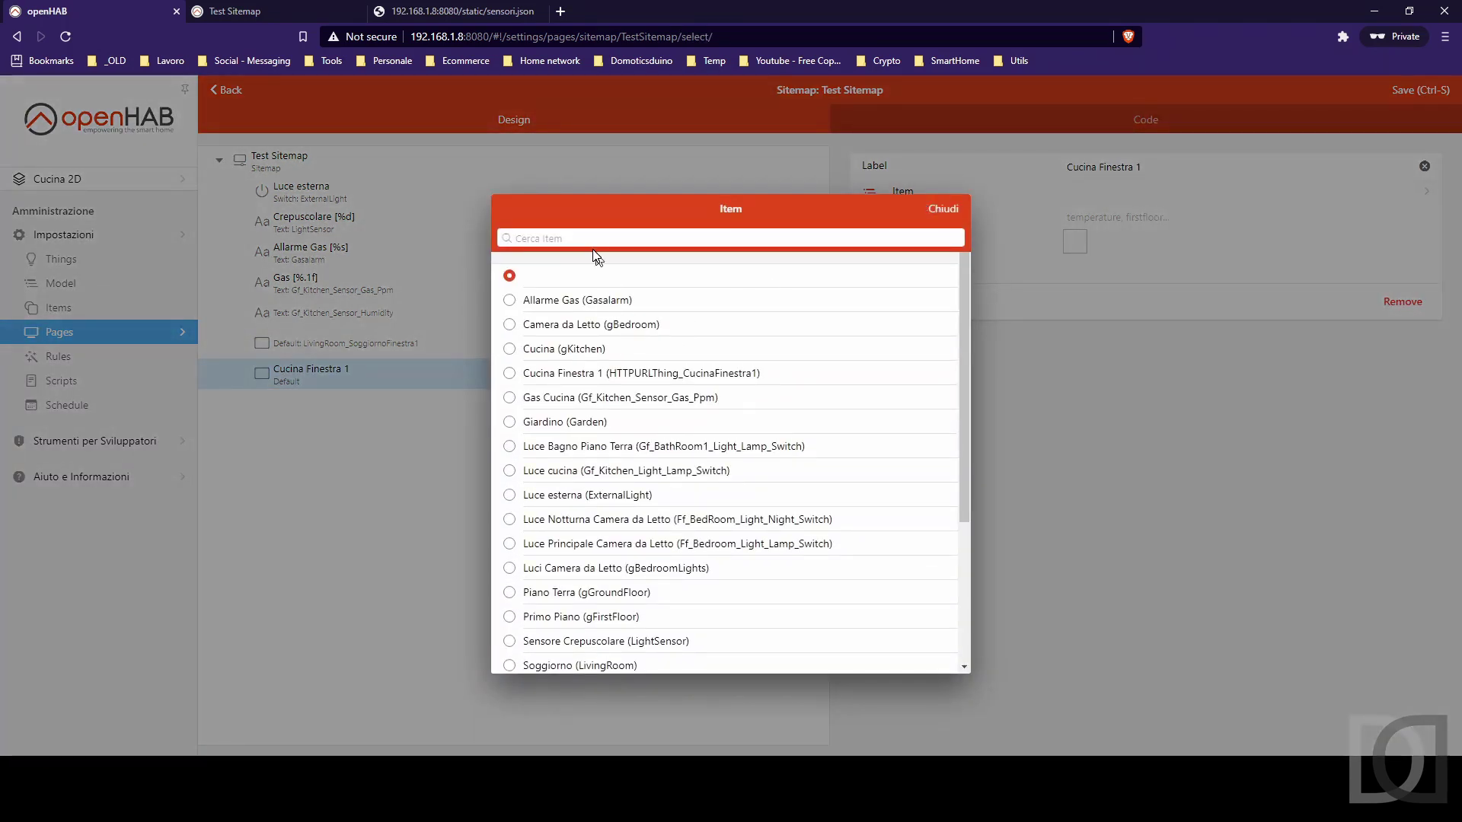
{"action": "left_click", "coordinate": [587, 373]}
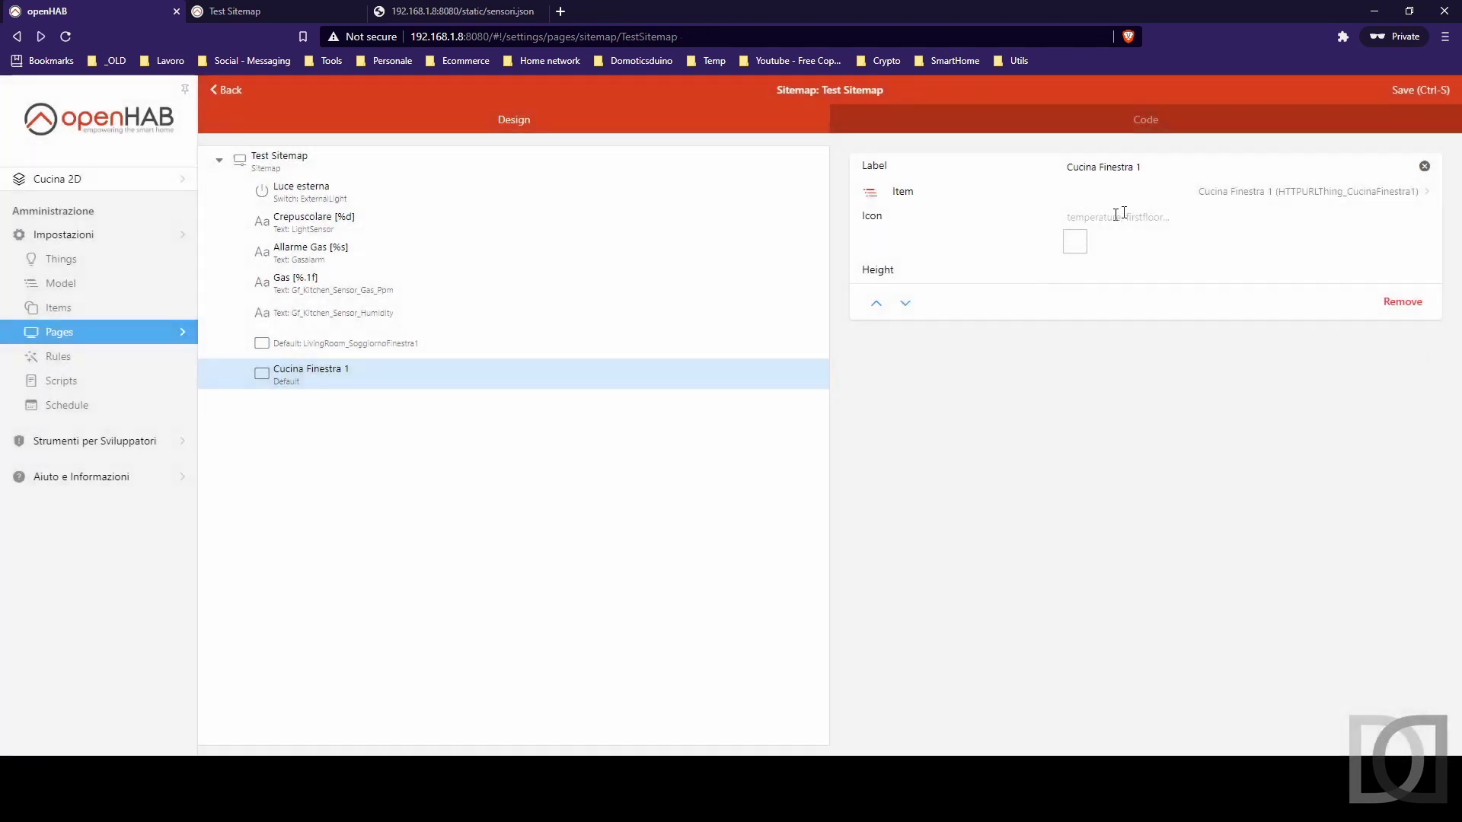
{"action": "type", "text": "contac"}
{"action": "left_click", "coordinate": [1118, 240]}
{"action": "left_click", "coordinate": [1438, 93]}
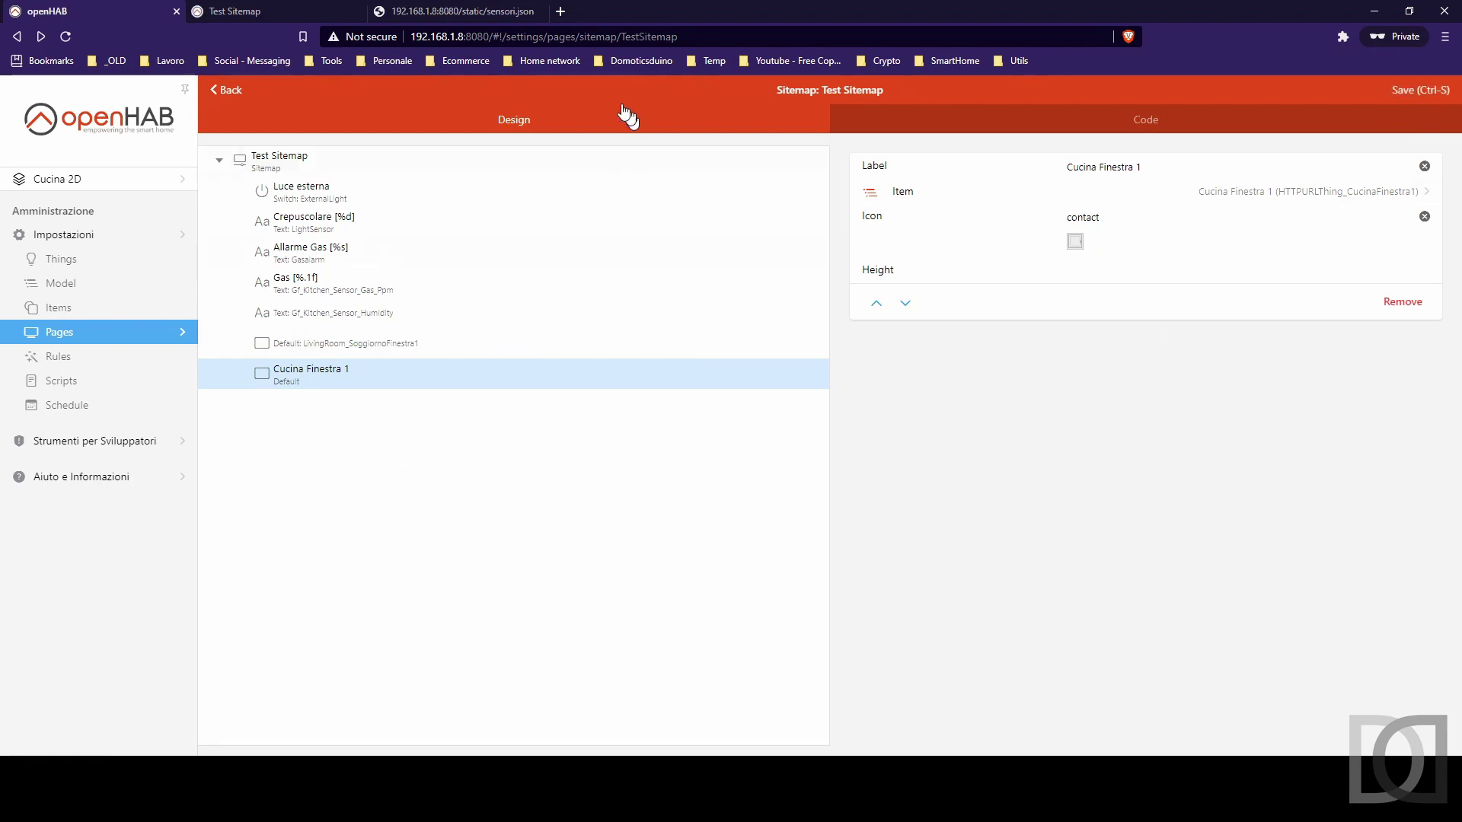
View the rendered Test Sitemap, set cucina's finestra1 to CLOSED in sensori.json in Visual Studio Code, save it and return to the sitemap
{"action": "left_click", "coordinate": [263, 11]}
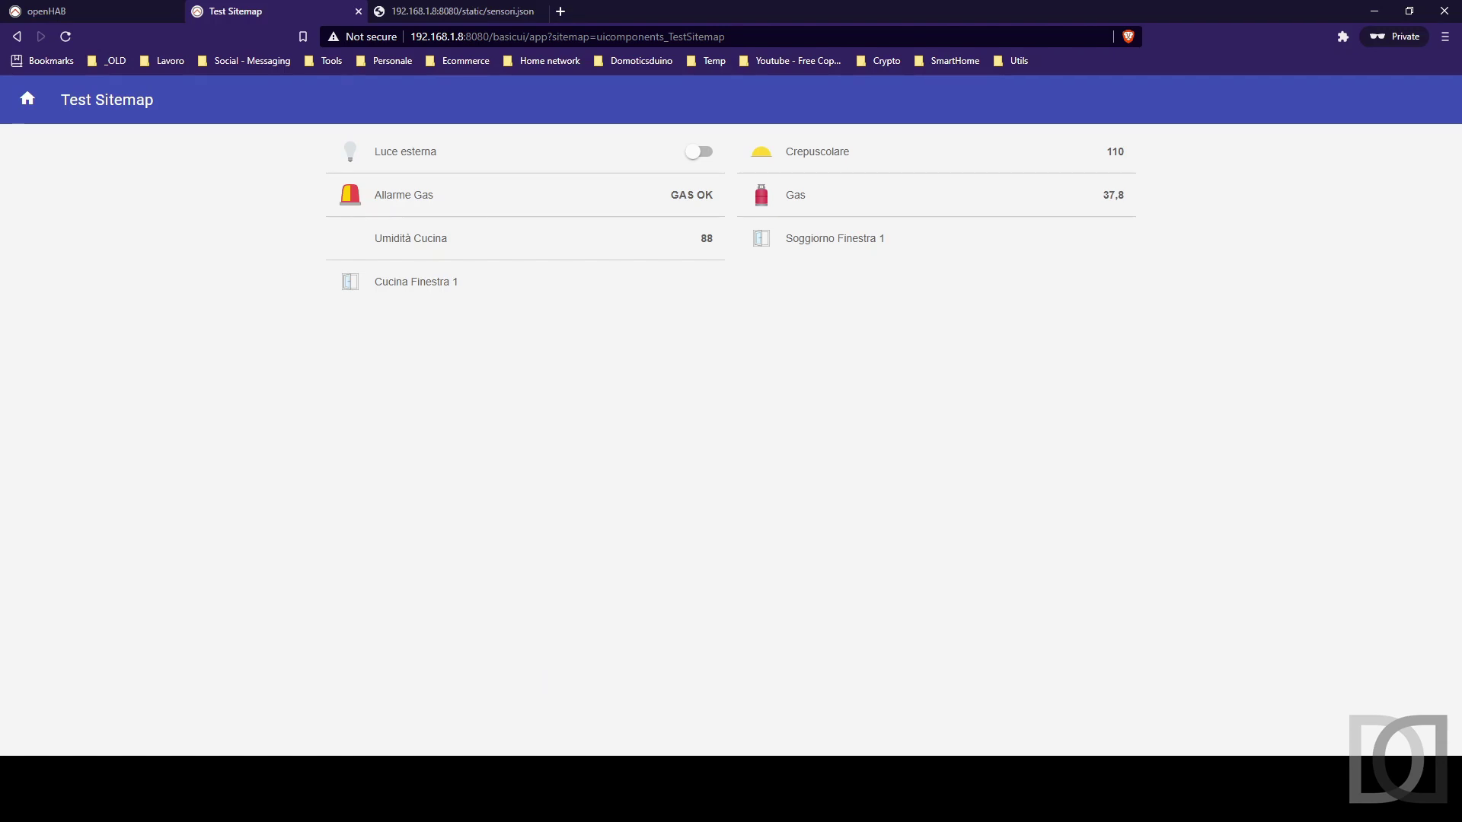
{"action": "key", "text": "alt+Tab"}
{"action": "double_click", "coordinate": [172, 134]}
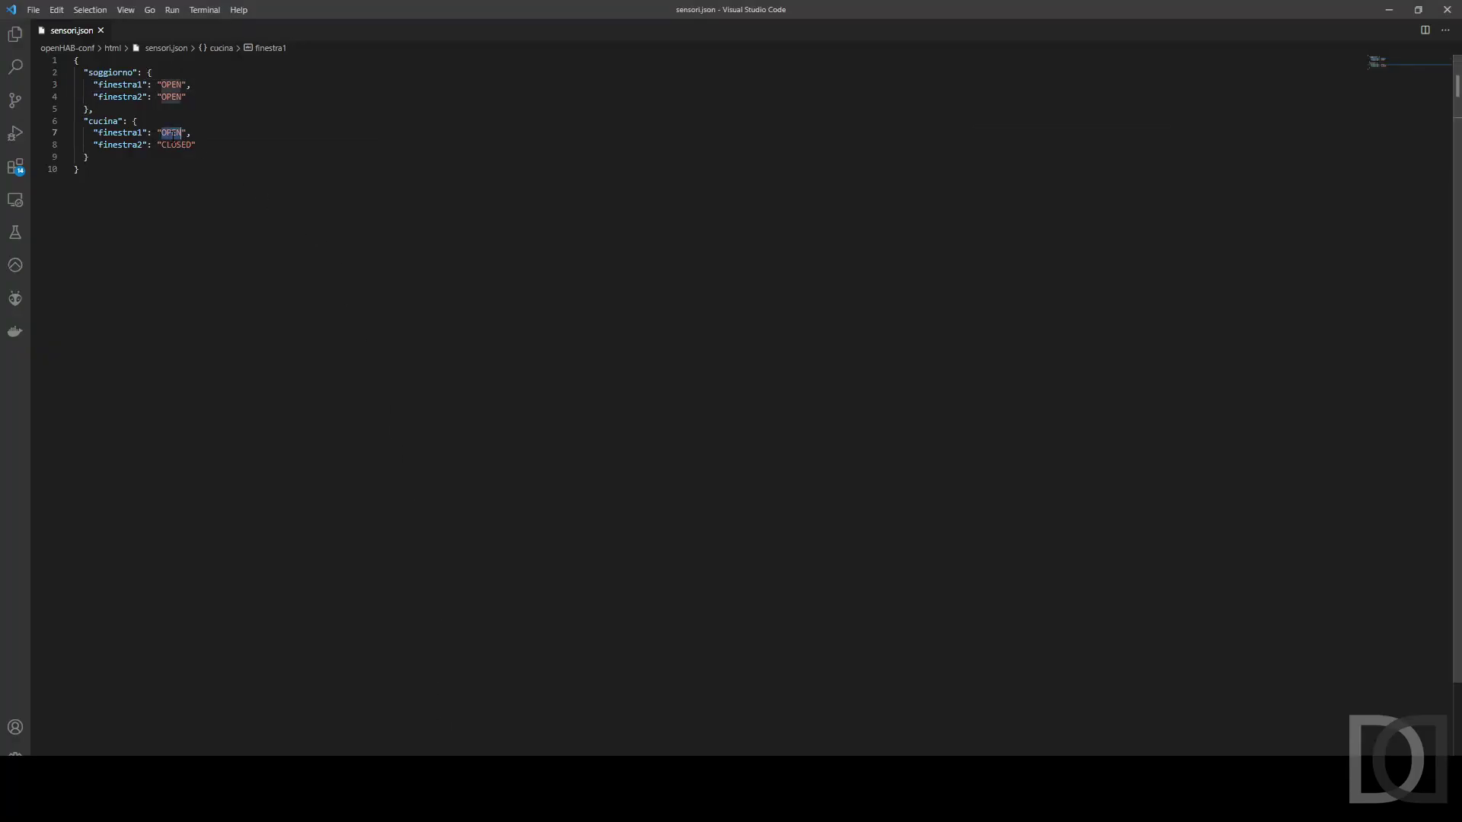
{"action": "type", "text": "CLOSED"}
{"action": "key", "text": "ctrl+s"}
{"action": "key", "text": "alt+Tab"}
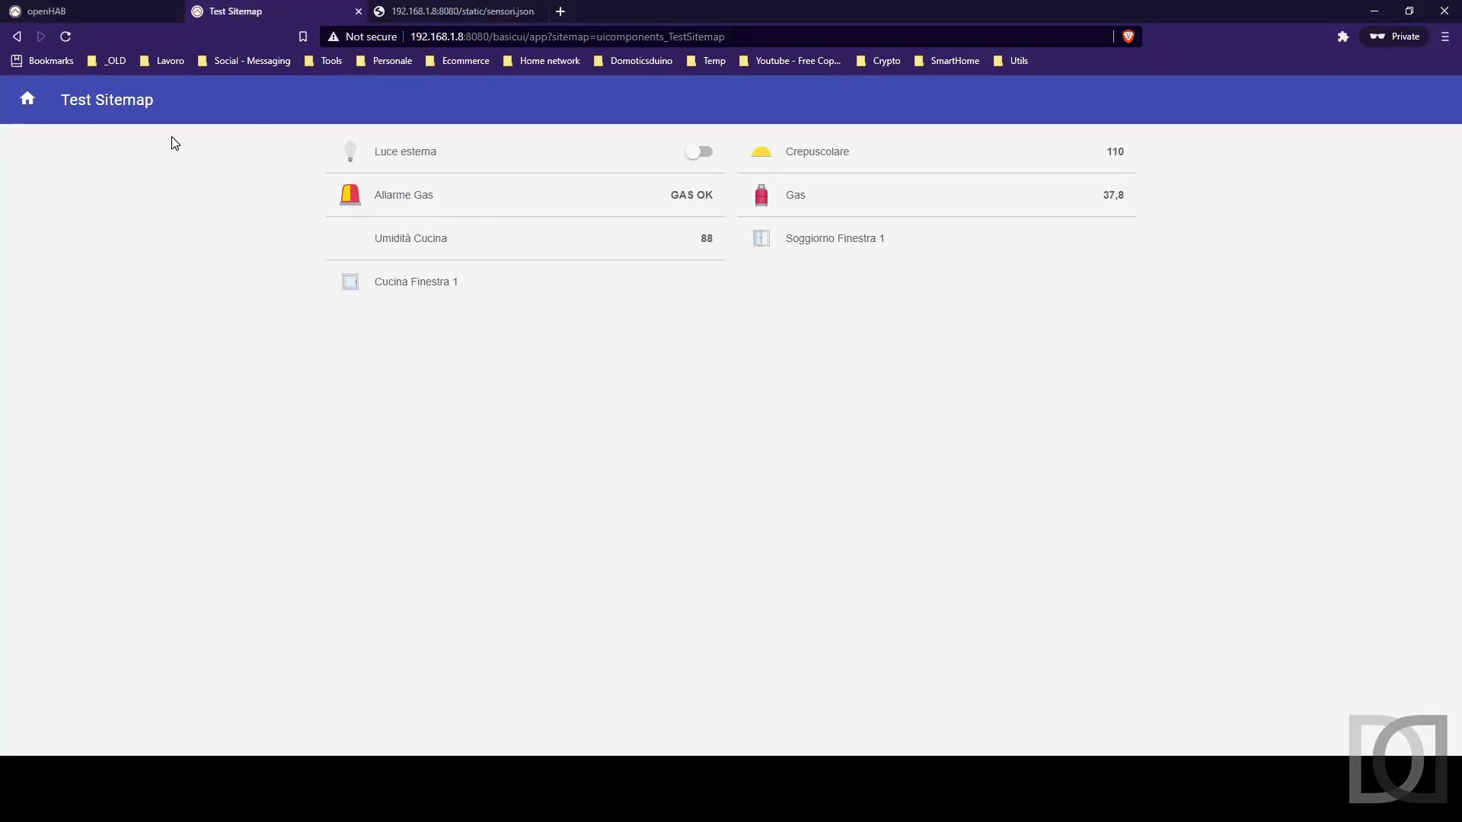
In the HTTP URL Thing's channels, link Soggiorno Finestra 1 to a newly created item, keeping the default String type and no profile
{"action": "left_click", "coordinate": [86, 15]}
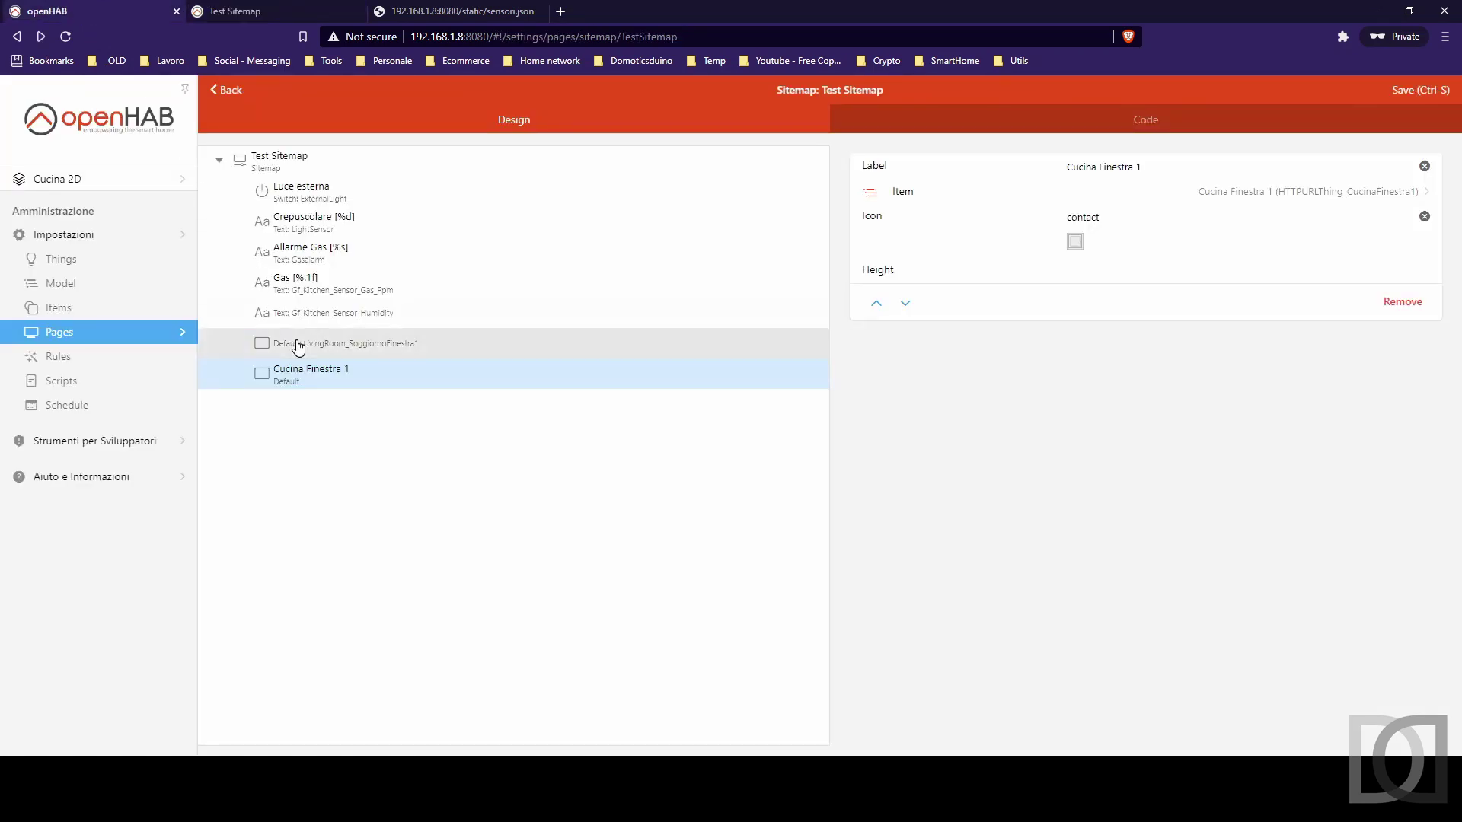
{"action": "left_click", "coordinate": [90, 264]}
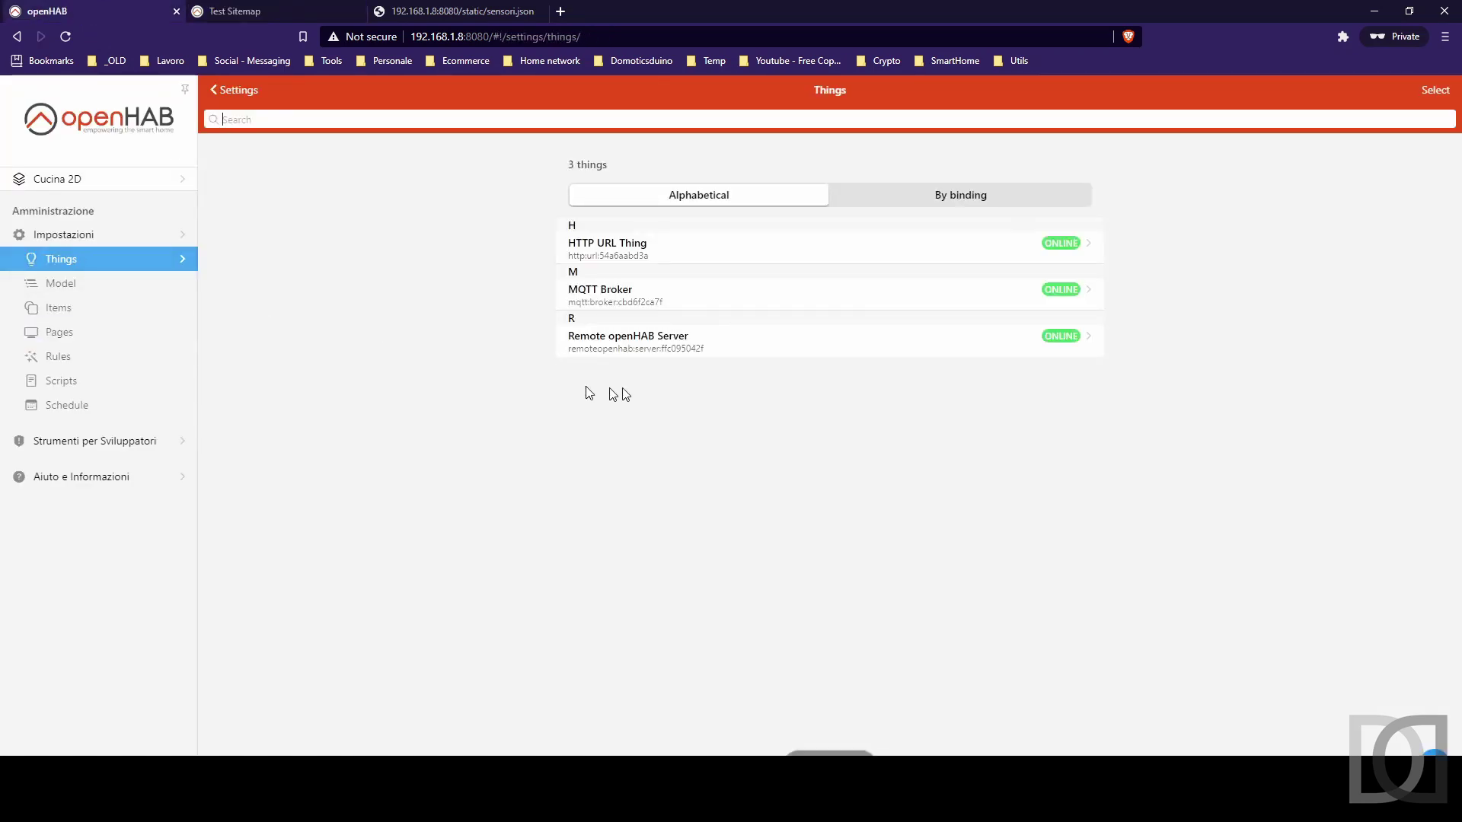
{"action": "left_click", "coordinate": [625, 251]}
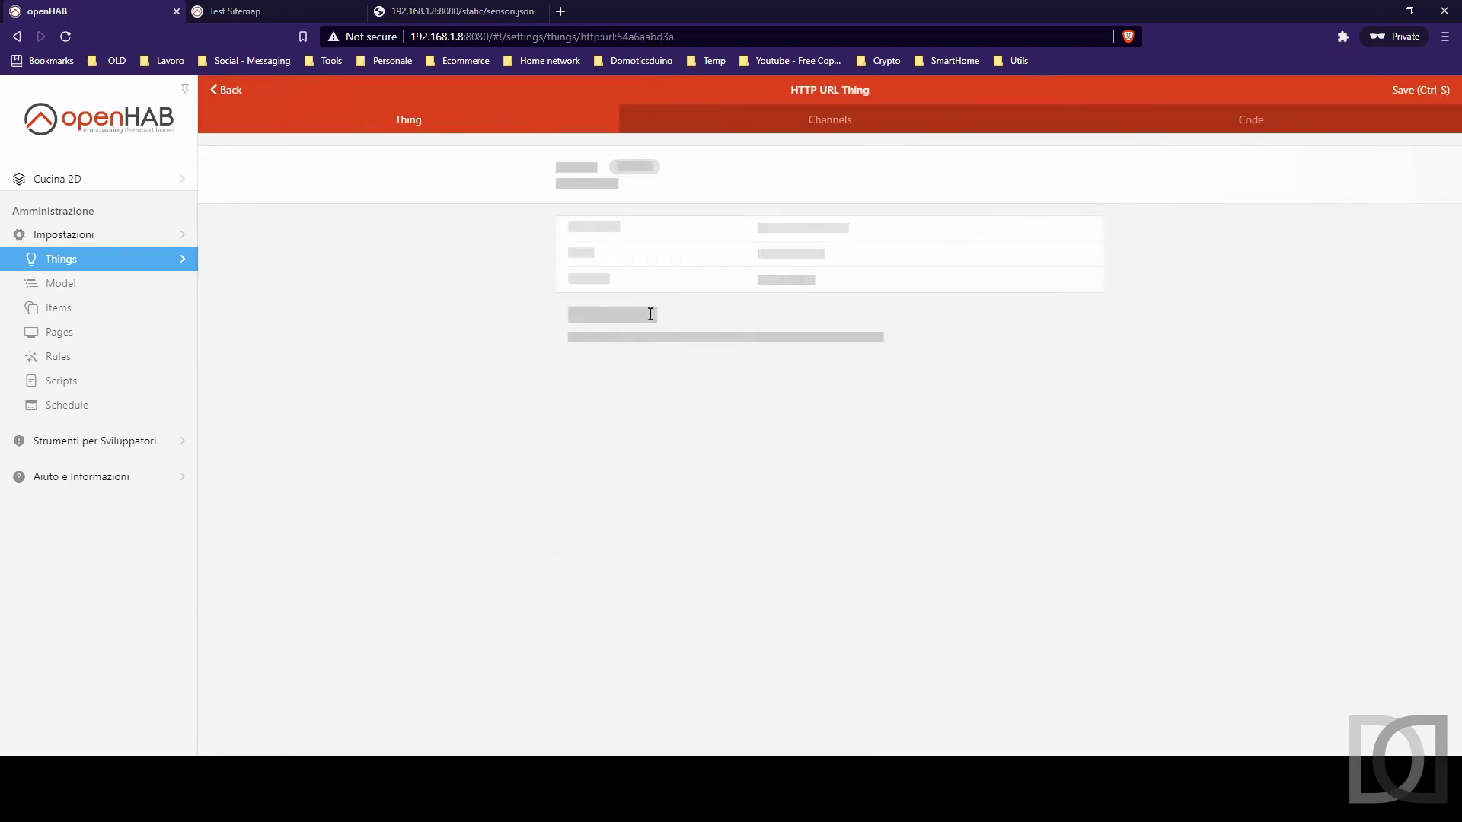
{"action": "left_click", "coordinate": [836, 123]}
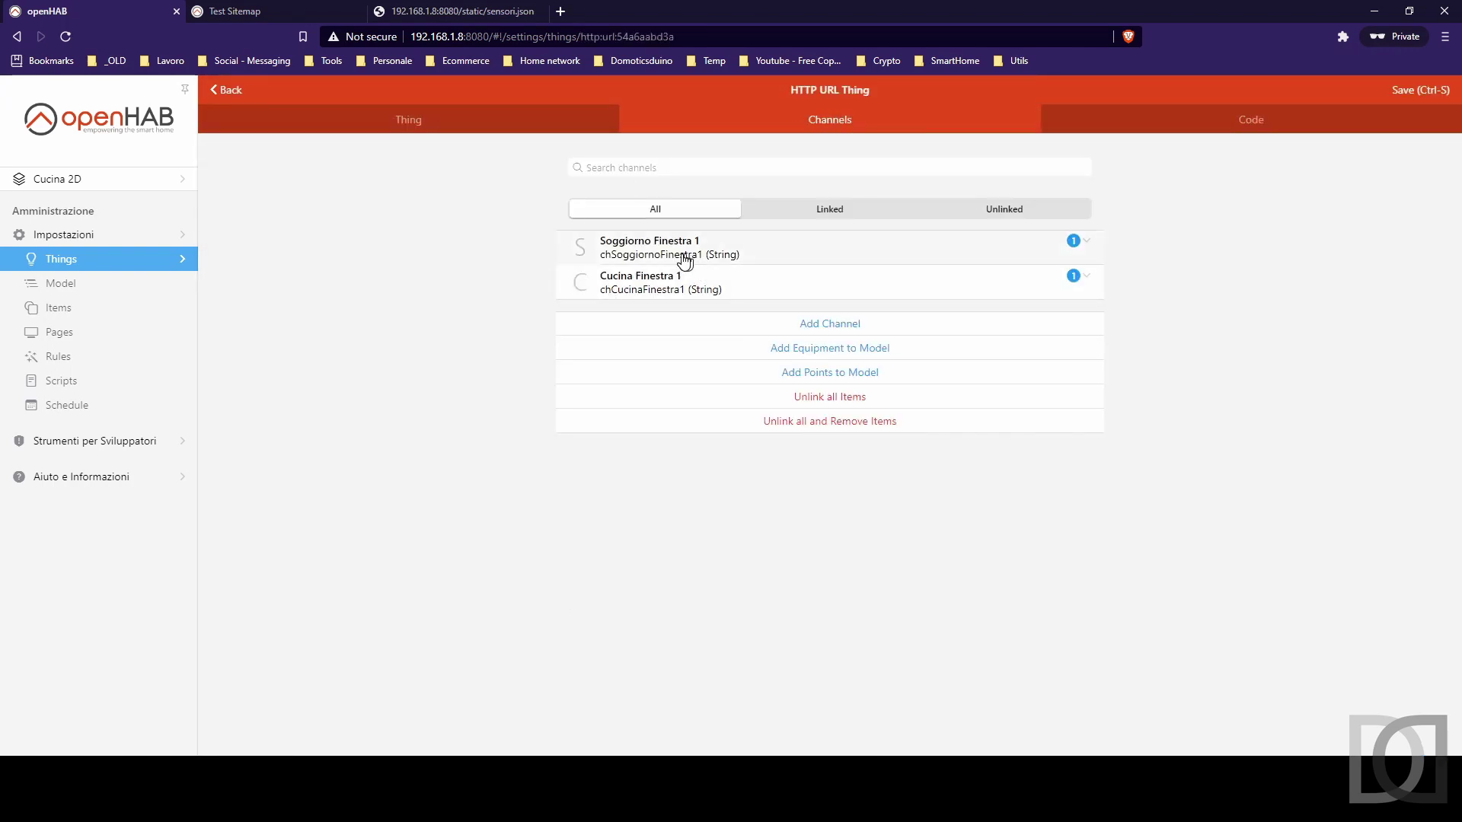
{"action": "left_click", "coordinate": [683, 261]}
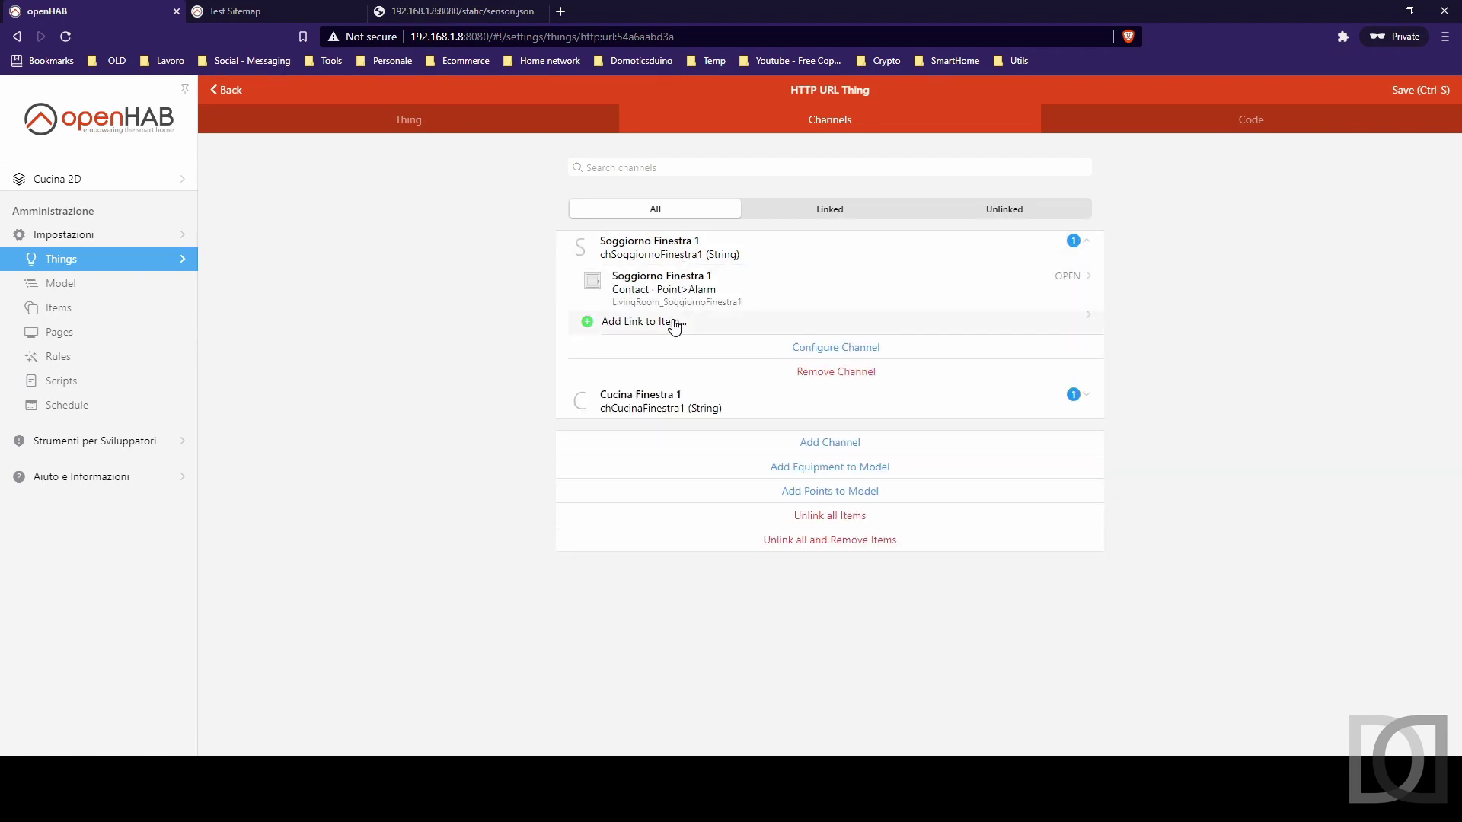
{"action": "left_click", "coordinate": [674, 324]}
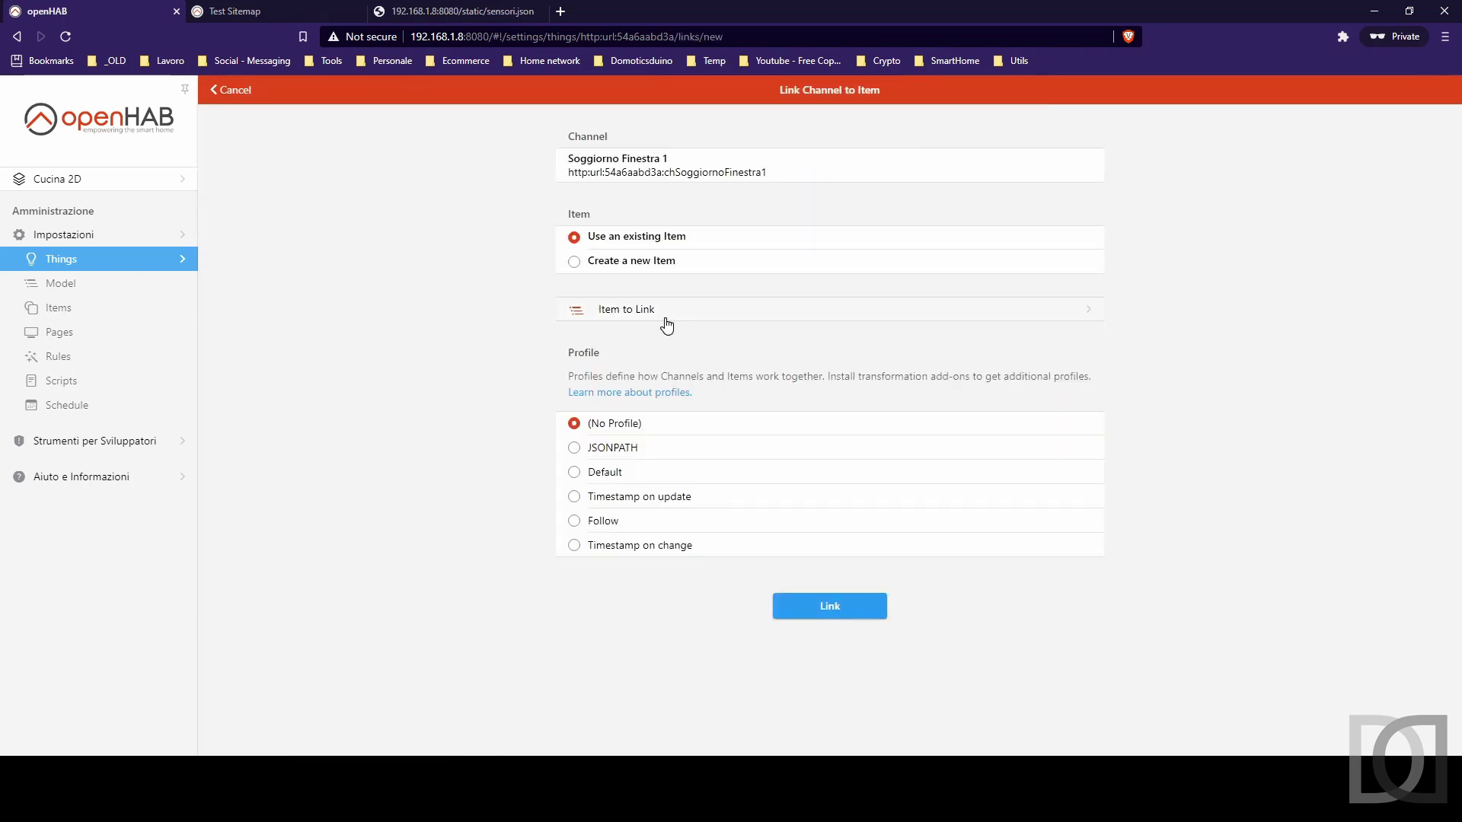
{"action": "left_click", "coordinate": [644, 260]}
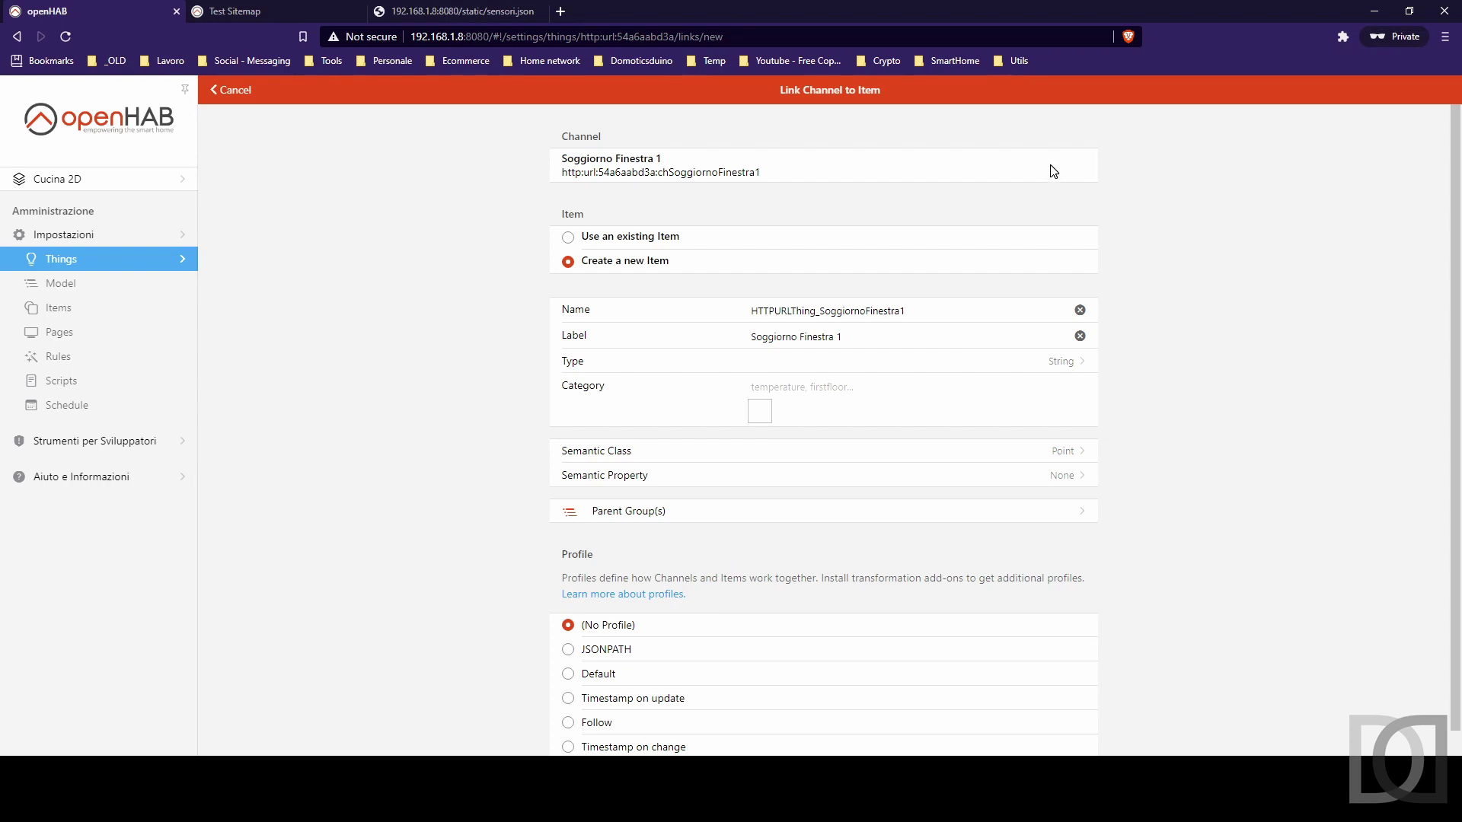
{"action": "scroll", "coordinate": [816, 654], "scroll_direction": "down", "scroll_amount": 1}
{"action": "left_click", "coordinate": [820, 752]}
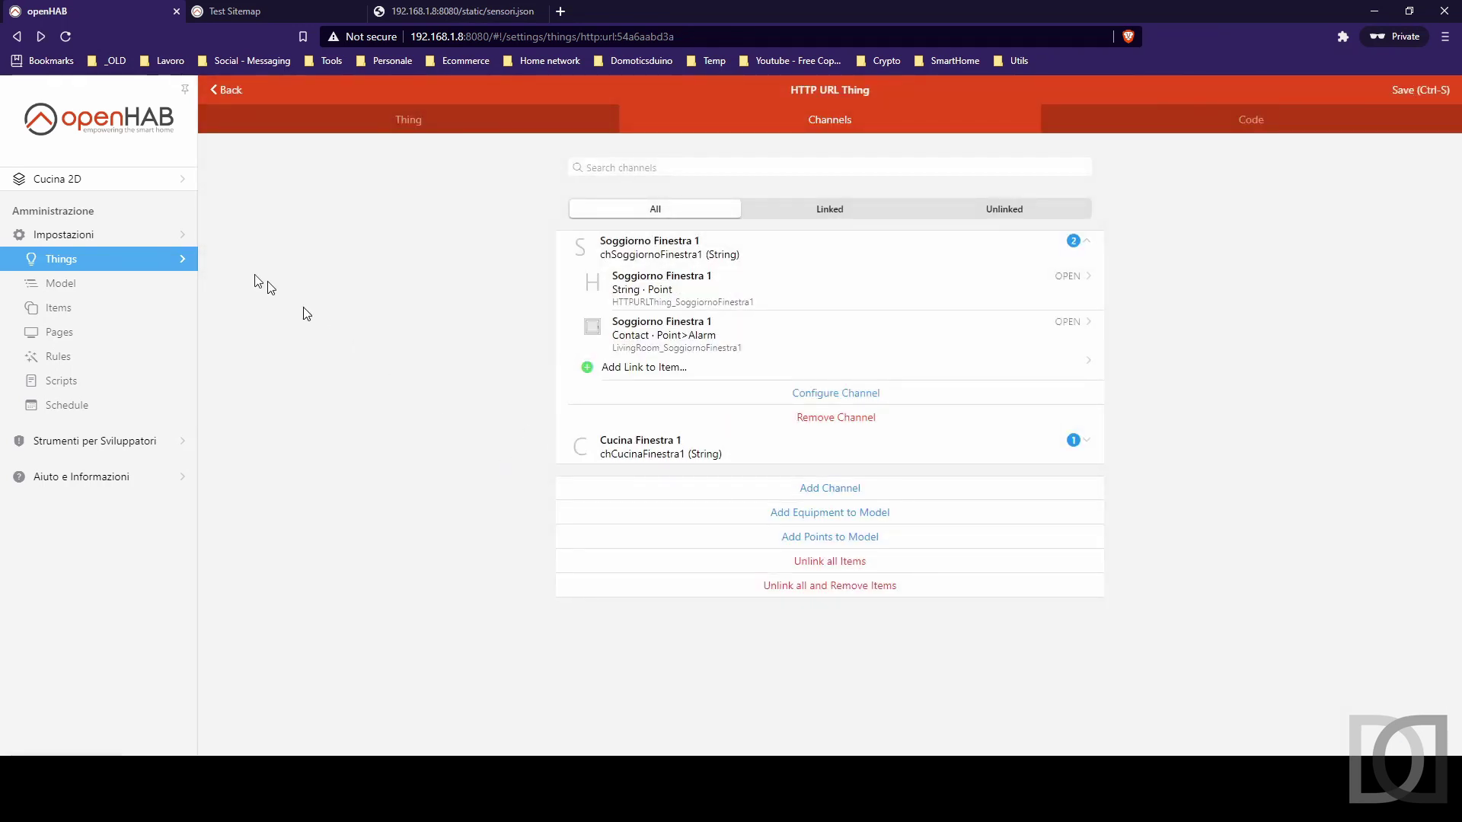
Open the Test Sitemap page for editing and insert a Text widget inside the sitemap
{"action": "left_click", "coordinate": [84, 335]}
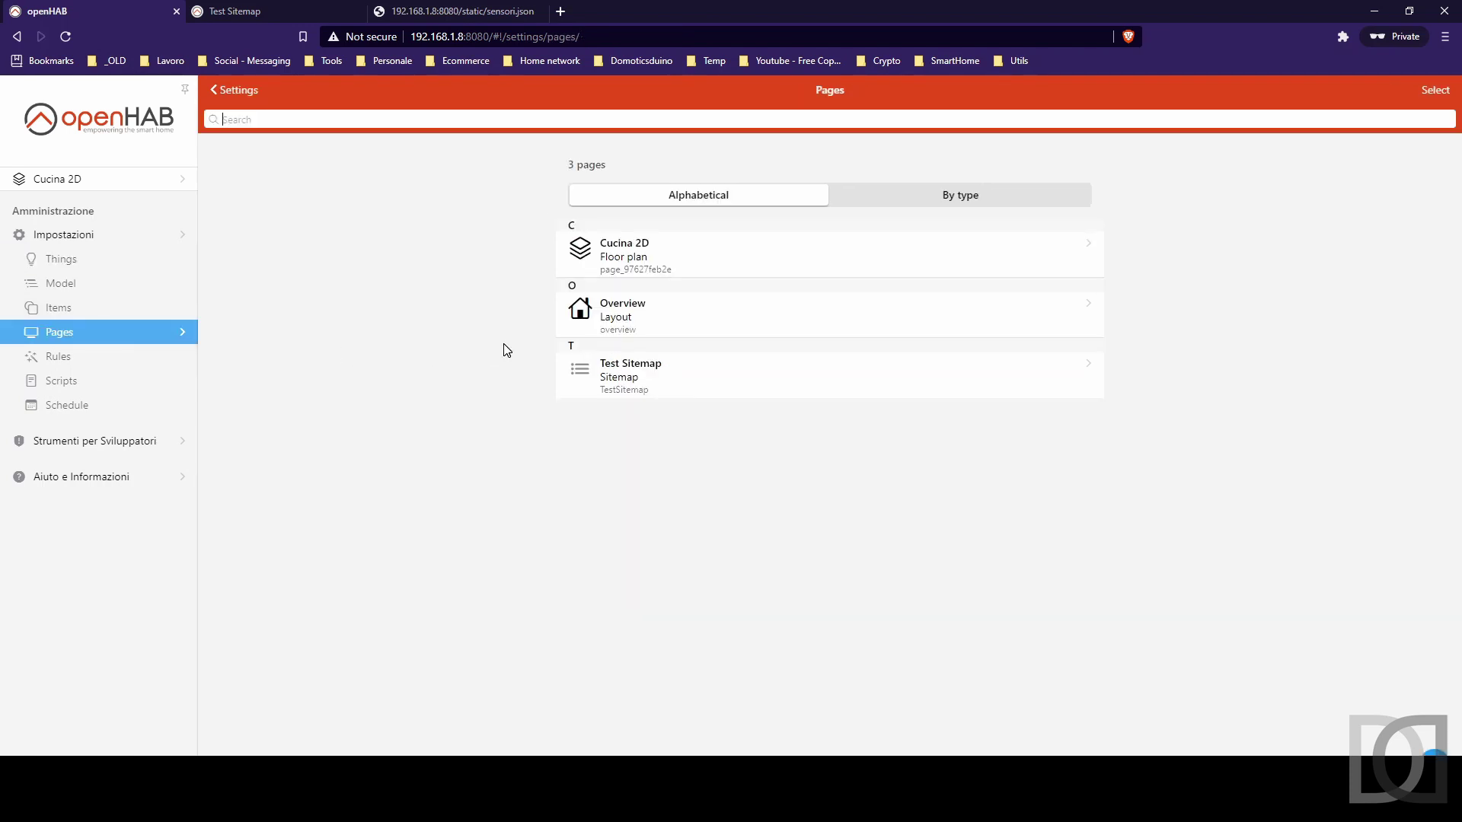
{"action": "left_click", "coordinate": [675, 373]}
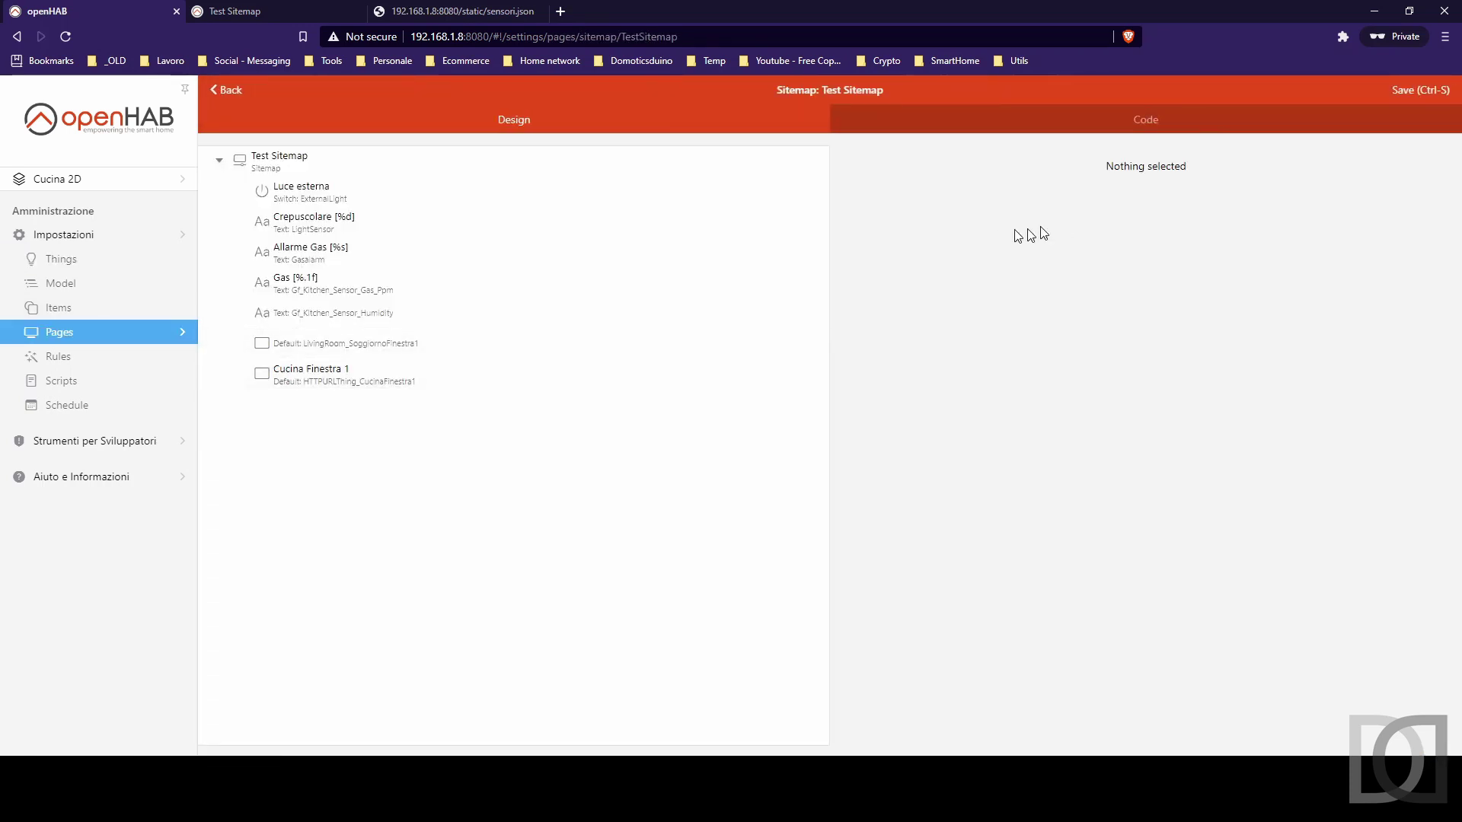
{"action": "left_click", "coordinate": [297, 169]}
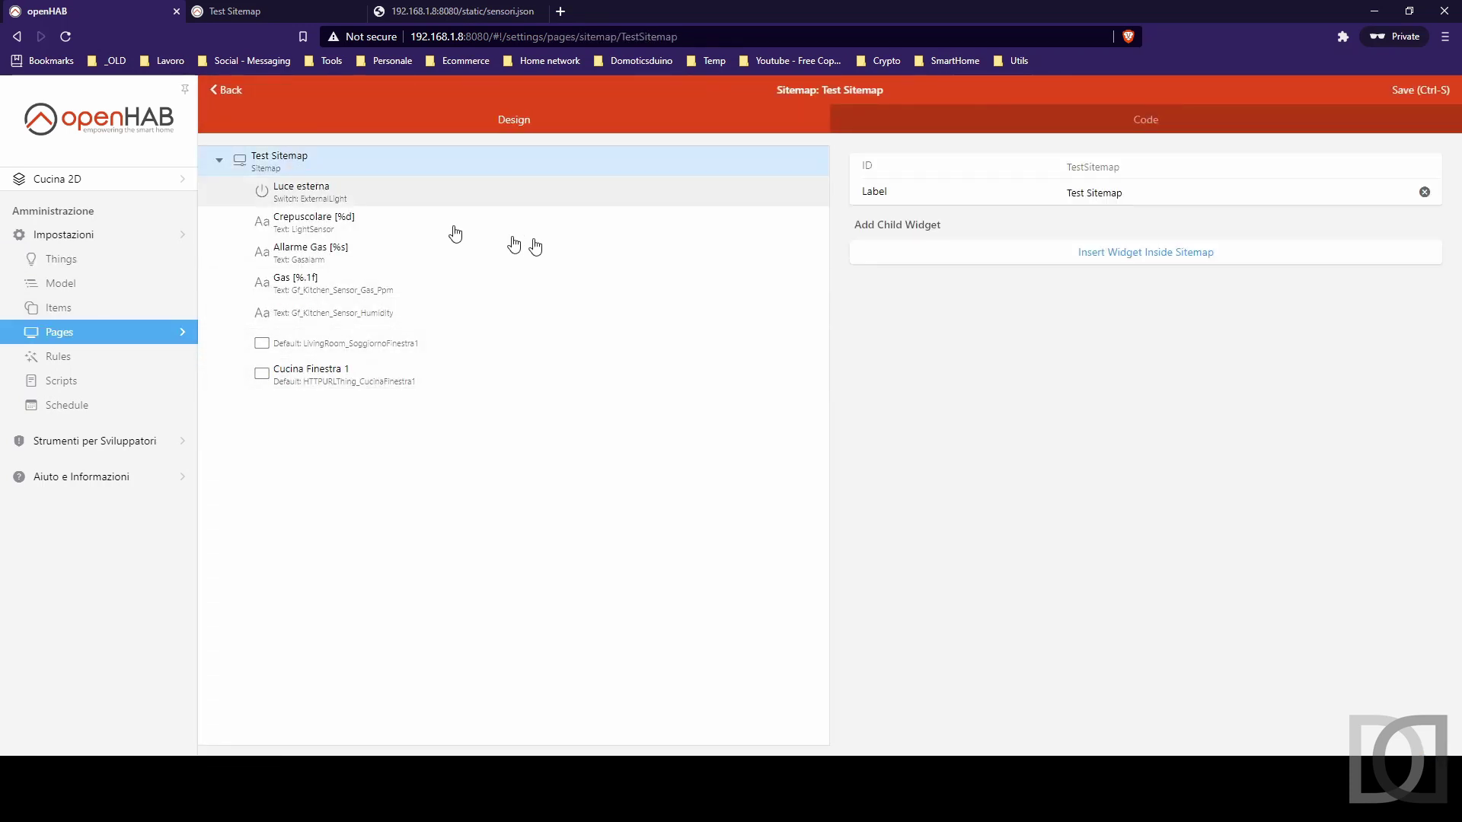
{"action": "left_click", "coordinate": [1158, 254]}
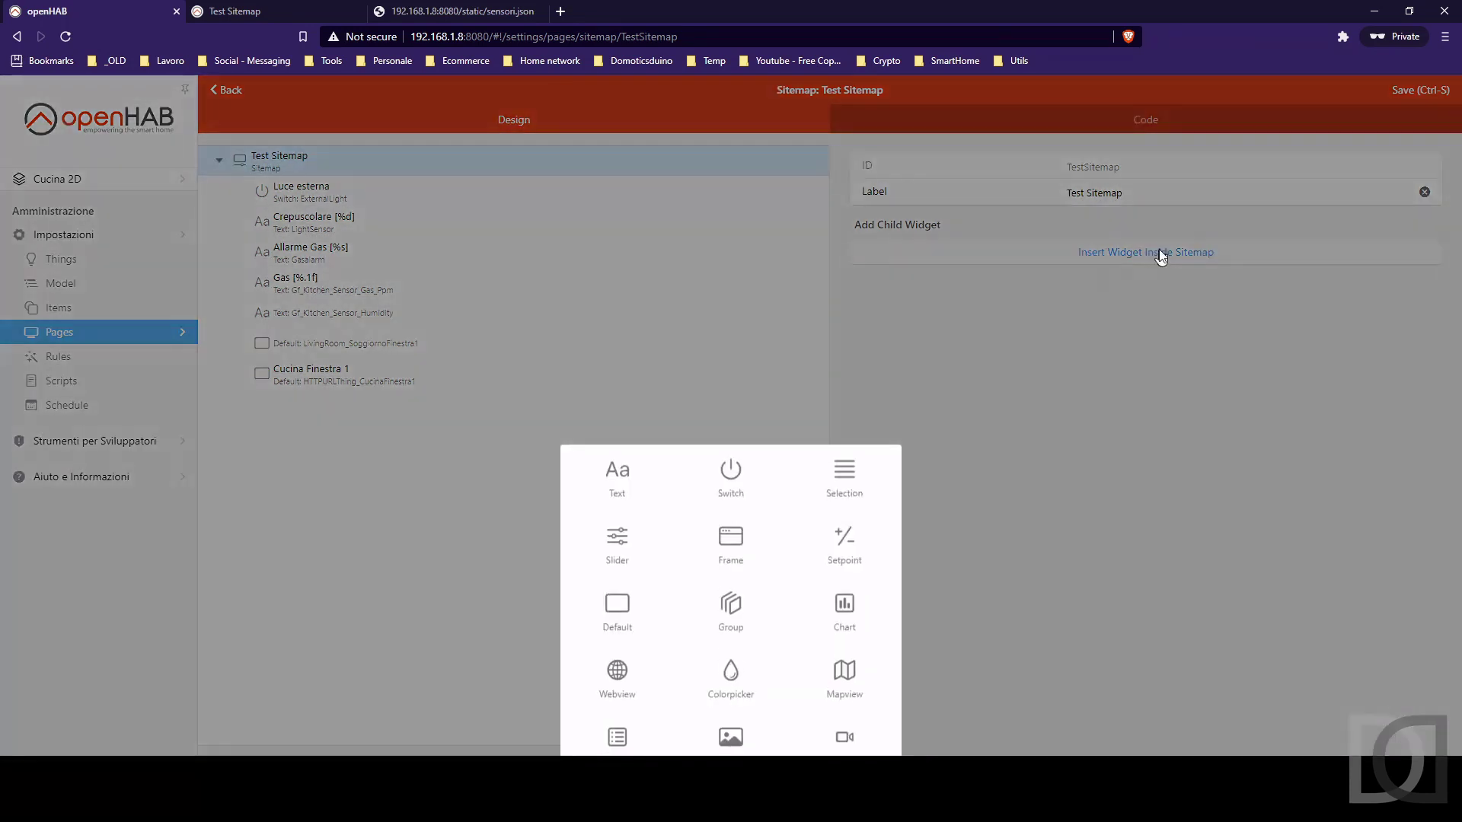
{"action": "left_click", "coordinate": [637, 484]}
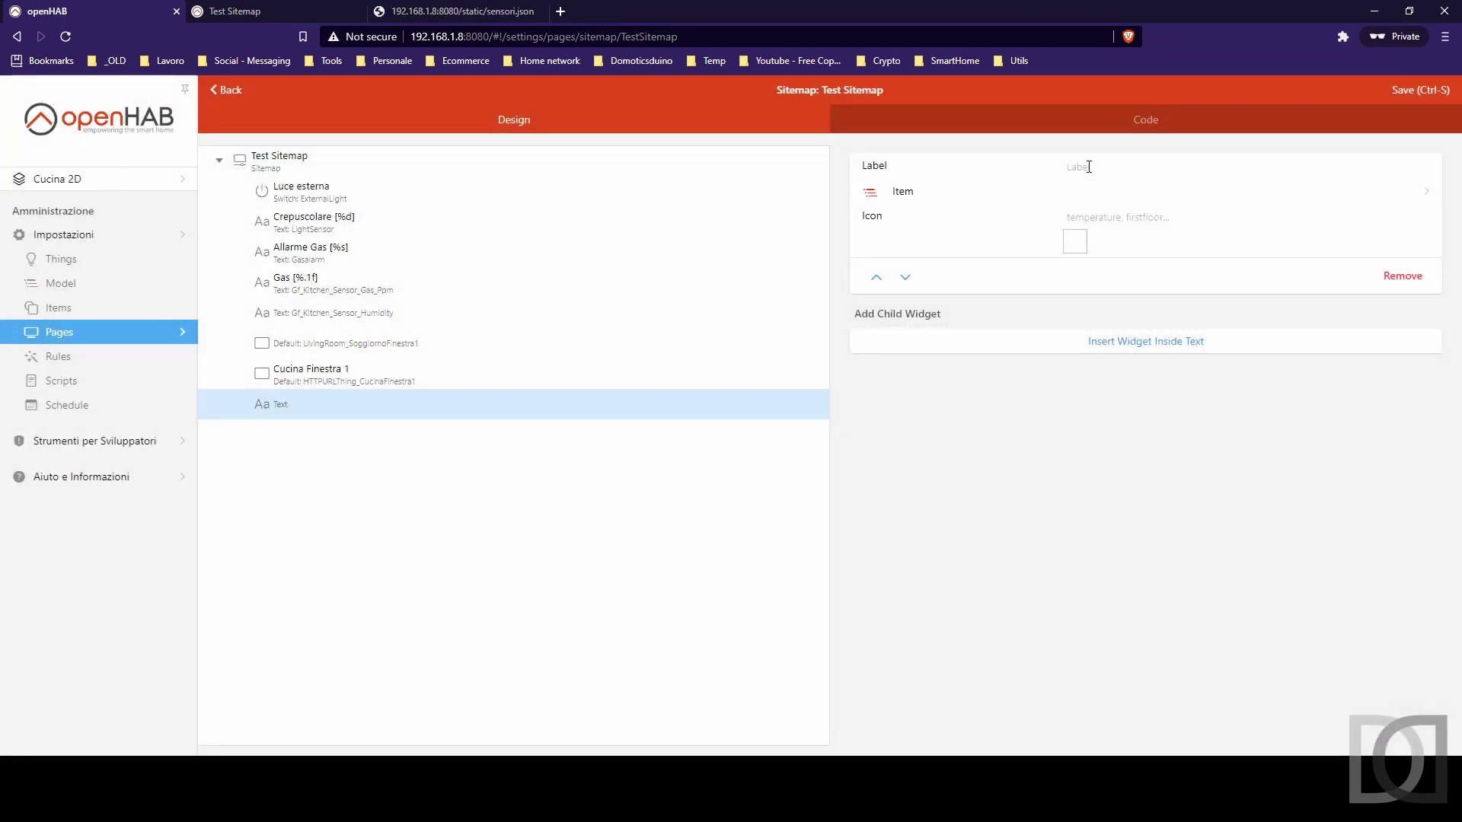
Assign the HTTPURLThing_SoggiornoFinestra1 item to the Text widget, save the sitemap and view the rendered page
{"action": "left_click", "coordinate": [923, 205]}
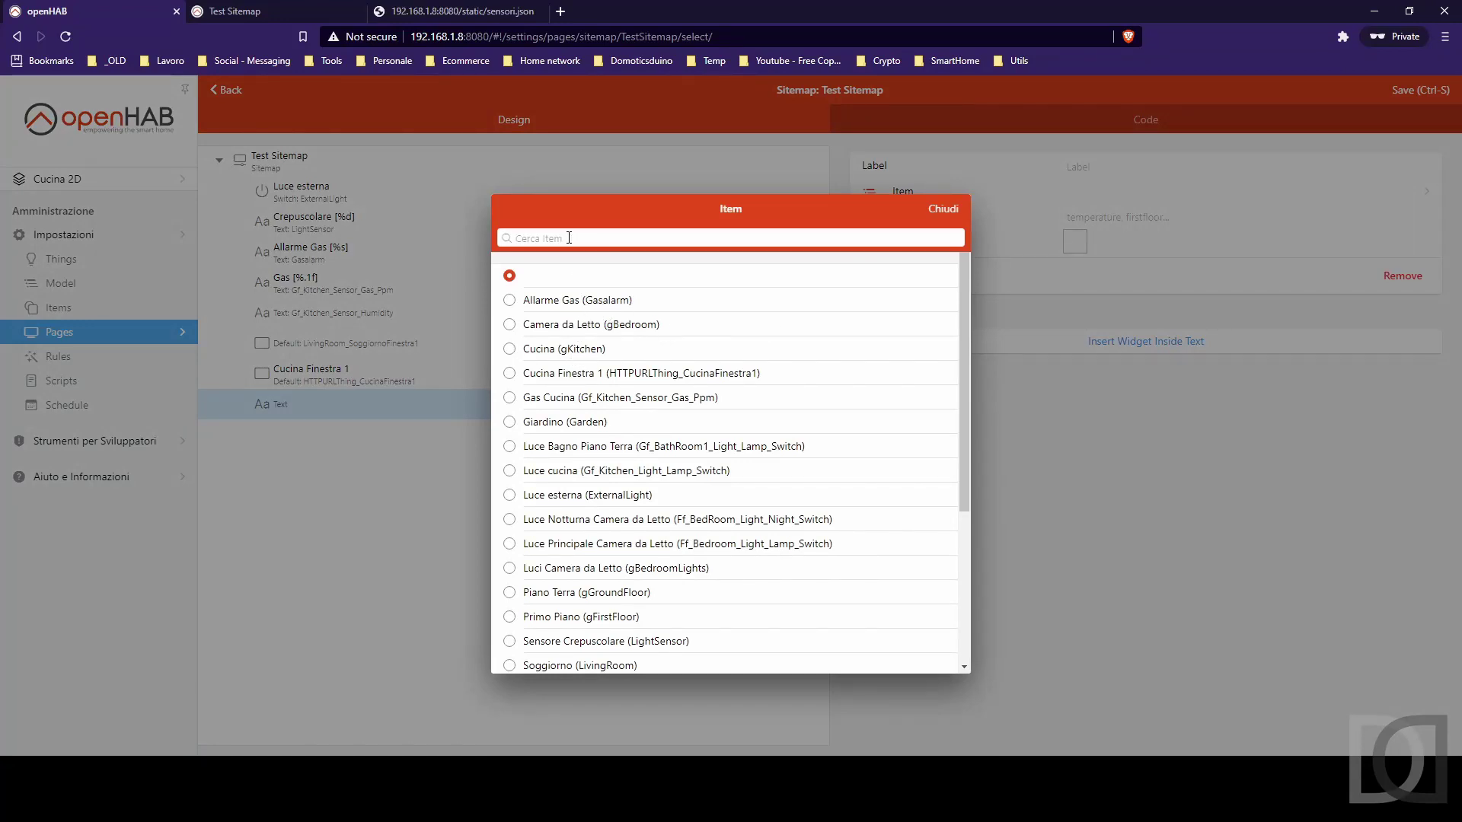
{"action": "type", "text": "soggiorno"}
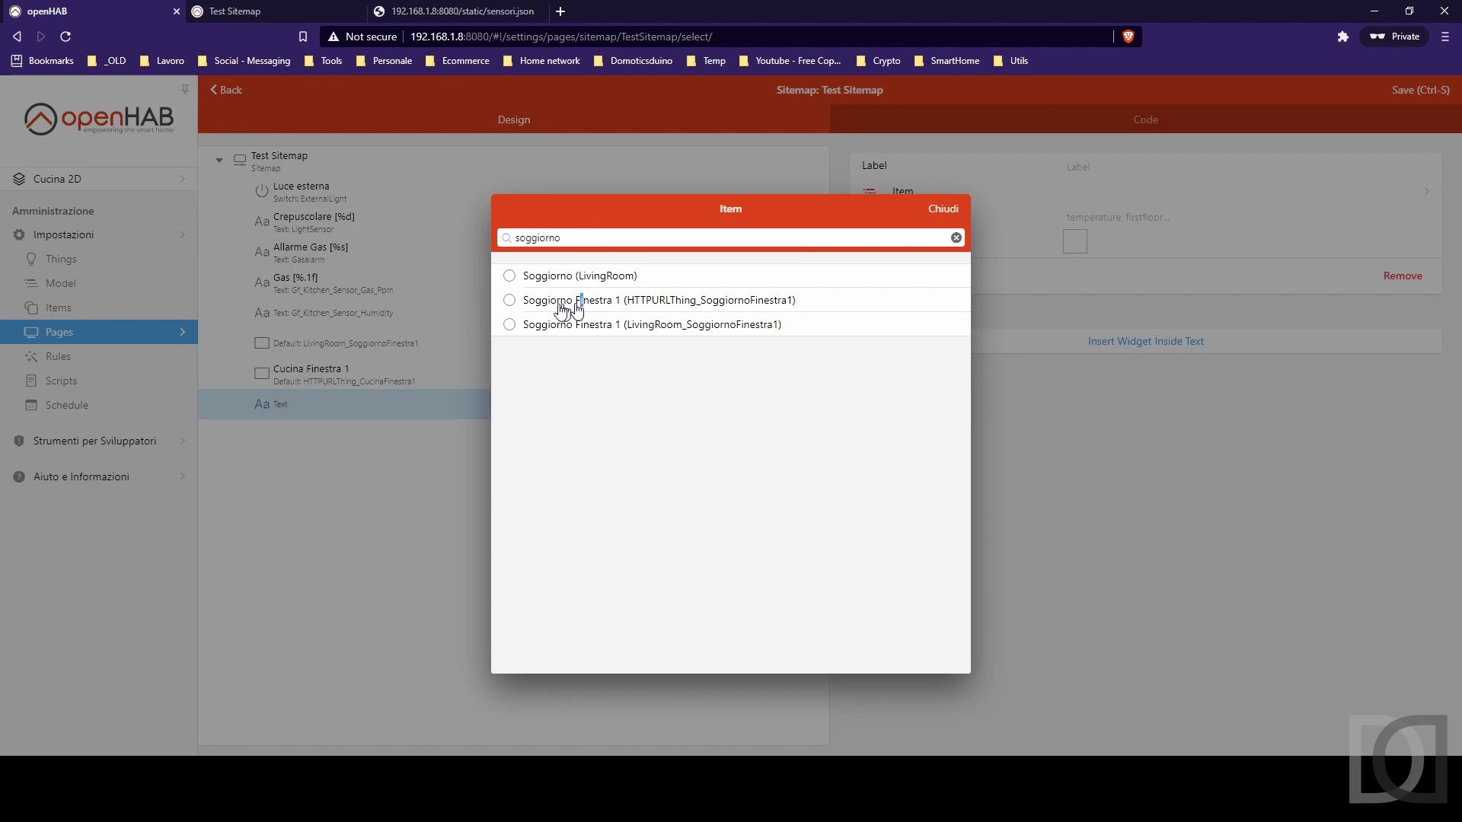
{"action": "left_click", "coordinate": [510, 301]}
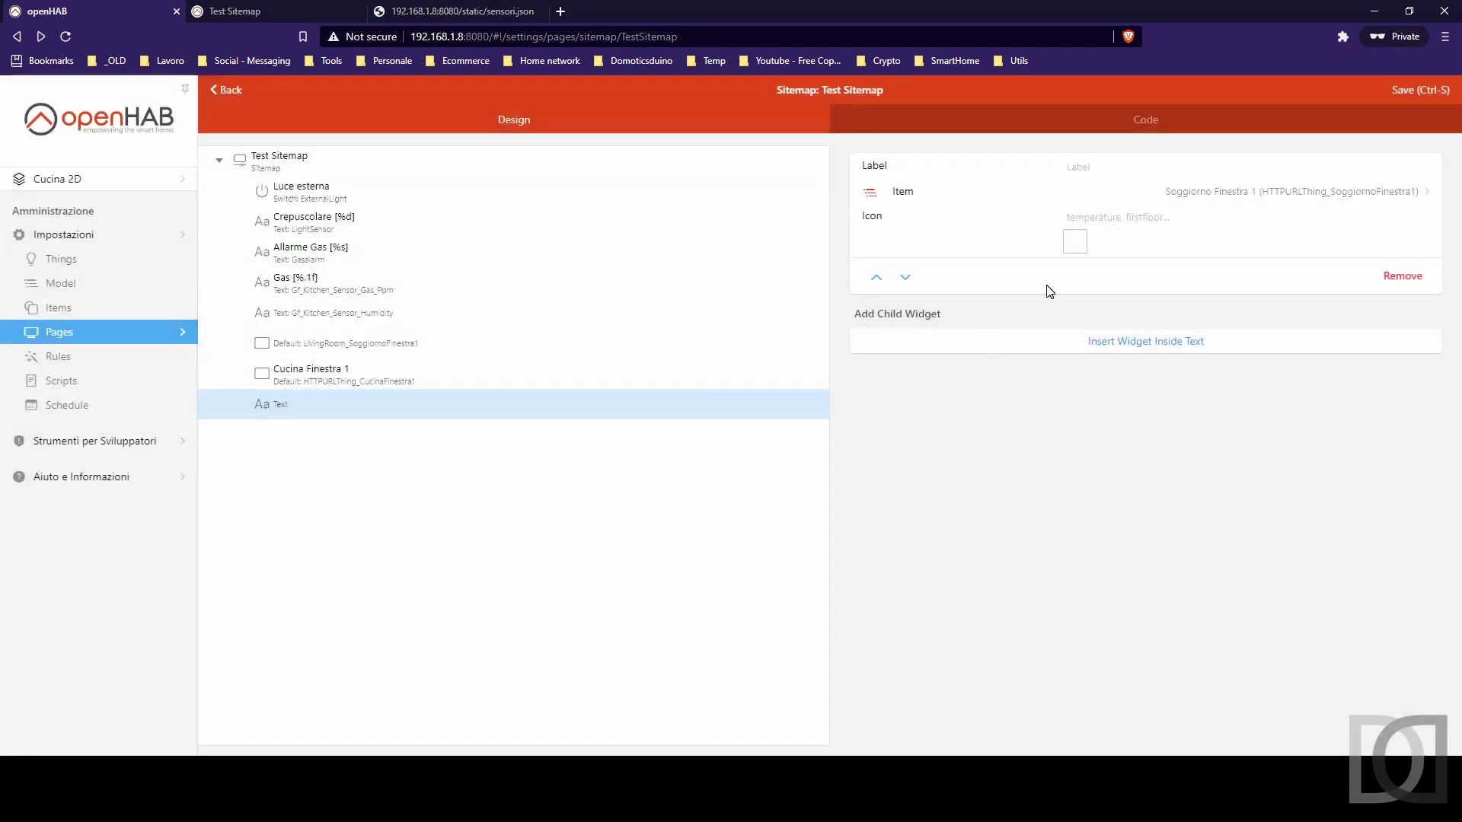
{"action": "left_click", "coordinate": [1441, 89]}
{"action": "left_click", "coordinate": [263, 12]}
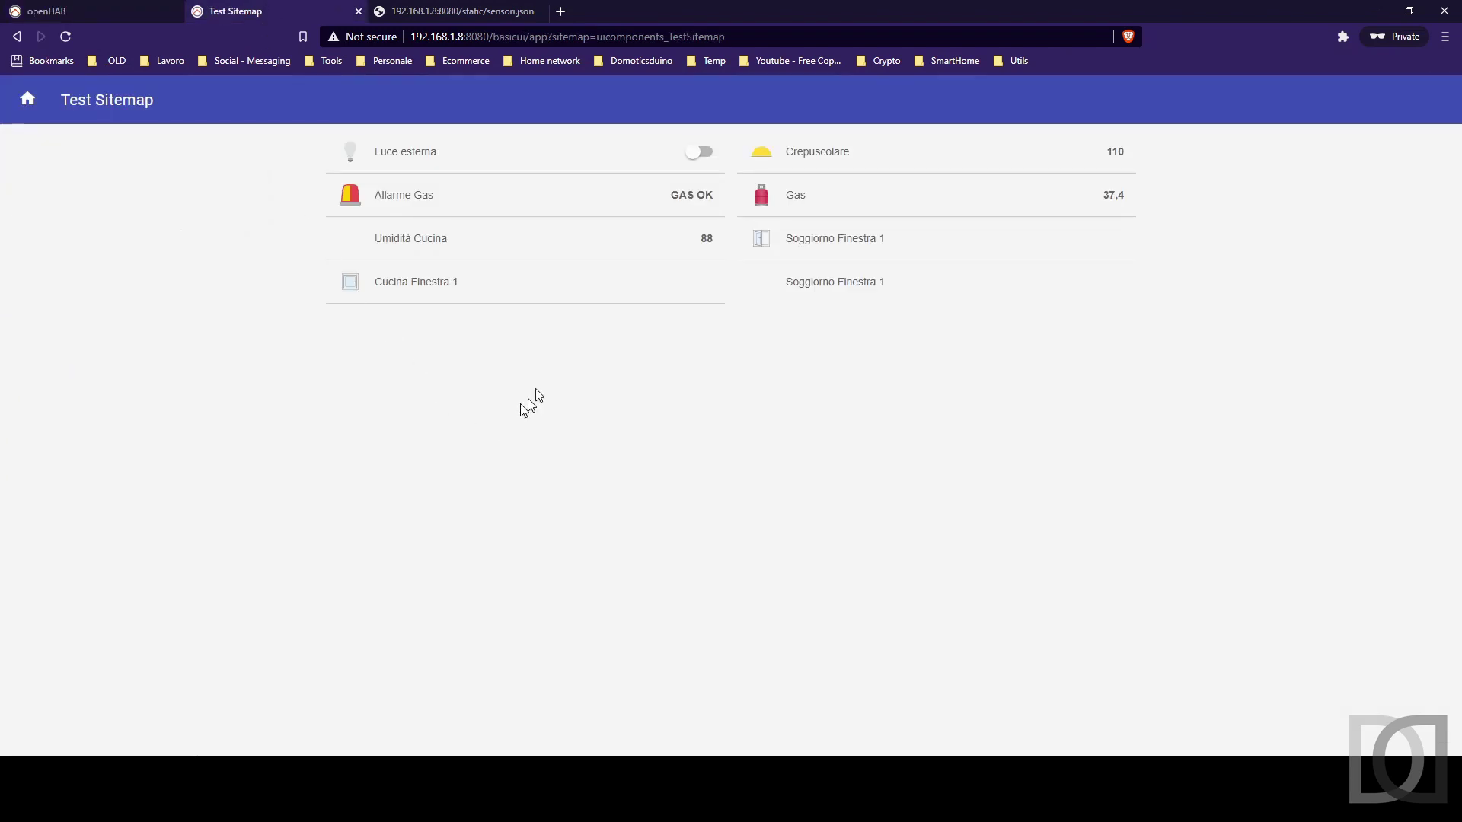
Set the Text widget's label to "Soggiorno Finestra 1 [%s]", save the sitemap and view the rendered page
{"action": "left_click", "coordinate": [457, 11]}
{"action": "left_click", "coordinate": [48, 10]}
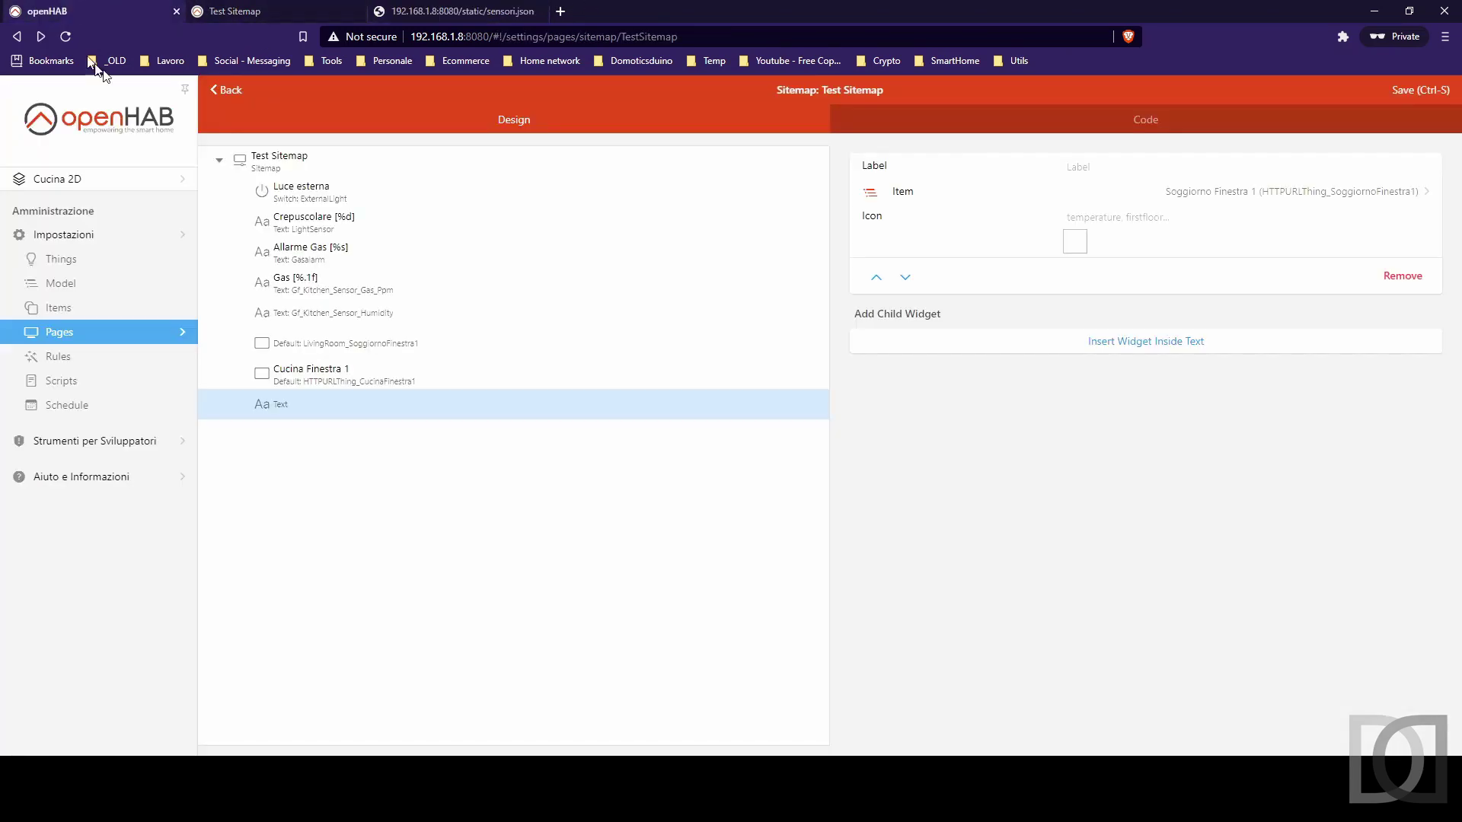
{"action": "type", "text": "Soggiorno Finestra 1 [%s"}
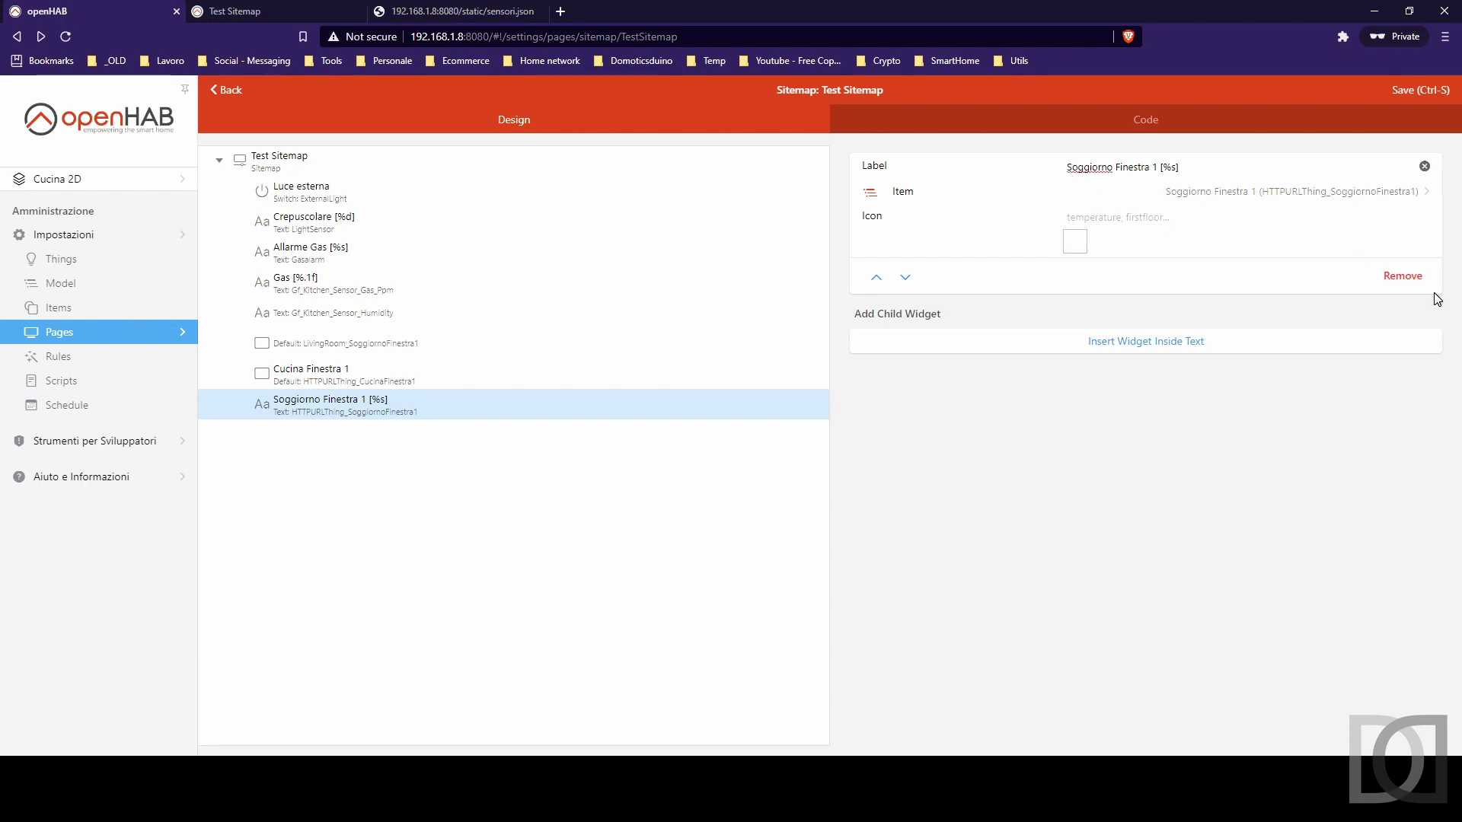
{"action": "left_click", "coordinate": [1421, 90]}
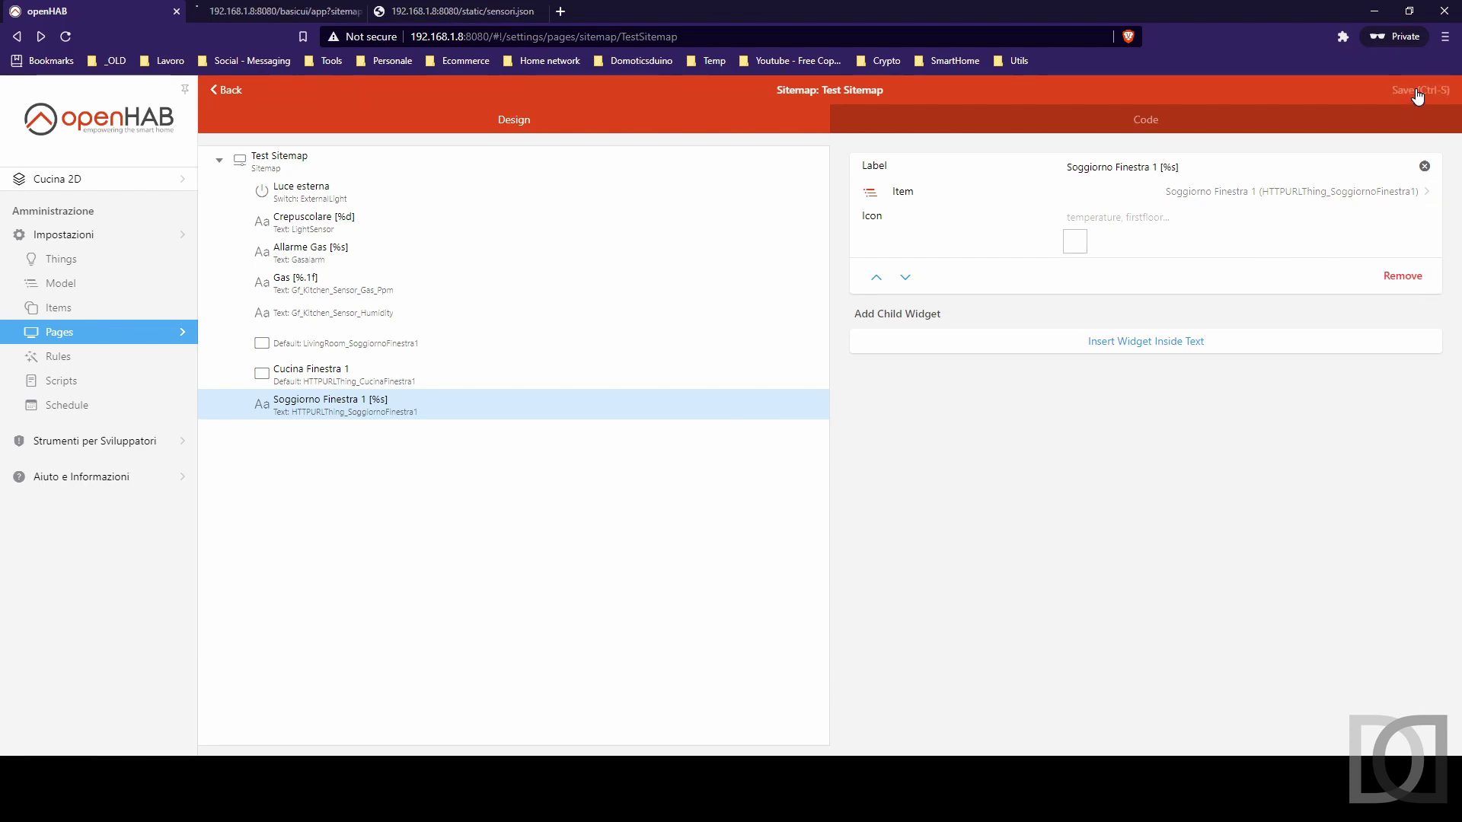
{"action": "left_click", "coordinate": [257, 18]}
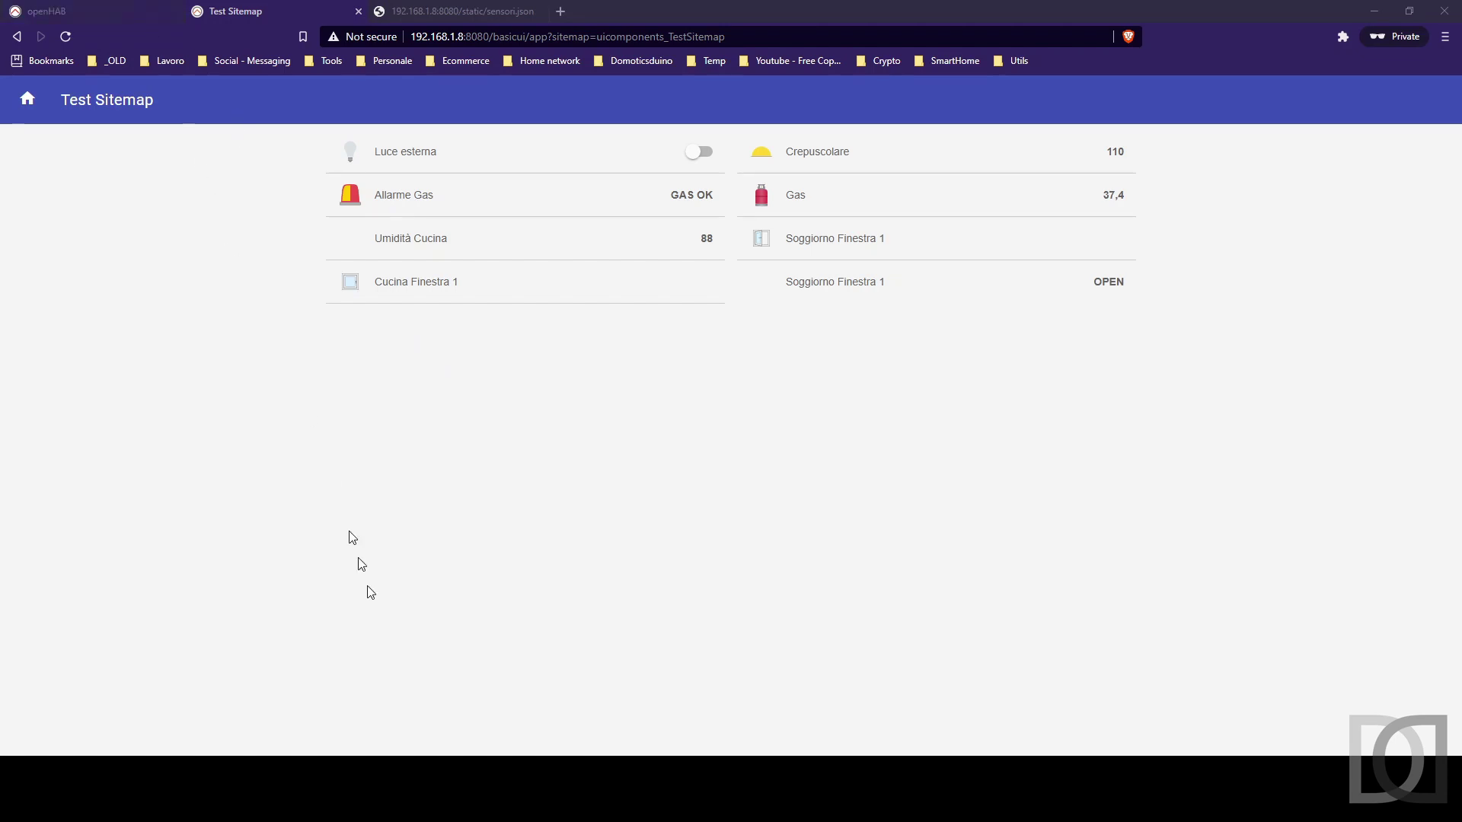
In Visual Studio Code, set soggiorno's finestra1 to CLOSED in sensori.json, save the file and return to the rendered sitemap
{"action": "key", "text": "alt+Tab"}
{"action": "triple_click", "coordinate": [164, 84]}
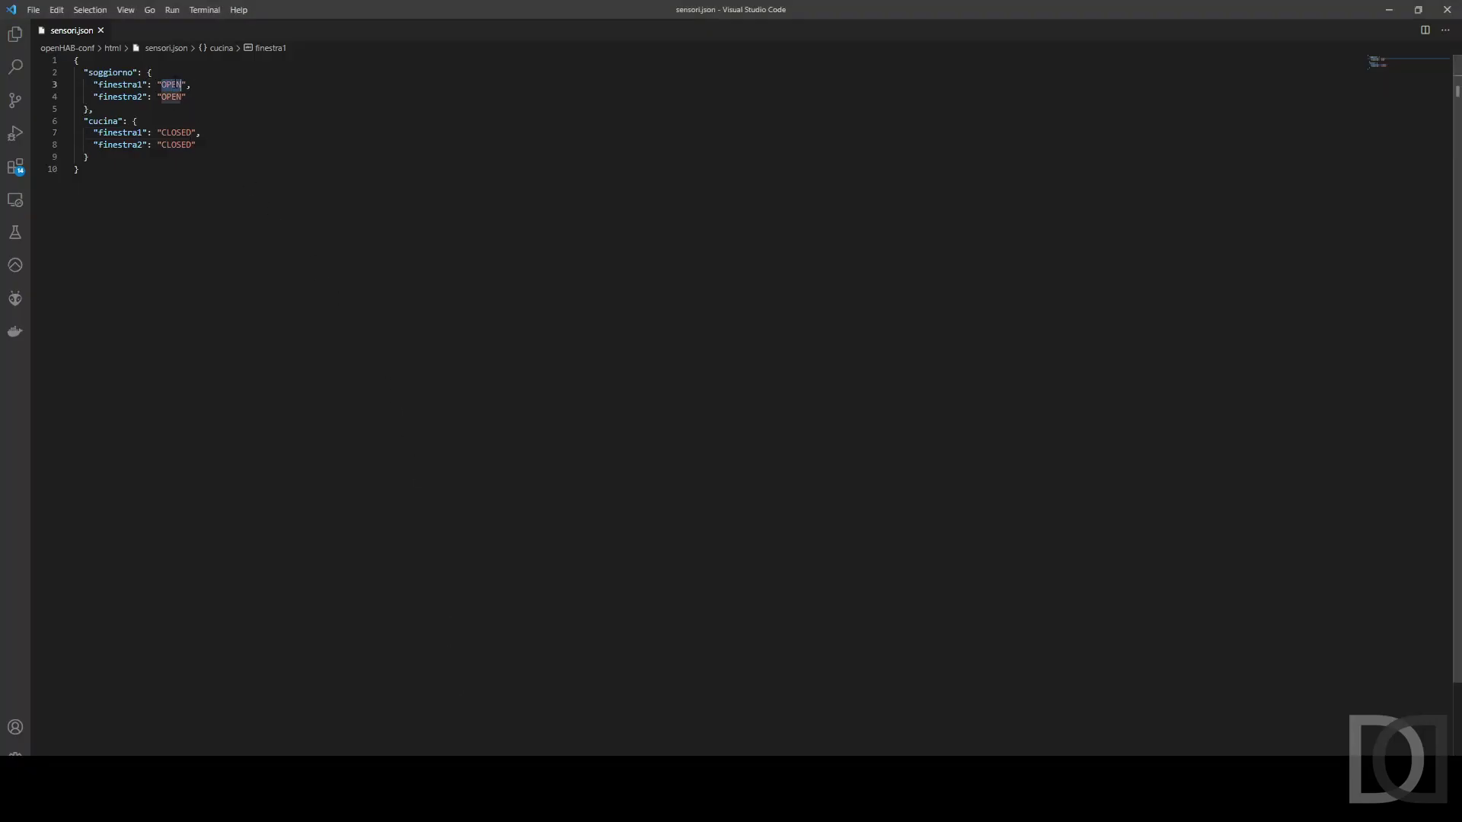
{"action": "key", "text": "Escape"}
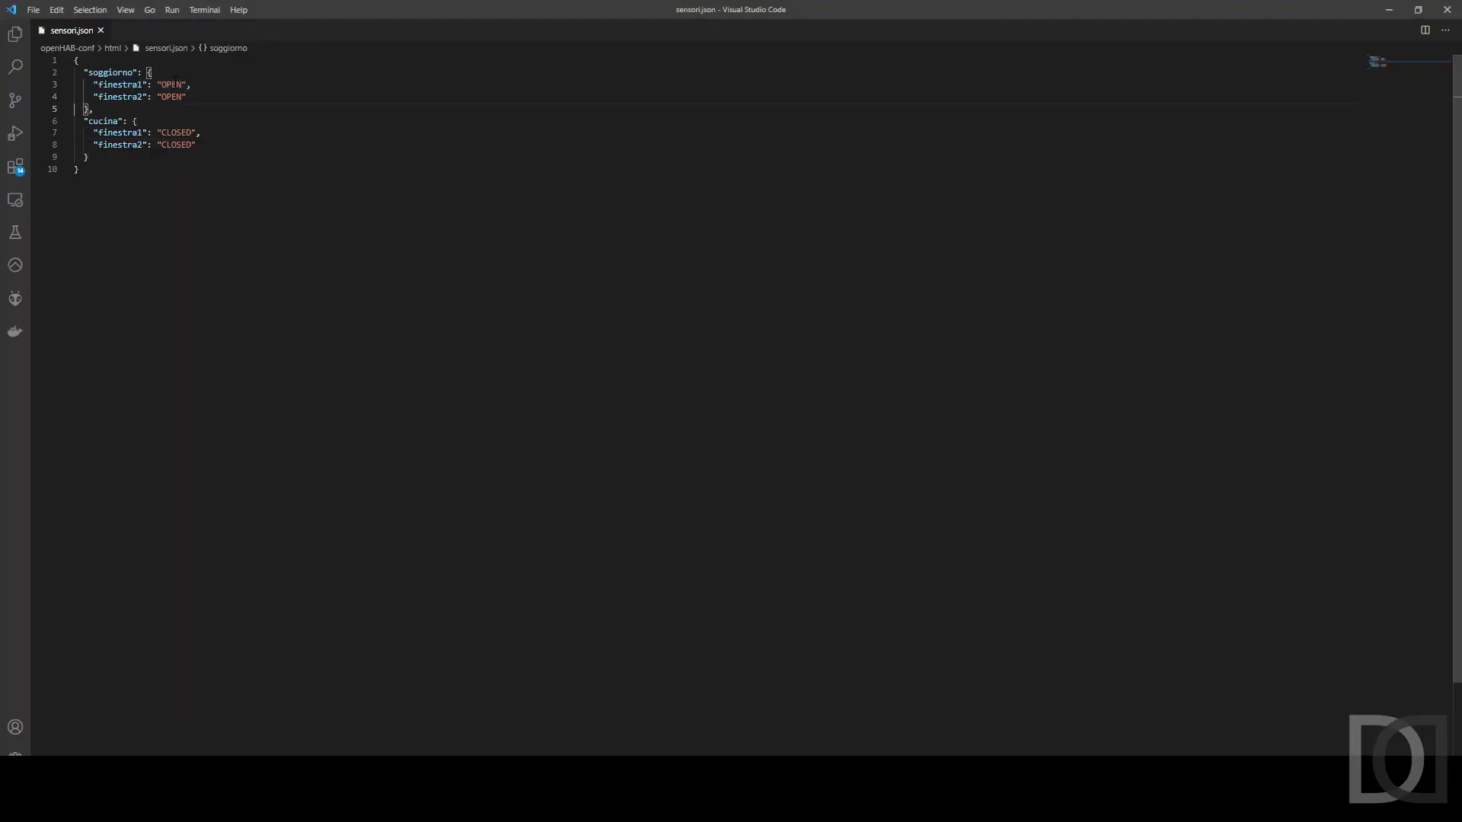
{"action": "key", "text": "Left"}
{"action": "key", "text": "Left"}
{"action": "key", "text": "ctrl+shift+Left"}
{"action": "type", "text": "CLC"}
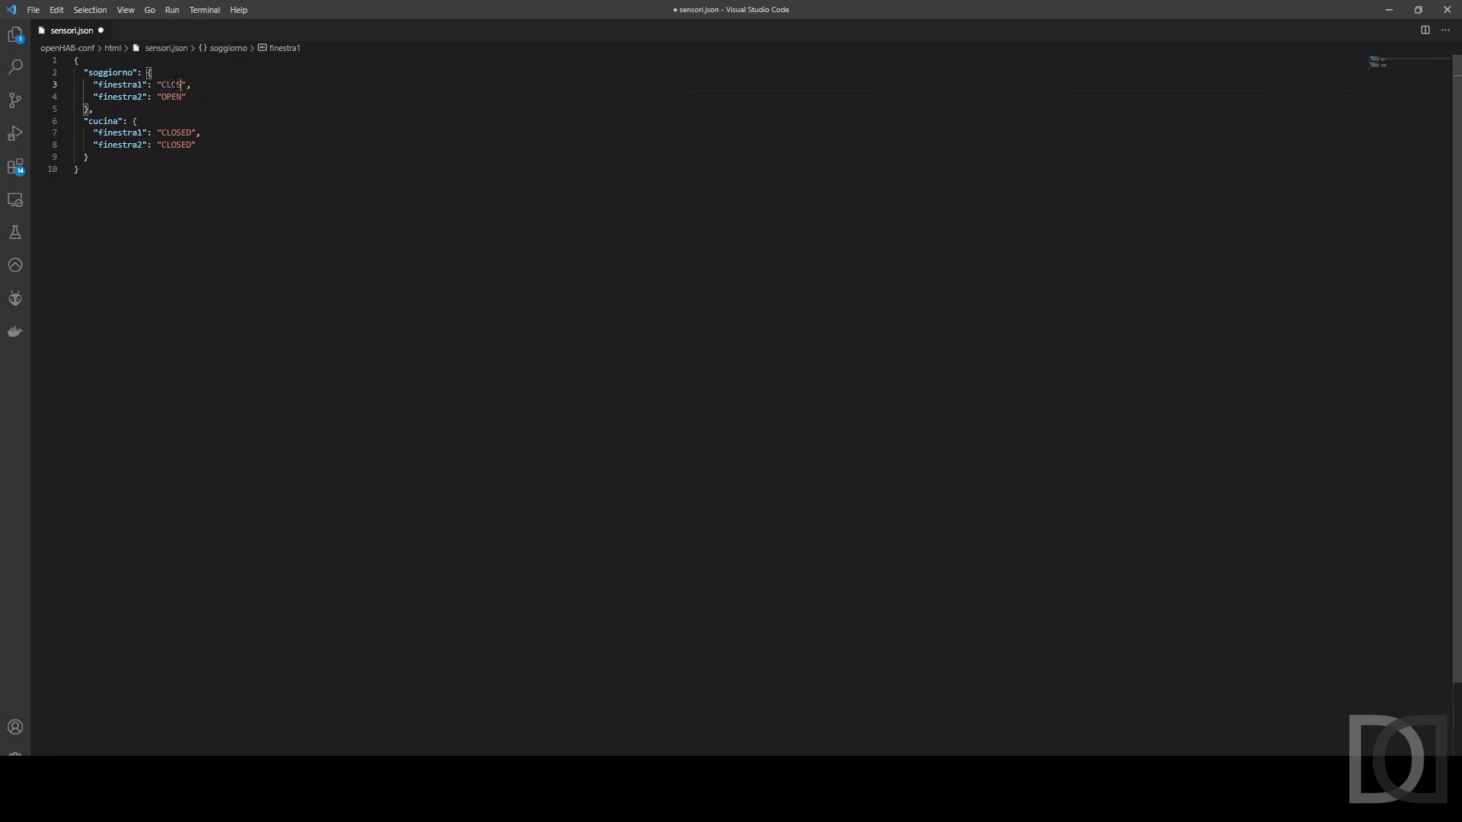
{"action": "type", "text": "SED"}
{"action": "key", "text": "ctrl+s"}
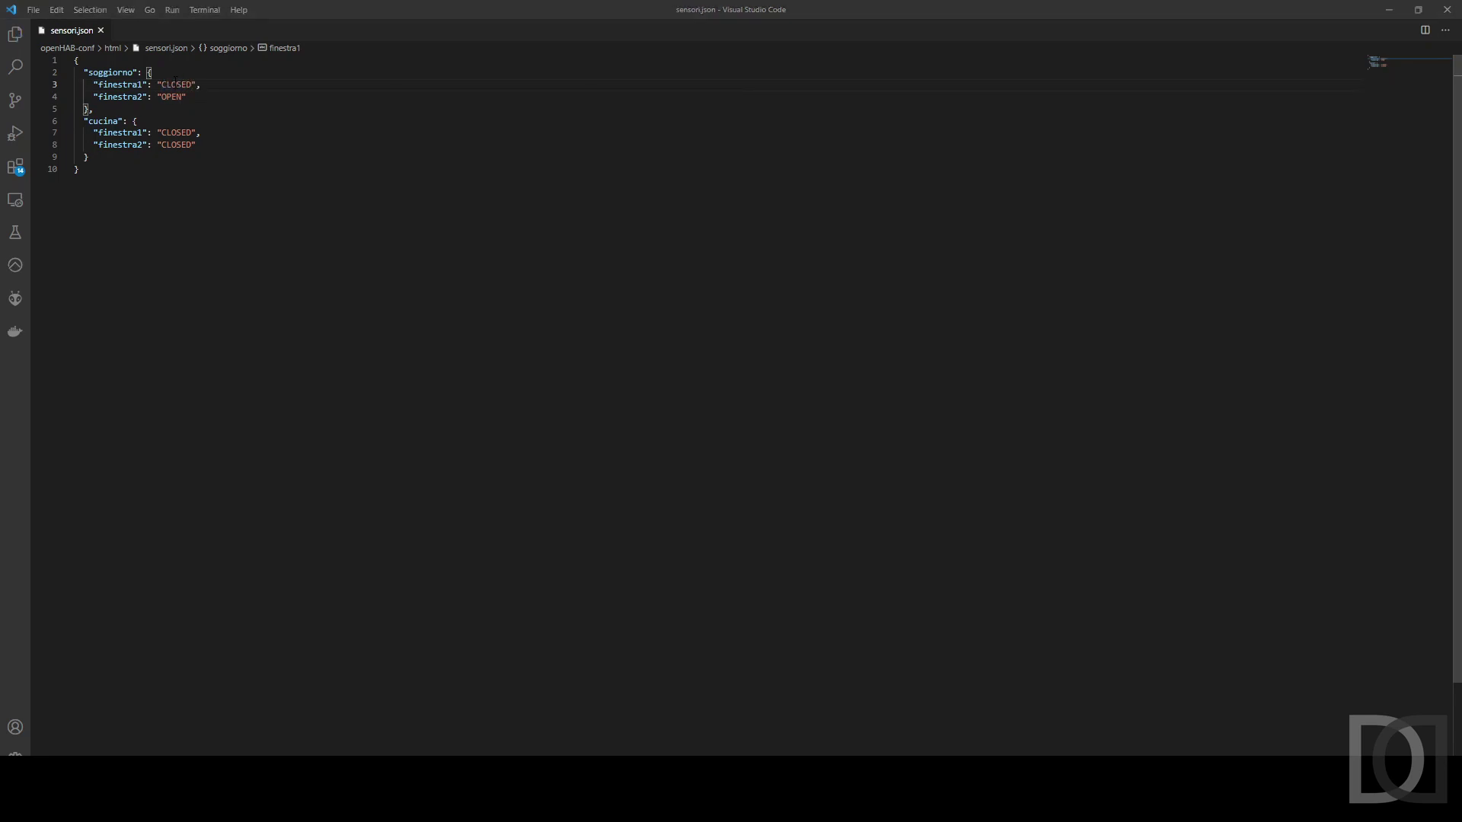
{"action": "key", "text": "alt+Tab"}
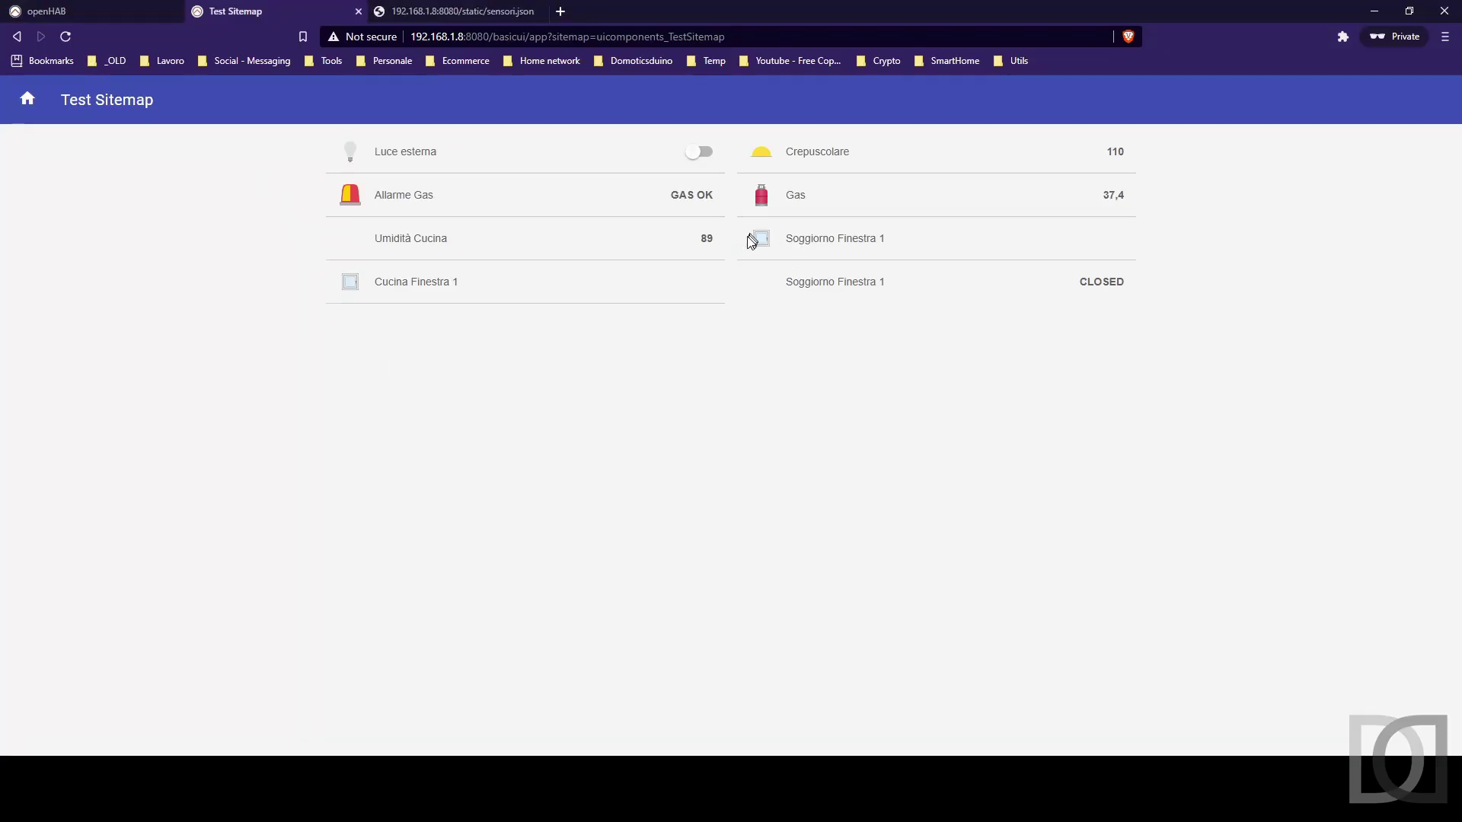